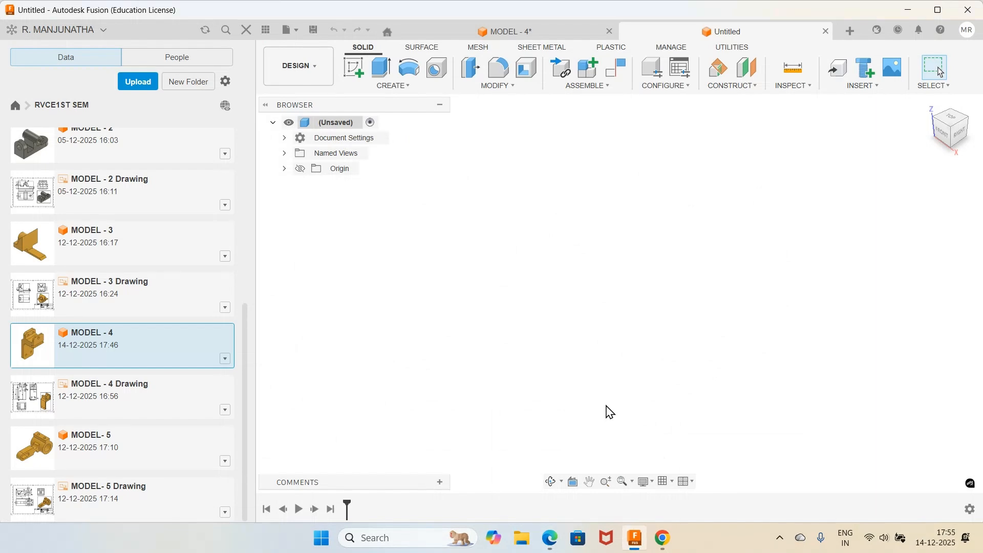
- Start a new sketch on the front (XZ) plane
{"action": "left_click", "coordinate": [353, 69]}
{"action": "left_click", "coordinate": [640, 285]}
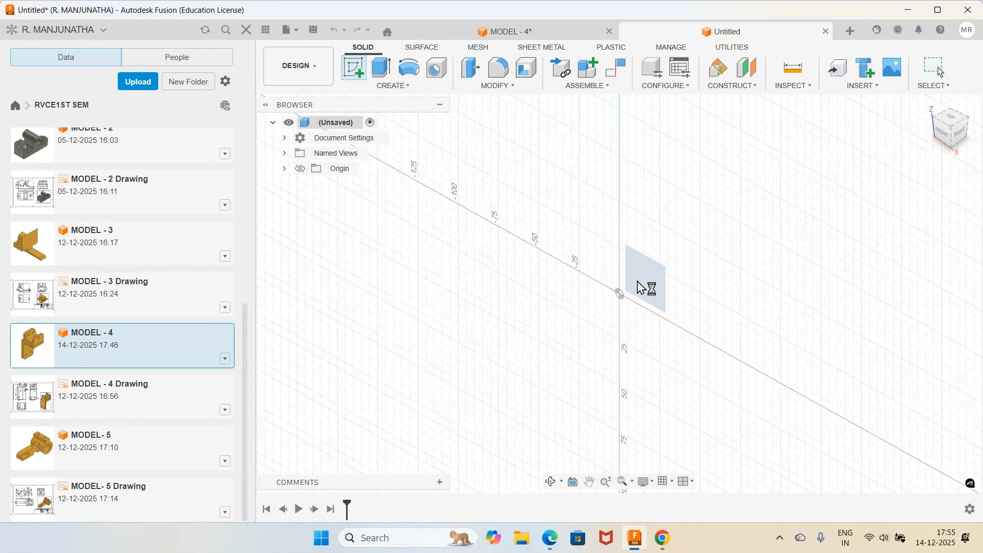
{"action": "scroll", "coordinate": [688, 171], "scroll_direction": "up", "scroll_amount": 3}
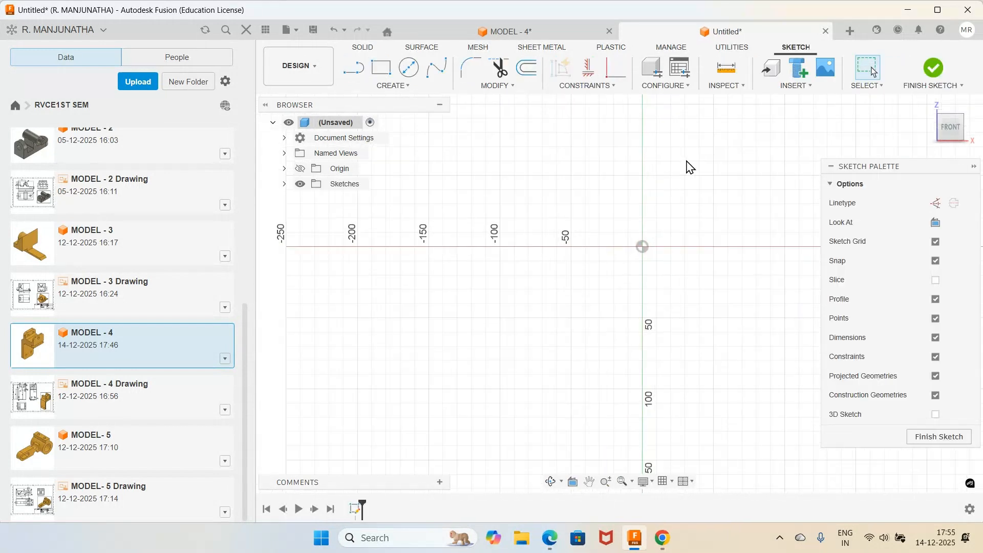
{"action": "scroll", "coordinate": [670, 277], "scroll_direction": "down", "scroll_amount": 2}
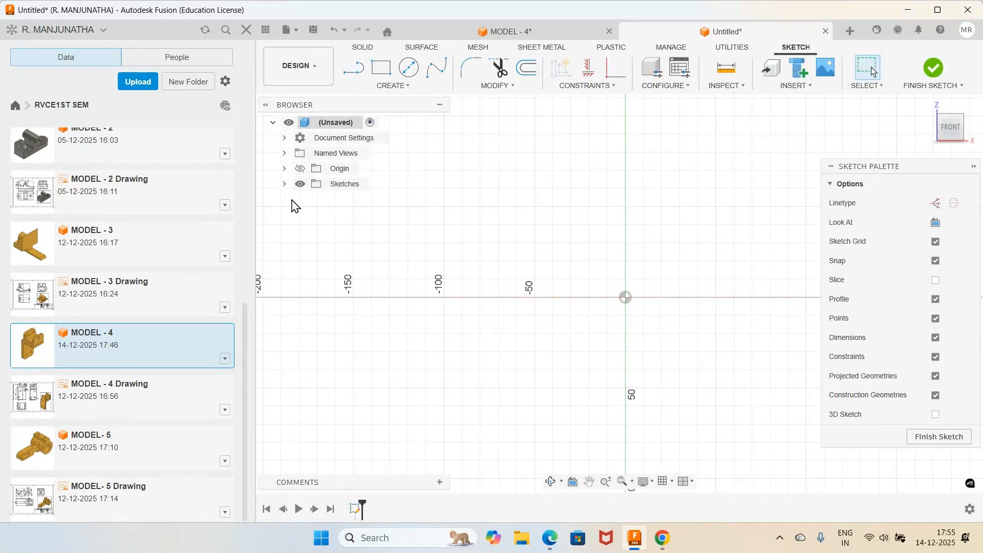
- Draw a vertical line upward from the origin and dimension its length to 100 mm
{"action": "left_click", "coordinate": [353, 67]}
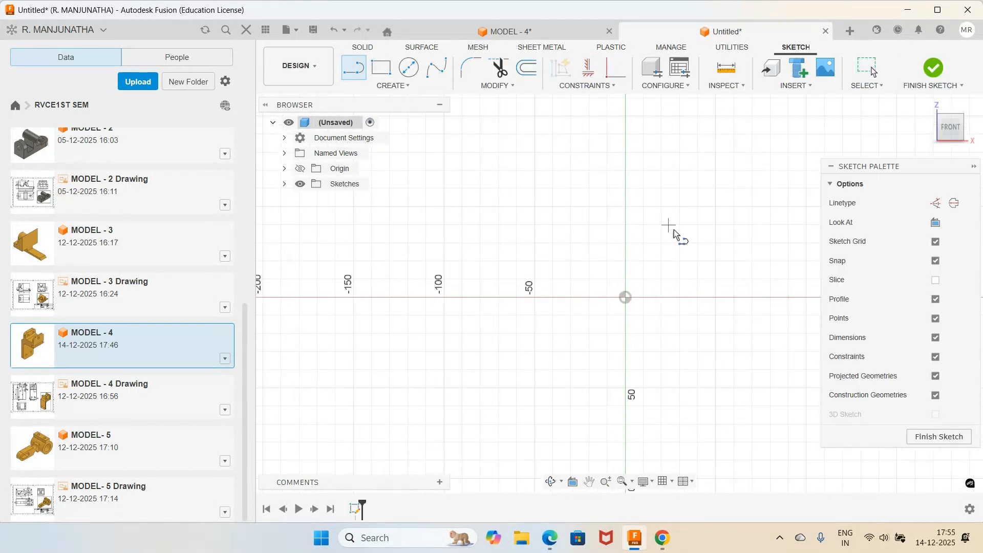
{"action": "left_click", "coordinate": [626, 298]}
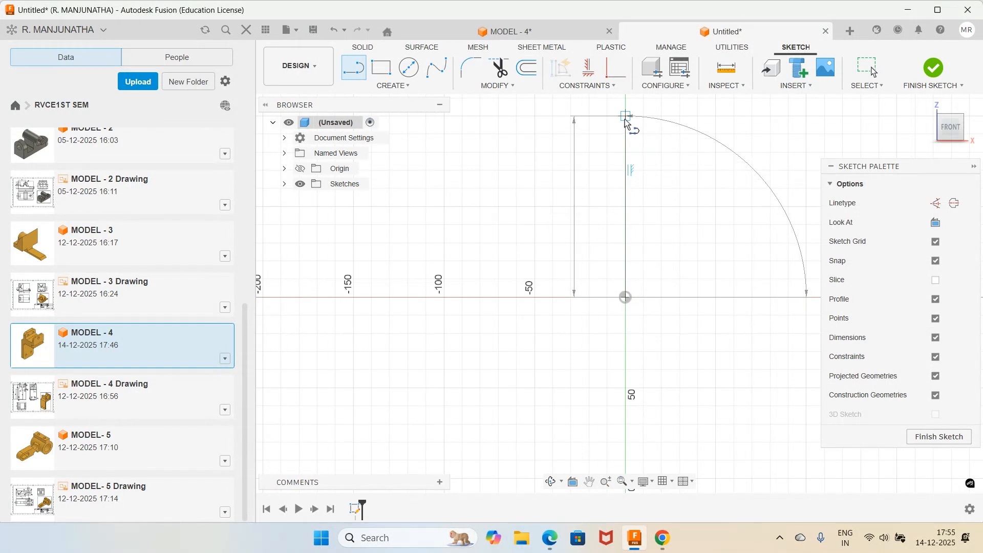
{"action": "left_click", "coordinate": [625, 116]}
{"action": "key", "text": "Escape"}
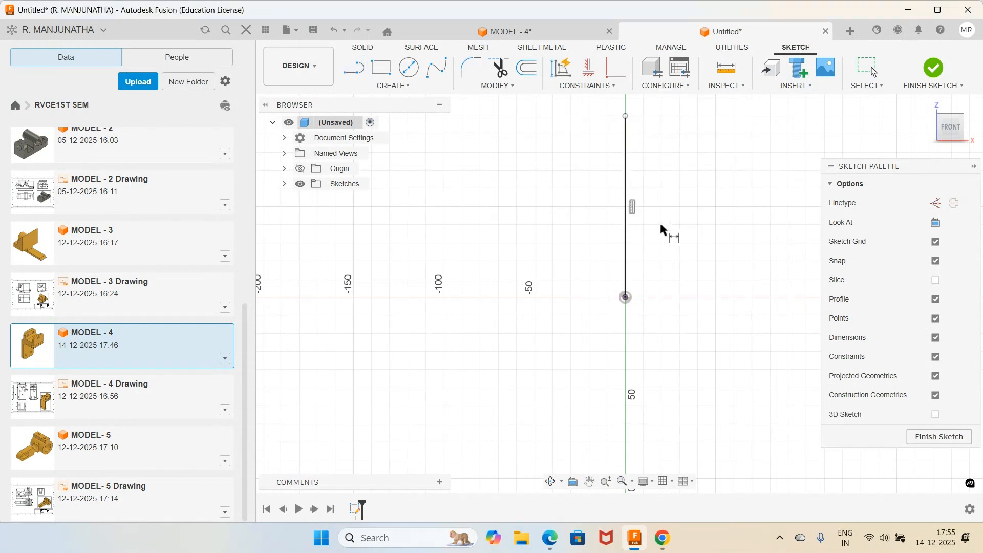
{"action": "left_click", "coordinate": [625, 212]}
{"action": "left_click", "coordinate": [565, 220]}
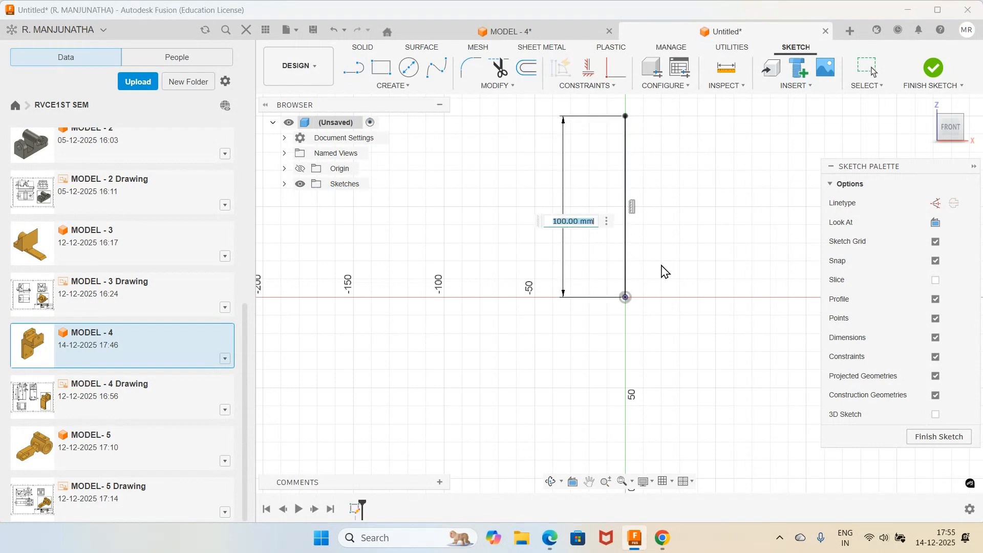
{"action": "key", "text": "Return"}
- Consult the ISO_6 drawing in the CAEG manual PDF and sketch a circle about 13 mm in diameter near the vertical line's upper end
{"action": "scroll", "coordinate": [663, 261], "scroll_direction": "down", "scroll_amount": 2}
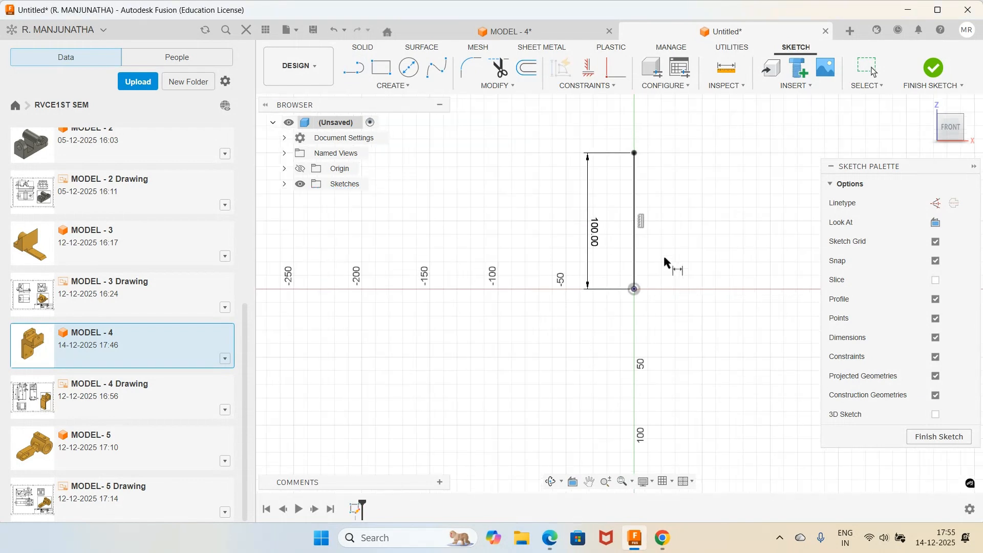
{"action": "scroll", "coordinate": [666, 108], "scroll_direction": "up", "scroll_amount": 6}
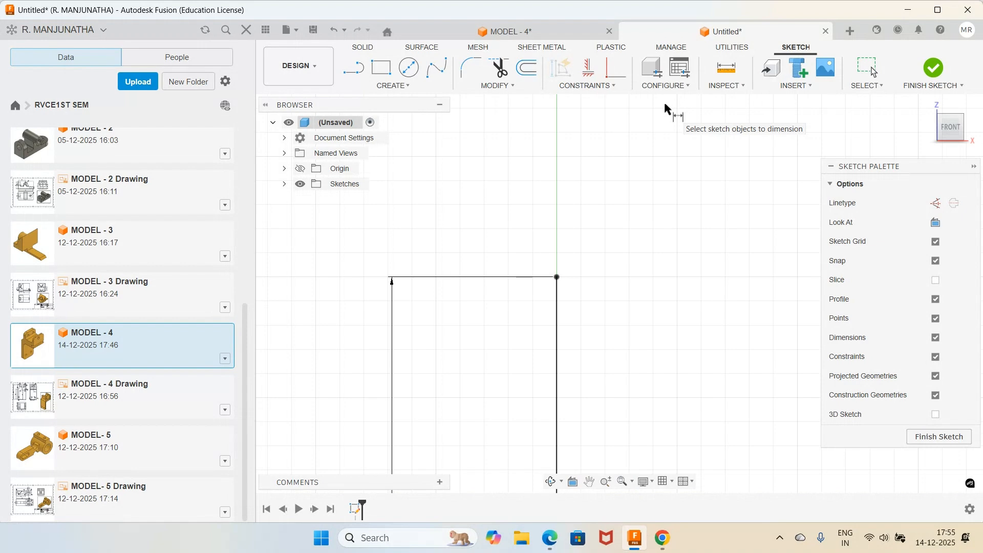
{"action": "left_click", "coordinate": [550, 538]}
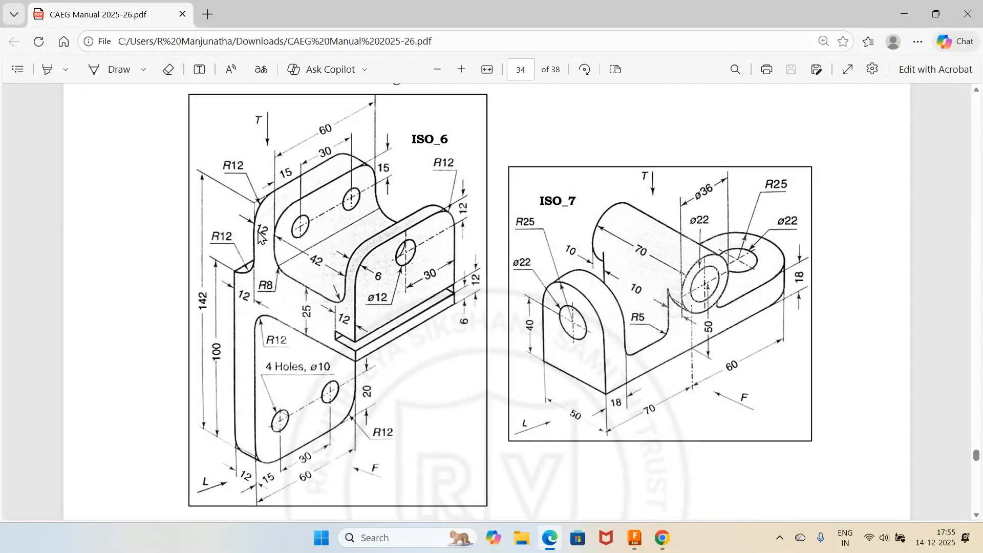
{"action": "left_click", "coordinate": [634, 546]}
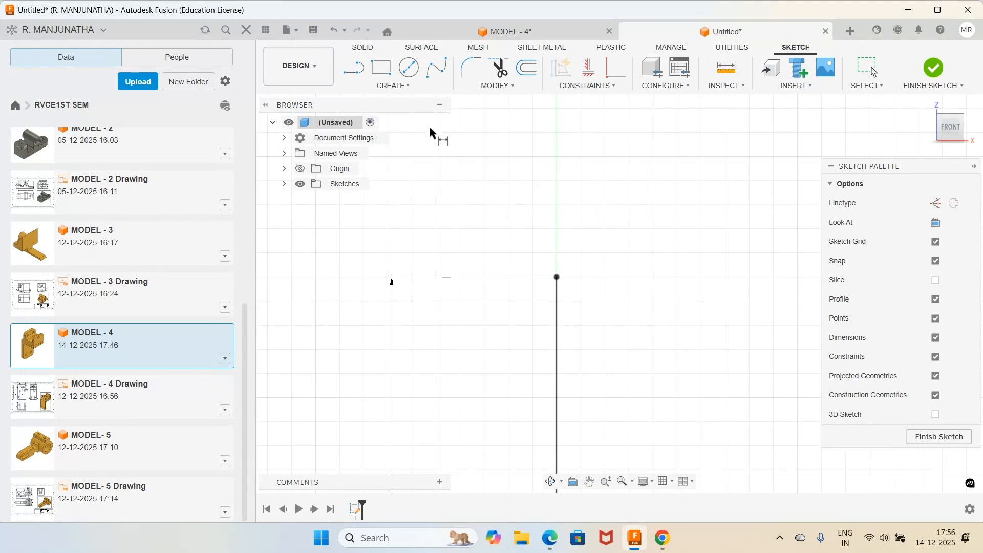
{"action": "left_click", "coordinate": [409, 69]}
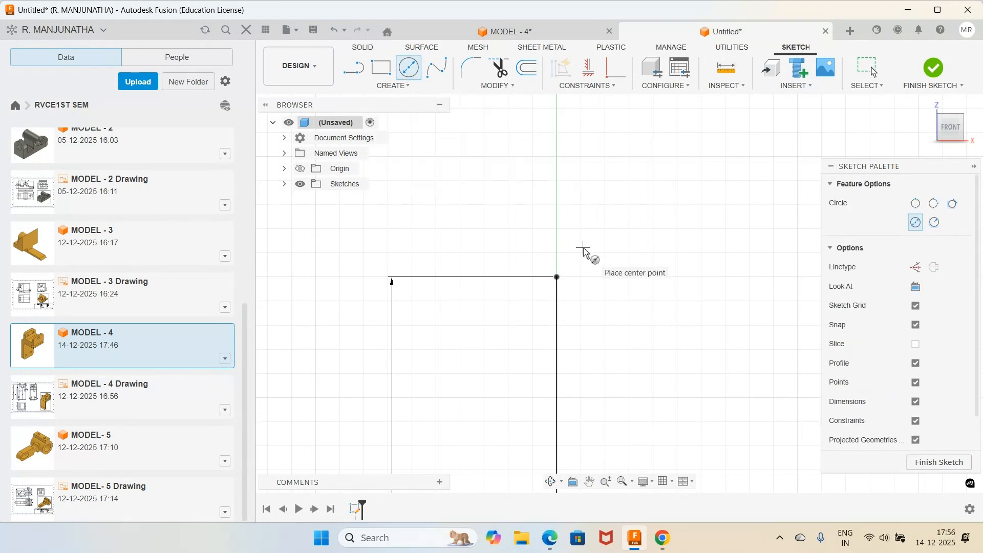
{"action": "left_click", "coordinate": [583, 248]}
{"action": "left_click", "coordinate": [572, 277]}
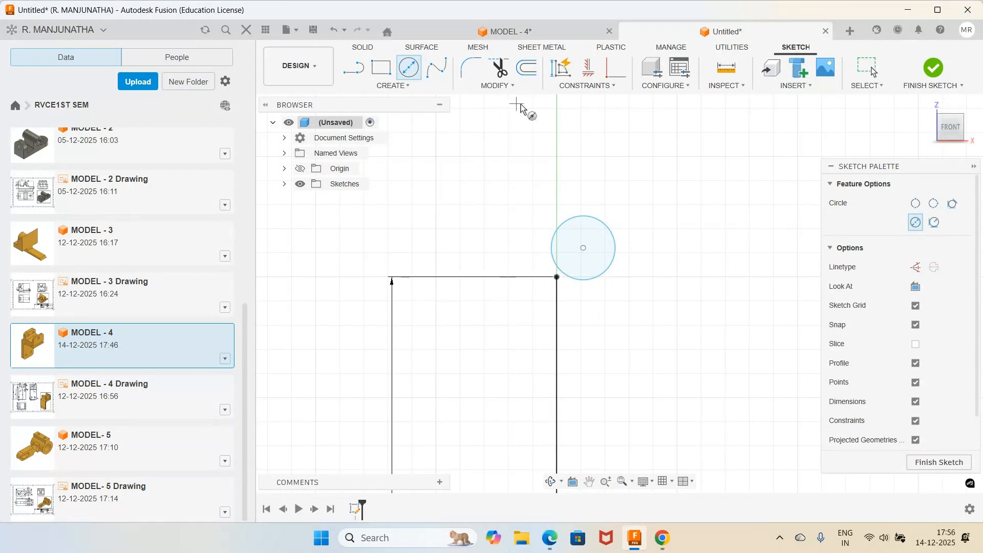
{"action": "left_click", "coordinate": [595, 92]}
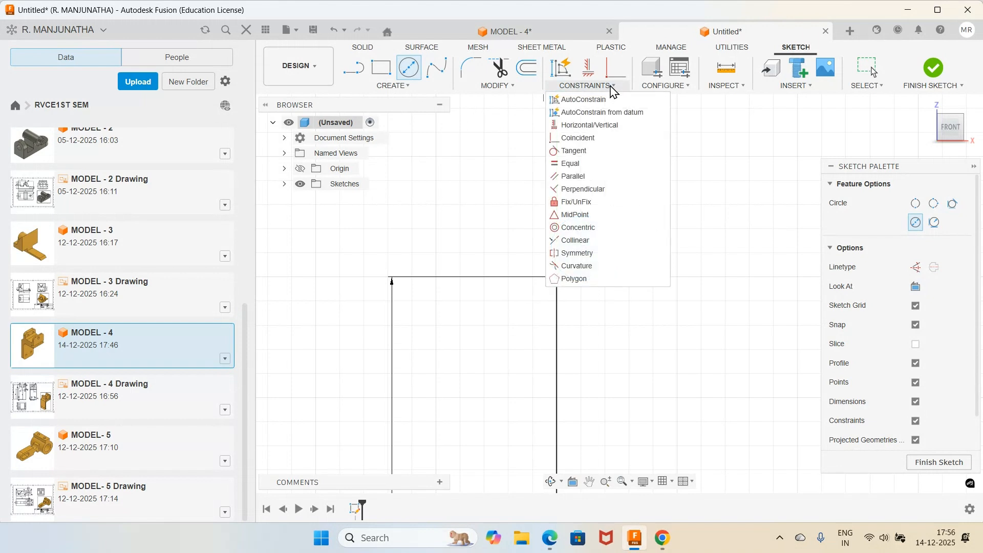
{"action": "left_click", "coordinate": [586, 144]}
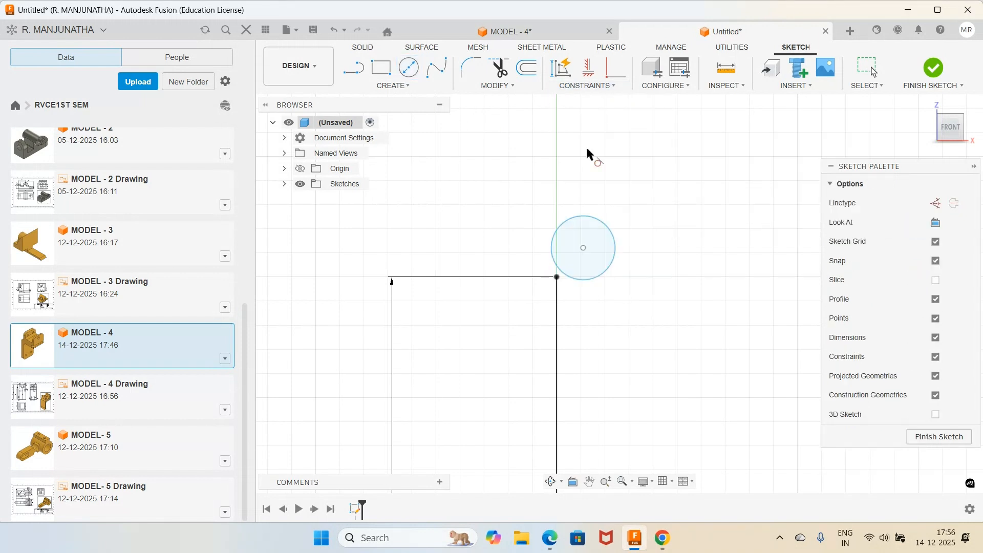
{"action": "left_click", "coordinate": [602, 272]}
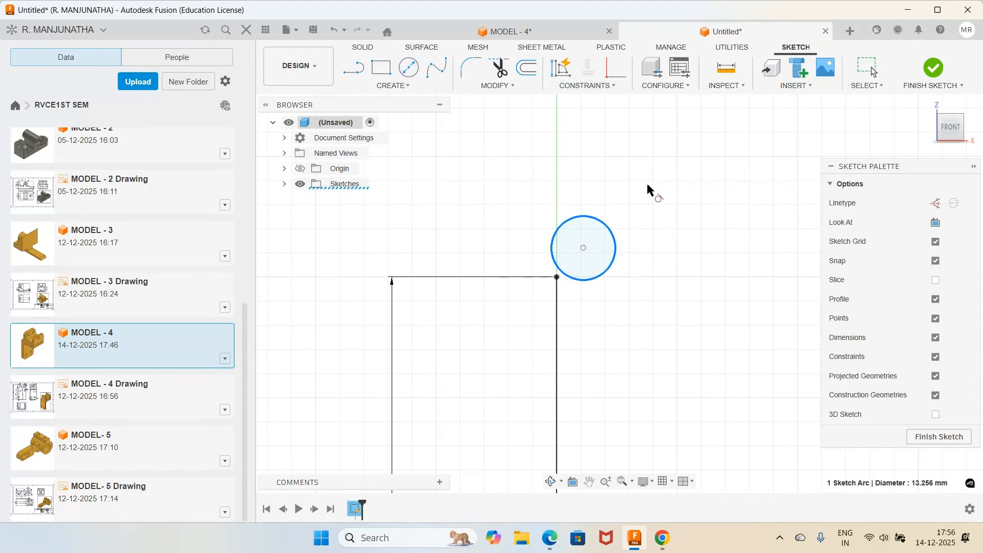
{"action": "key", "text": "Escape"}
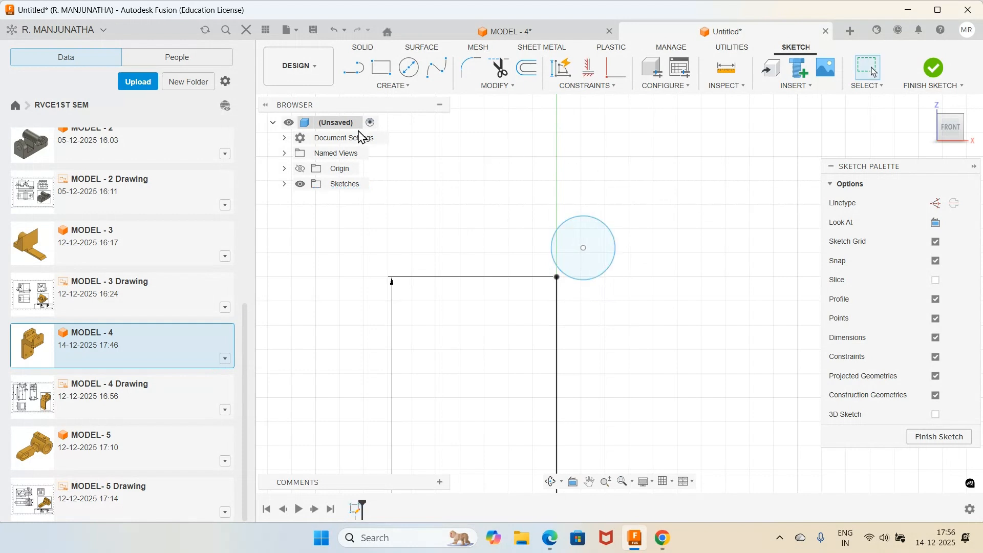
- Draw a horizontal line about 16 mm long from the vertical line's upper end and make the circle tangent to it
{"action": "left_click", "coordinate": [352, 67]}
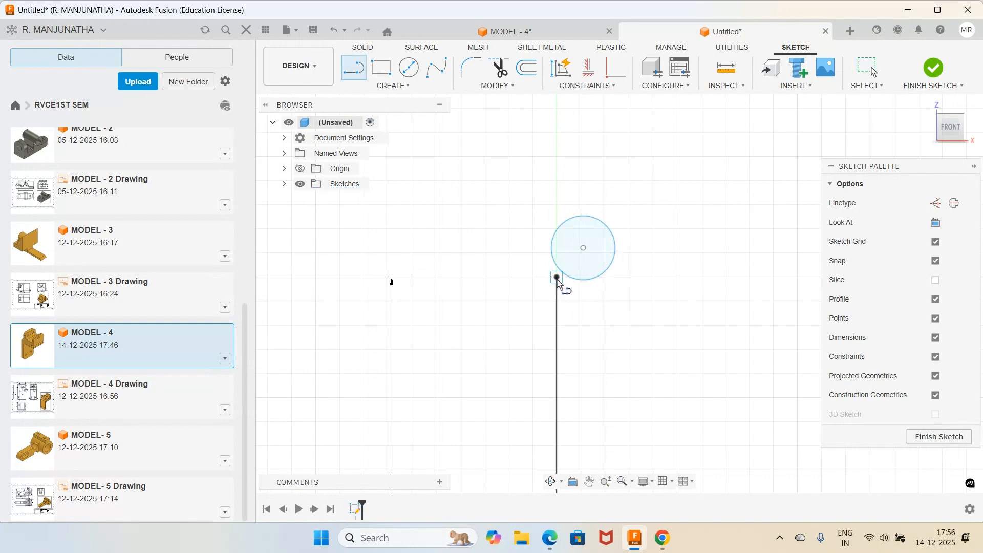
{"action": "left_click", "coordinate": [558, 279]}
{"action": "left_click", "coordinate": [636, 277]}
{"action": "key", "text": "Escape"}
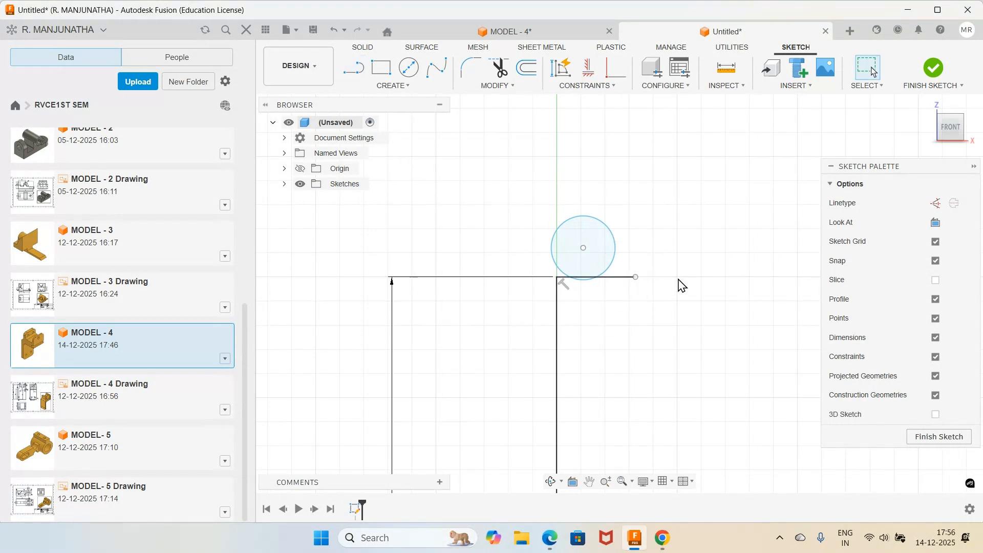
{"action": "left_click", "coordinate": [588, 86]}
{"action": "left_click", "coordinate": [575, 151]}
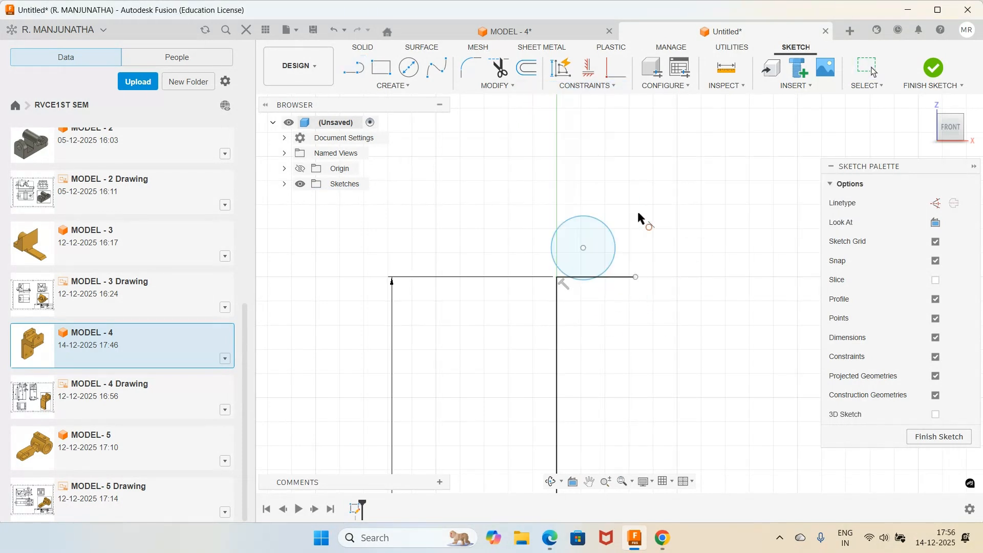
{"action": "left_click", "coordinate": [613, 259]}
{"action": "left_click", "coordinate": [614, 276]}
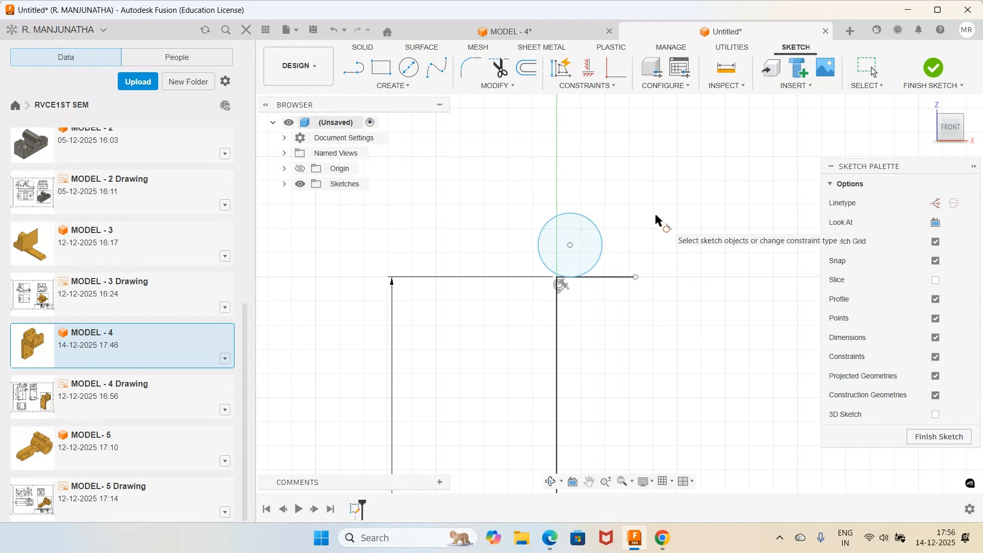
- Draw a short vertical line along the circle's right side and make it tangent to the circle
{"action": "left_click", "coordinate": [353, 67]}
{"action": "left_click", "coordinate": [600, 119]}
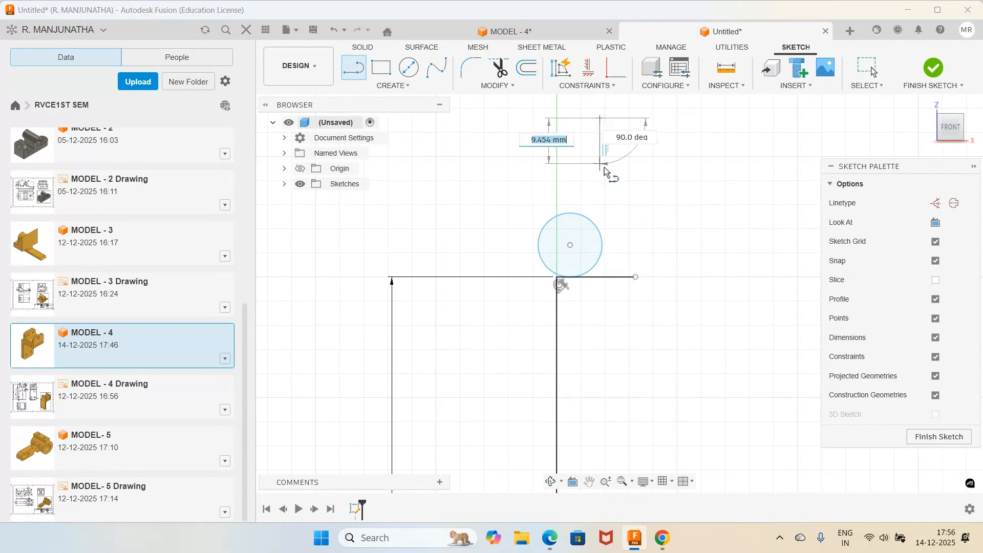
{"action": "left_click", "coordinate": [602, 263]}
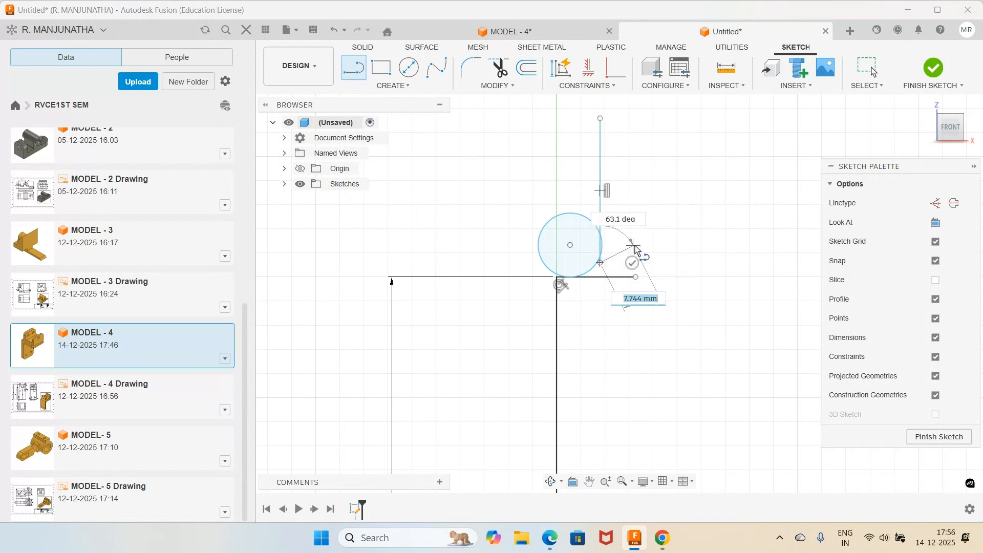
{"action": "key", "text": "Escape"}
{"action": "left_click", "coordinate": [589, 85]}
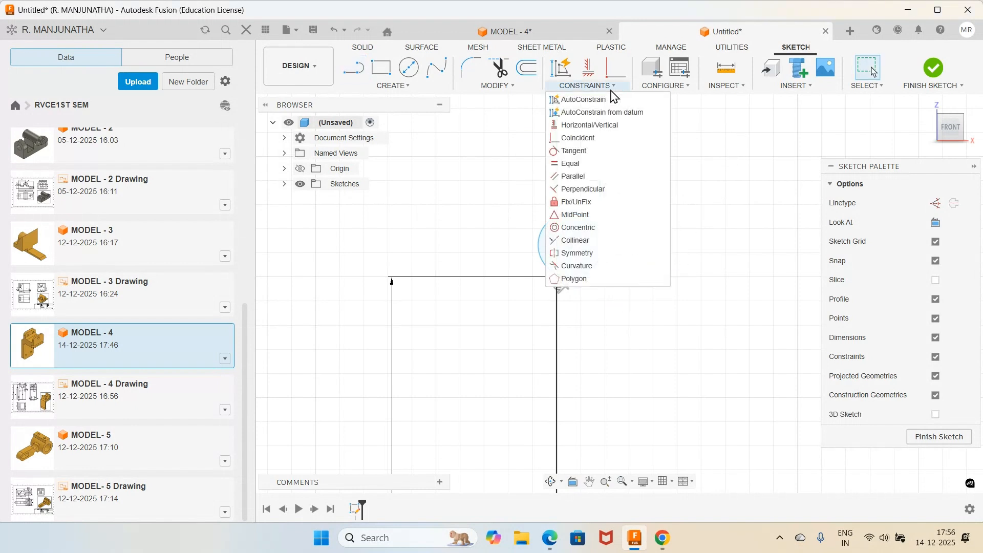
{"action": "left_click", "coordinate": [584, 148]}
{"action": "left_click", "coordinate": [602, 184]}
{"action": "left_click", "coordinate": [591, 219]}
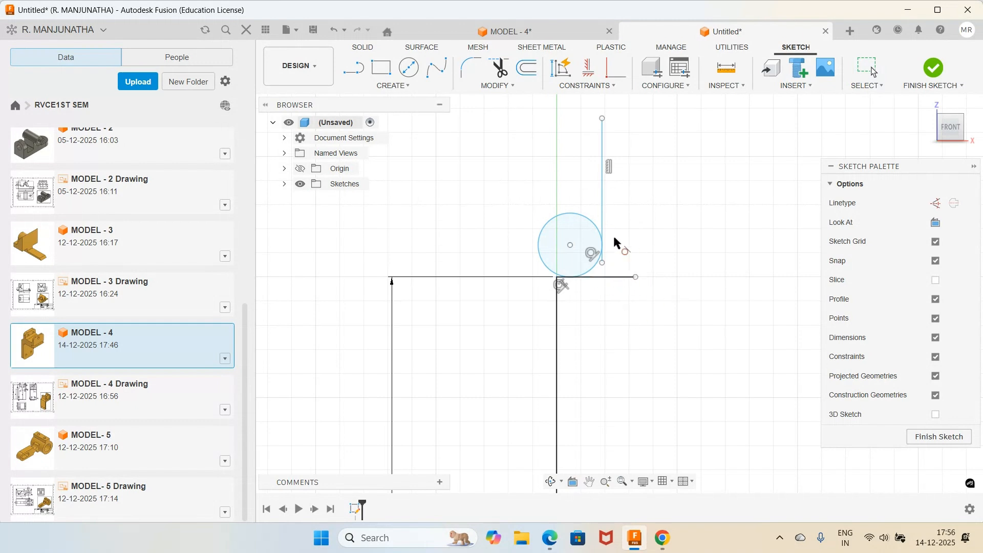
- Dimension the circle's diameter to 24 mm
{"action": "left_click", "coordinate": [551, 223]}
{"action": "left_click", "coordinate": [506, 198]}
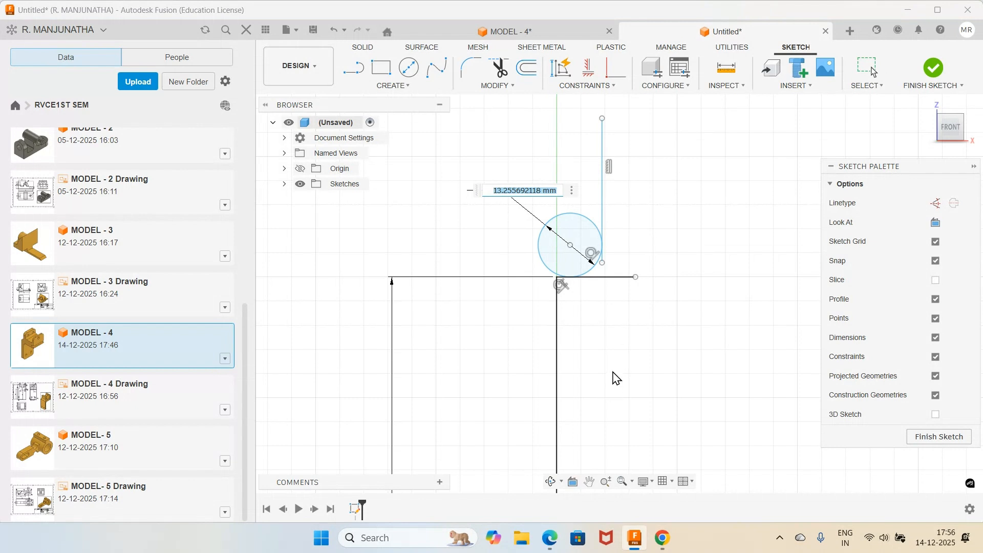
{"action": "type", "text": "24"}
{"action": "key", "text": "Return"}
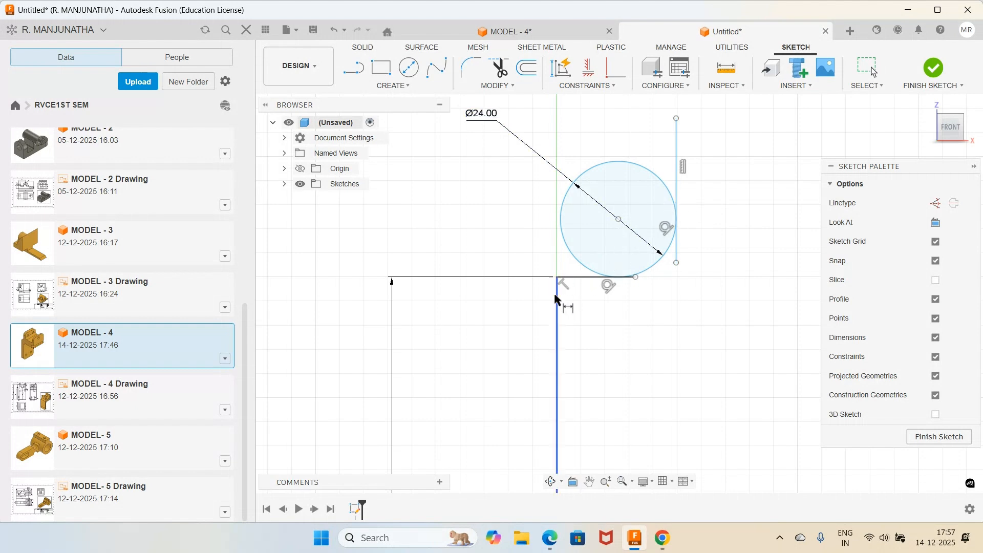
- Align the circle's center vertically with the upper end of the 100 mm line using a Horizontal/Vertical constraint
{"action": "left_click", "coordinate": [611, 77]}
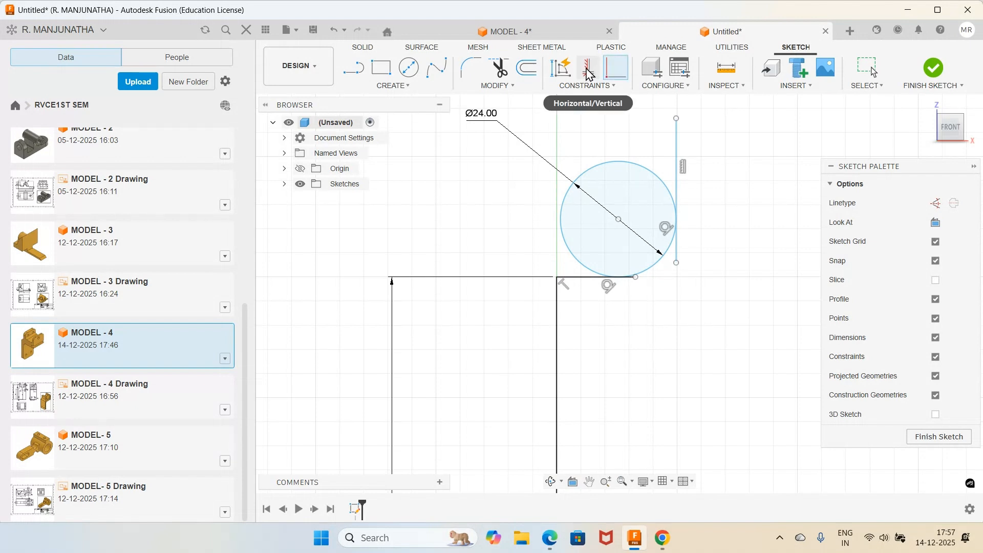
{"action": "left_click", "coordinate": [589, 72]}
{"action": "left_click", "coordinate": [618, 219]}
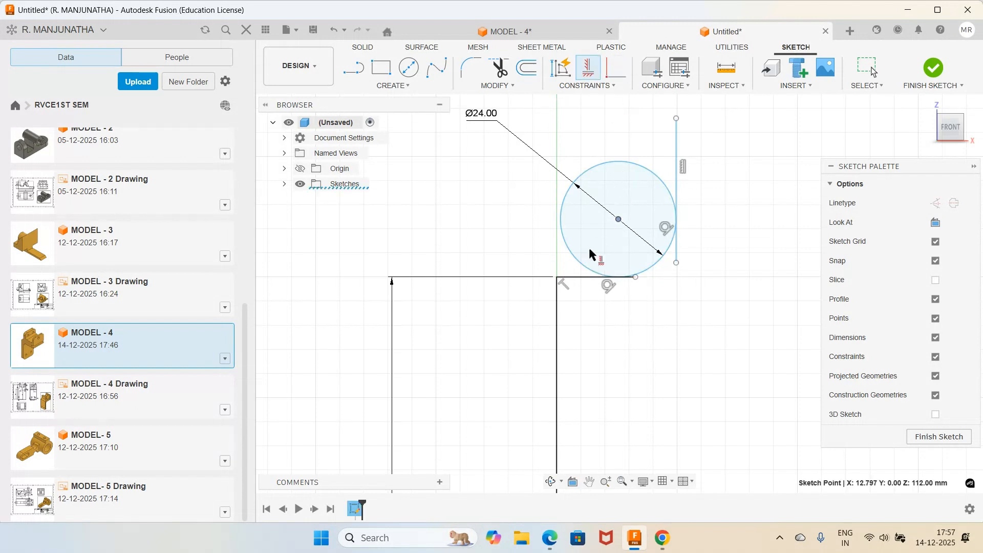
{"action": "left_click", "coordinate": [558, 278]}
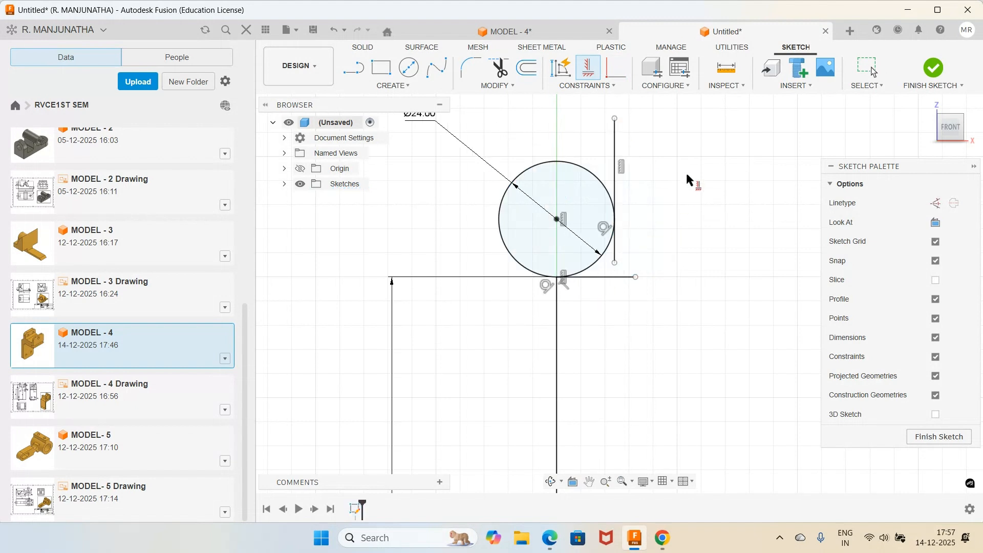
- Delete the short horizontal helper line beneath the circle
{"action": "scroll", "coordinate": [689, 176], "scroll_direction": "down", "scroll_amount": 2}
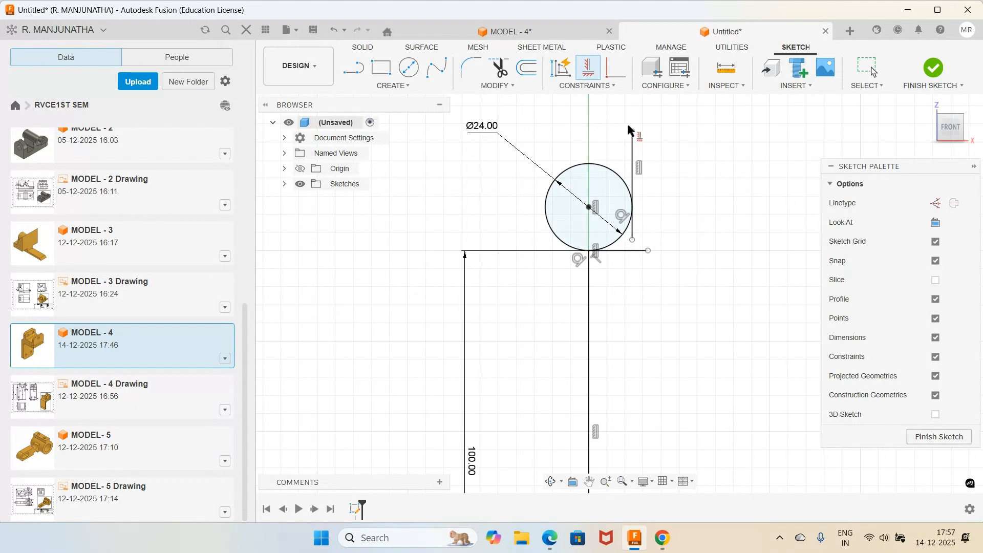
{"action": "left_click", "coordinate": [872, 73]}
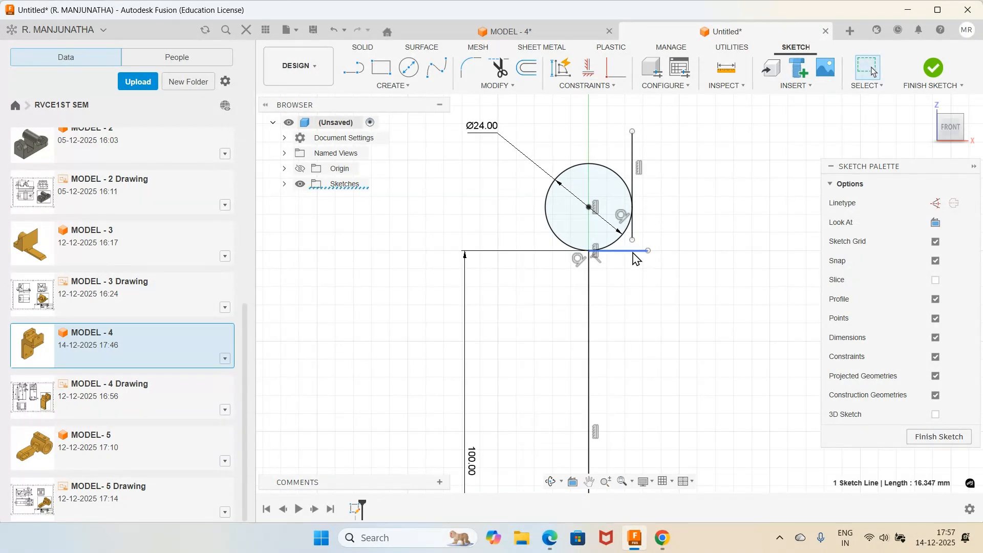
{"action": "left_click", "coordinate": [631, 251]}
{"action": "key", "text": "Delete"}
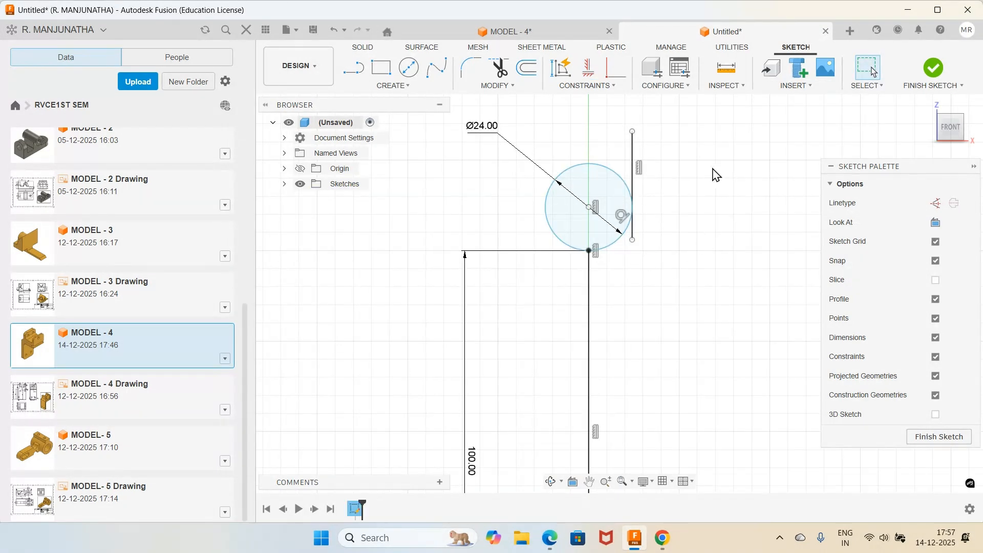
- Trim the circle to its lower-right quarter arc and remove the tangent vertical line's excess below the arc
{"action": "left_click", "coordinate": [499, 68]}
{"action": "left_click", "coordinate": [577, 171]}
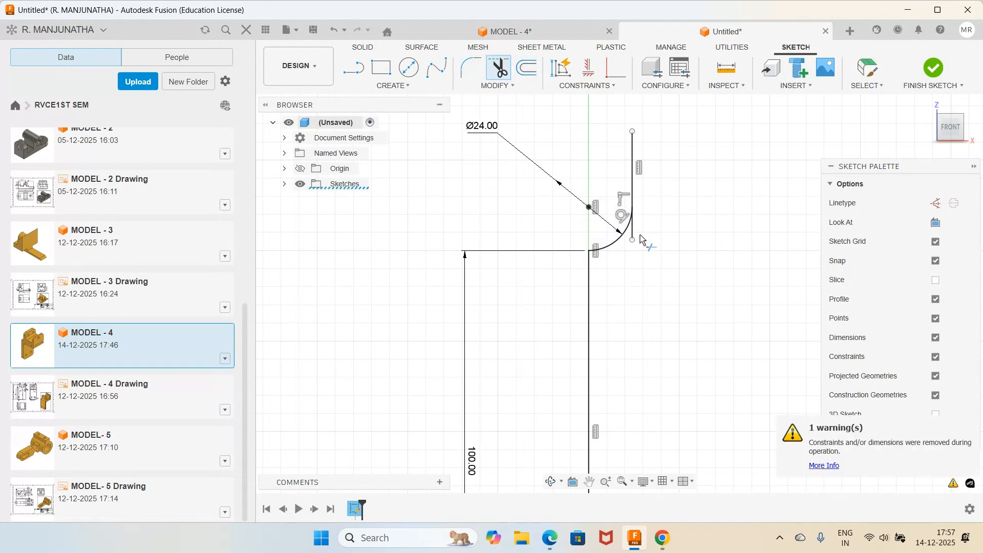
{"action": "scroll", "coordinate": [663, 222], "scroll_direction": "down", "scroll_amount": 4}
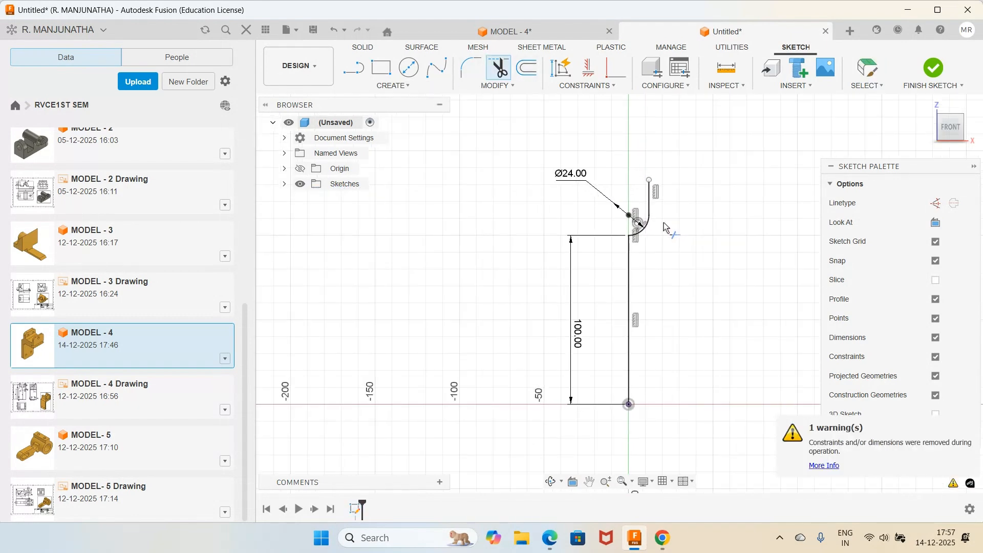
- Dimension the profile's overall height from the origin to the short vertical line's upper end at 142 mm
{"action": "scroll", "coordinate": [727, 191], "scroll_direction": "up", "scroll_amount": 2}
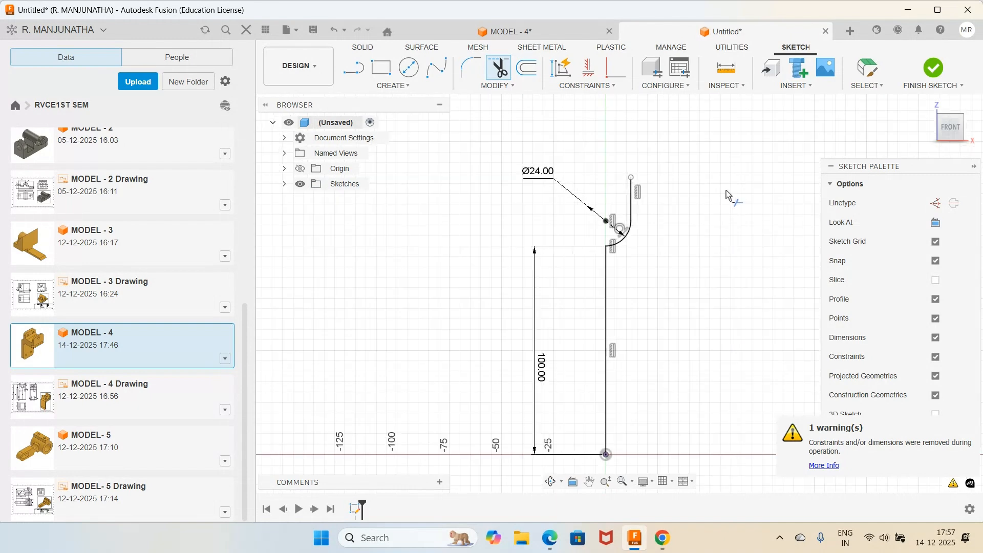
{"action": "key", "text": "Escape"}
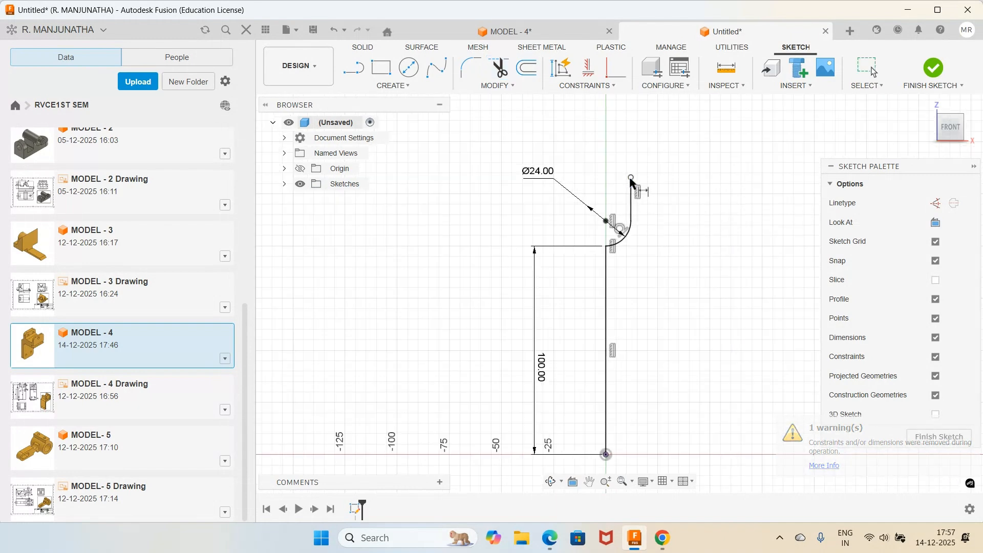
{"action": "left_click", "coordinate": [631, 178]}
{"action": "left_click", "coordinate": [606, 455]}
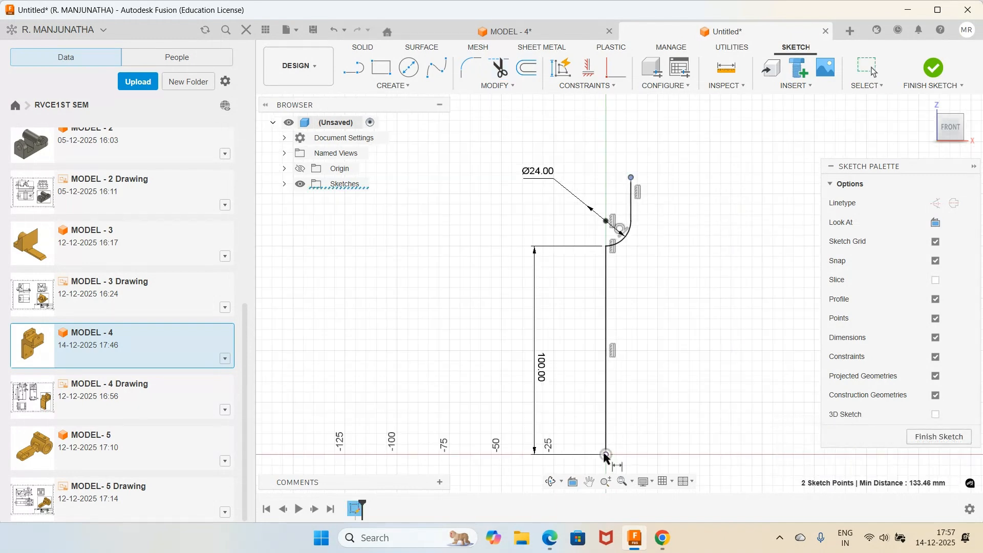
{"action": "left_click", "coordinate": [465, 367]}
{"action": "type", "text": "14"}
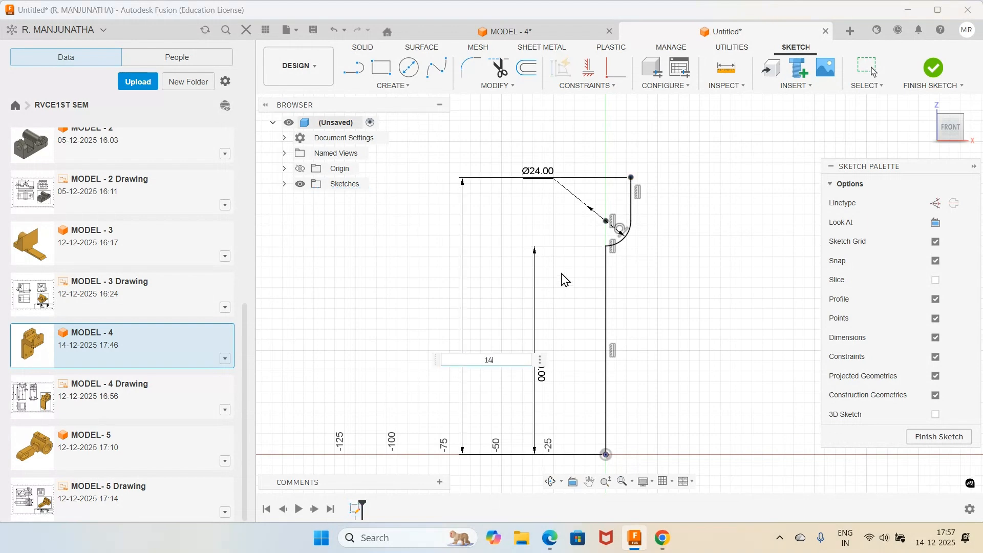
{"action": "type", "text": "2"}
{"action": "key", "text": "Return"}
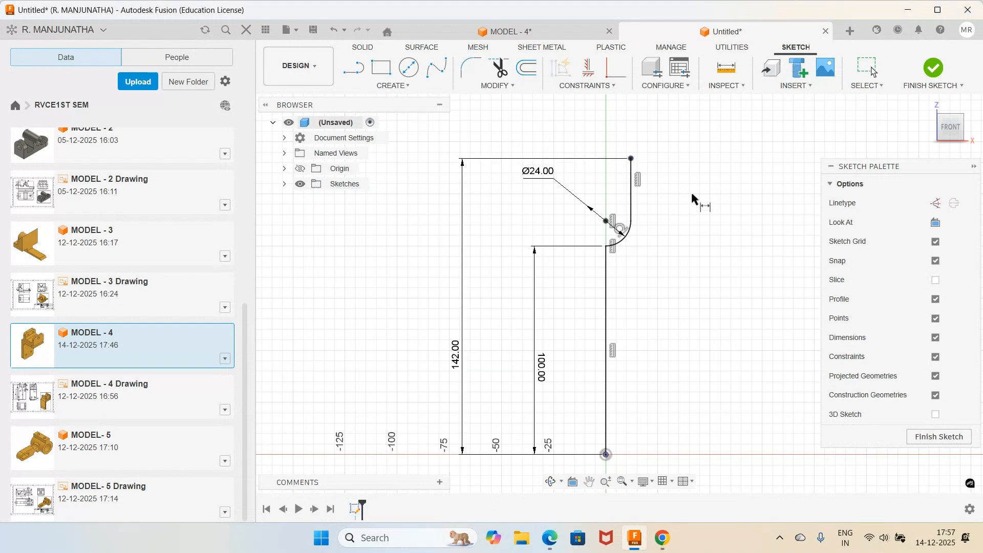
- Check the ISO_6 drawing in the manual and draw a horizontal line about 22 mm long rightward from the upper vertical line's top end
{"action": "scroll", "coordinate": [692, 187], "scroll_direction": "down", "scroll_amount": 2}
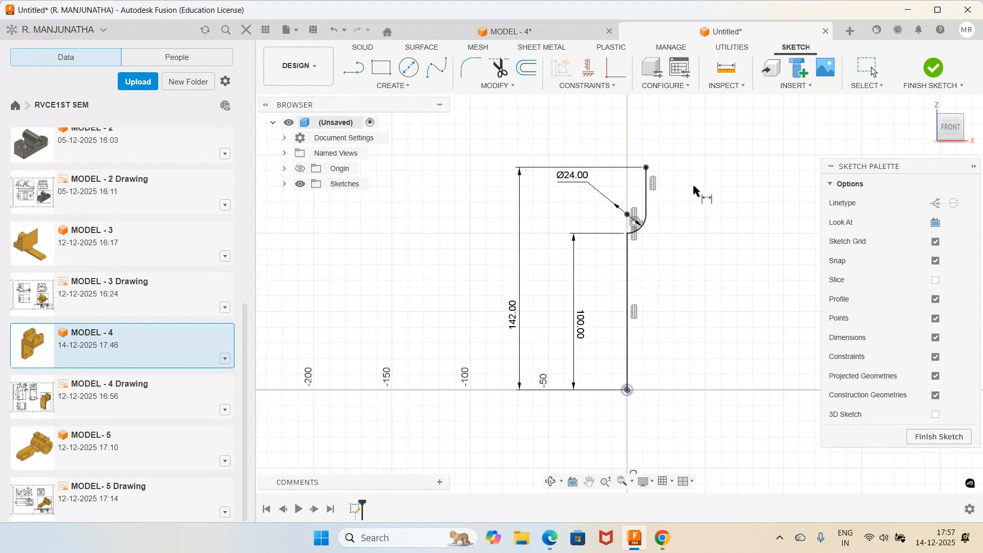
{"action": "left_click", "coordinate": [549, 537]}
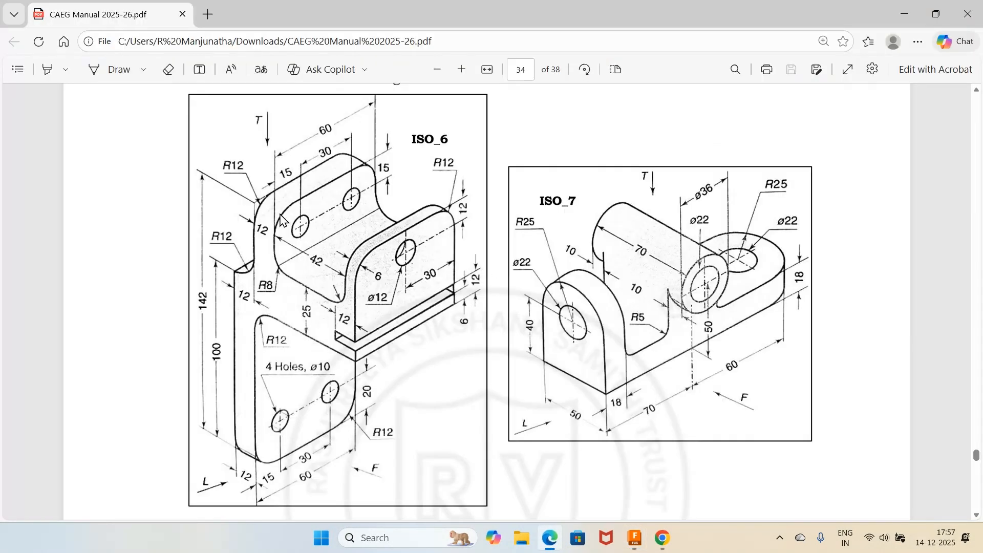
{"action": "left_click", "coordinate": [637, 542]}
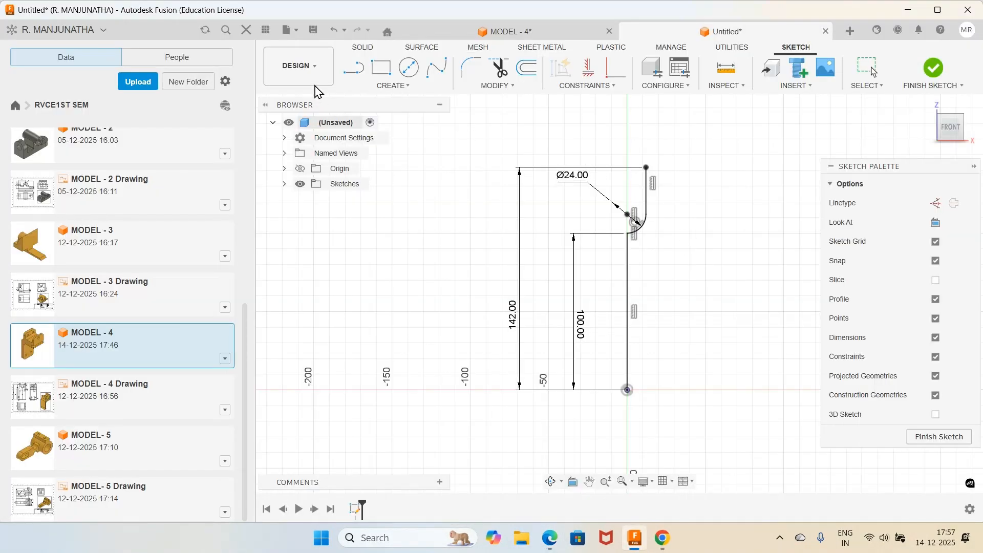
{"action": "left_click", "coordinate": [646, 167]}
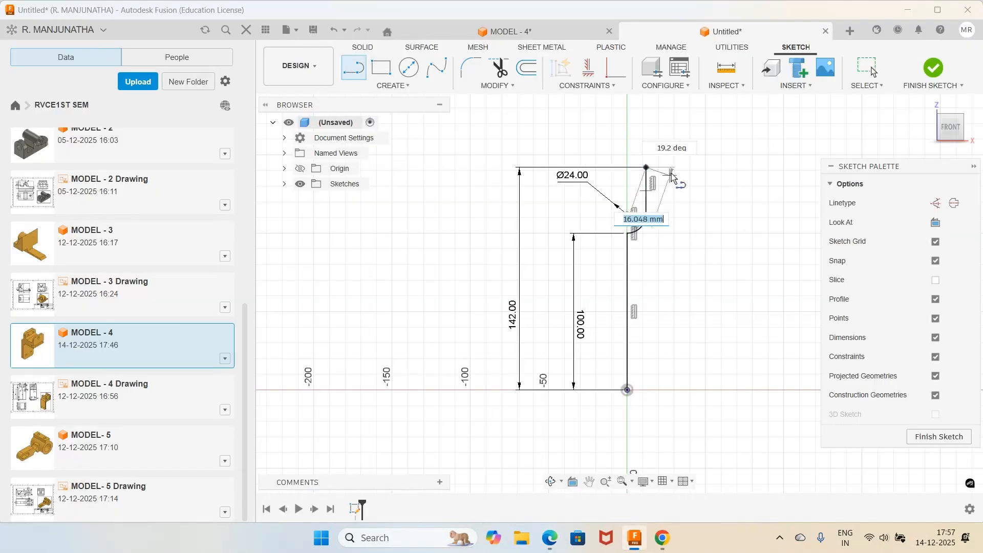
{"action": "left_click", "coordinate": [681, 168]}
{"action": "key", "text": "Escape"}
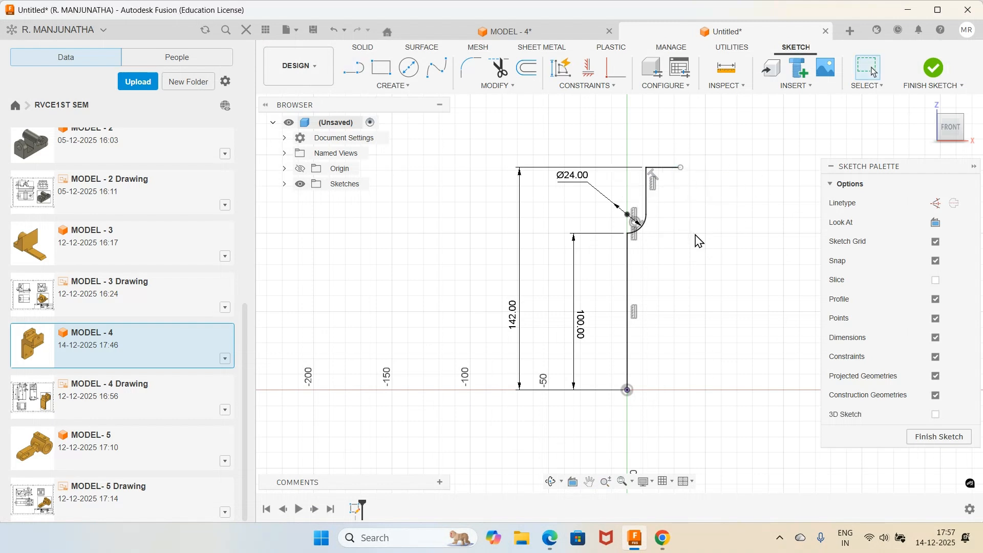
- Dimension the top horizontal line's length to 12 mm
{"action": "key", "text": "d"}
{"action": "left_click", "coordinate": [663, 168]}
{"action": "left_click", "coordinate": [671, 145]}
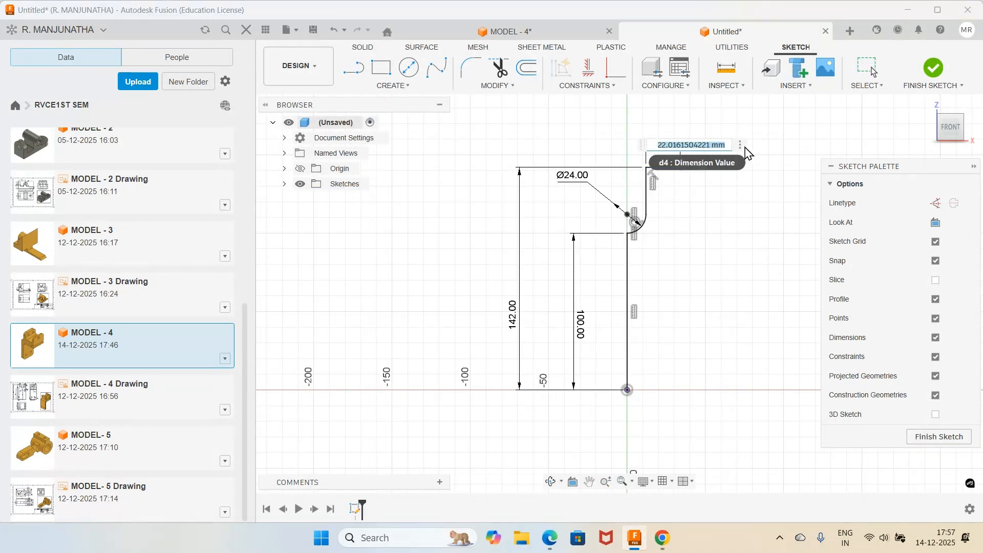
{"action": "type", "text": "12"}
{"action": "key", "text": "Return"}
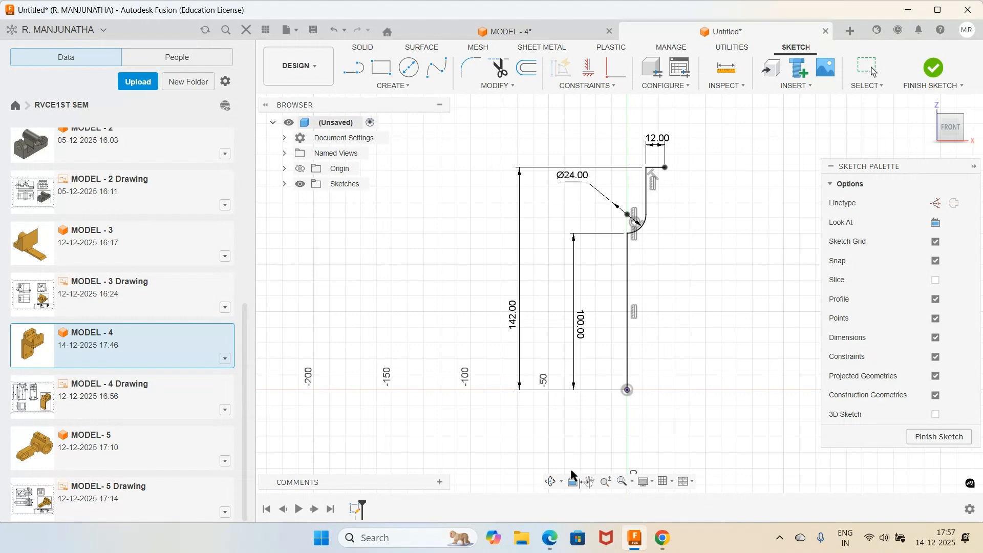
- Following the ISO_6 drawing, draw connected lines from the origin: about 25 mm rightward, about 84 mm upward, and a horizontal ledge rightward
{"action": "left_click", "coordinate": [550, 537]}
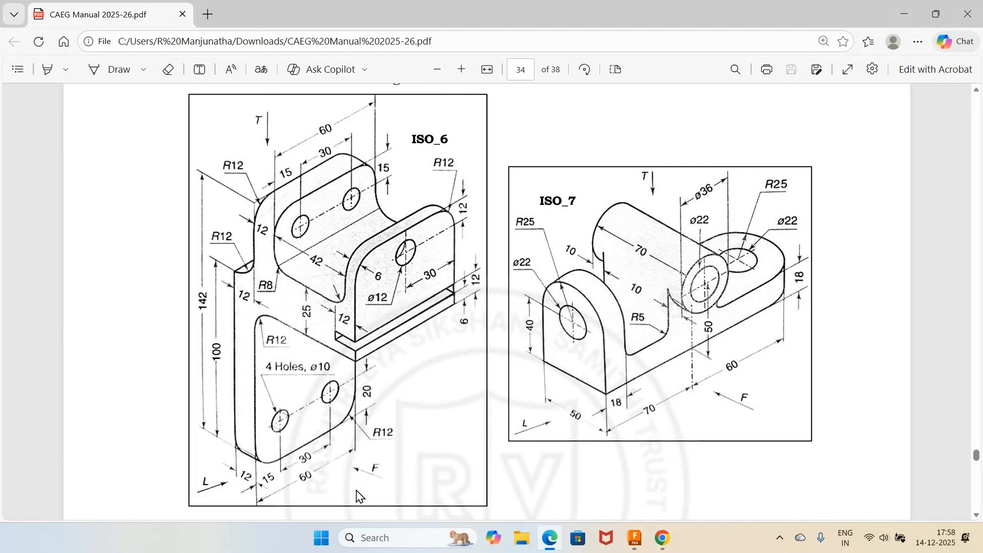
{"action": "left_click", "coordinate": [635, 543]}
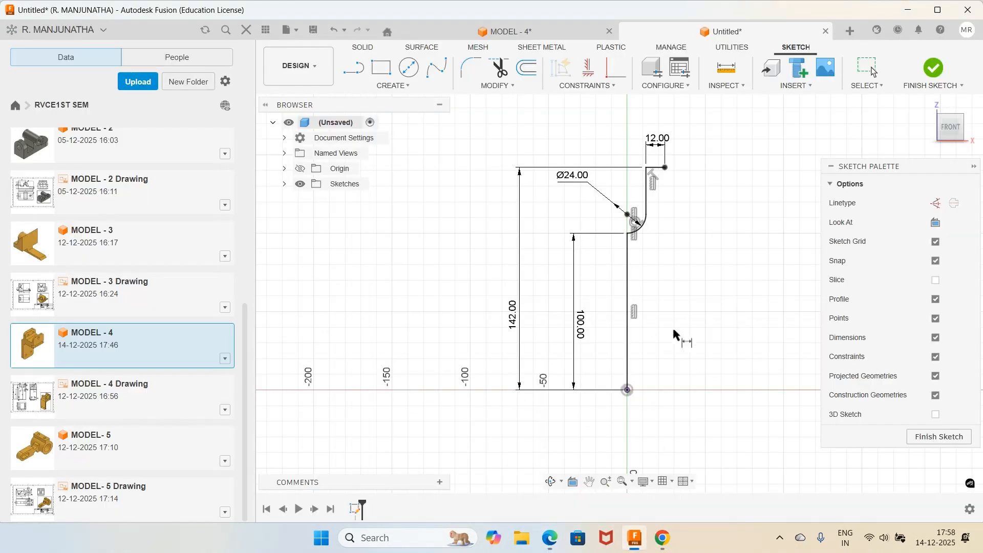
{"action": "left_click", "coordinate": [353, 67]}
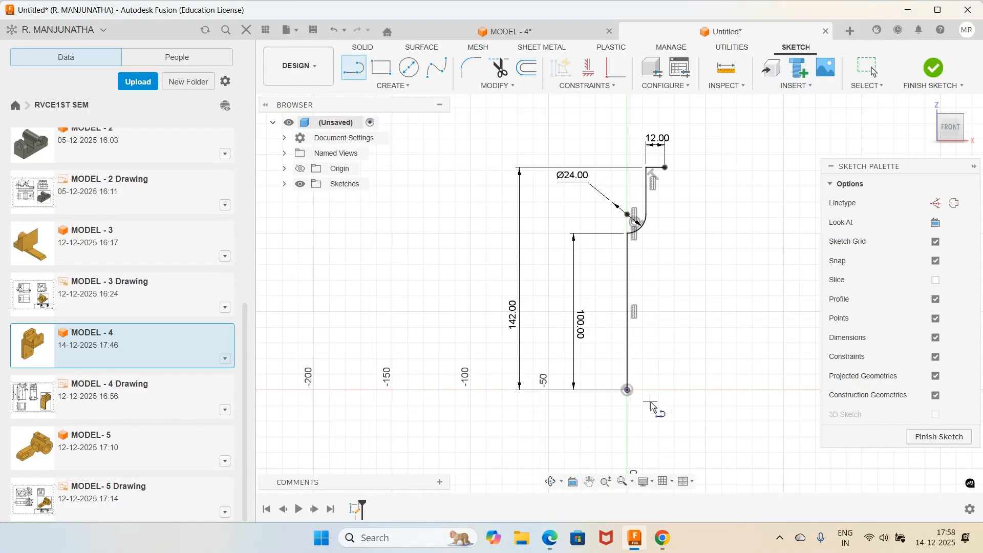
{"action": "left_click", "coordinate": [628, 390]}
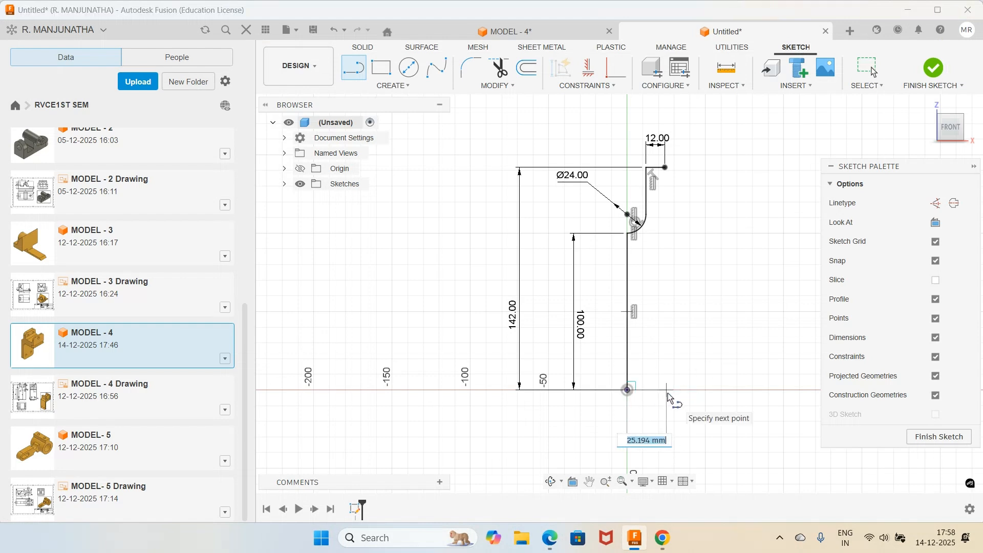
{"action": "left_click", "coordinate": [667, 391]}
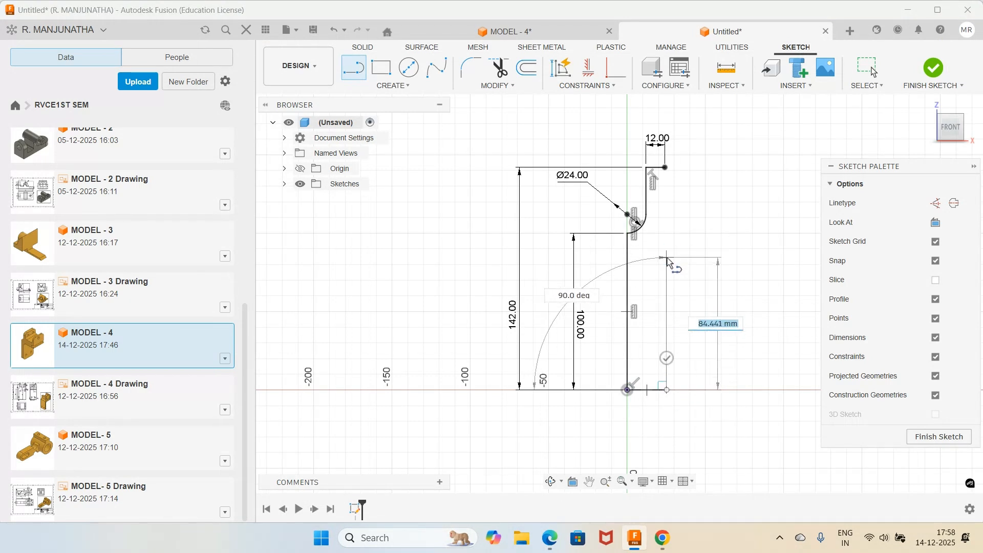
{"action": "left_click", "coordinate": [667, 258]}
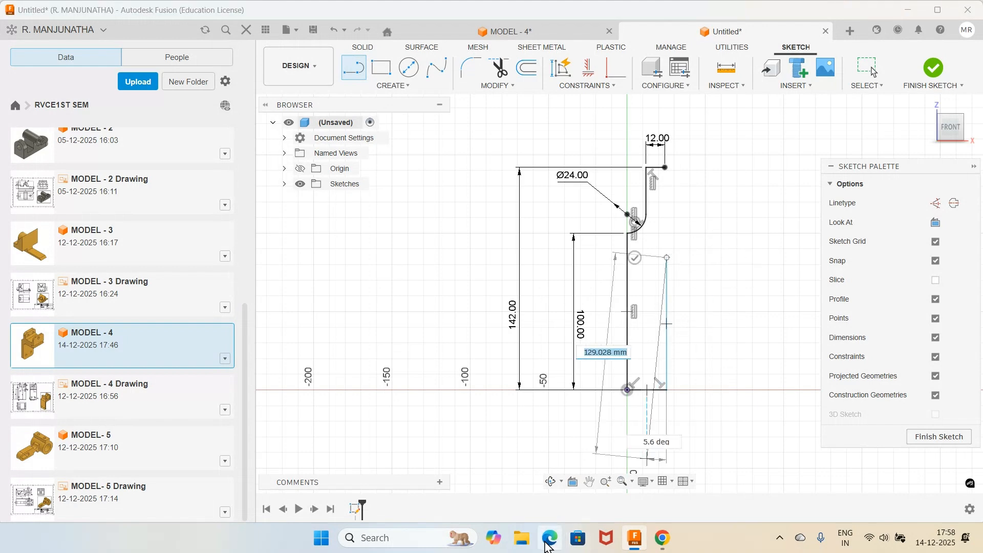
{"action": "left_click", "coordinate": [549, 538]}
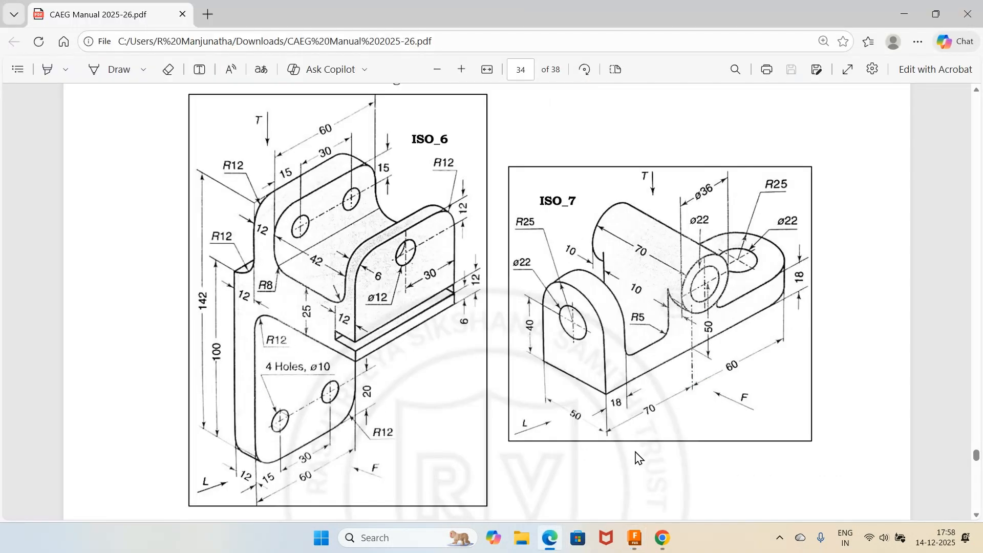
{"action": "left_click", "coordinate": [635, 538]}
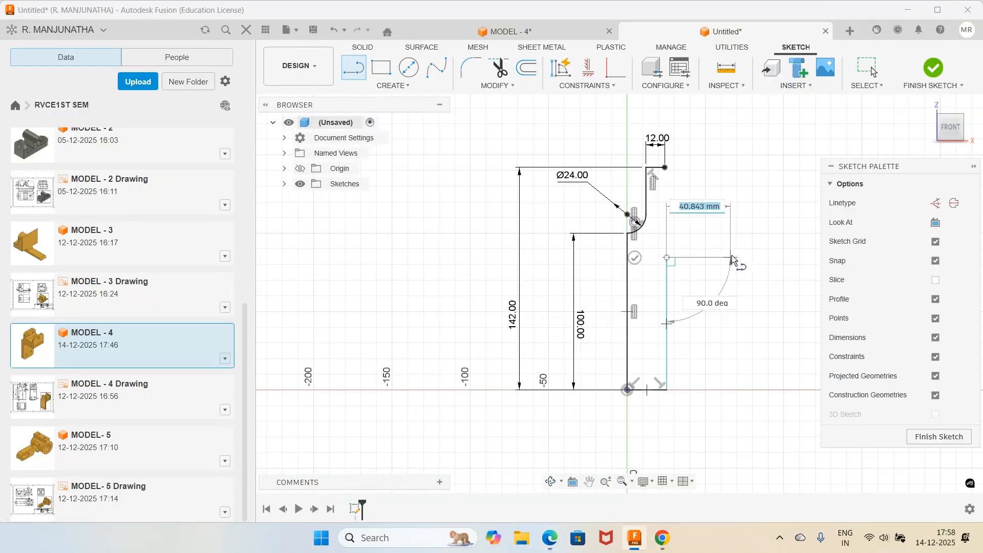
{"action": "left_click", "coordinate": [737, 257]}
{"action": "key", "text": "Escape"}
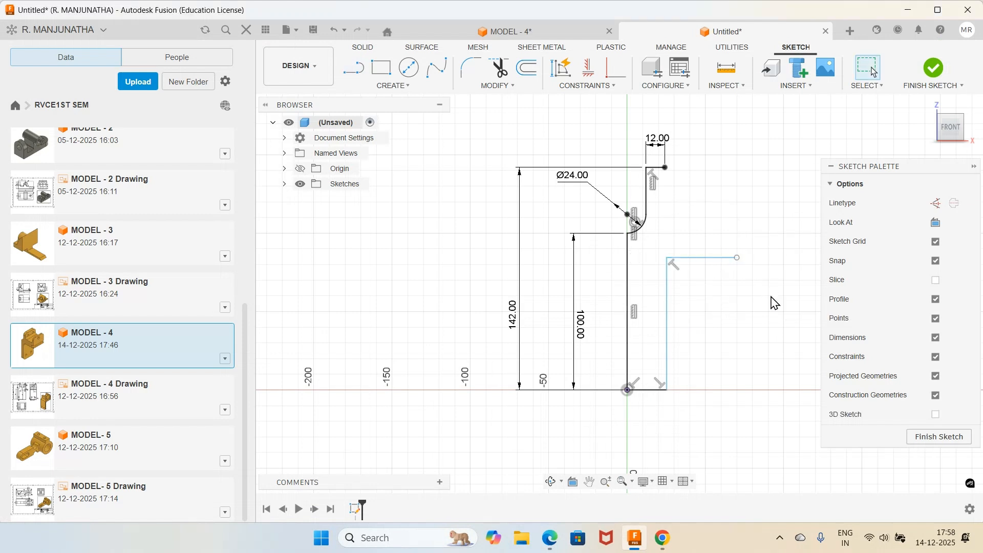
- Dimension the bottom horizontal line starting at the origin to 12 mm
{"action": "left_click", "coordinate": [650, 393]}
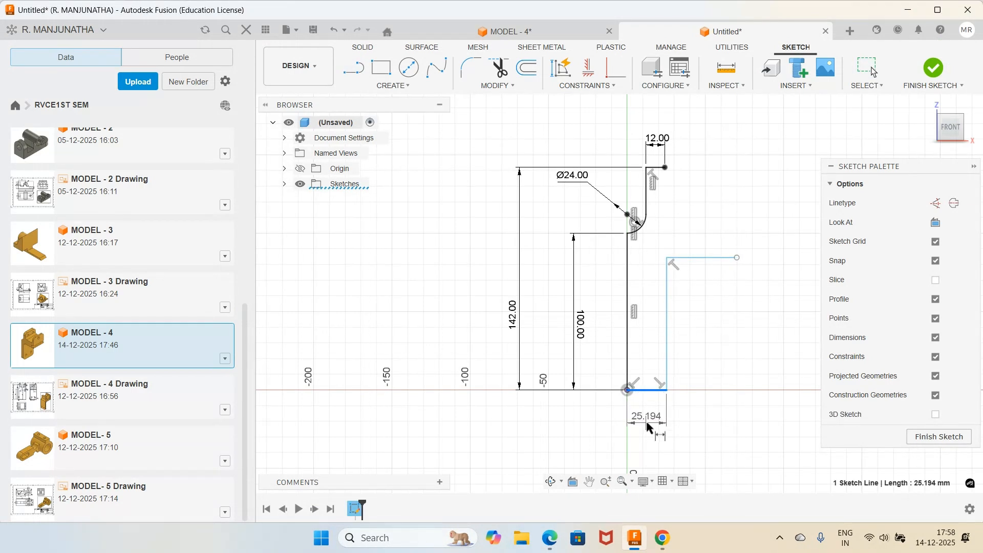
{"action": "left_click", "coordinate": [661, 436]}
{"action": "type", "text": "12"}
{"action": "key", "text": "Return"}
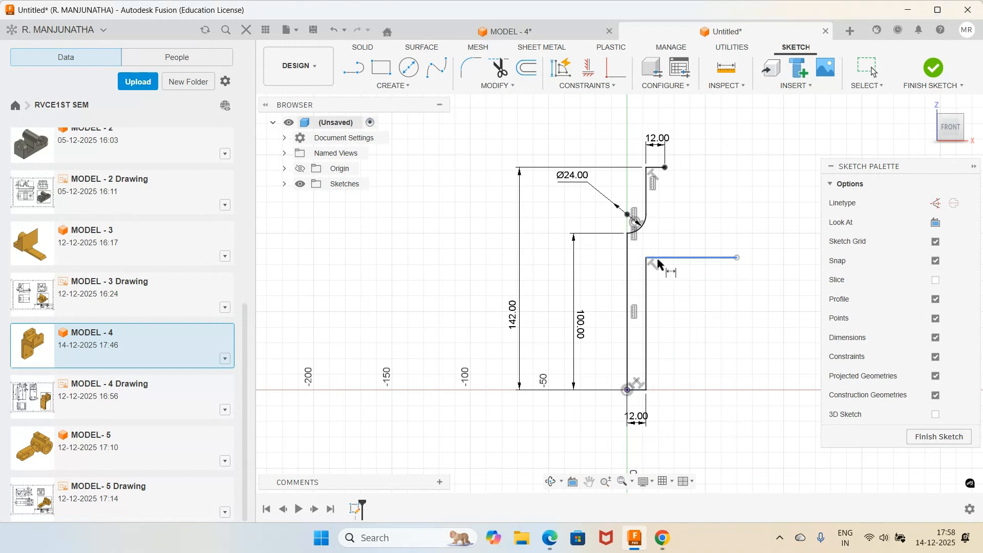
- Dimension the inner vertical line's height to 90 mm, checking the finished sketch in the MODEL - 4 document for the value
{"action": "left_click", "coordinate": [647, 295]}
{"action": "left_click", "coordinate": [674, 281]}
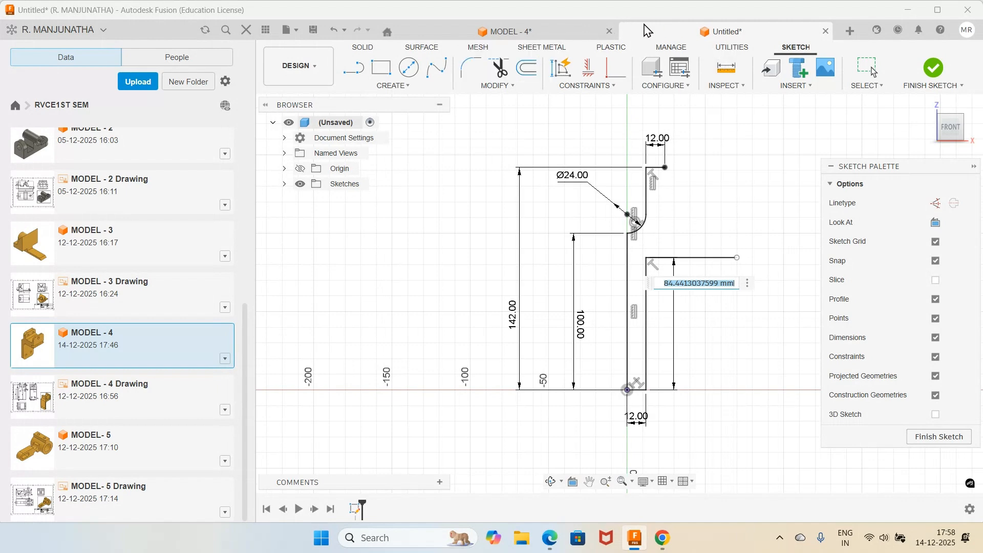
{"action": "left_click", "coordinate": [583, 37]}
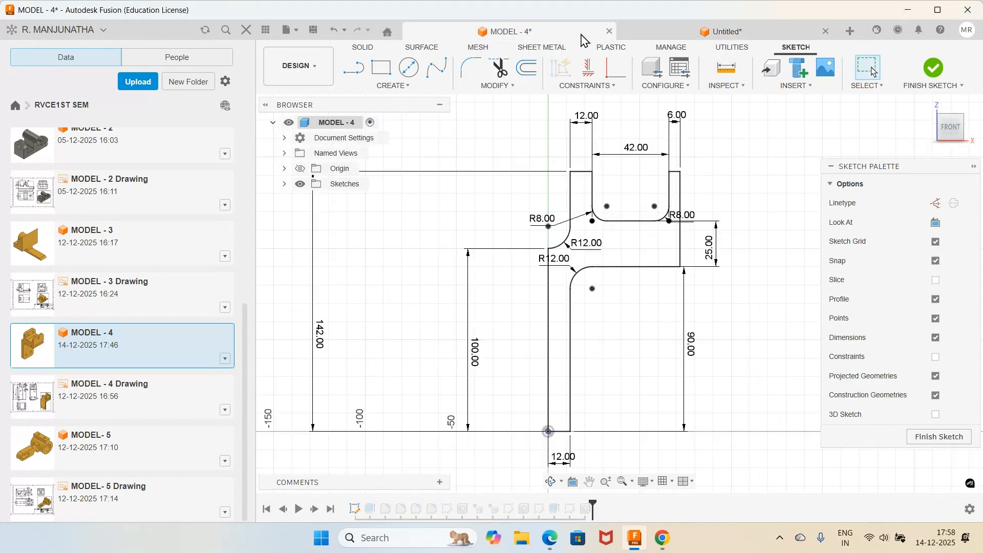
{"action": "left_click", "coordinate": [687, 33]}
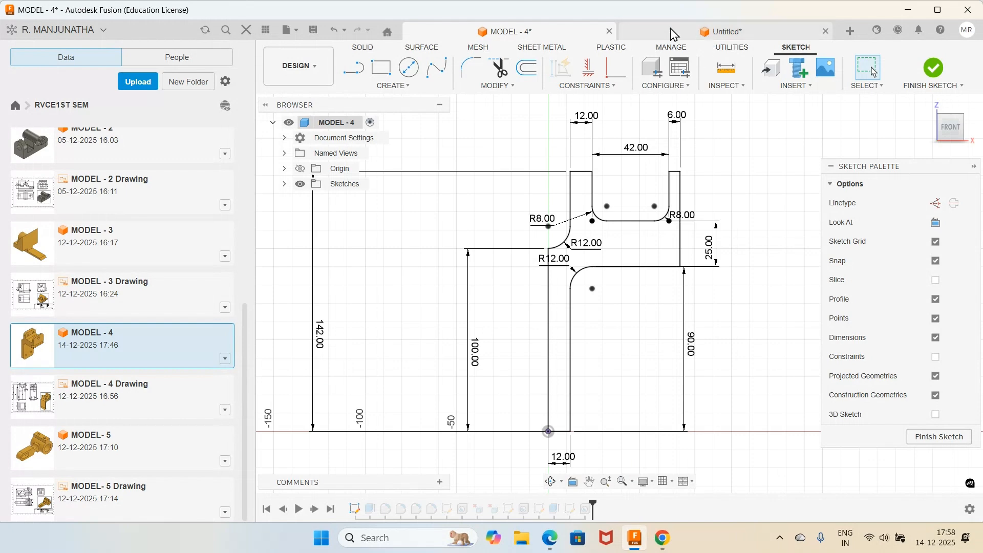
{"action": "double_click", "coordinate": [684, 289]}
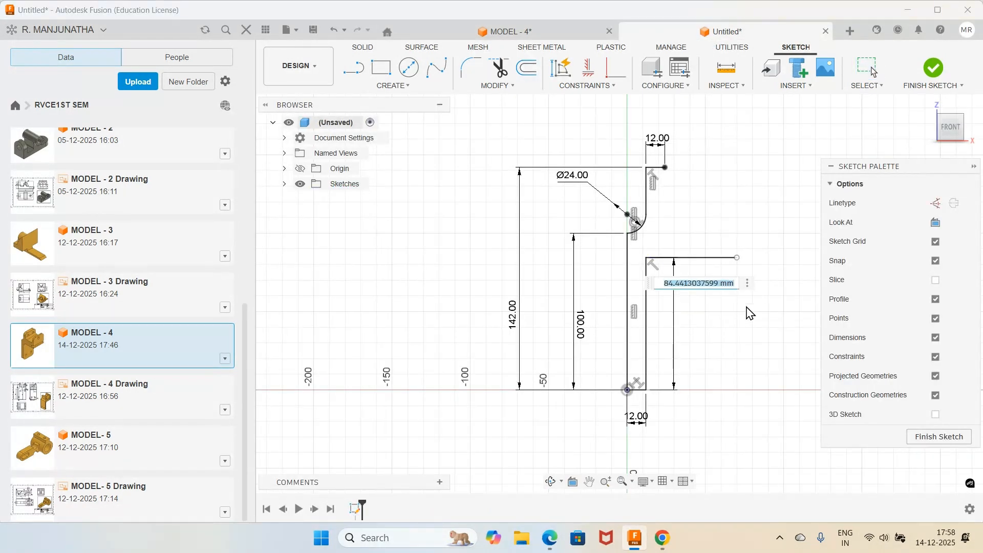
{"action": "type", "text": "90"}
{"action": "key", "text": "Return"}
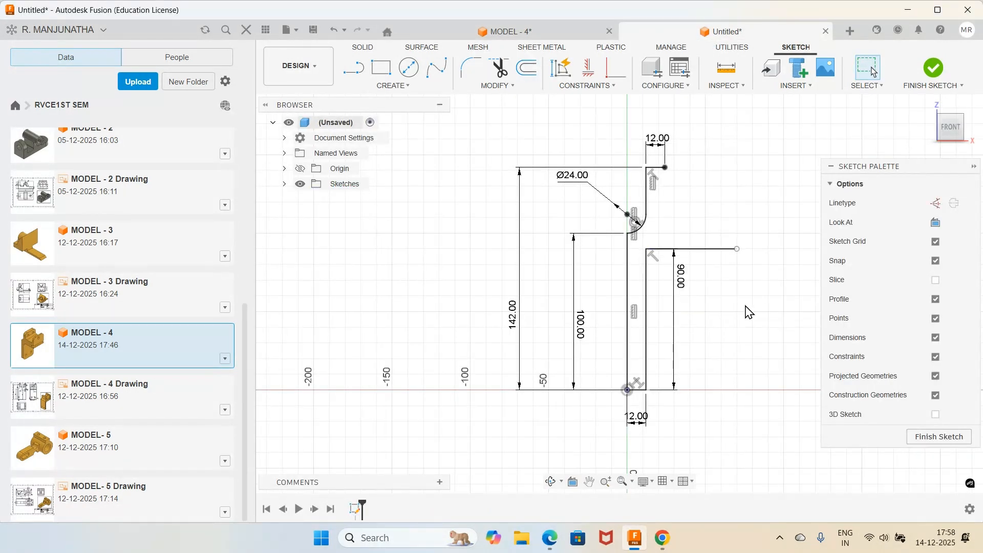
- Check the ISO_6 drawing and draw a horizontal line about 125 mm long above the ledge line, crossing the short upper vertical line
{"action": "left_click", "coordinate": [550, 538]}
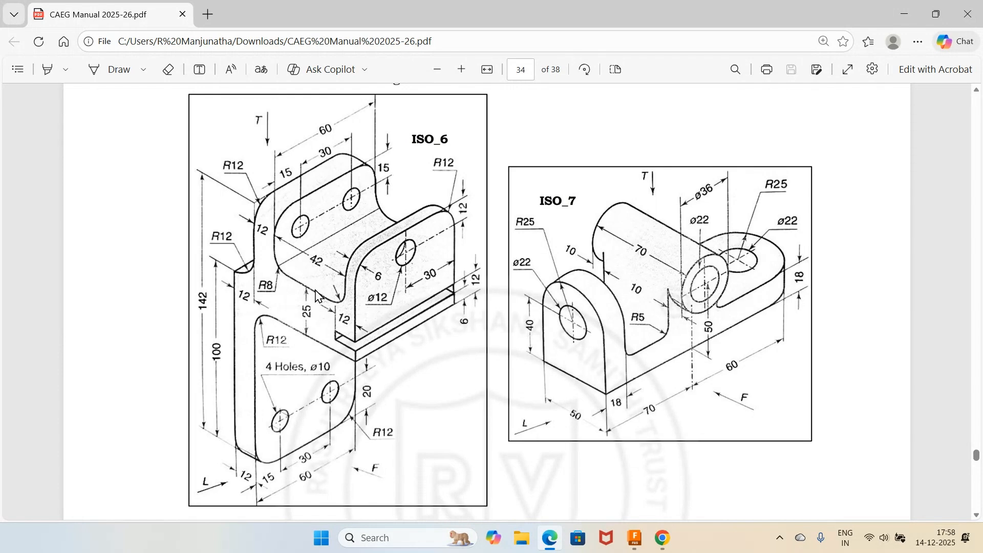
{"action": "left_click", "coordinate": [638, 545]}
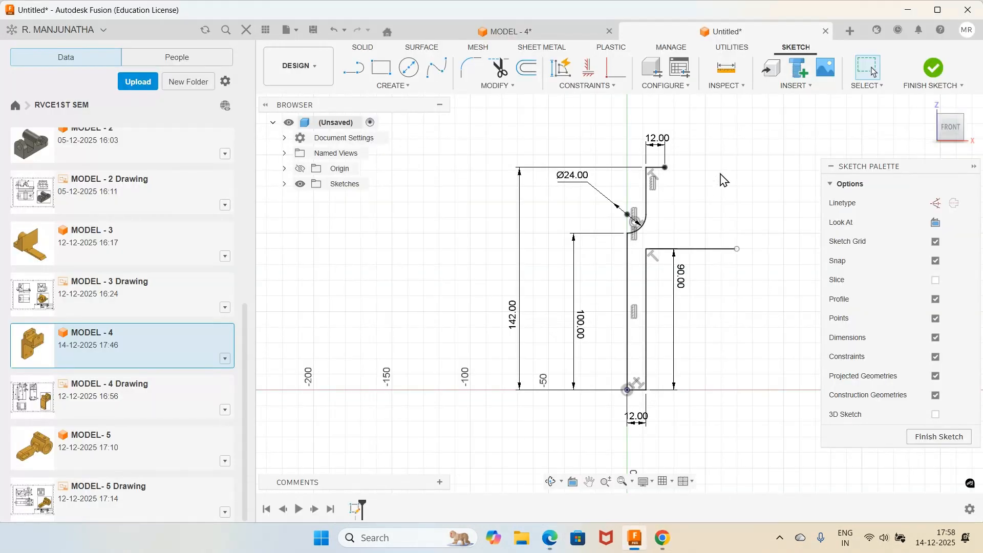
{"action": "left_click", "coordinate": [354, 67]}
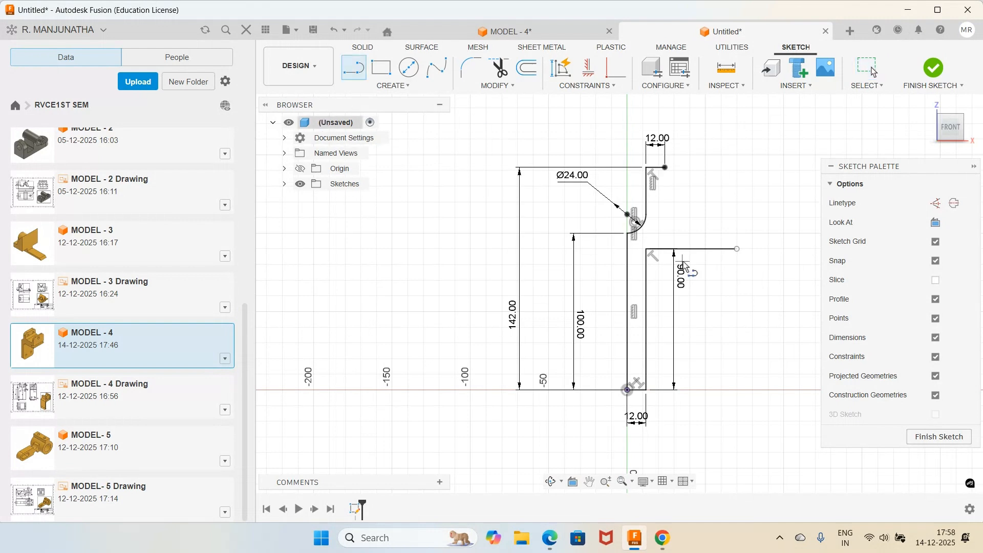
{"action": "left_click", "coordinate": [628, 214]}
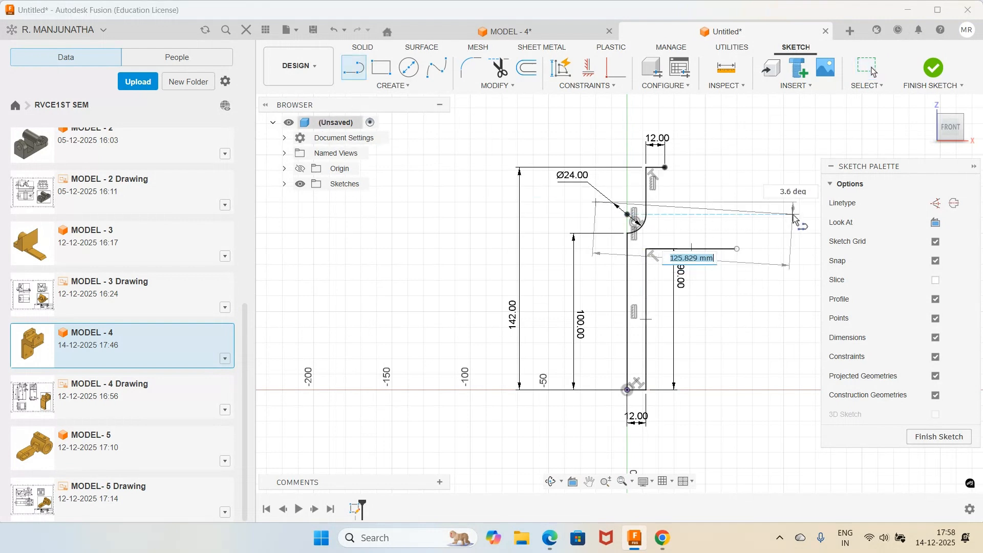
{"action": "left_click", "coordinate": [794, 206]}
{"action": "key", "text": "Escape"}
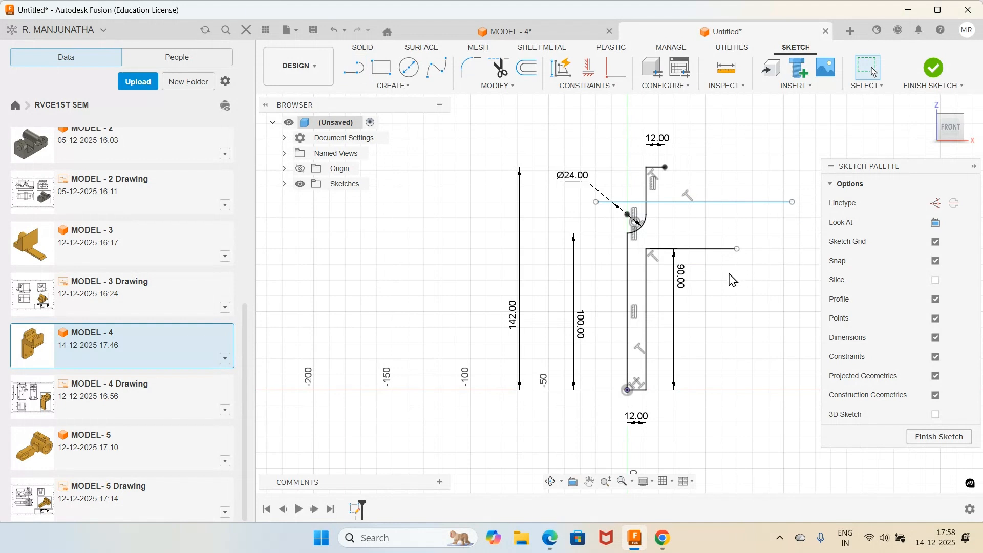
- Dimension the length of the long horizontal line above the ledge, keeping its drawn length
{"action": "left_click", "coordinate": [709, 202]}
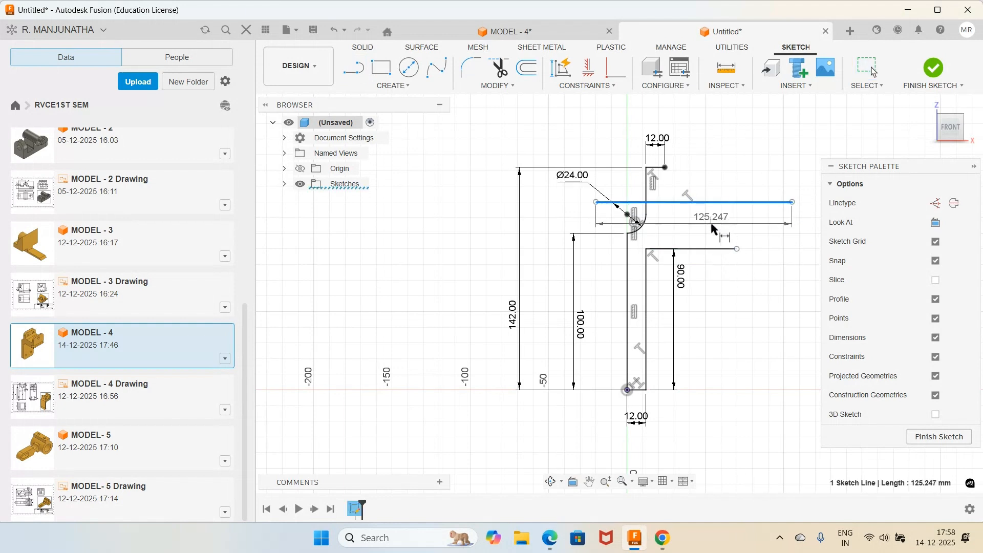
{"action": "left_click", "coordinate": [728, 226]}
{"action": "key", "text": "Return"}
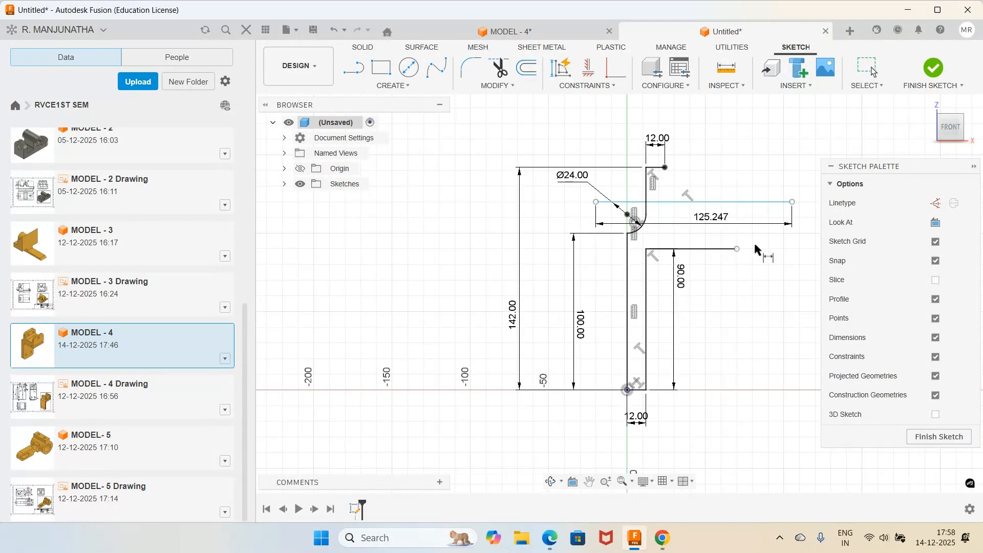
- Undo the long horizontal line's length dimension and dimension its distance above the ledge line to 25 mm
{"action": "key", "text": "Escape"}
{"action": "key", "text": "ctrl+z"}
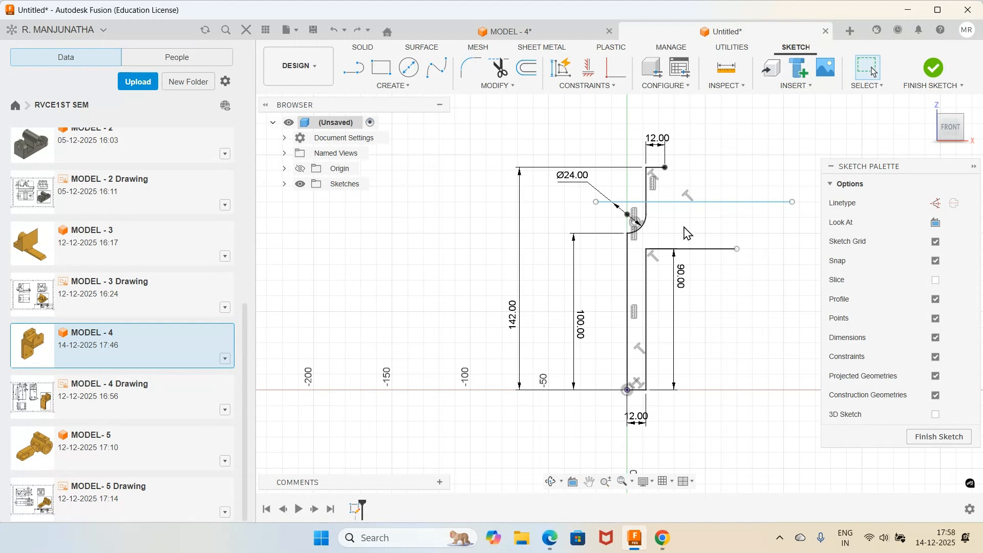
{"action": "key", "text": "d"}
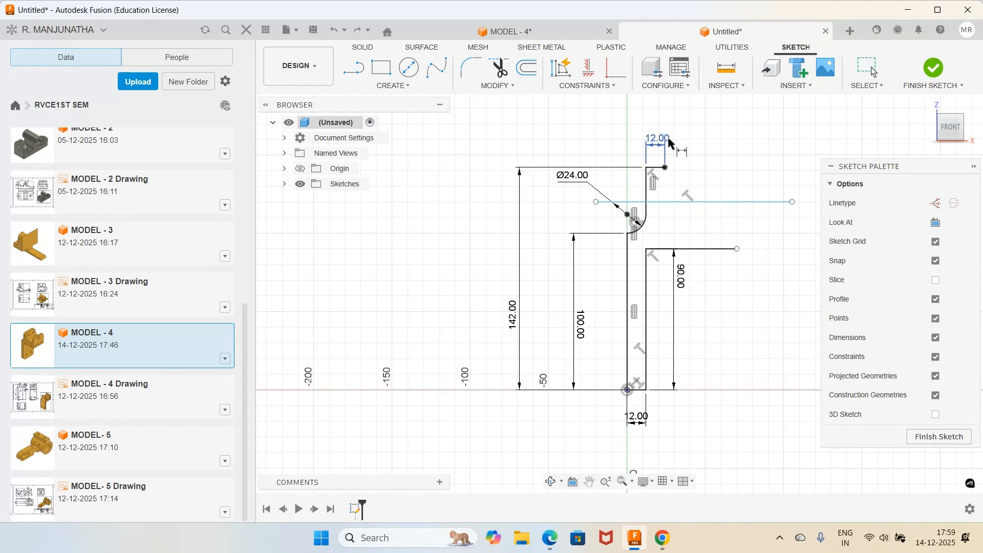
{"action": "left_click", "coordinate": [697, 202]}
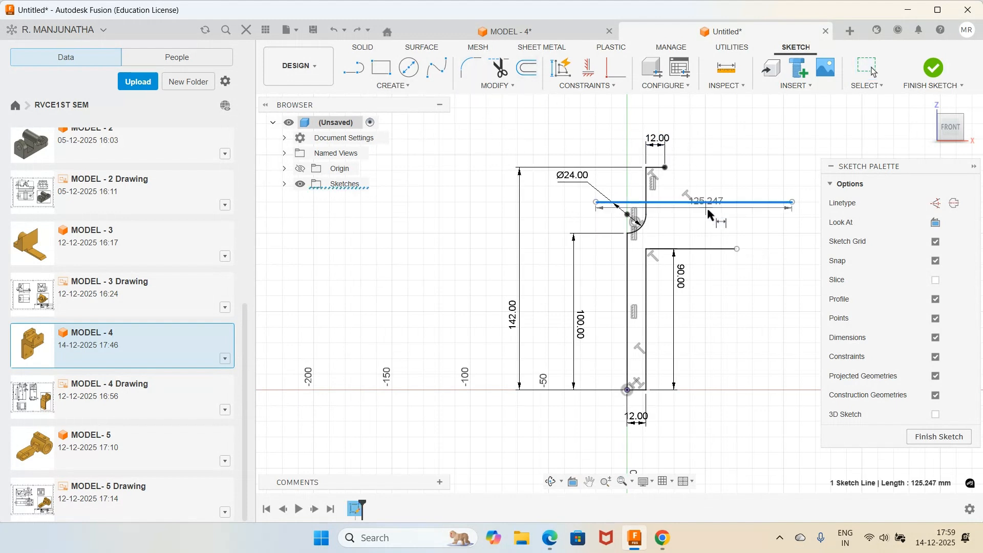
{"action": "left_click", "coordinate": [720, 250]}
{"action": "left_click", "coordinate": [772, 223]}
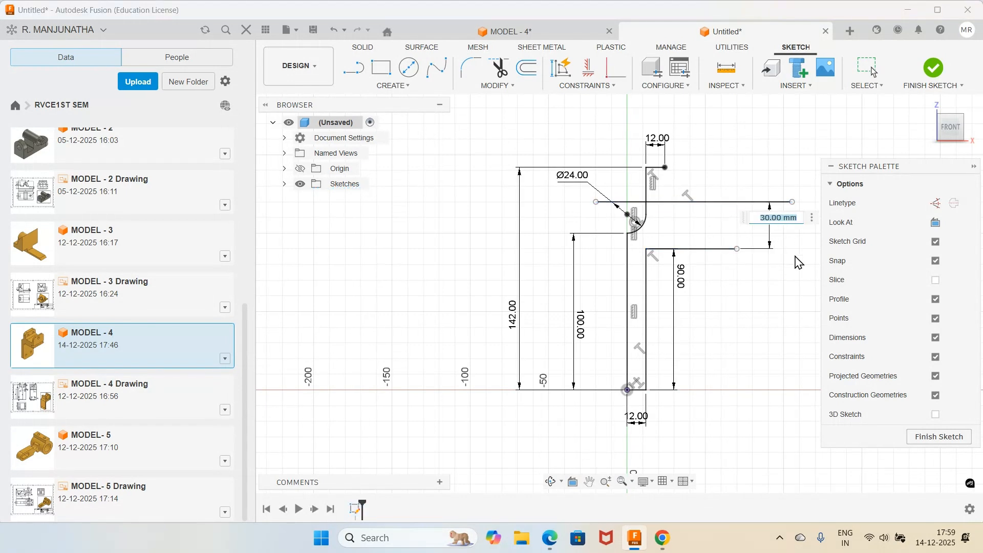
{"action": "key", "text": "Return"}
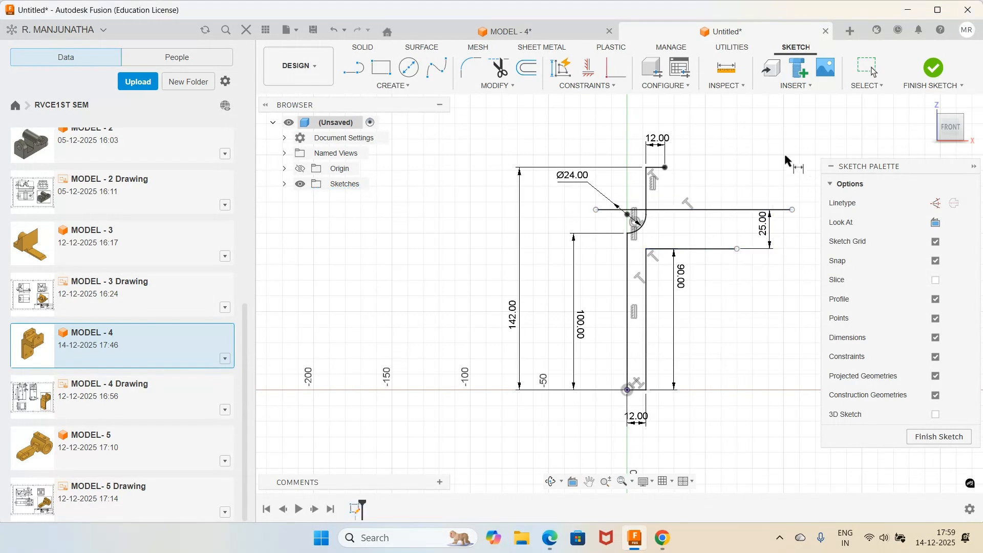
- Draw a vertical line about 40 mm long down from the free end of the 12 mm top edge, crossing the long horizontal line
{"action": "left_click", "coordinate": [354, 68]}
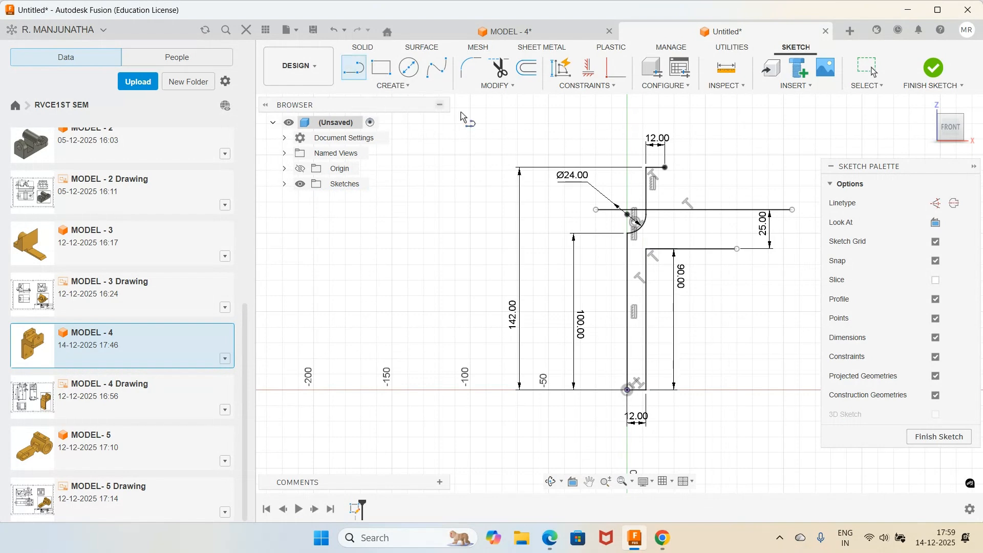
{"action": "left_click", "coordinate": [665, 167]}
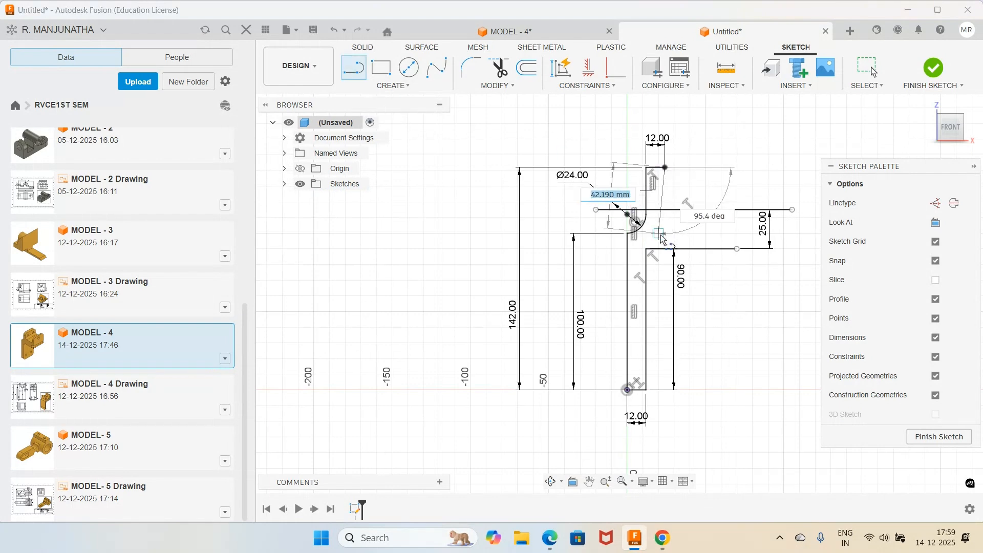
{"action": "left_click", "coordinate": [666, 231]}
{"action": "key", "text": "Escape"}
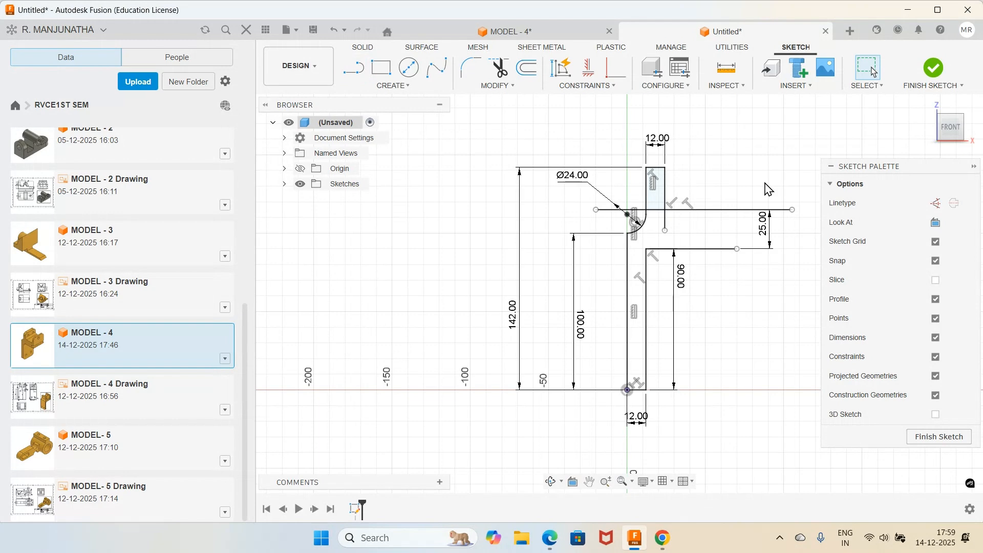
- Check the ISO_6 drawing and fillet the corner between the new vertical line and the long horizontal line with an 8 mm radius
{"action": "left_click", "coordinate": [555, 540]}
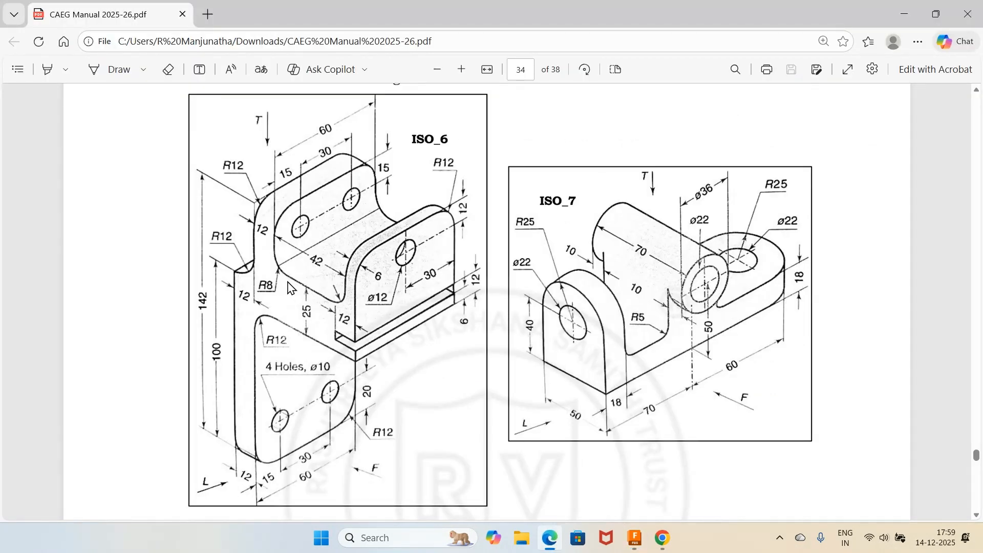
{"action": "left_click", "coordinate": [635, 538]}
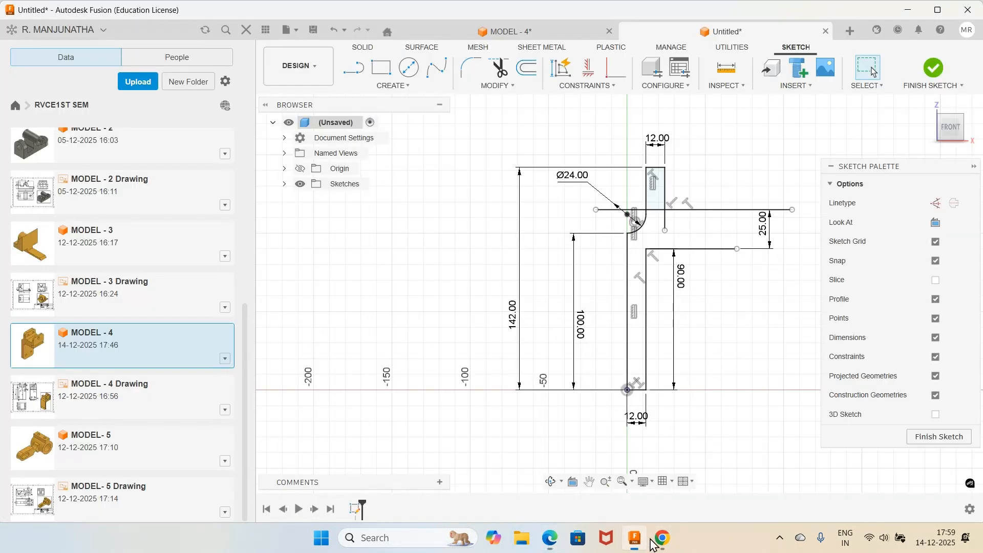
{"action": "left_click", "coordinate": [470, 67]}
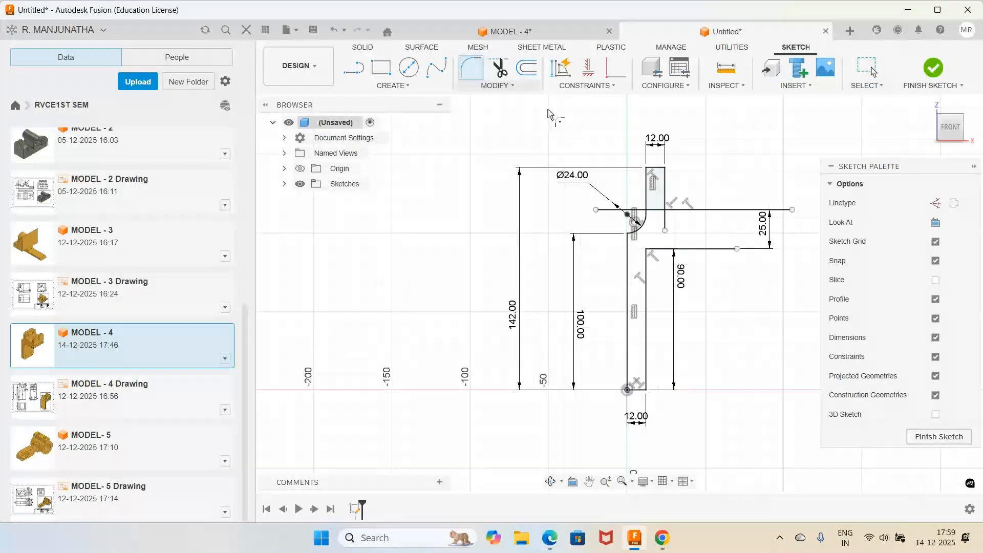
{"action": "left_click", "coordinate": [665, 190]}
{"action": "left_click", "coordinate": [689, 210]}
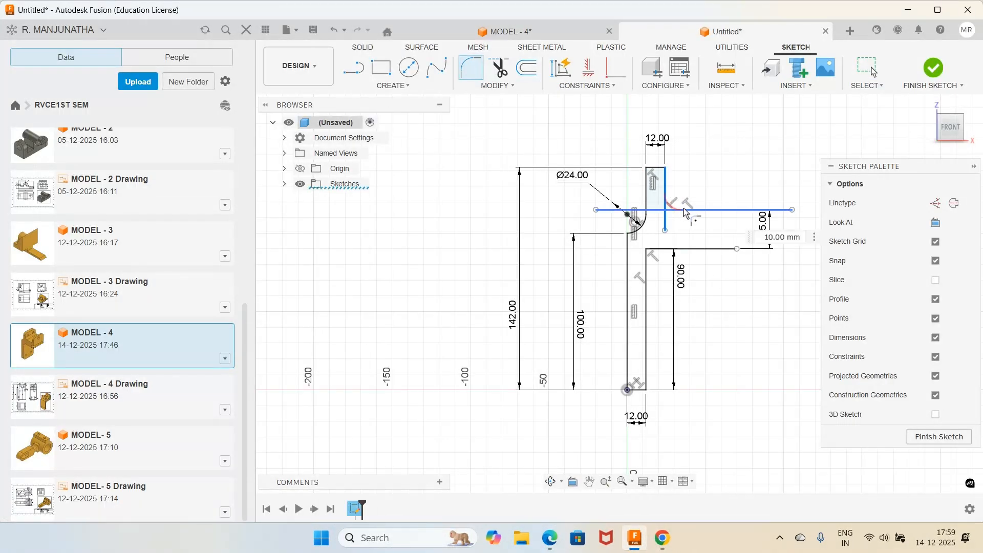
{"action": "type", "text": "8"}
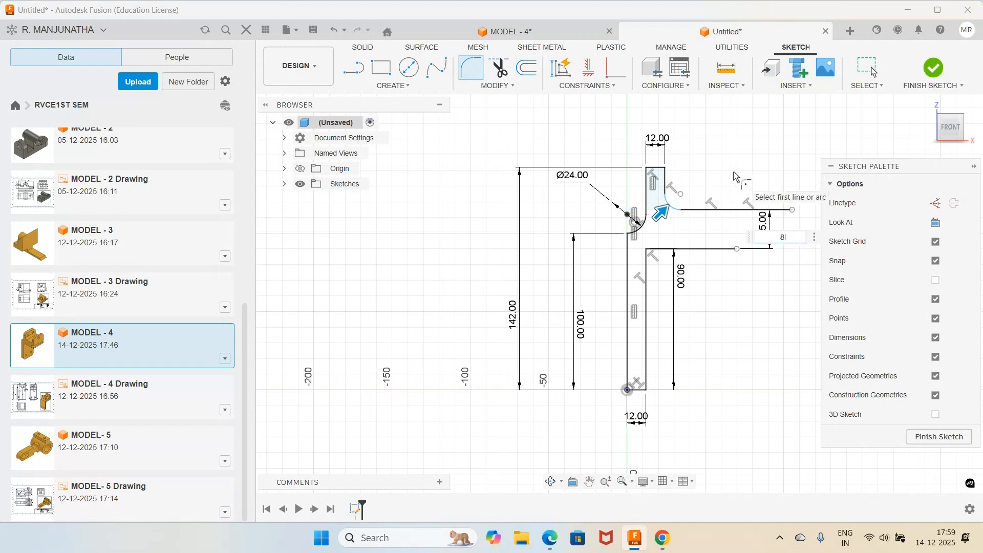
{"action": "key", "text": "Return"}
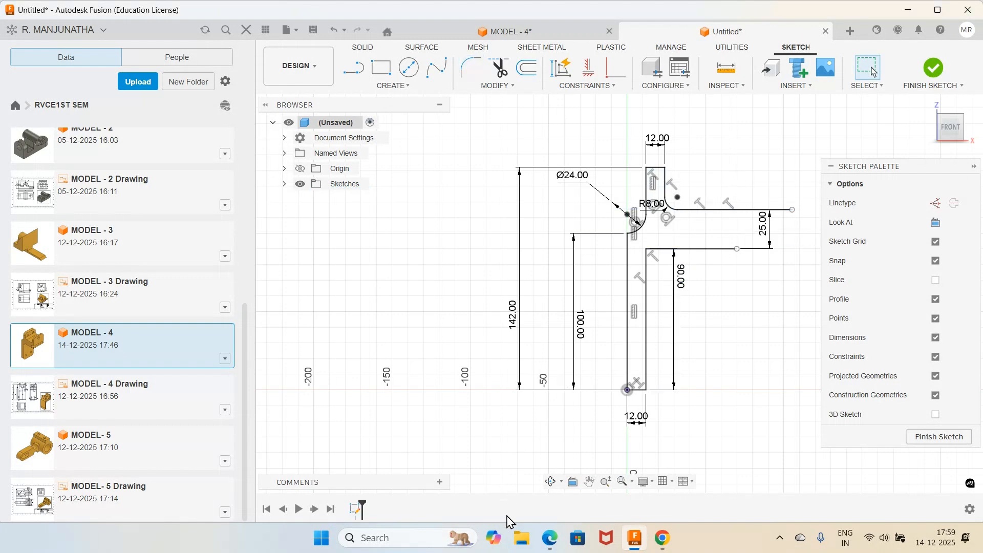
- Check the ISO_6 drawing and draw a vertical line about 82 mm long across both horizontal lines near the ledge's free end
{"action": "left_click", "coordinate": [550, 538]}
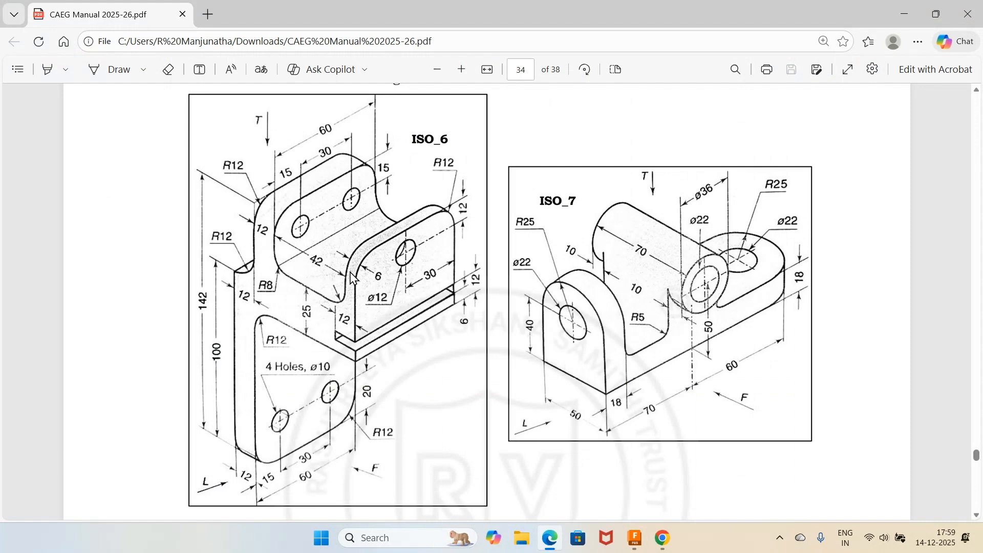
{"action": "left_click", "coordinate": [635, 538]}
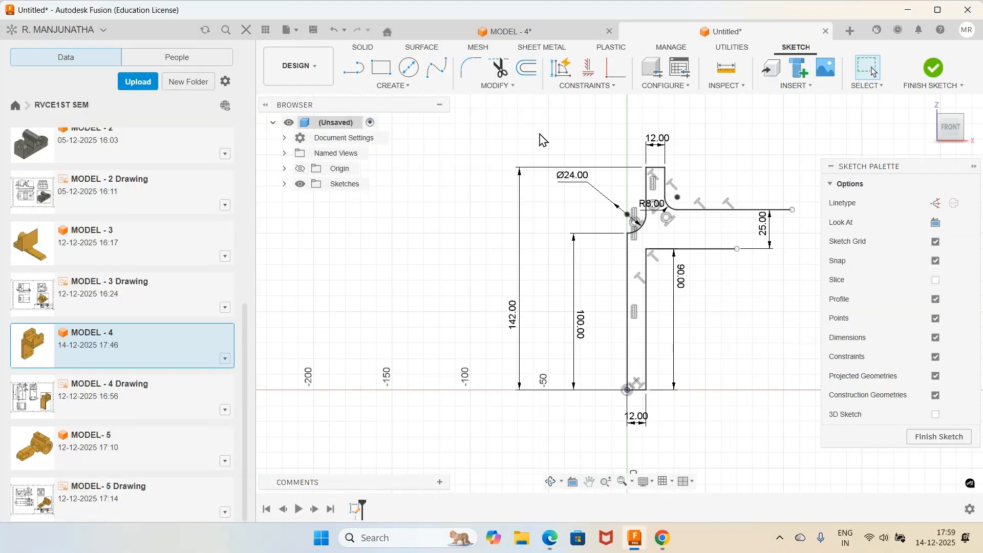
{"action": "left_click", "coordinate": [351, 74]}
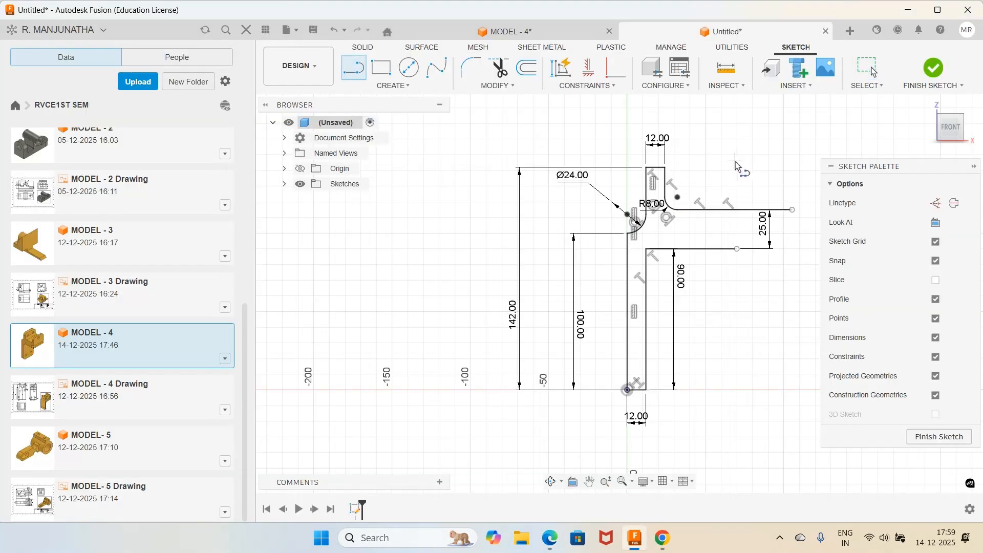
{"action": "left_click", "coordinate": [736, 160]}
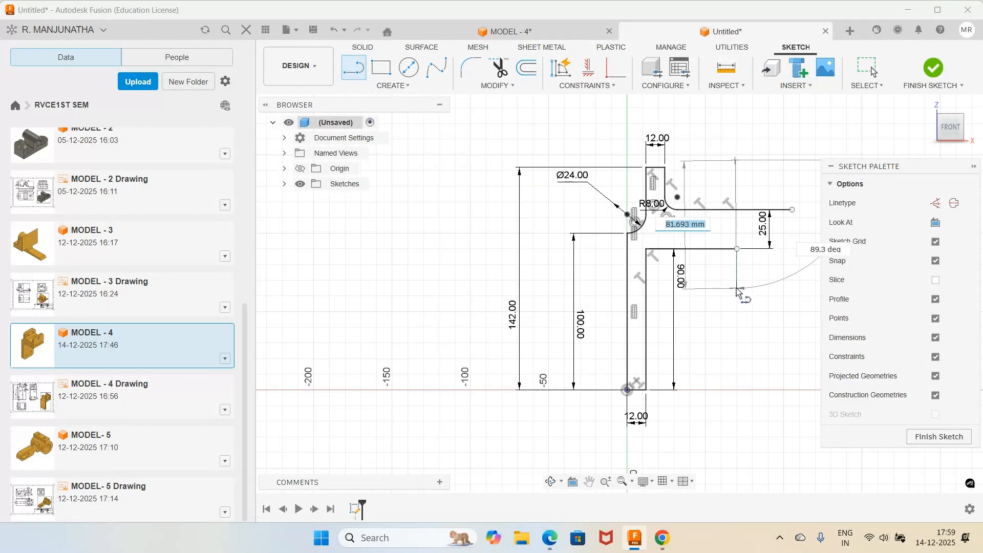
{"action": "left_click", "coordinate": [736, 291]}
{"action": "key", "text": "Escape"}
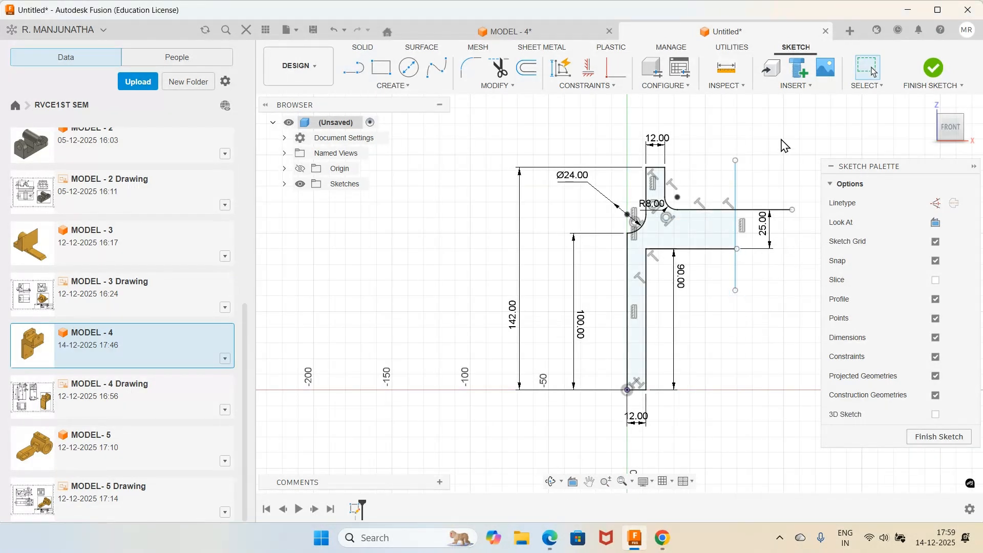
- Dimension the distance between the upright's filleted inner edge and the new vertical line to 42 mm
{"action": "left_click", "coordinate": [665, 190]}
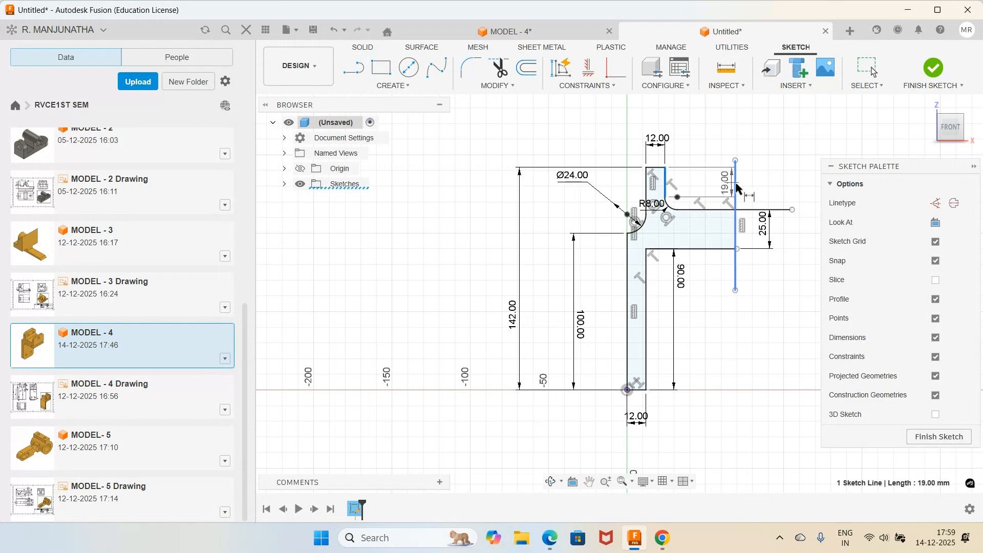
{"action": "left_click", "coordinate": [736, 183]}
{"action": "left_click", "coordinate": [721, 115]}
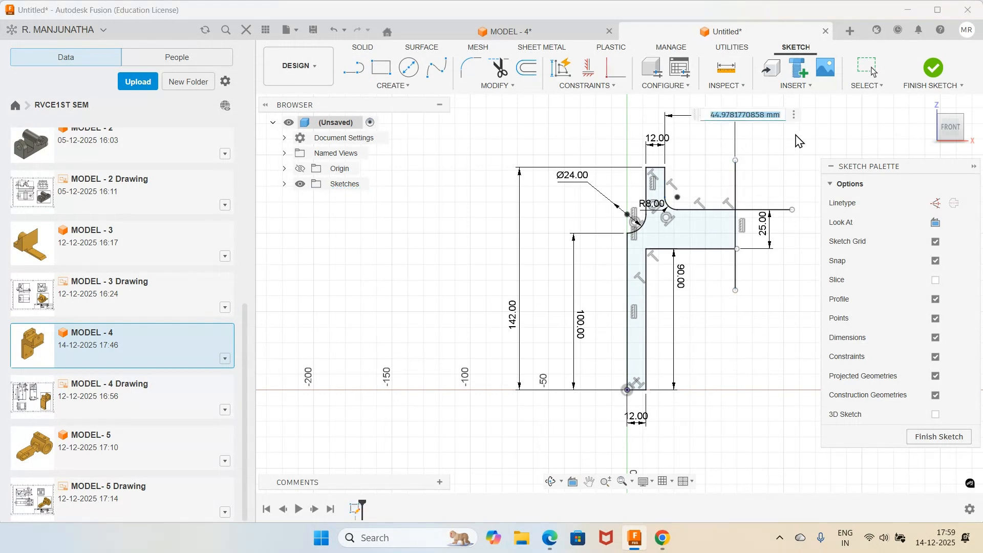
{"action": "type", "text": "42"}
{"action": "key", "text": "Return"}
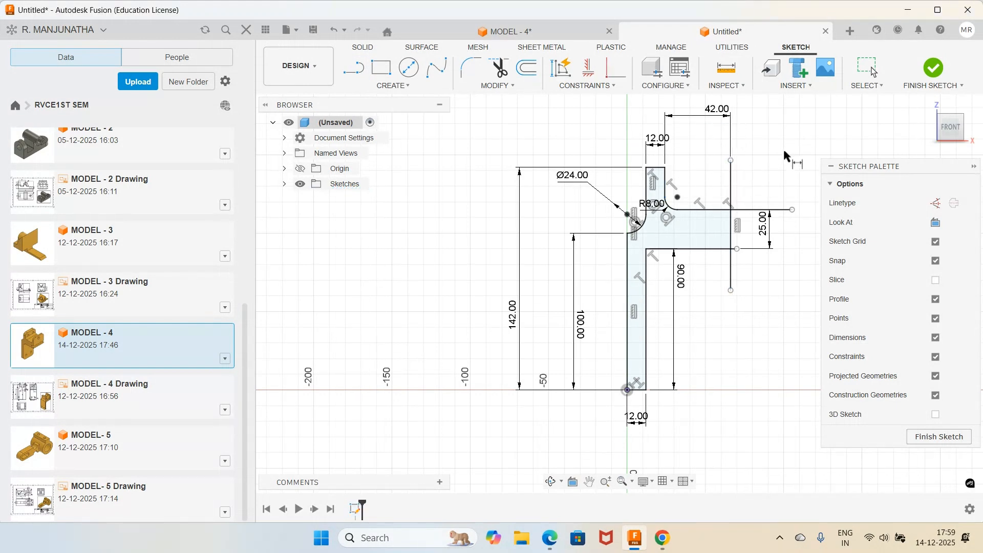
- Fillet the corner between the long horizontal line and the outer vertical line with an 8 mm radius, checking the ISO_6 drawing
{"action": "left_click", "coordinate": [470, 67]}
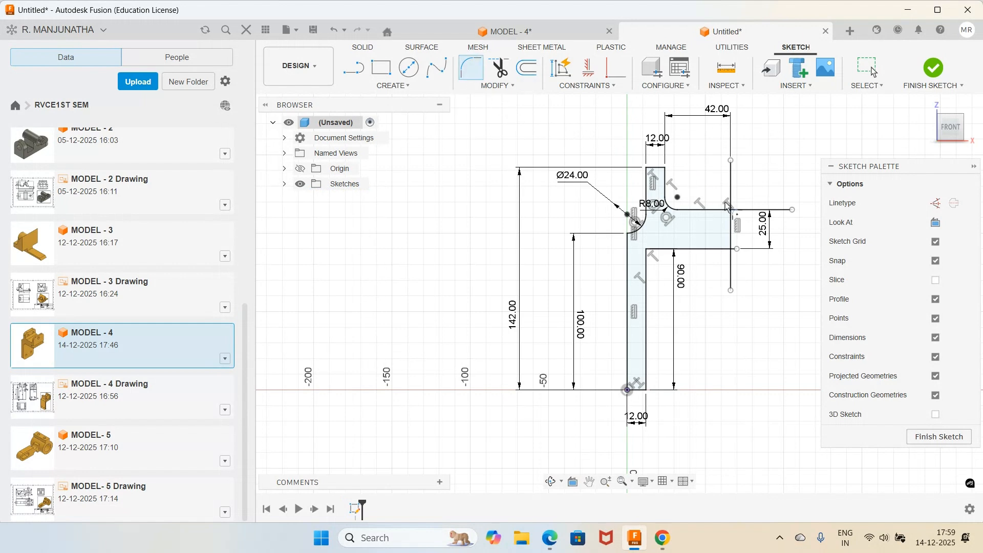
{"action": "left_click", "coordinate": [717, 210]}
{"action": "left_click", "coordinate": [731, 194]}
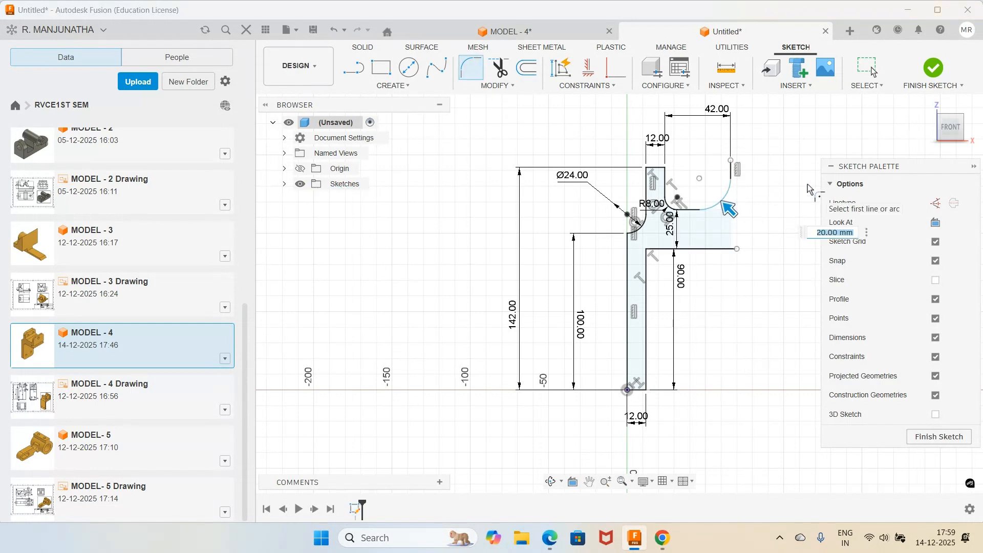
{"action": "left_click", "coordinate": [556, 545]}
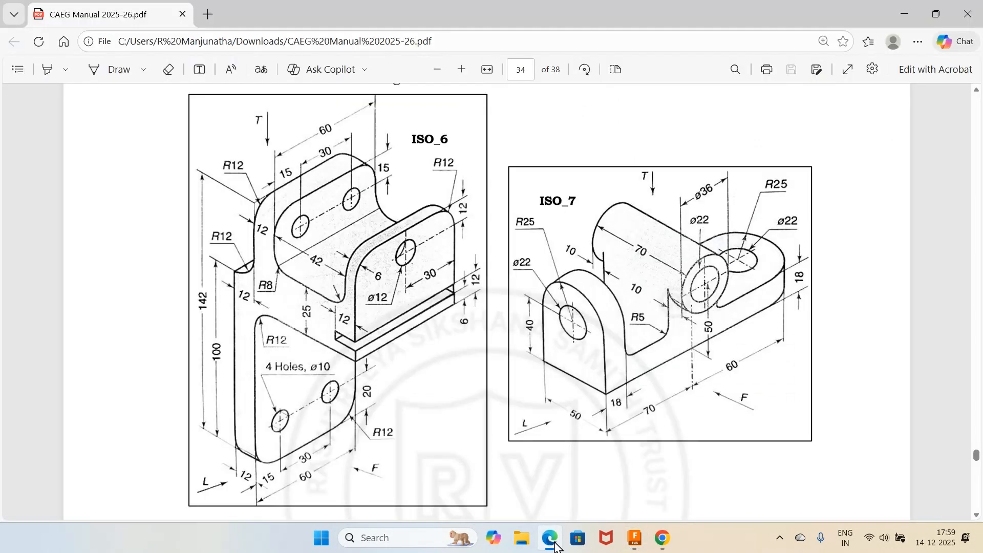
{"action": "left_click", "coordinate": [551, 538]}
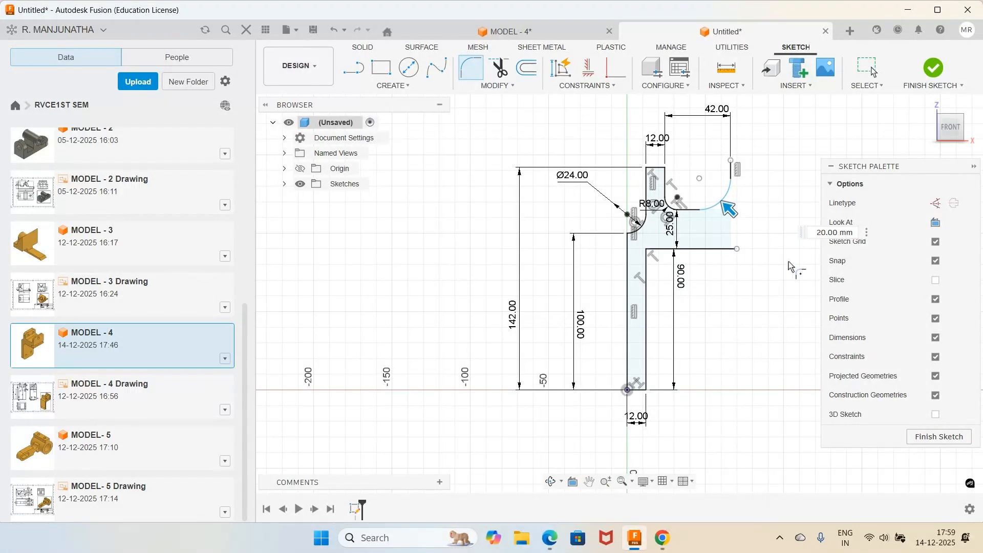
{"action": "left_click", "coordinate": [835, 233]}
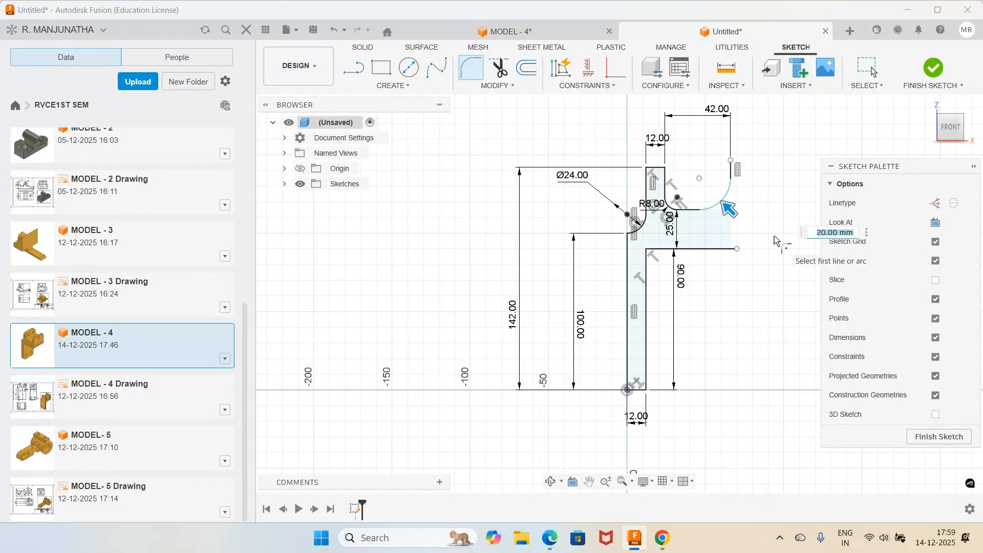
{"action": "type", "text": "8"}
{"action": "key", "text": "Return"}
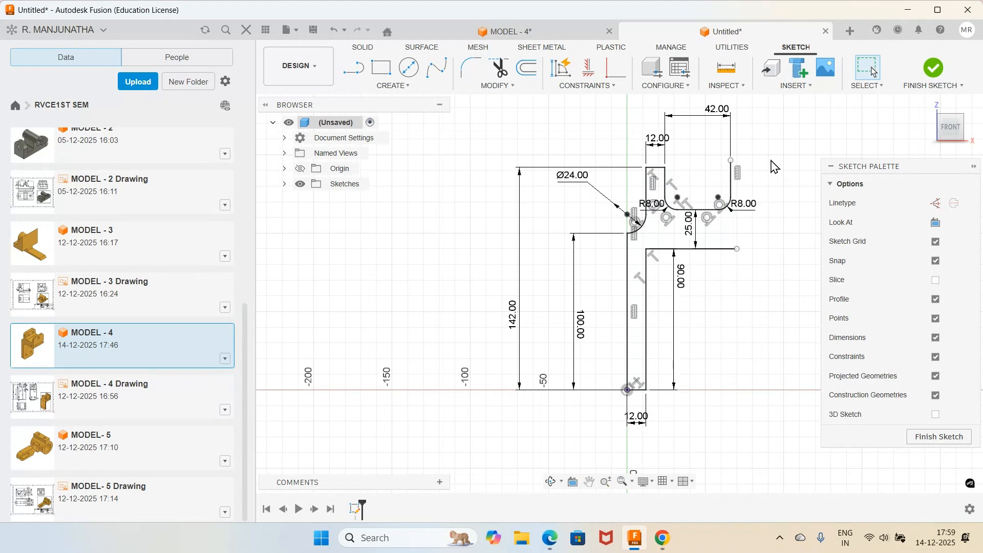
- Check the ISO_6 drawing and constrain the outer vertical line's top end horizontally level with the free end of the 12 mm top edge
{"action": "left_click", "coordinate": [549, 538]}
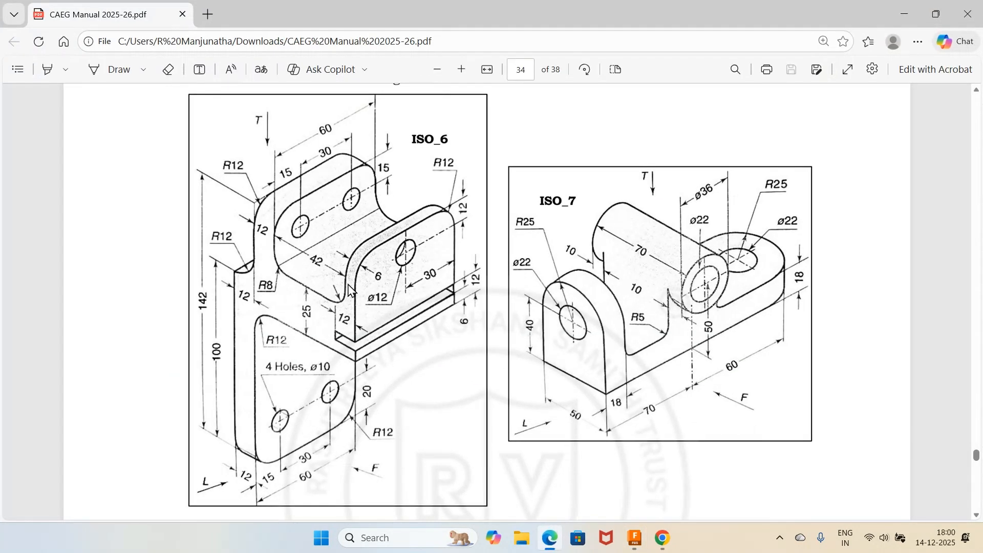
{"action": "left_click", "coordinate": [635, 537]}
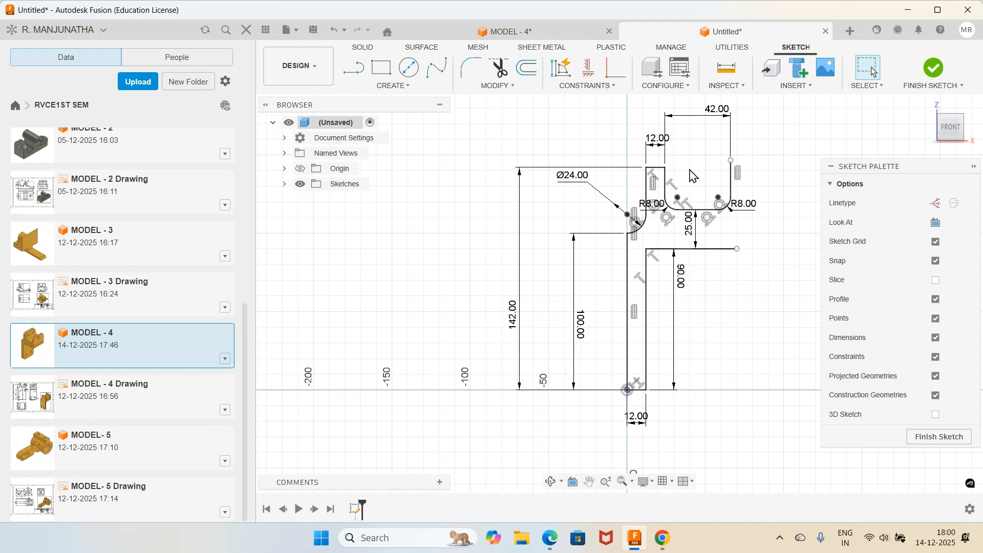
{"action": "left_click", "coordinate": [588, 67]}
{"action": "left_click", "coordinate": [665, 167]}
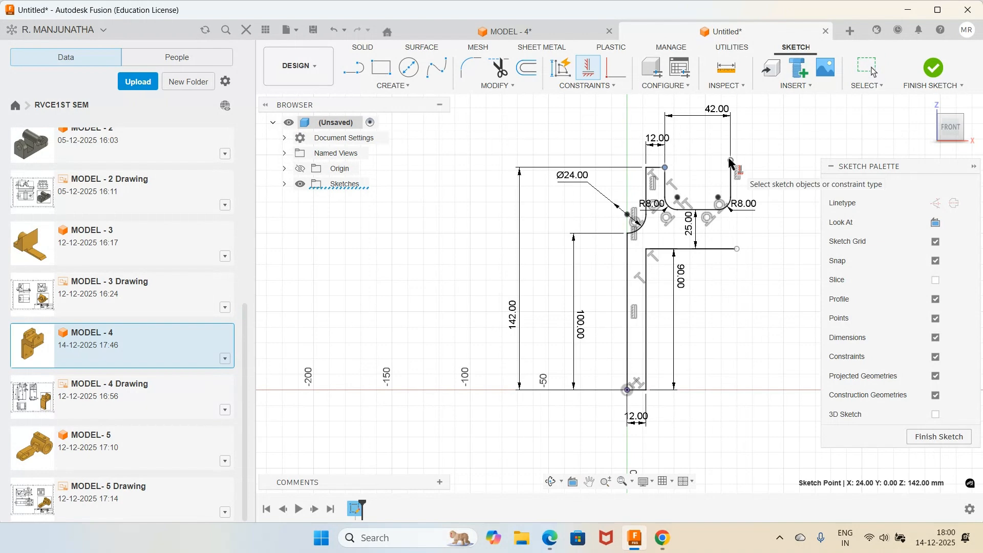
{"action": "left_click", "coordinate": [730, 161]}
{"action": "scroll", "coordinate": [799, 146], "scroll_direction": "up", "scroll_amount": 3}
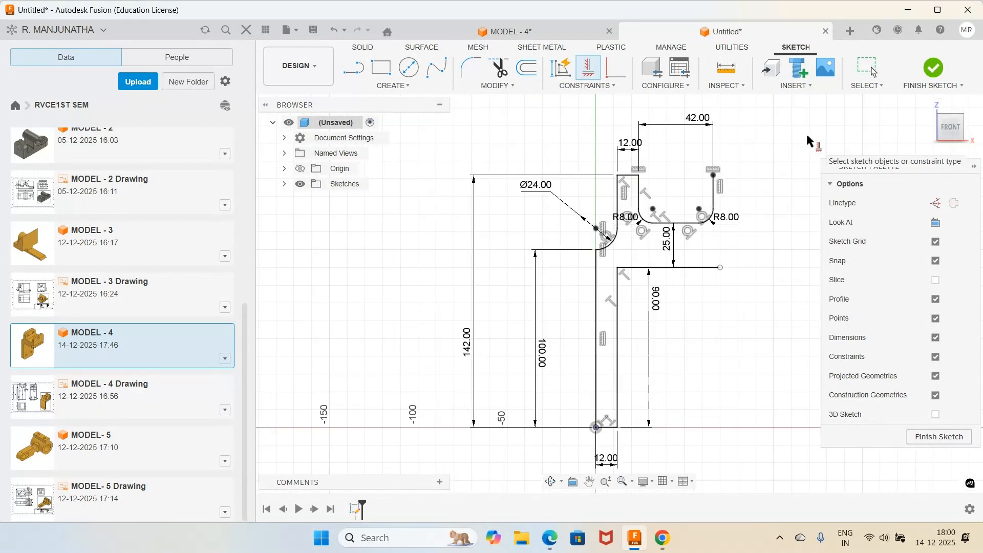
- Draw a horizontal line about 17 mm long outward from the top end of the outer vertical line
{"action": "left_click", "coordinate": [353, 67]}
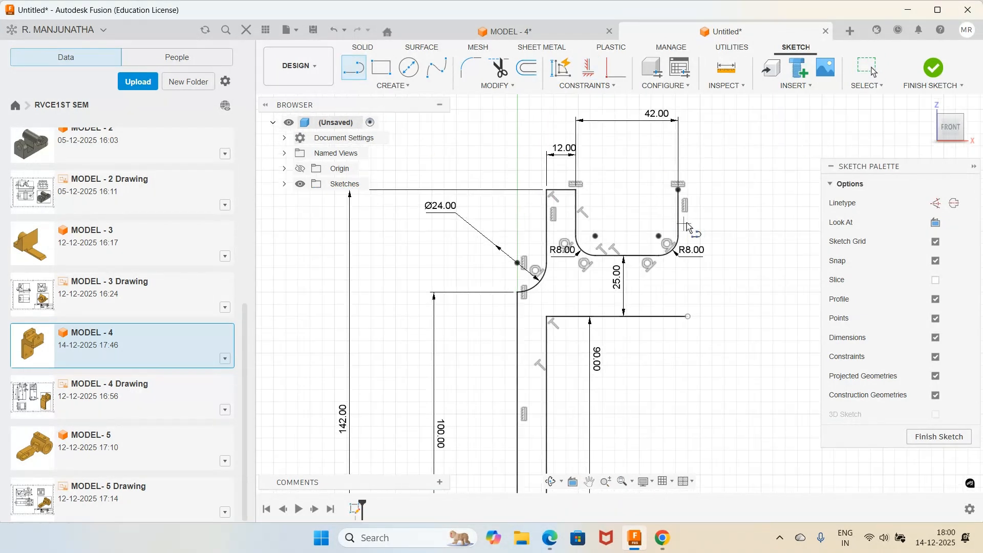
{"action": "left_click", "coordinate": [678, 190]}
{"action": "left_click", "coordinate": [721, 190]}
{"action": "key", "text": "Escape"}
- Dimension the length of the short horizontal line atop the outer vertical wall to 6 mm
{"action": "key", "text": "d"}
{"action": "left_click", "coordinate": [697, 189]}
{"action": "left_click", "coordinate": [720, 163]}
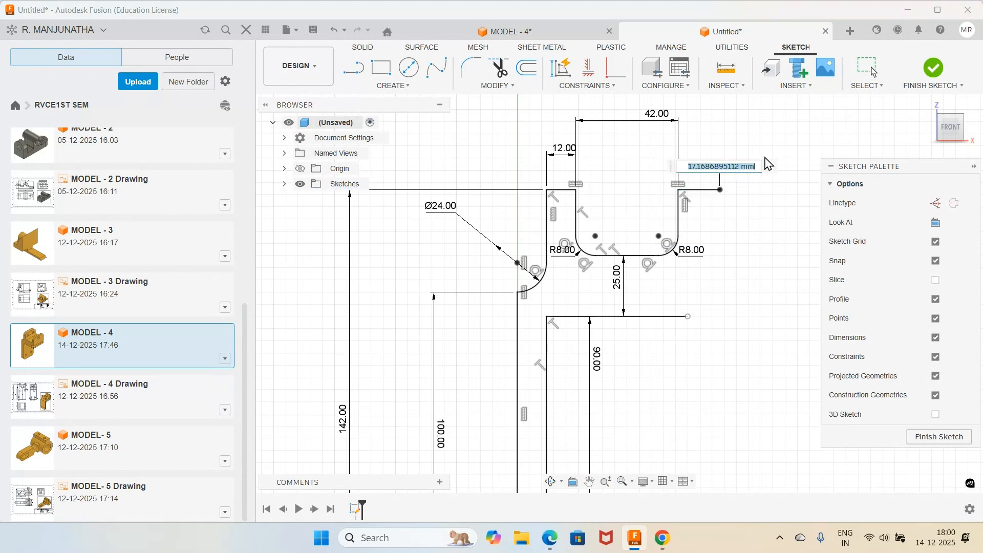
{"action": "type", "text": "6"}
{"action": "key", "text": "Return"}
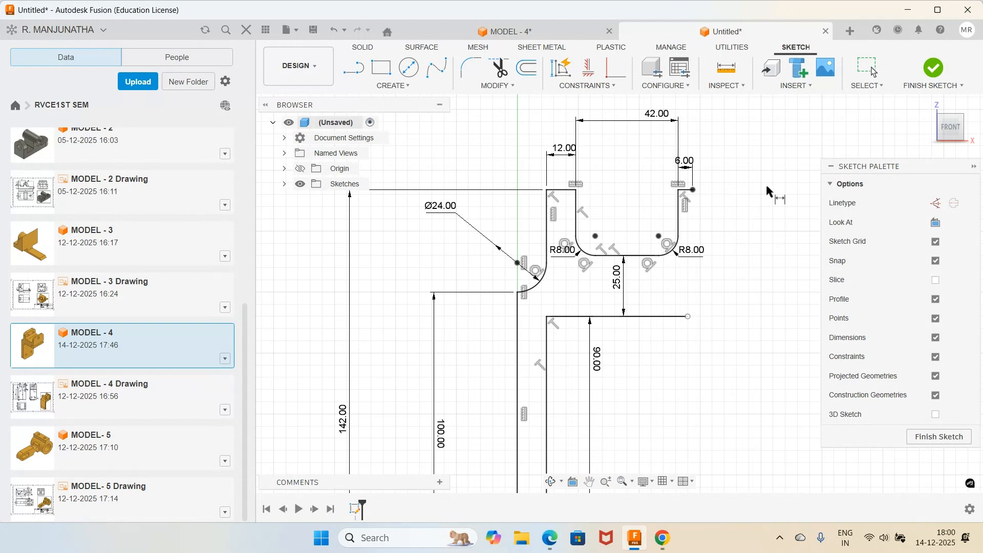
- Check the ISO_6 drawing and draw a vertical line downward from the outer end of the 6 mm top line, past the lower horizontal line
{"action": "left_click", "coordinate": [550, 538]}
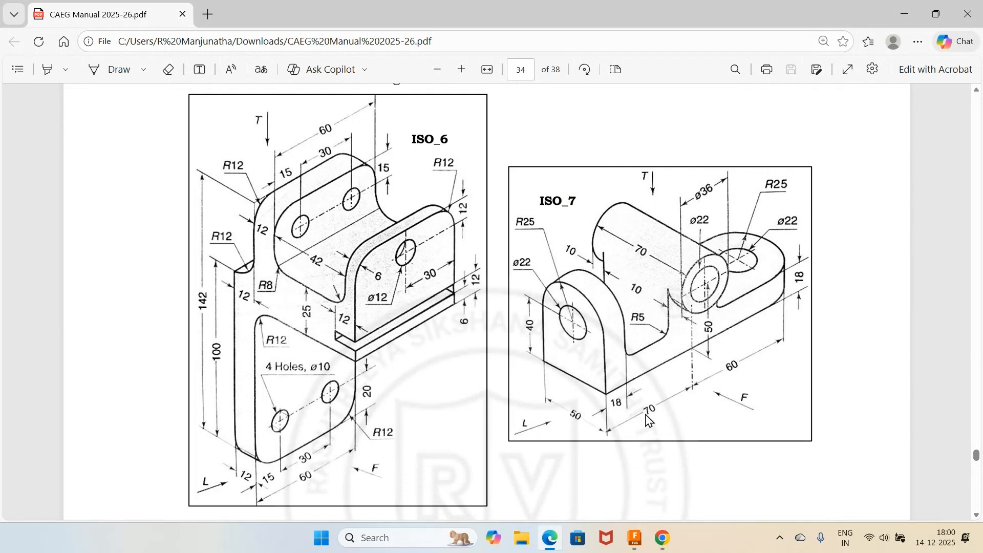
{"action": "left_click", "coordinate": [634, 538]}
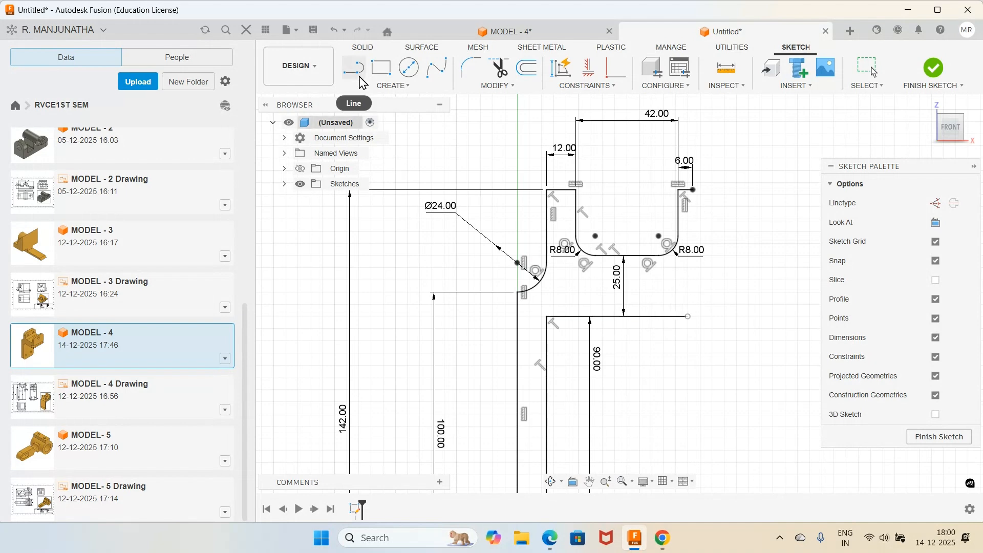
{"action": "left_click", "coordinate": [353, 67]}
{"action": "left_click", "coordinate": [694, 190]}
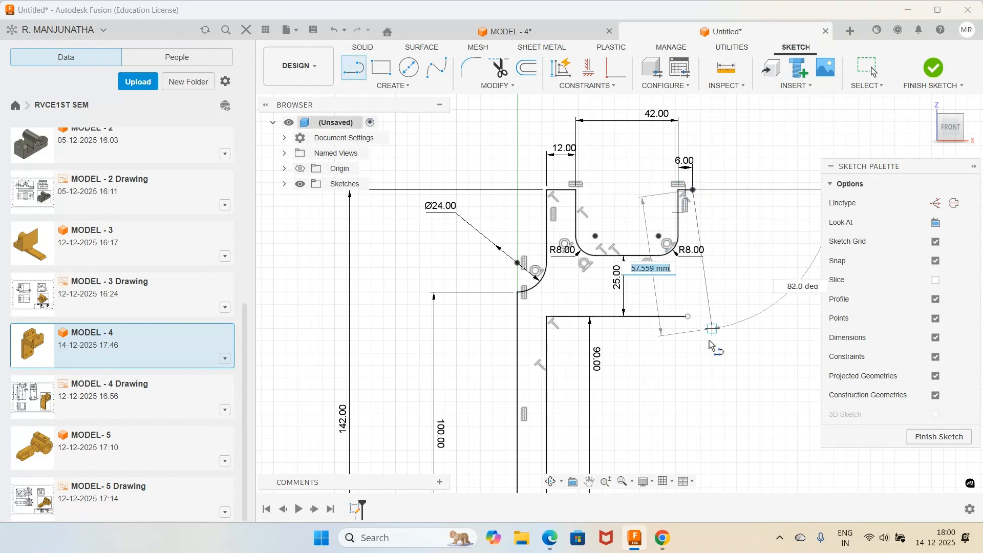
{"action": "left_click", "coordinate": [694, 378]}
{"action": "key", "text": "Escape"}
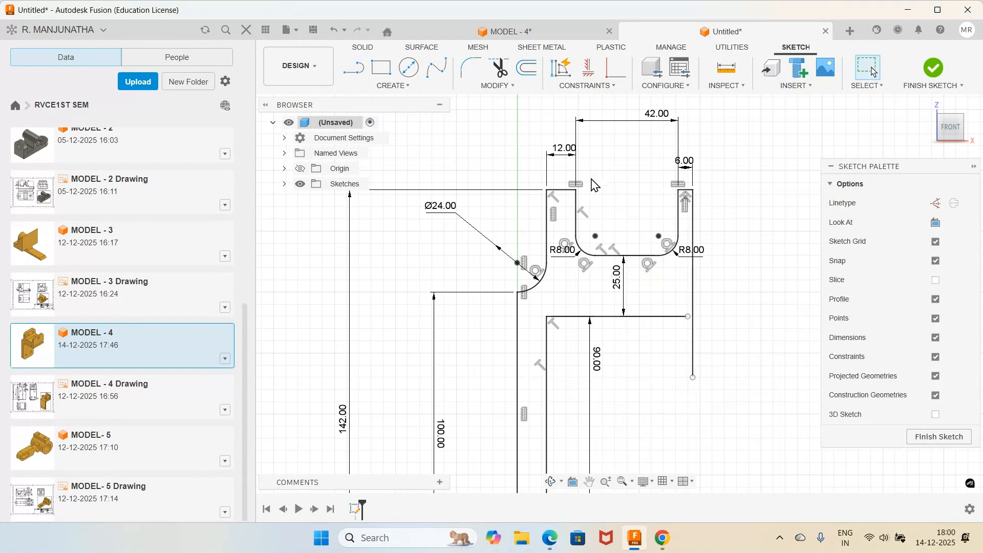
- Constrain the free end of the lower horizontal line onto the new outer vertical line to close the profile
{"action": "left_click", "coordinate": [616, 68]}
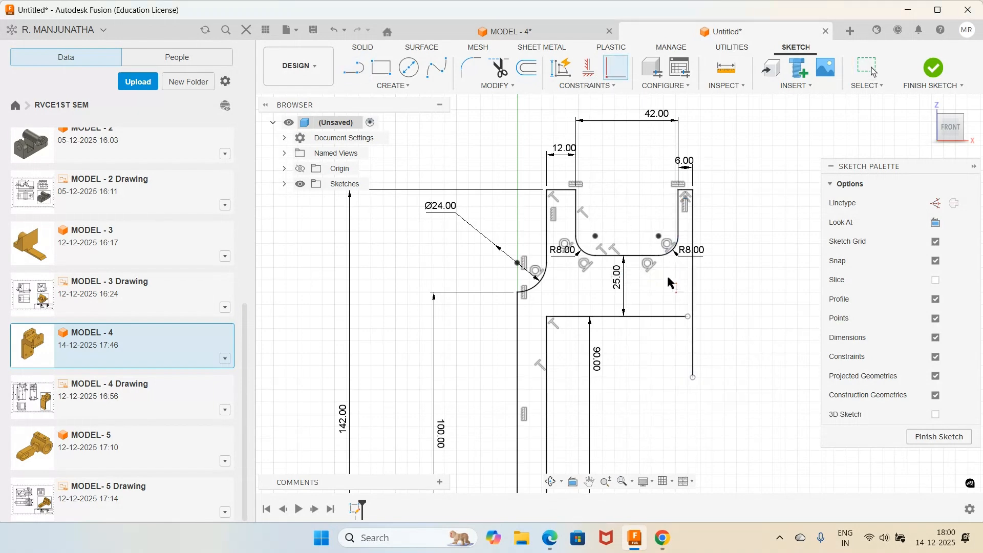
{"action": "left_click", "coordinate": [688, 316]}
{"action": "left_click", "coordinate": [693, 320]}
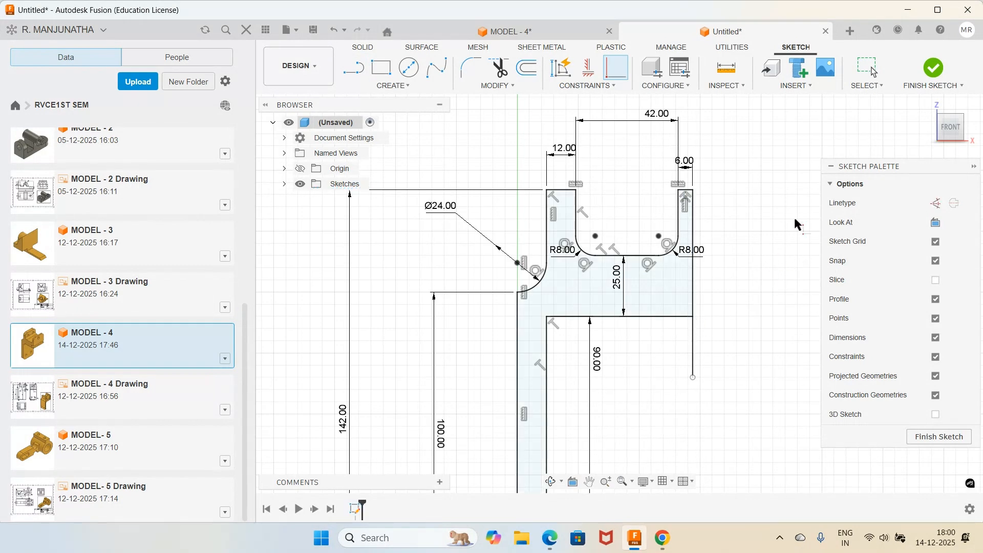
- Fillet the inner corner between the long vertical leg and the lower horizontal line with a 12 mm radius, checking the ISO_6 drawing
{"action": "left_click", "coordinate": [551, 538]}
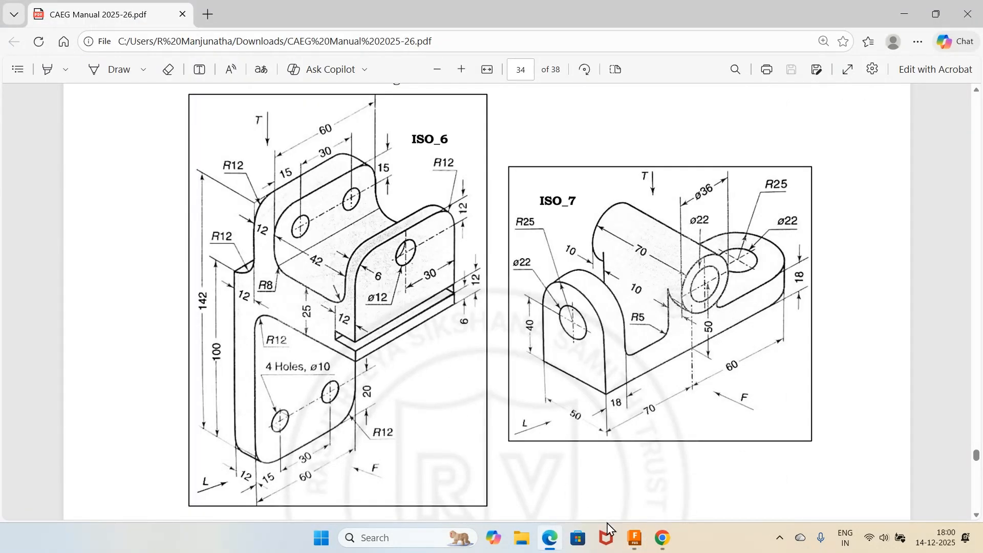
{"action": "left_click", "coordinate": [638, 546]}
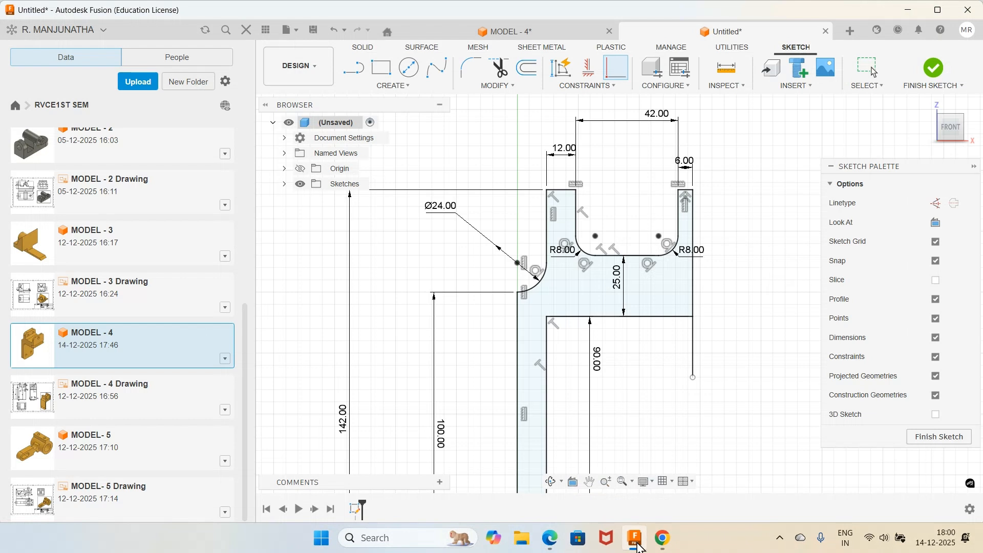
{"action": "left_click", "coordinate": [470, 67]}
{"action": "left_click", "coordinate": [547, 348]}
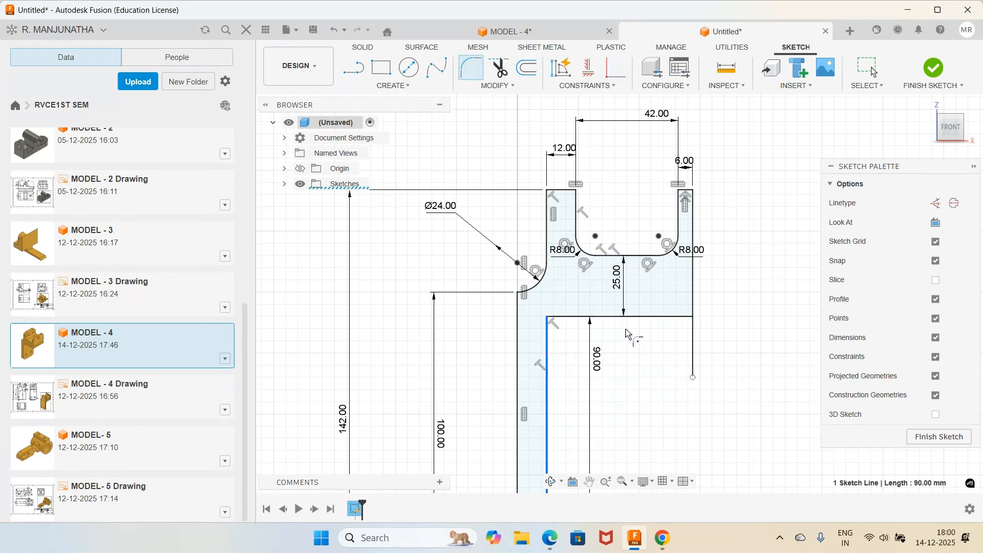
{"action": "left_click", "coordinate": [573, 318]}
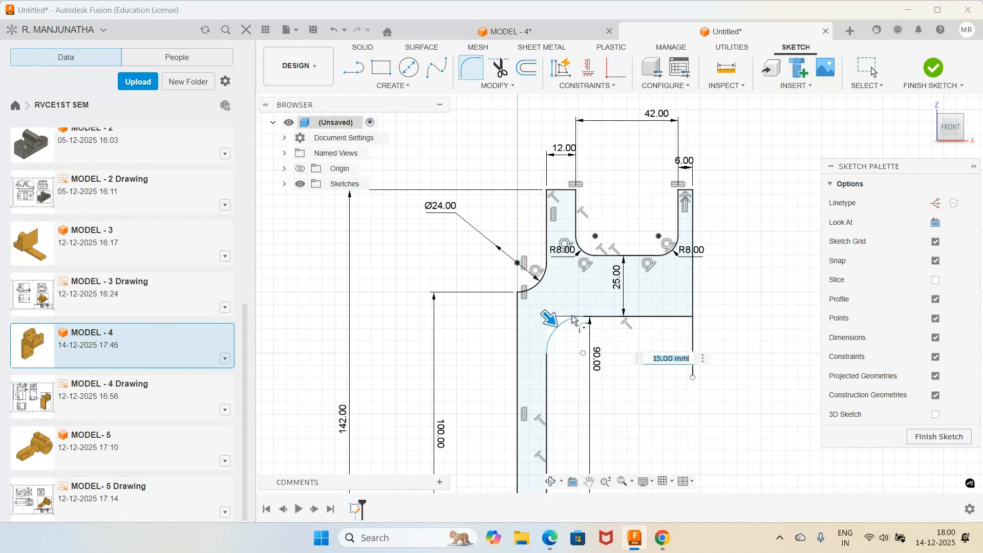
{"action": "type", "text": "12"}
{"action": "key", "text": "Return"}
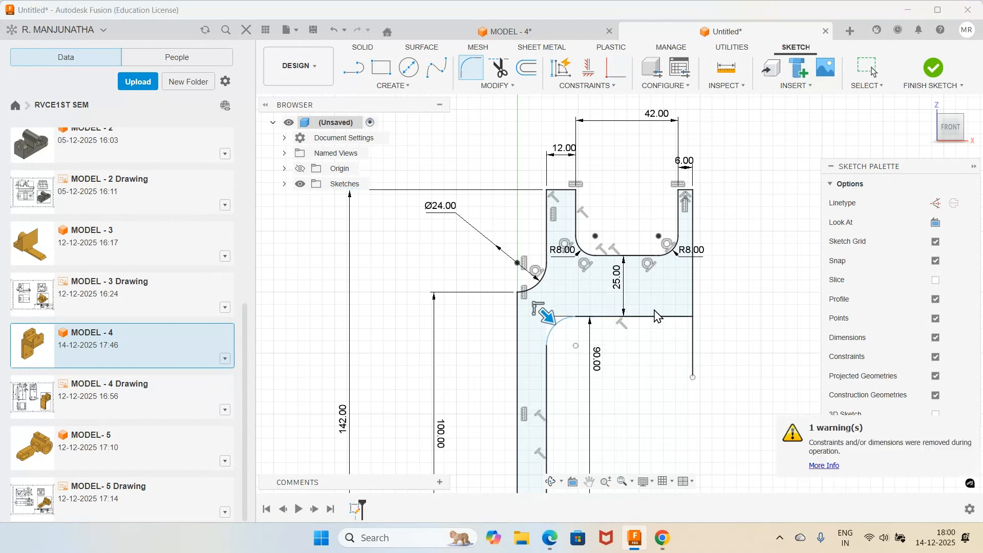
- Trim the outer vertical line's overhang below the lower horizontal line and compare the profile with the ISO_6 drawing
{"action": "left_click", "coordinate": [500, 67]}
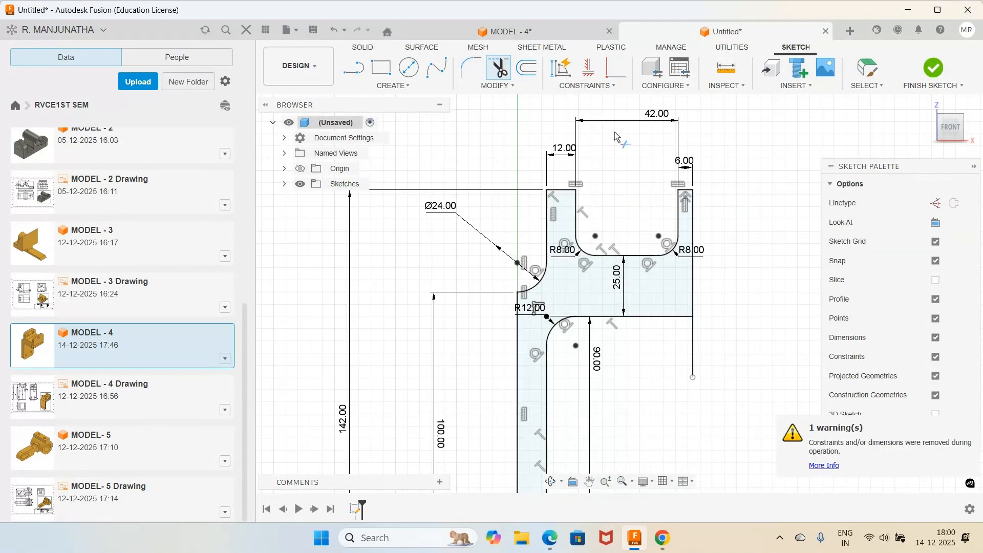
{"action": "left_click", "coordinate": [695, 335]}
{"action": "scroll", "coordinate": [744, 279], "scroll_direction": "down", "scroll_amount": 3}
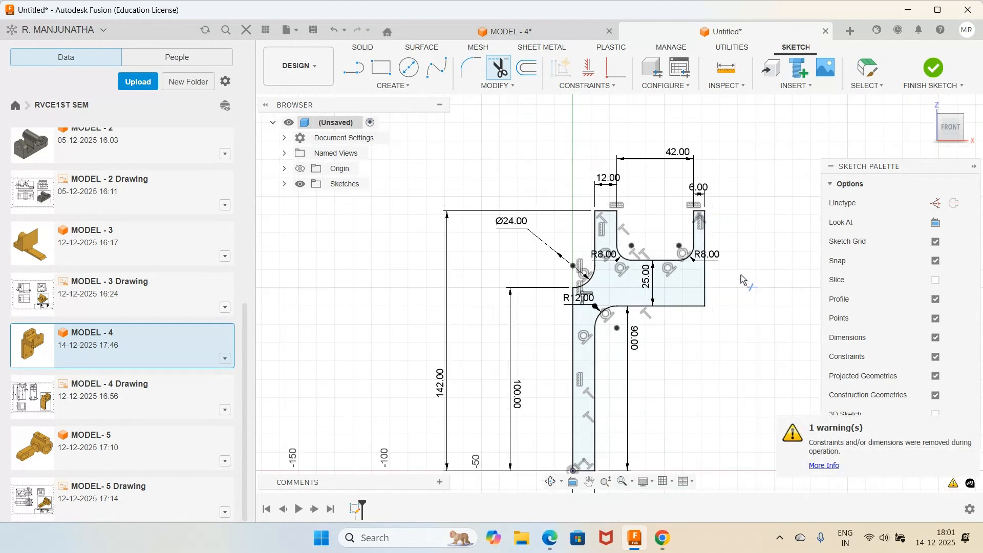
{"action": "scroll", "coordinate": [738, 283], "scroll_direction": "up", "scroll_amount": 1}
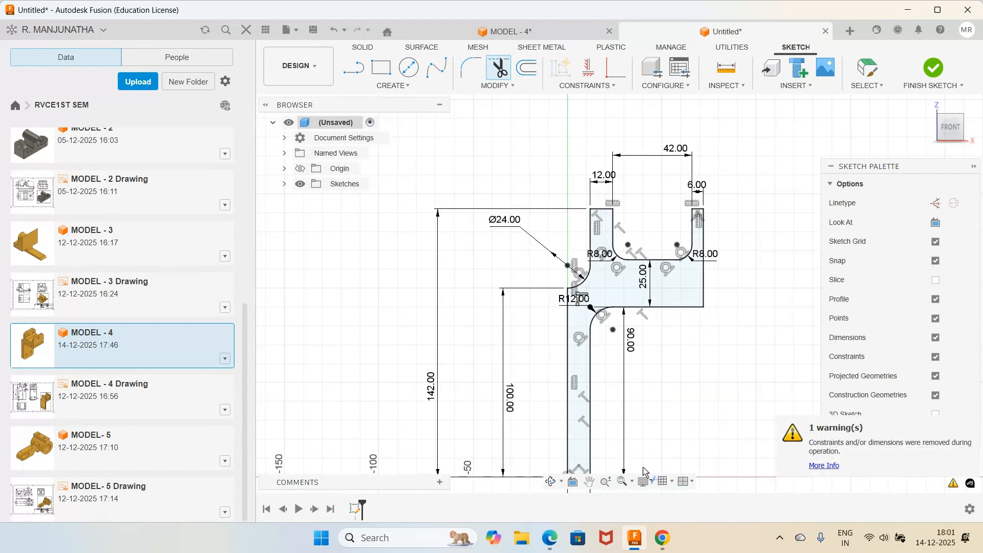
{"action": "left_click", "coordinate": [549, 538]}
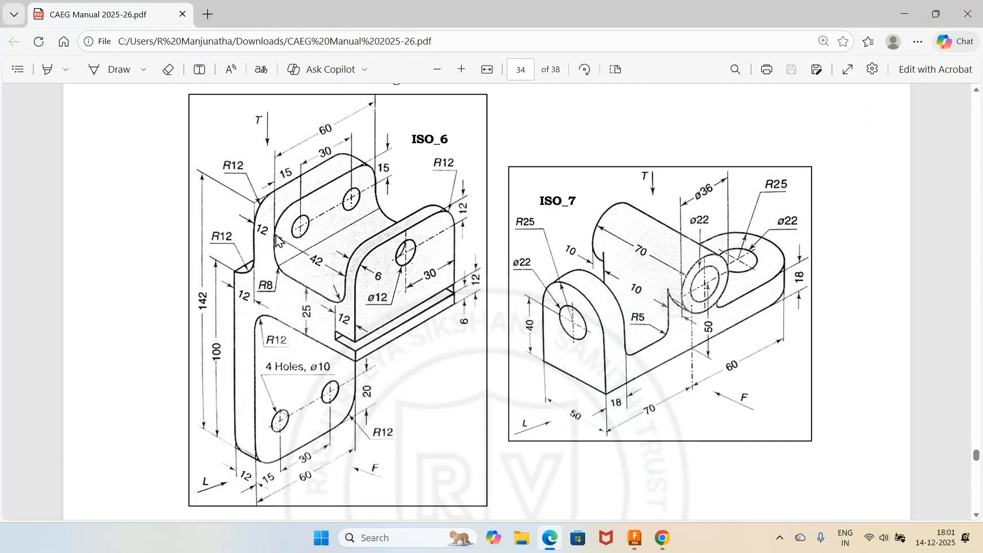
{"action": "left_click", "coordinate": [636, 539]}
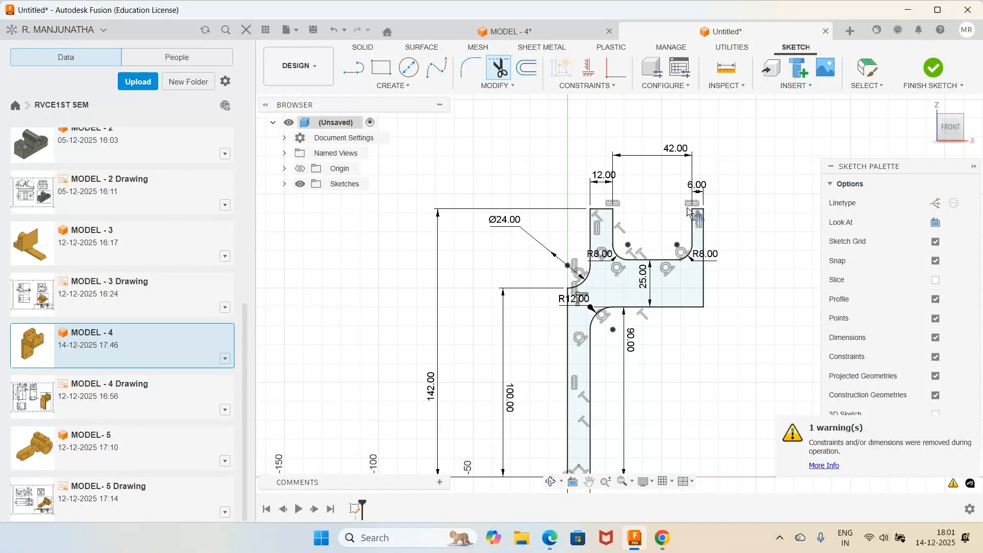
{"action": "scroll", "coordinate": [723, 306], "scroll_direction": "down", "scroll_amount": 2}
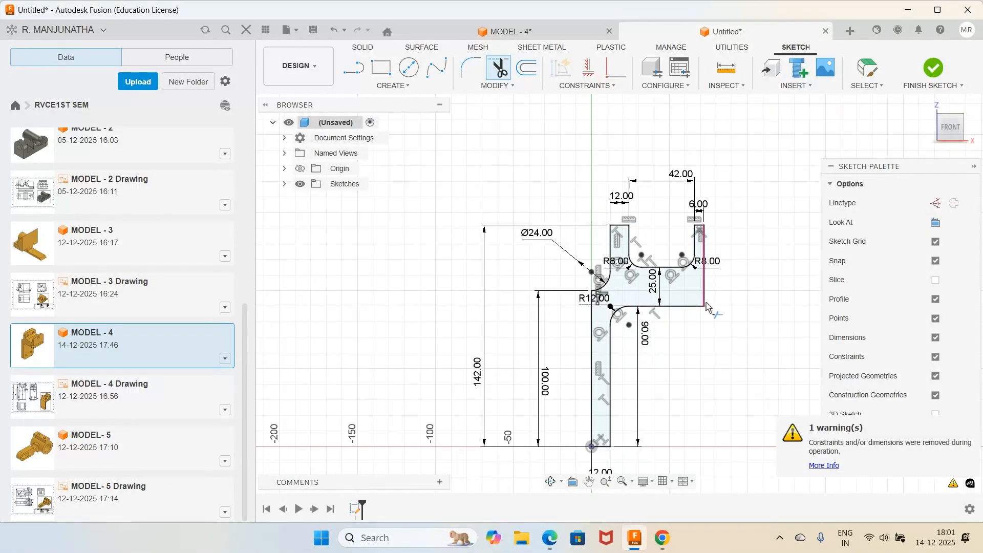
{"action": "scroll", "coordinate": [717, 371], "scroll_direction": "down", "scroll_amount": 1}
{"action": "scroll", "coordinate": [715, 369], "scroll_direction": "down", "scroll_amount": 2}
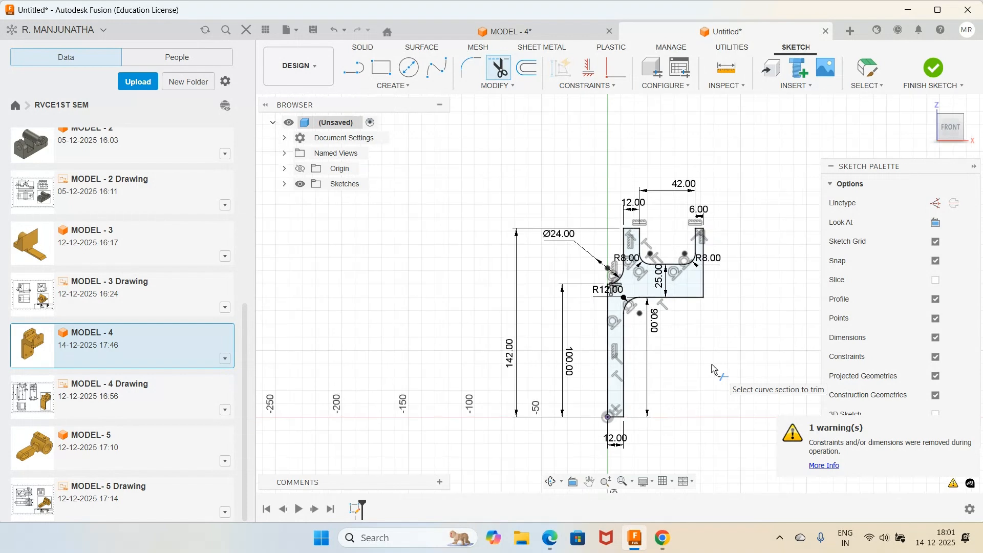
- Finish the side profile sketch and check the ISO_6 drawing for the bracket's width
{"action": "left_click", "coordinate": [934, 72]}
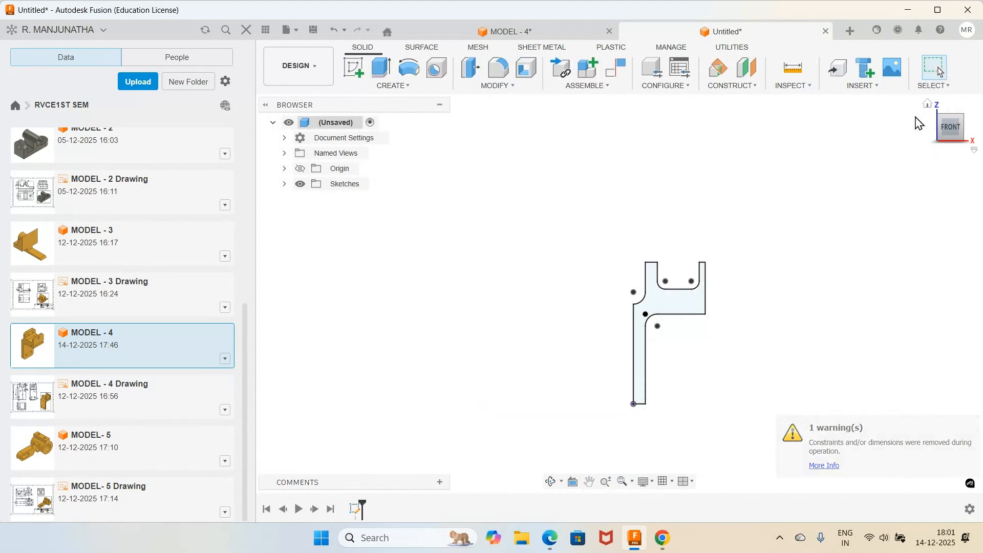
{"action": "left_click", "coordinate": [928, 105]}
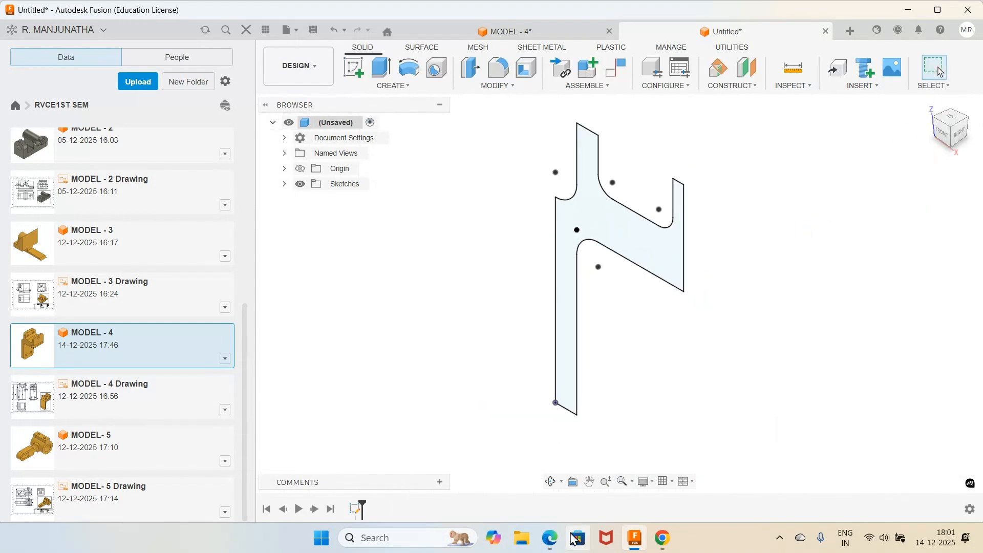
{"action": "left_click", "coordinate": [550, 538]}
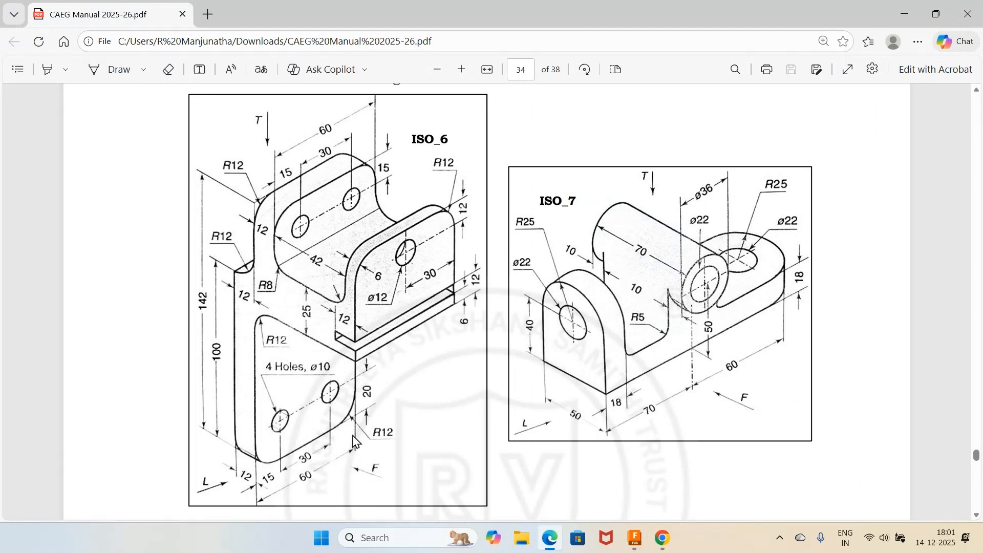
{"action": "left_click", "coordinate": [638, 538]}
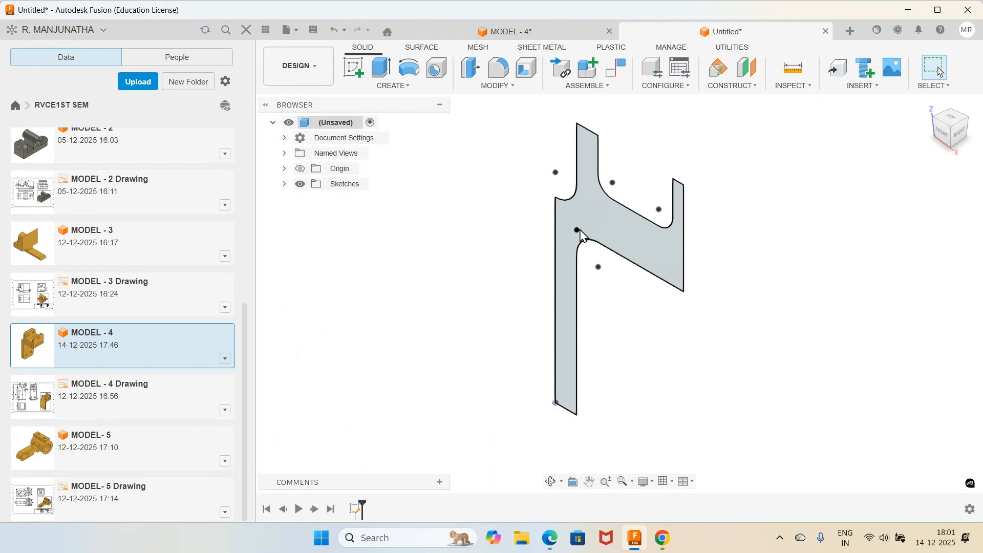
- Extrude the bracket profile 60 mm to one side as a new body, checking the width in the ISO_6 drawing
{"action": "left_click", "coordinate": [387, 73]}
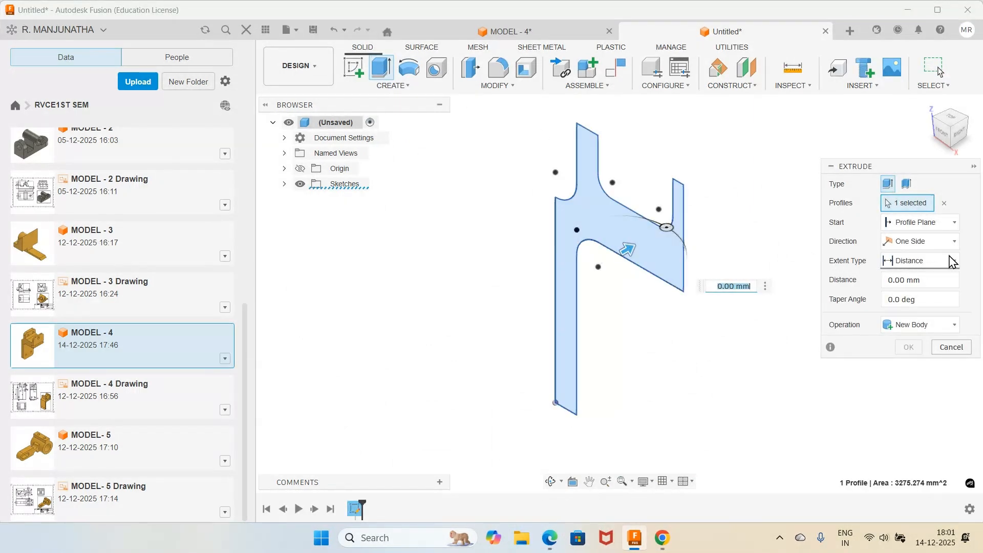
{"action": "left_click", "coordinate": [559, 542]}
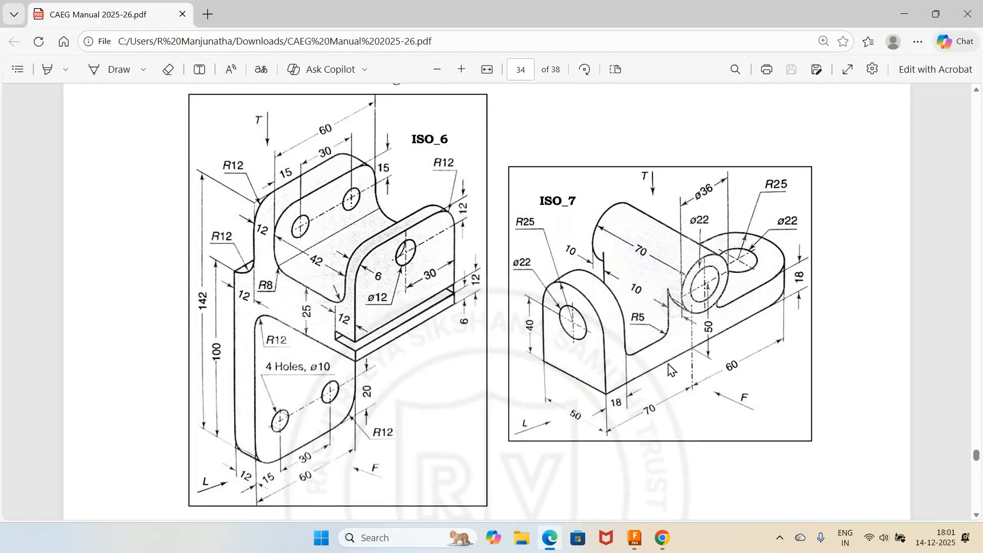
{"action": "left_click", "coordinate": [635, 538]}
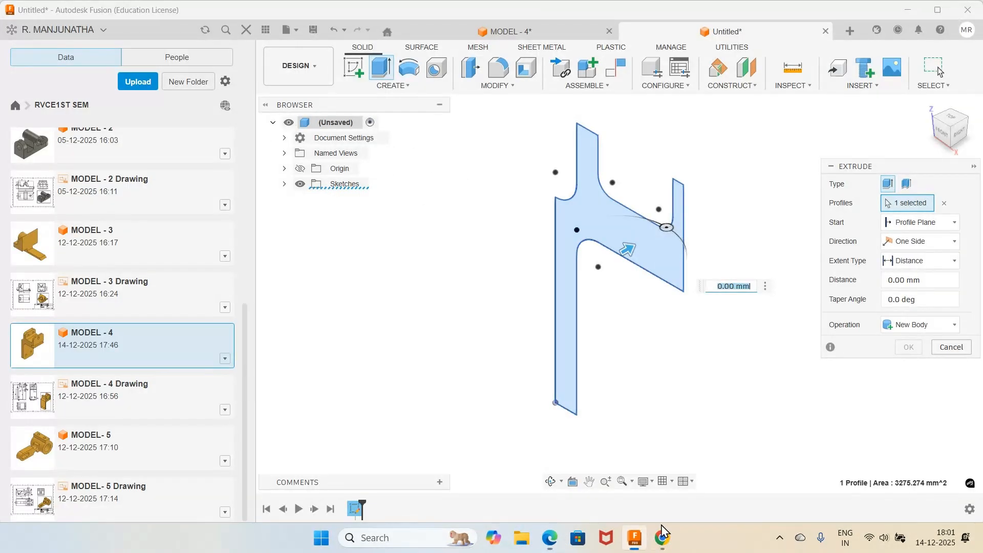
{"action": "left_click", "coordinate": [904, 280]}
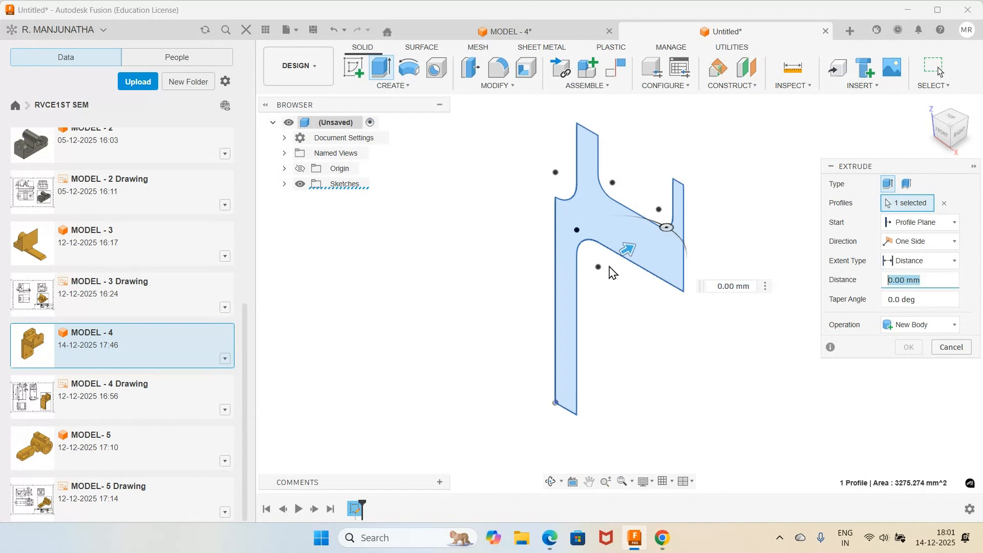
{"action": "type", "text": "60"}
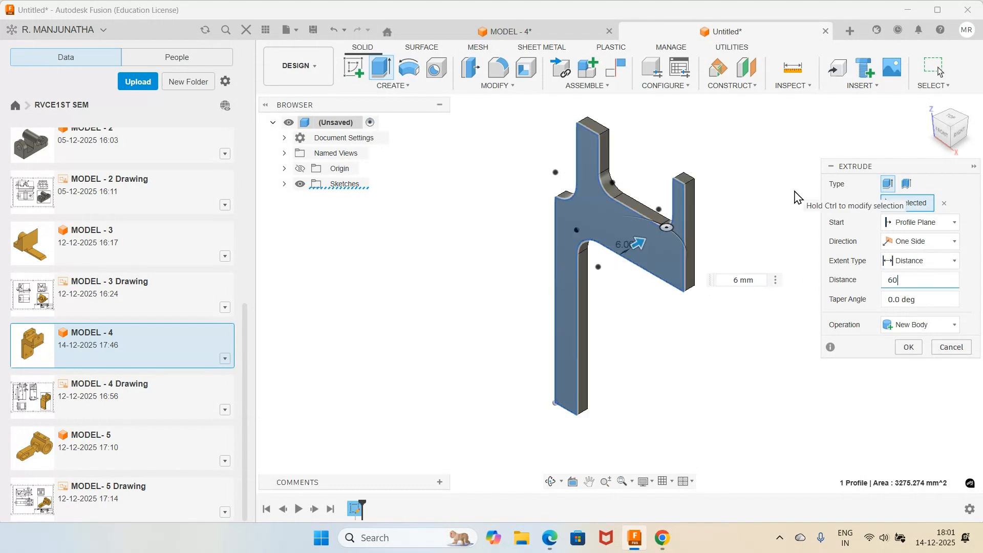
{"action": "key", "text": "Return"}
{"action": "scroll", "coordinate": [824, 227], "scroll_direction": "down", "scroll_amount": 5}
{"action": "scroll", "coordinate": [726, 137], "scroll_direction": "up", "scroll_amount": 5}
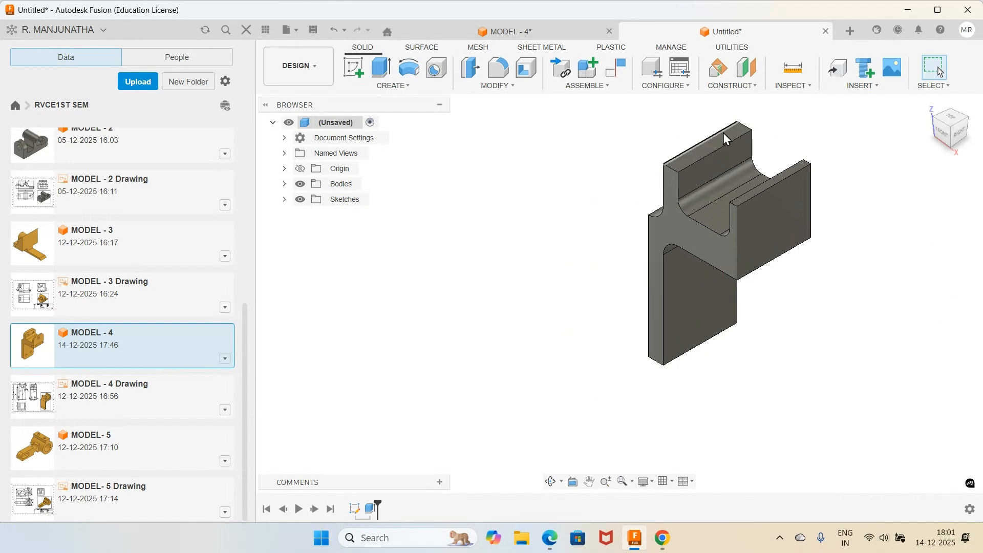
- Fillet the two short top edges of the taller 12 mm wall with the R12 radius given in the ISO_6 drawing
{"action": "left_click", "coordinate": [550, 538]}
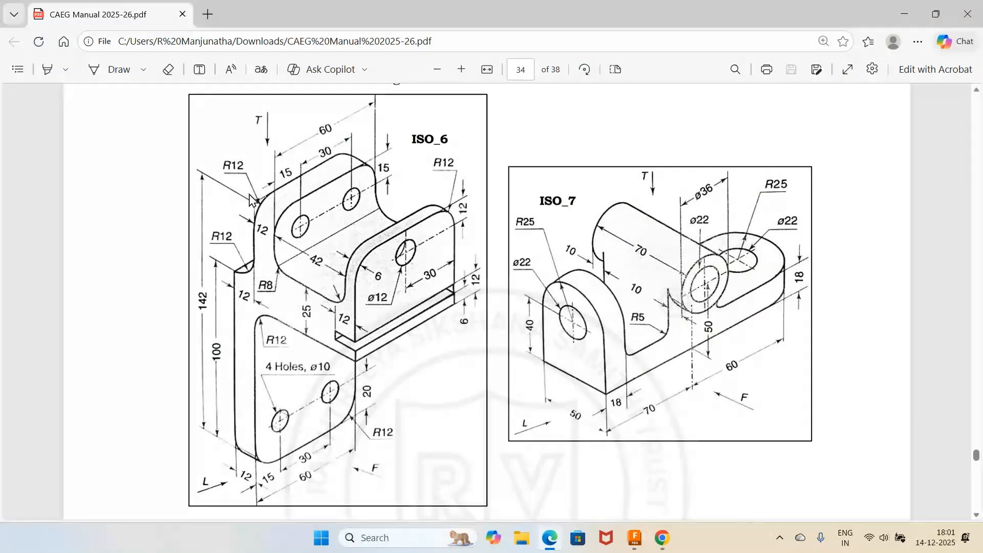
{"action": "left_click", "coordinate": [639, 545]}
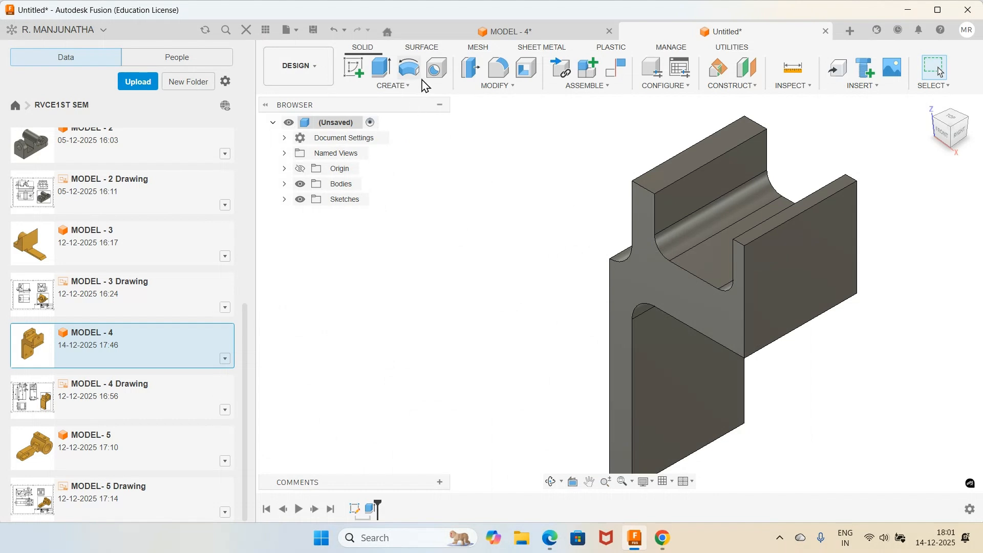
{"action": "left_click", "coordinate": [498, 67]}
{"action": "left_click", "coordinate": [647, 191]}
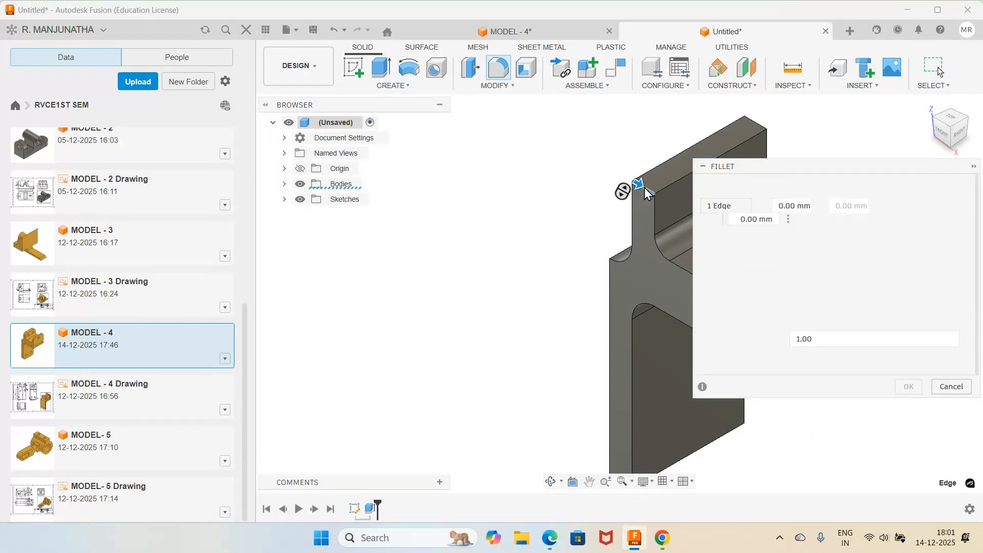
{"action": "left_click", "coordinate": [768, 133]}
{"action": "left_click", "coordinate": [776, 203]}
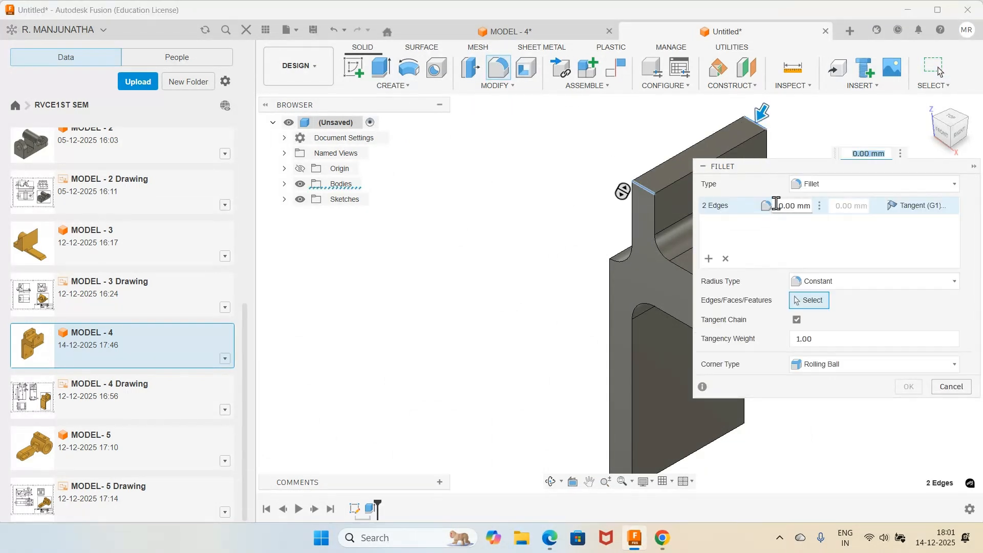
{"action": "left_click", "coordinate": [552, 541]}
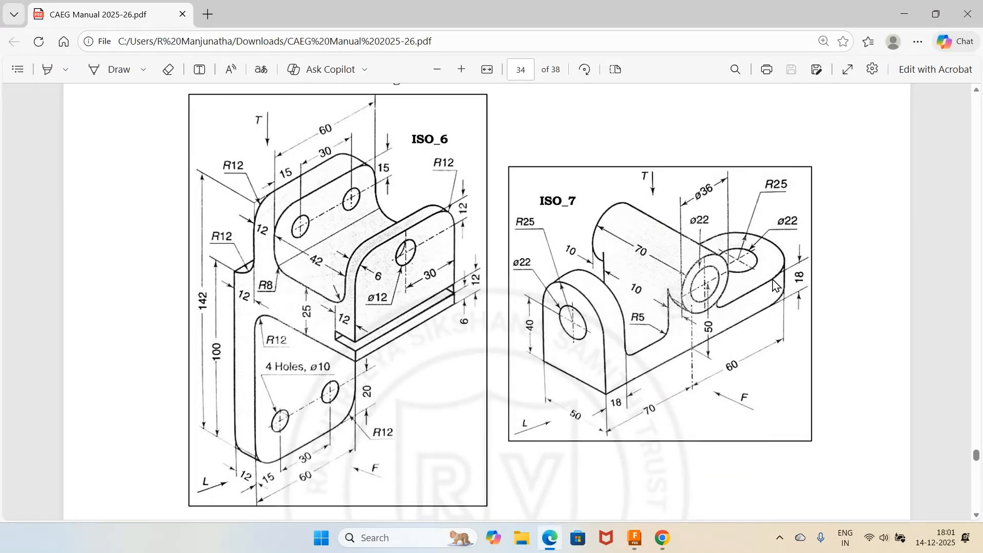
{"action": "left_click", "coordinate": [635, 538]}
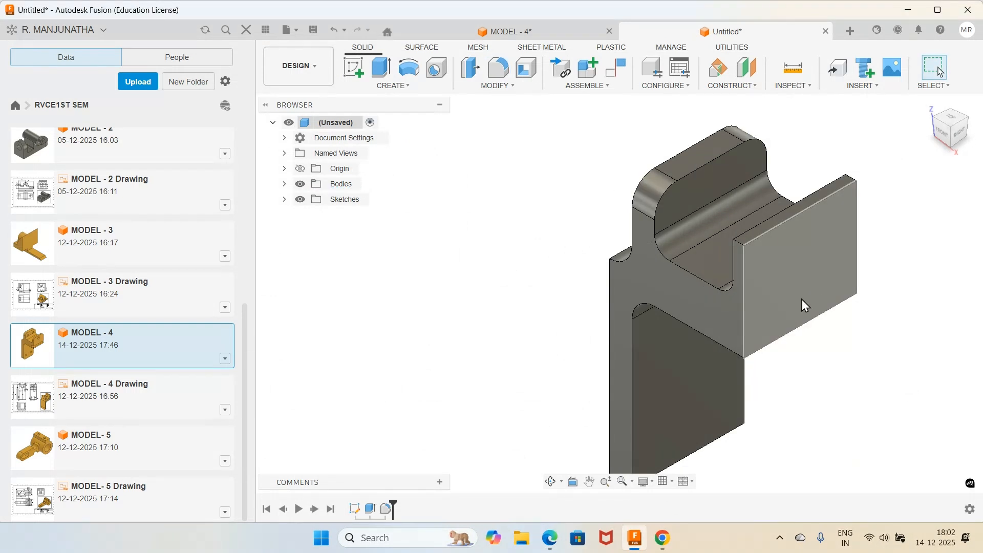
- Fillet the two short top edges of the outer, thinner wall with the R12 radius given in the ISO_6 drawing
{"action": "left_click", "coordinate": [550, 537]}
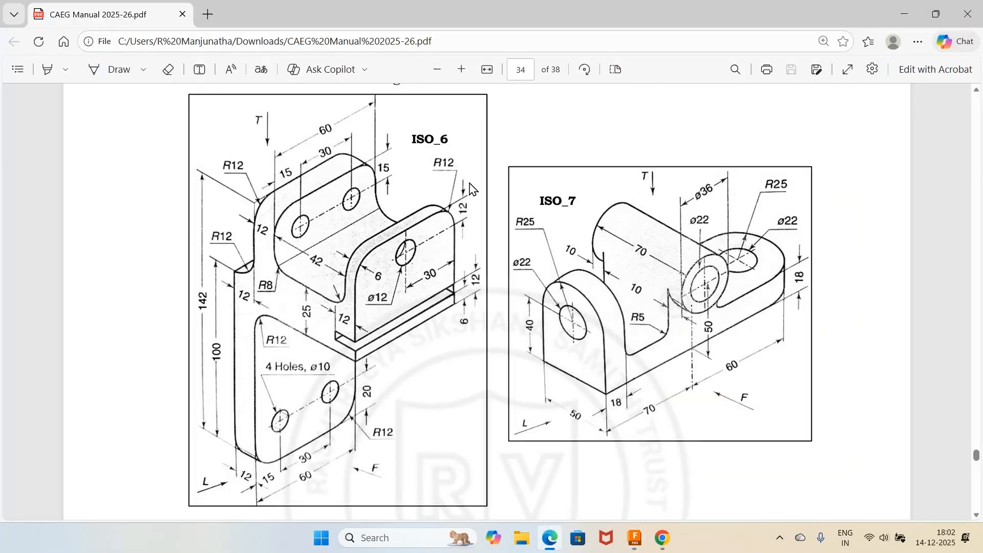
{"action": "left_click", "coordinate": [635, 537]}
{"action": "key", "text": "f"}
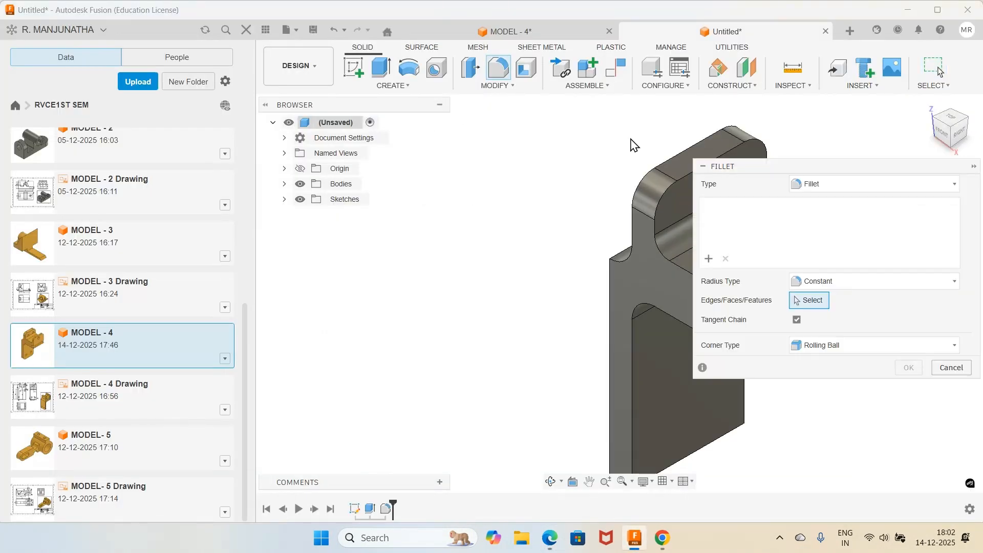
{"action": "left_click_drag", "start_coordinate": [724, 172], "coordinate": [484, 105]}
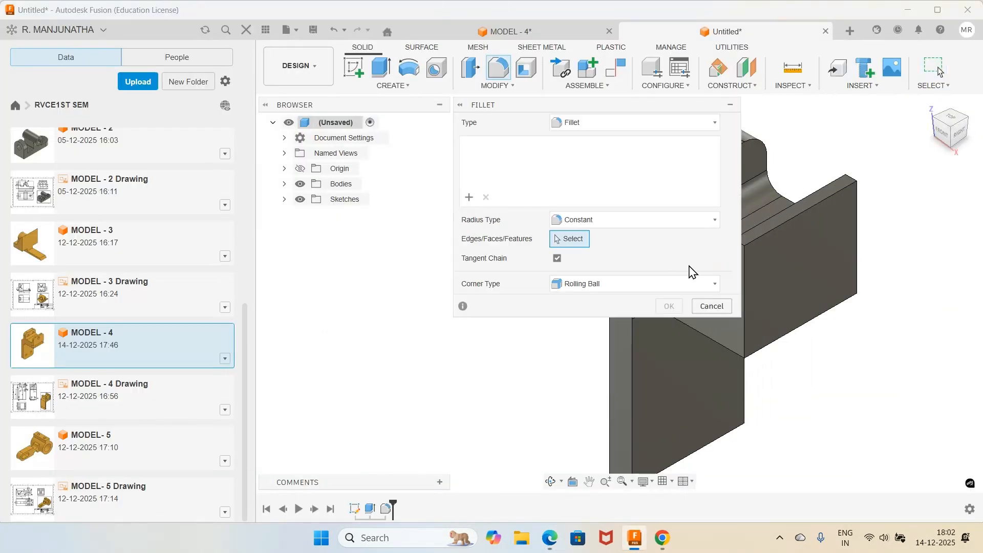
{"action": "left_click_drag", "start_coordinate": [638, 108], "coordinate": [564, 141]}
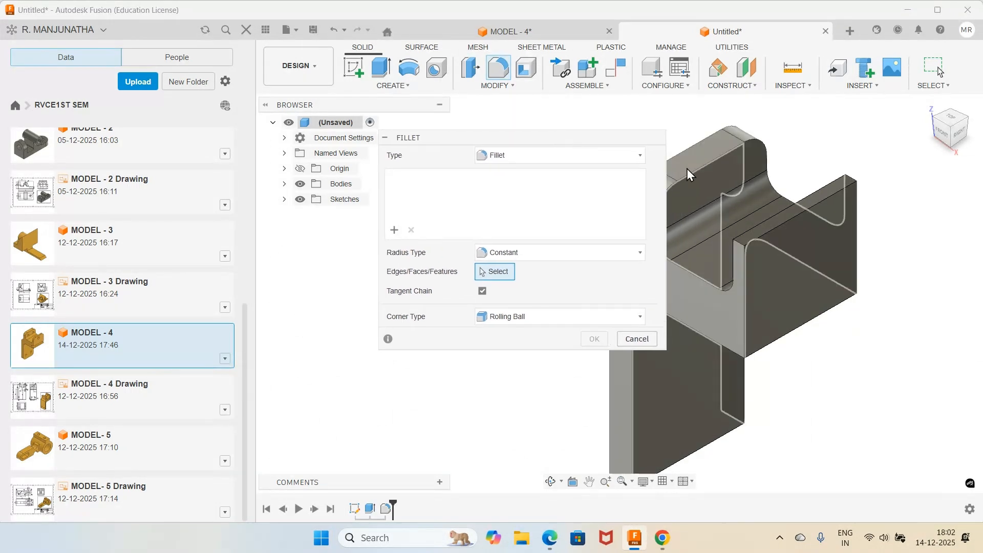
{"action": "left_click", "coordinate": [736, 245]}
{"action": "left_click", "coordinate": [850, 178]}
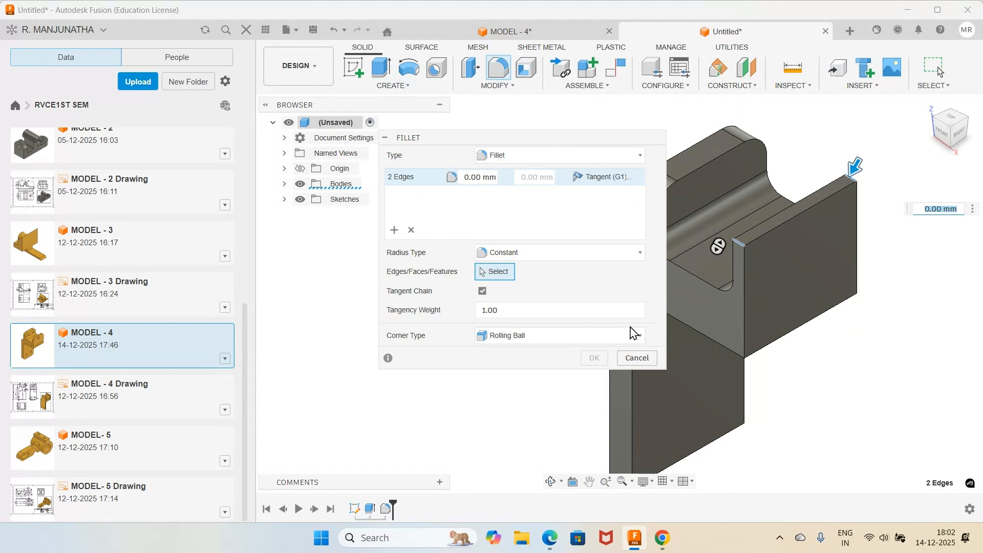
{"action": "type", "text": "10"}
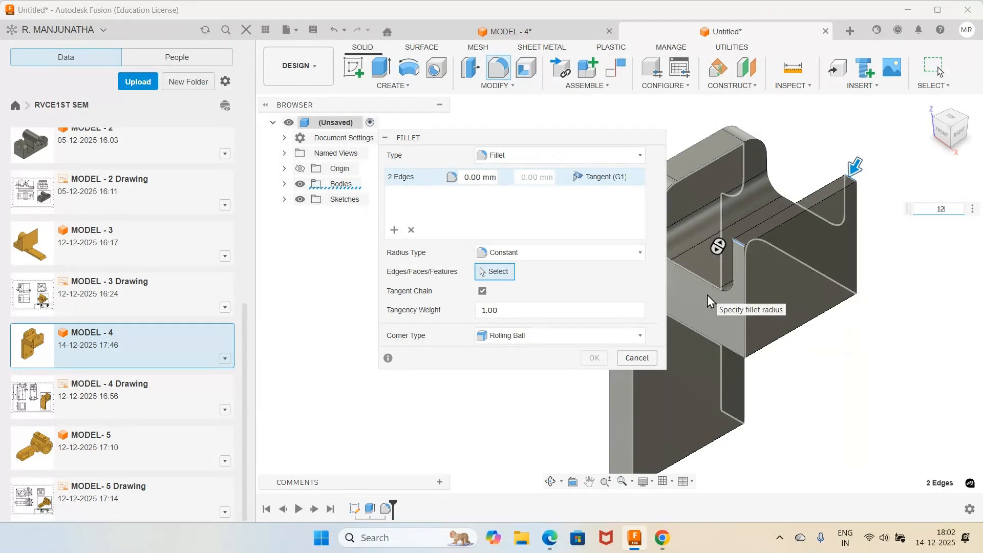
{"action": "key", "text": "Return"}
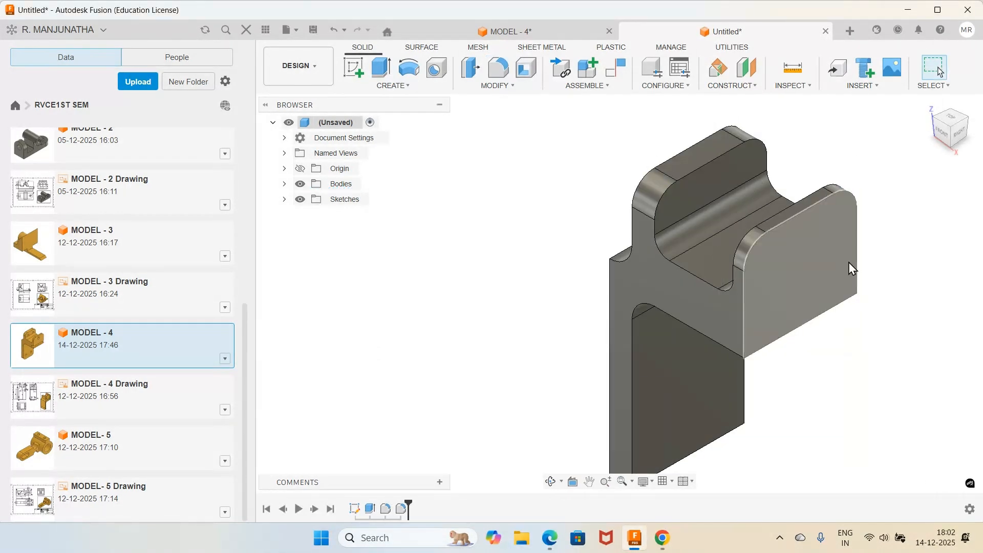
- Check the groove in the ISO_6 drawing and sketch a rectangle about 16 mm wide on the bracket's front profile face, near the arm's lower outer corner
{"action": "left_click", "coordinate": [550, 538]}
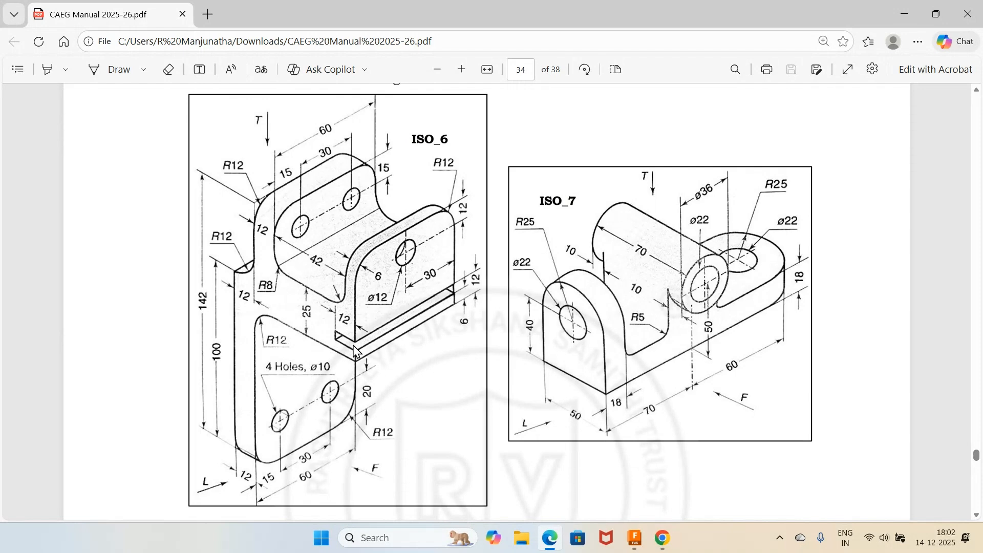
{"action": "left_click", "coordinate": [634, 536]}
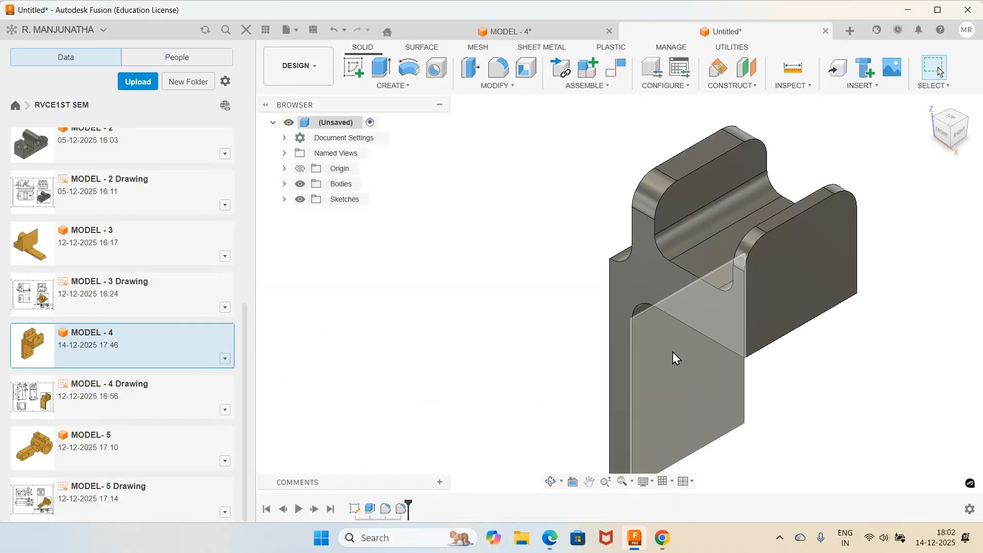
{"action": "left_click", "coordinate": [354, 69]}
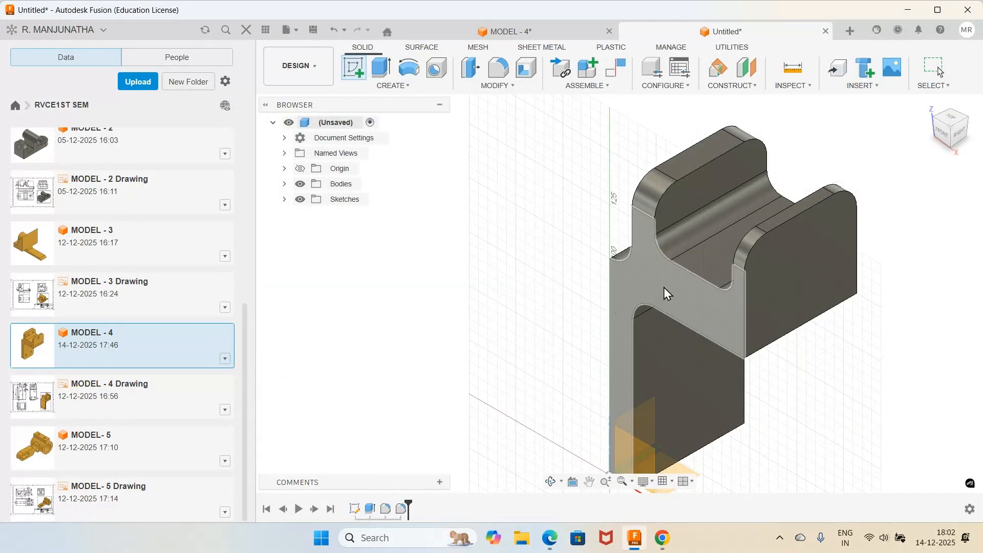
{"action": "left_click", "coordinate": [694, 306]}
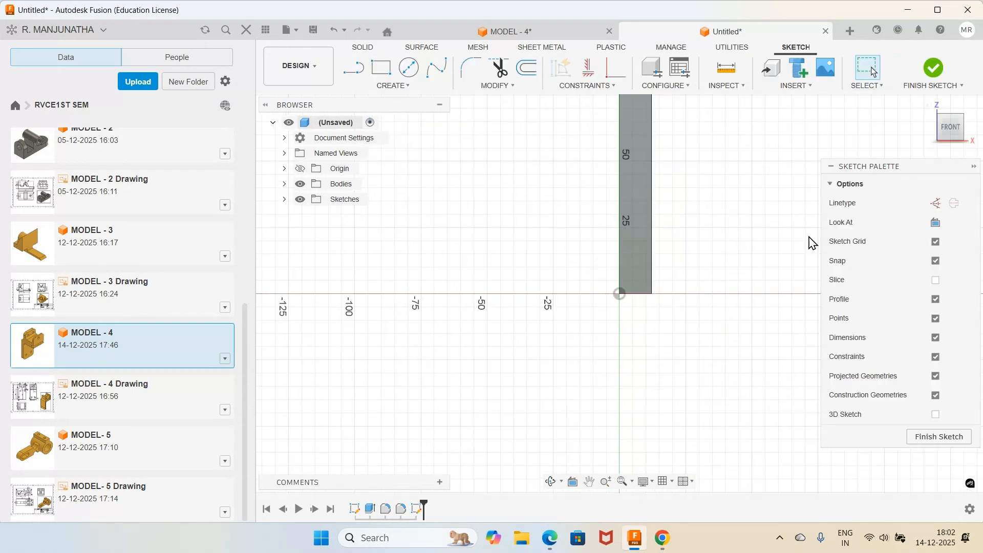
{"action": "left_click", "coordinate": [619, 486]}
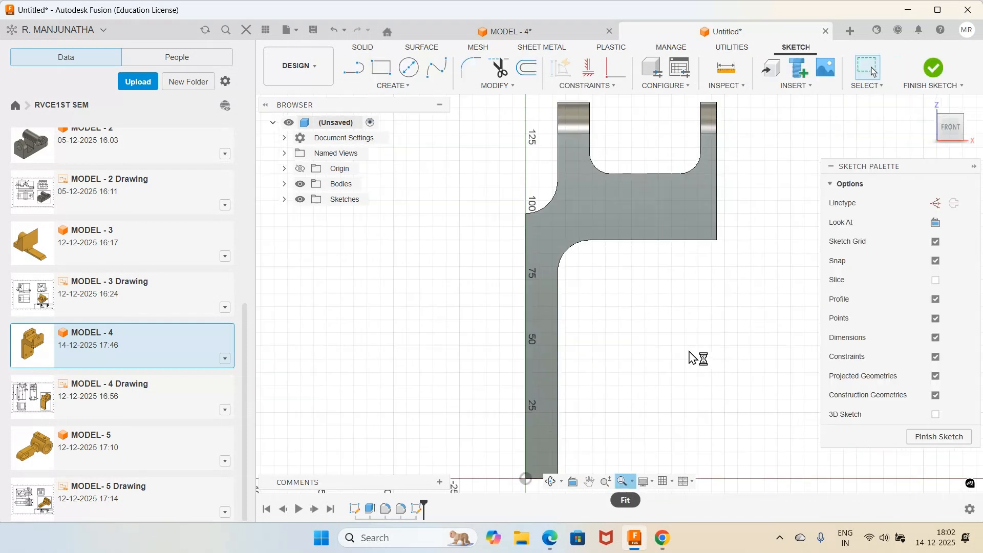
{"action": "left_click", "coordinate": [386, 76]}
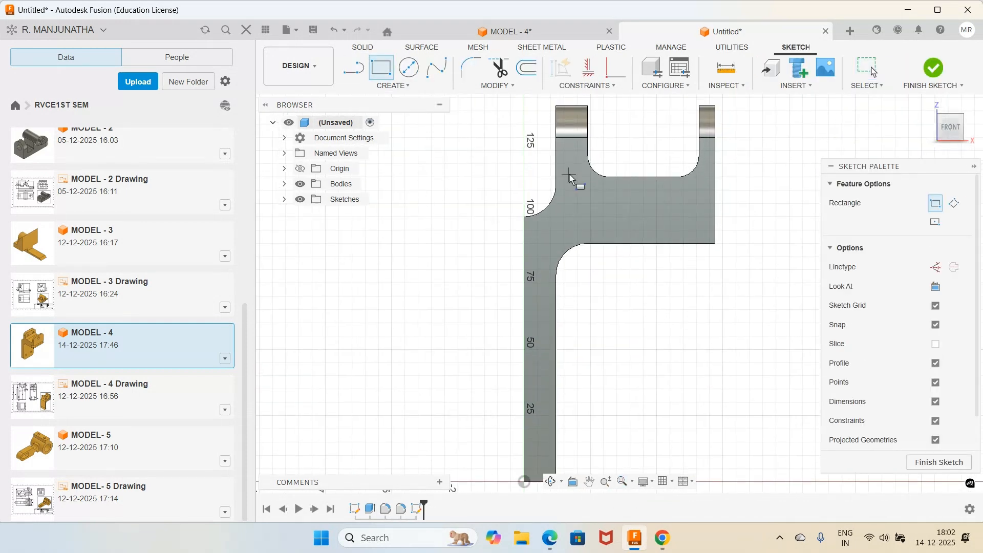
{"action": "left_click", "coordinate": [663, 210]}
{"action": "left_click", "coordinate": [711, 226]}
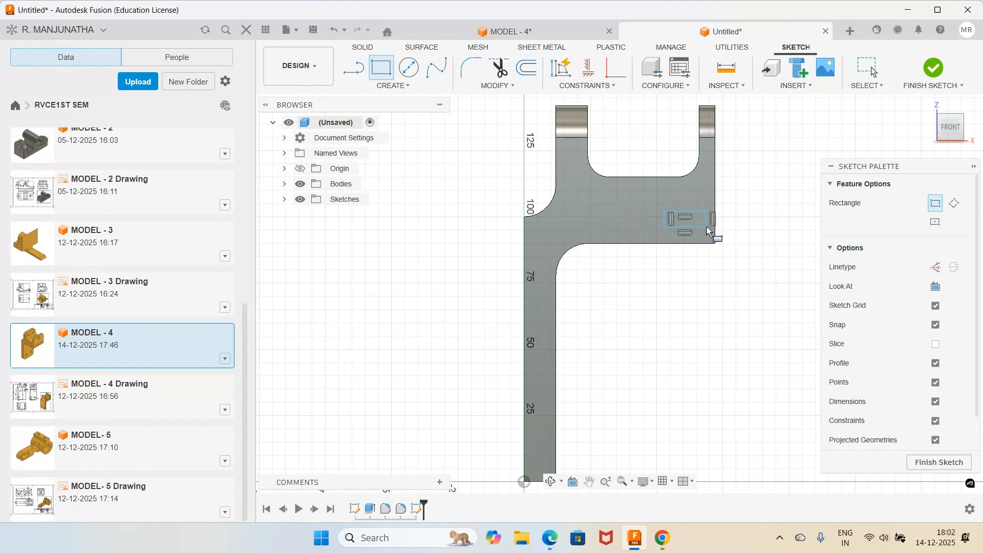
- Dimension the rectangle's lower and upper sides 6 mm and 12 mm above the arm's bottom edge, following the ISO_6 drawing
{"action": "left_click", "coordinate": [550, 538]}
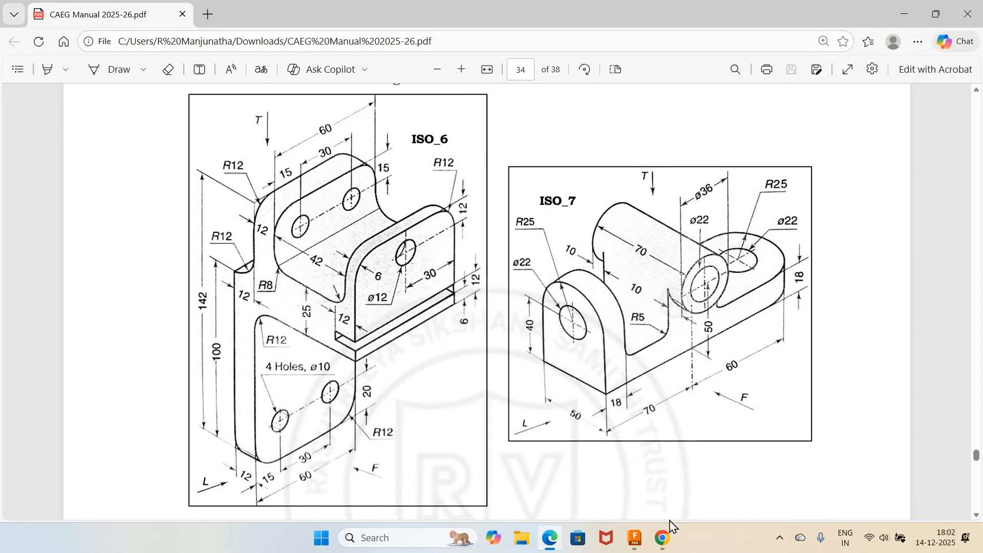
{"action": "left_click", "coordinate": [635, 538]}
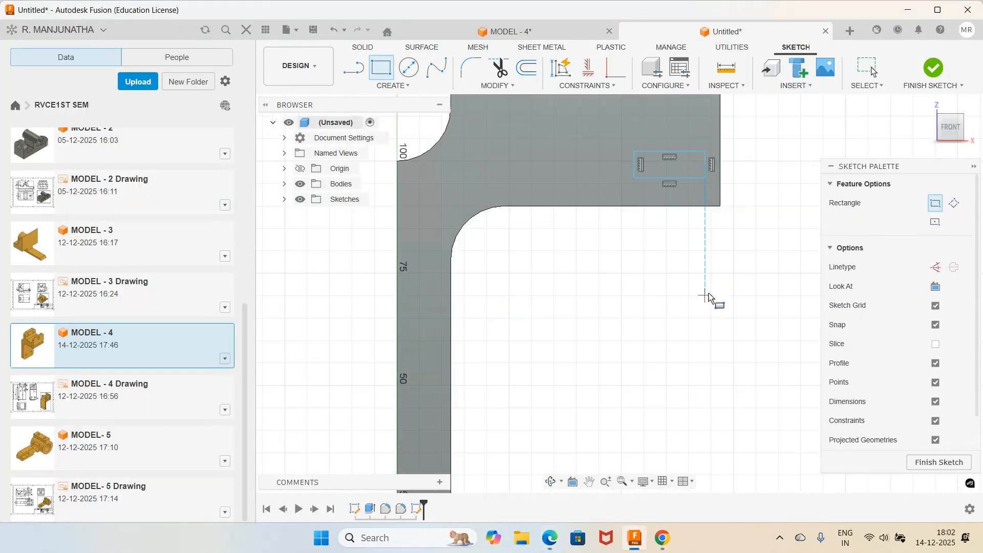
{"action": "key", "text": "d"}
{"action": "left_click", "coordinate": [690, 178]}
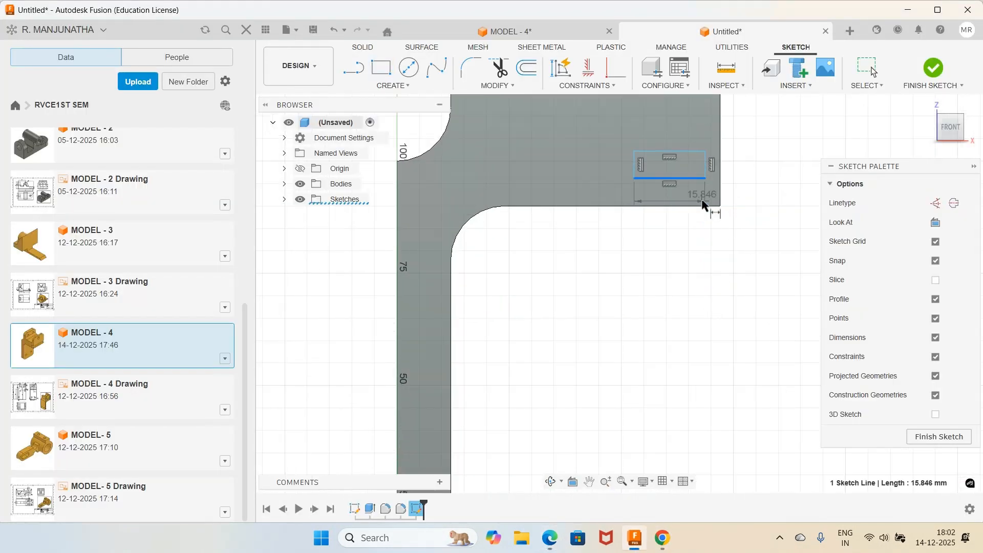
{"action": "left_click", "coordinate": [738, 192]}
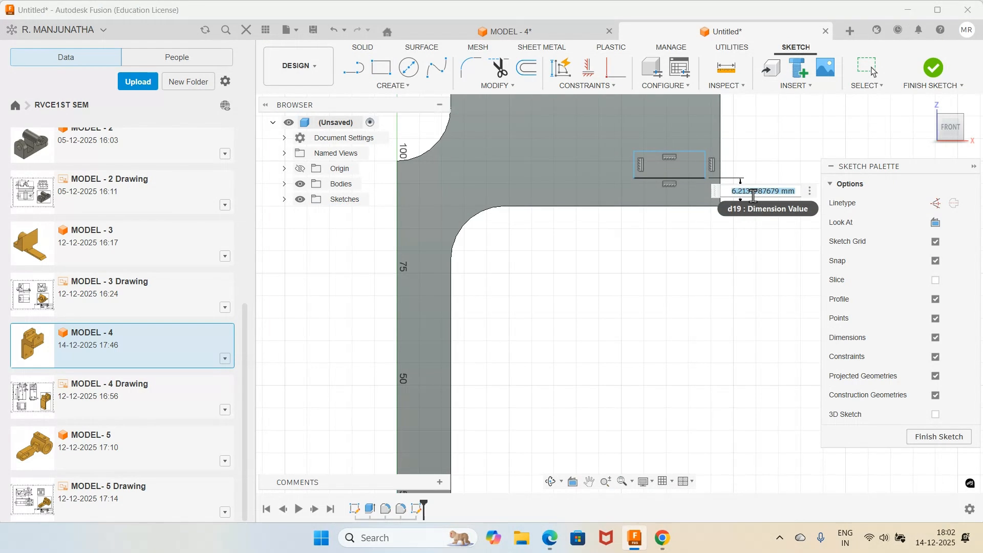
{"action": "type", "text": "6"}
{"action": "key", "text": "Return"}
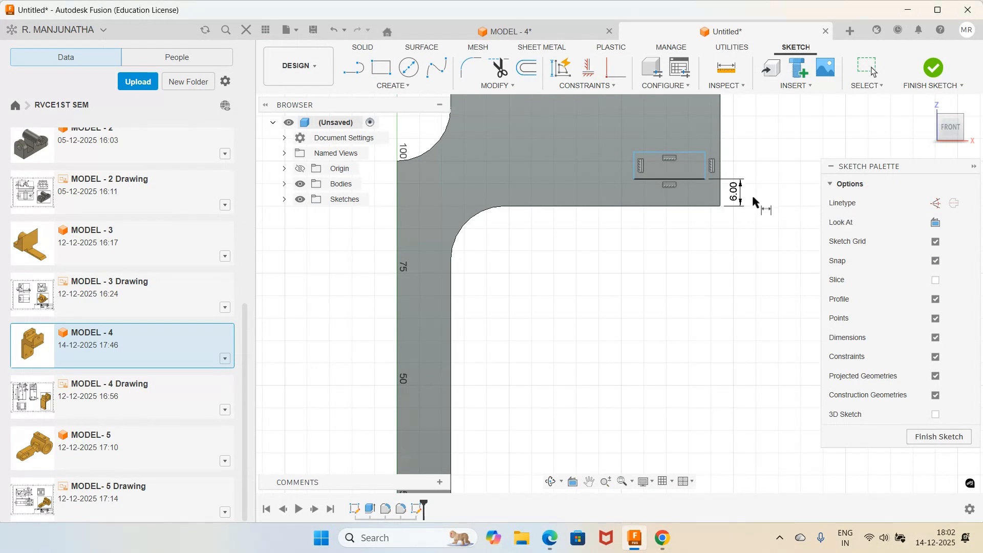
{"action": "left_click", "coordinate": [706, 152]}
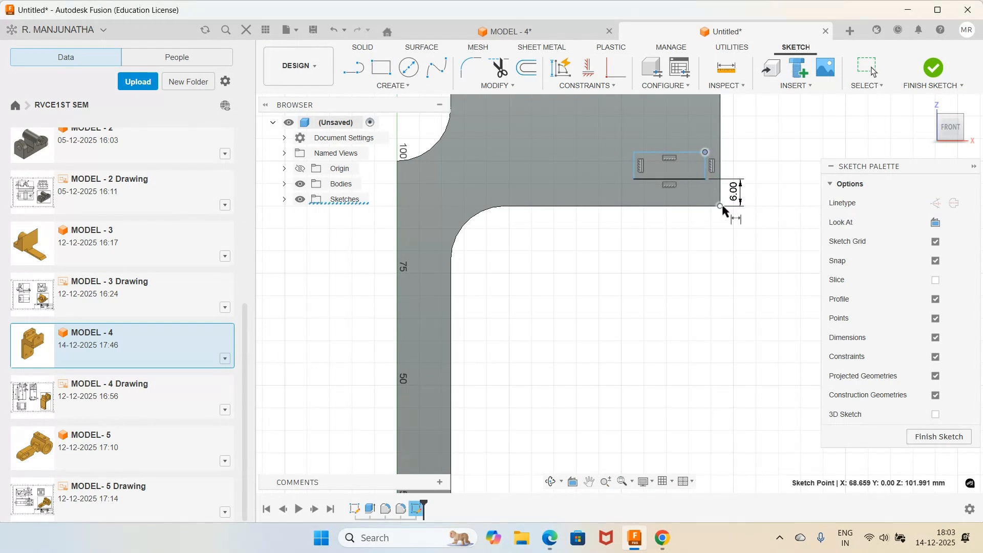
{"action": "left_click", "coordinate": [721, 206]}
{"action": "left_click", "coordinate": [769, 188]}
{"action": "type", "text": "12"}
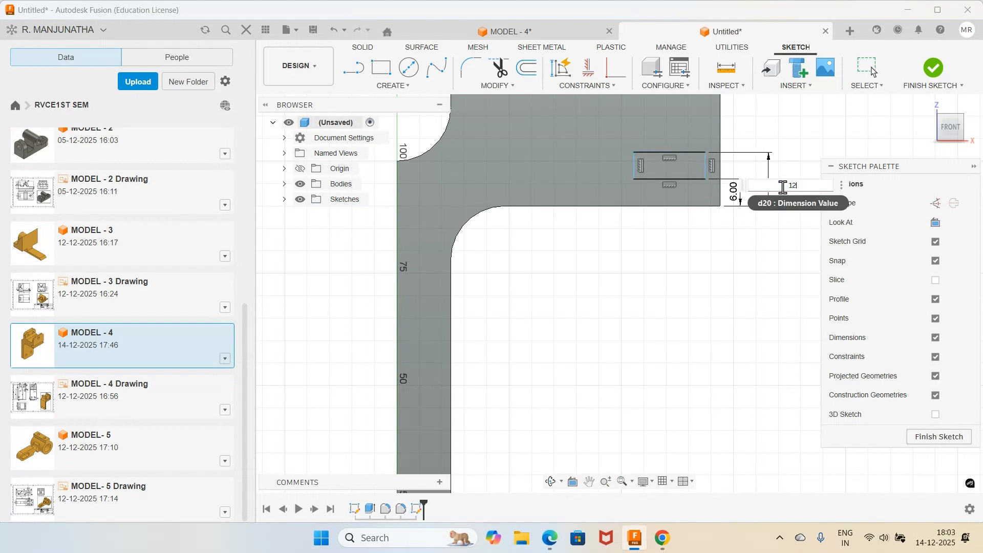
{"action": "key", "text": "Return"}
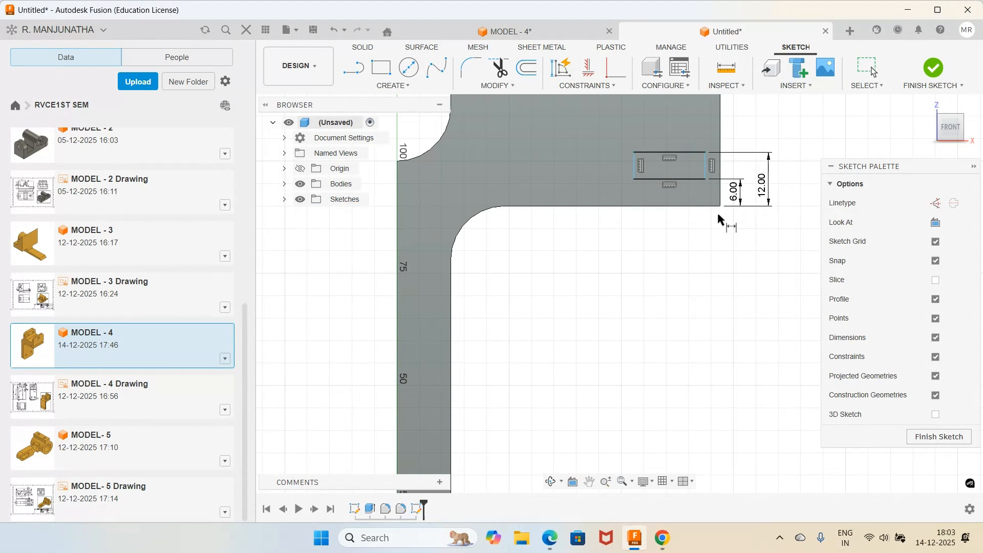
- Set the groove rectangle's horizontal width to 12 mm
{"action": "left_click", "coordinate": [642, 179]}
{"action": "left_click", "coordinate": [680, 135]}
{"action": "type", "text": "12"}
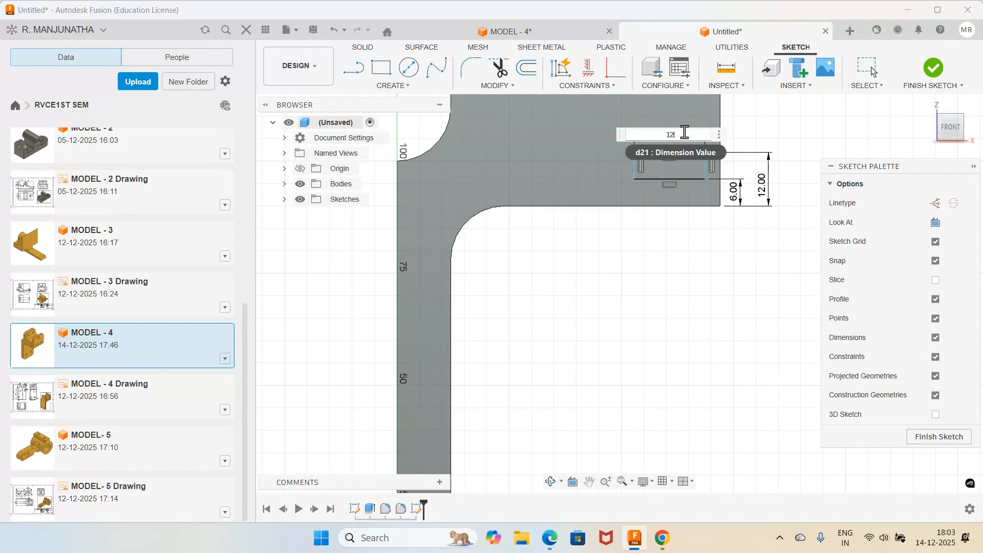
{"action": "key", "text": "Return"}
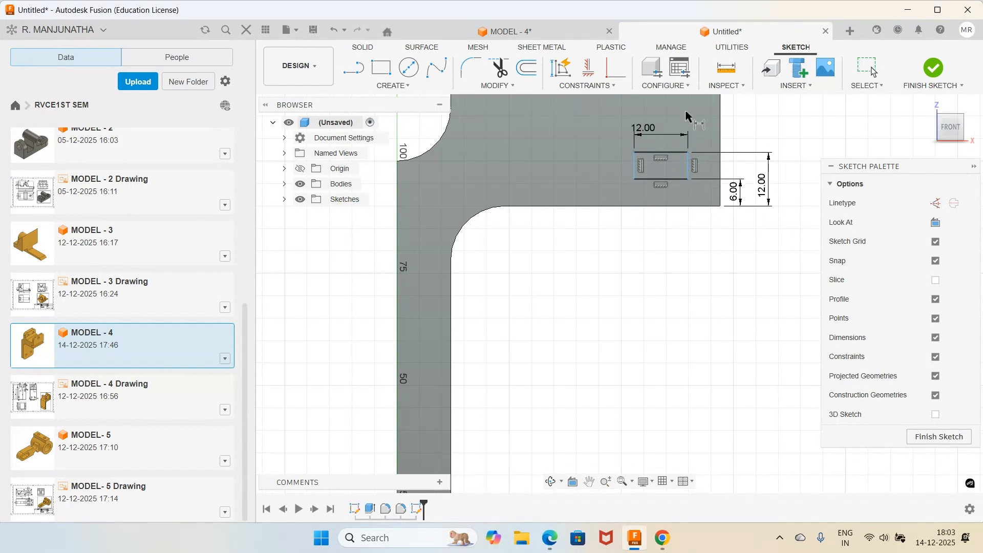
- Constrain the rectangle's outer vertical side coincident with the arm's lower outer corner
{"action": "left_click", "coordinate": [610, 74]}
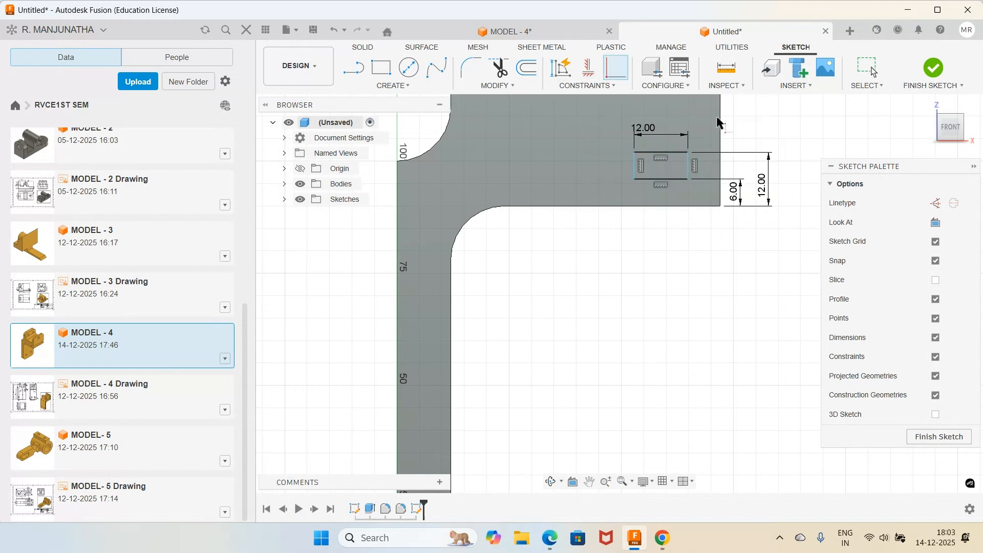
{"action": "left_click", "coordinate": [689, 169]}
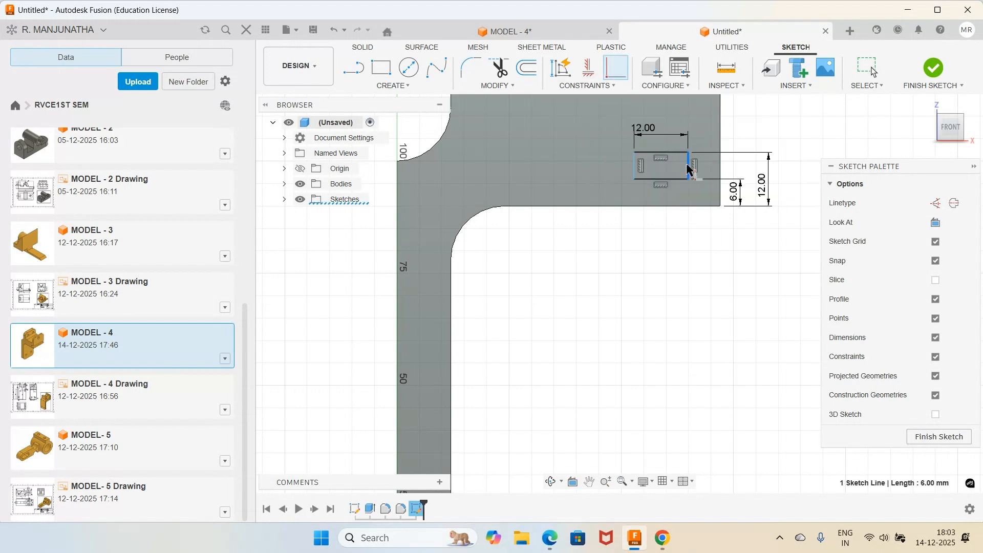
{"action": "left_click", "coordinate": [722, 204]}
{"action": "scroll", "coordinate": [799, 156], "scroll_direction": "down", "scroll_amount": 1}
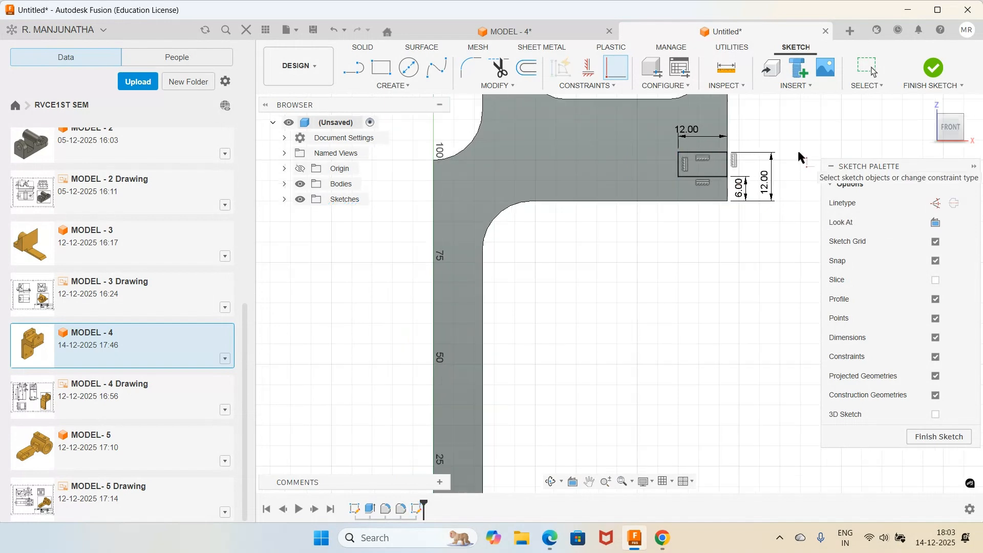
- Compare the groove rectangle with the ISO_6 drawing and finish the sketch
{"action": "left_click", "coordinate": [550, 538]}
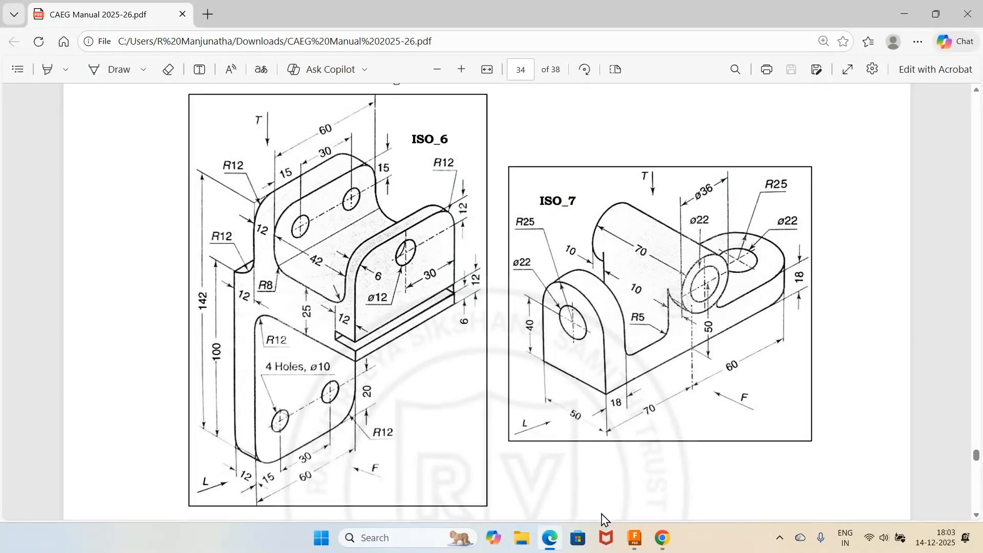
{"action": "left_click", "coordinate": [635, 537]}
{"action": "left_click", "coordinate": [929, 77]}
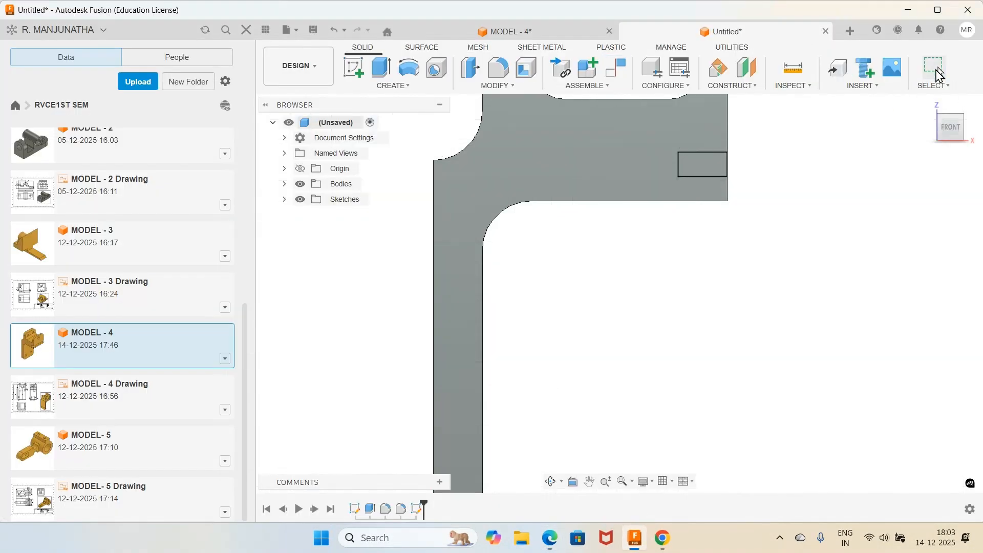
- Extrude the 12 × 6 mm rectangle as a cut through the whole bracket width, with extent All and the direction flipped into the body
{"action": "left_click", "coordinate": [929, 103]}
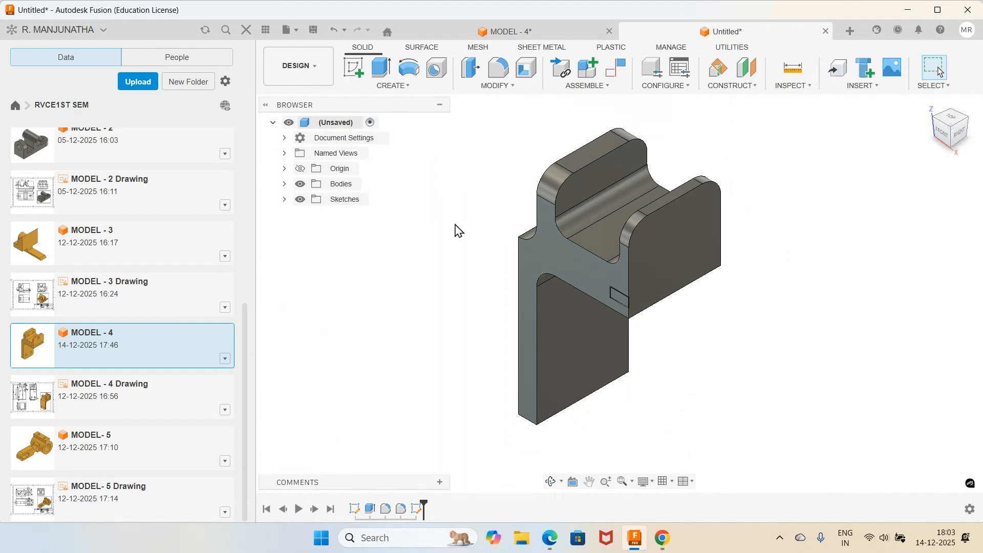
{"action": "left_click", "coordinate": [386, 73]}
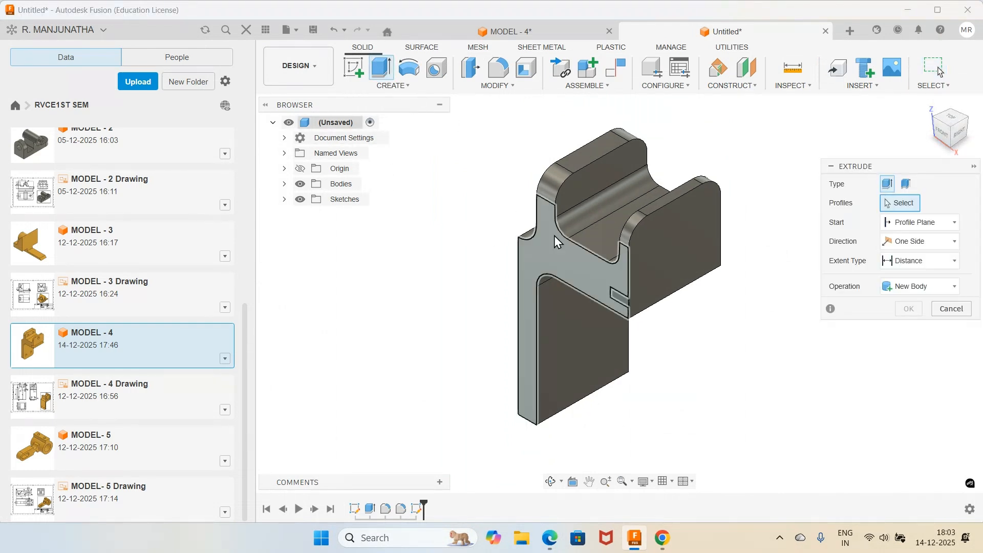
{"action": "left_click", "coordinate": [616, 299]}
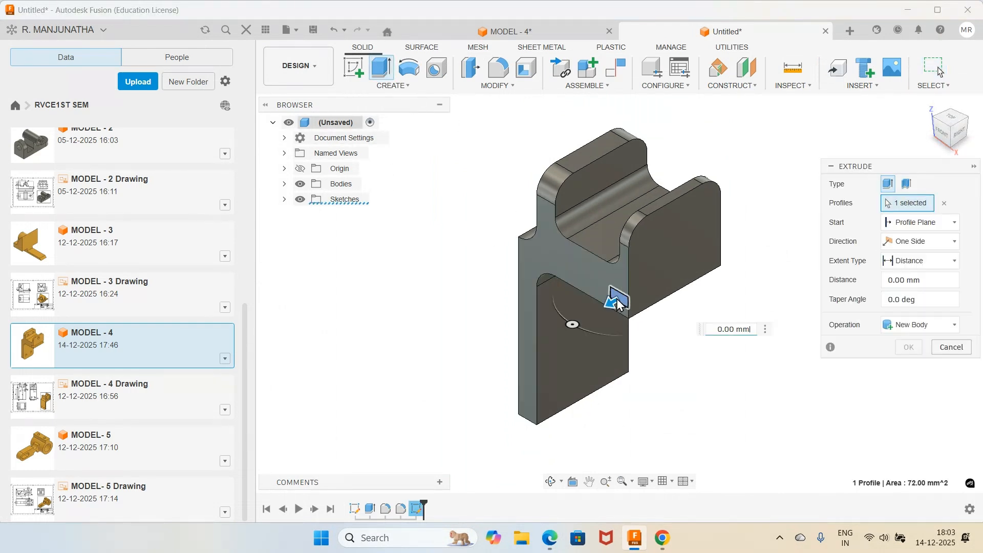
{"action": "left_click", "coordinate": [955, 265]}
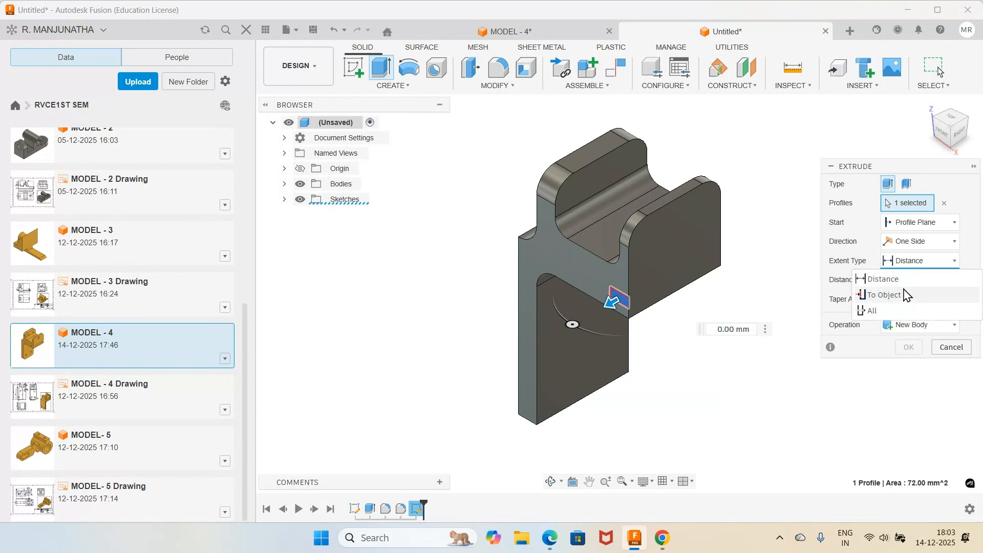
{"action": "left_click", "coordinate": [883, 310]}
{"action": "left_click", "coordinate": [888, 280]}
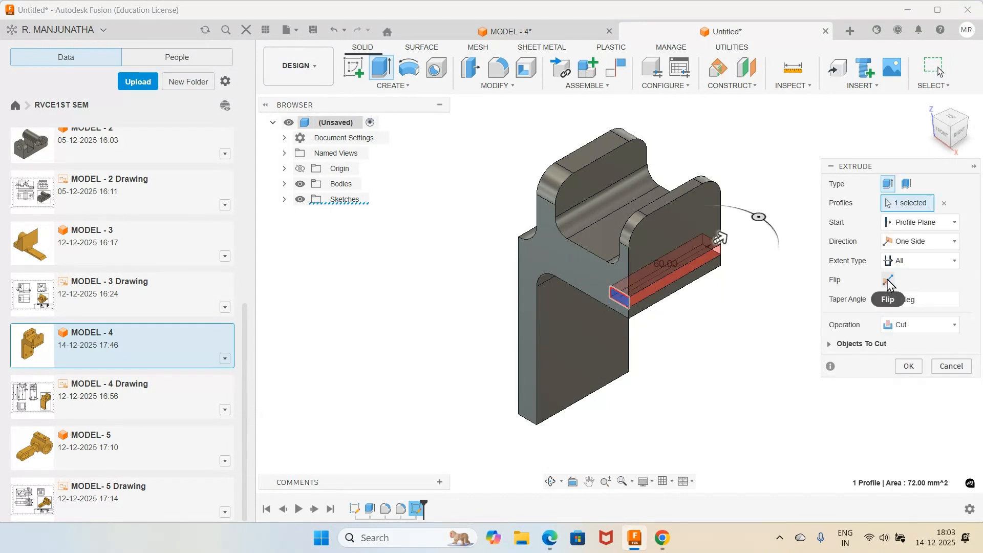
{"action": "left_click", "coordinate": [909, 366]}
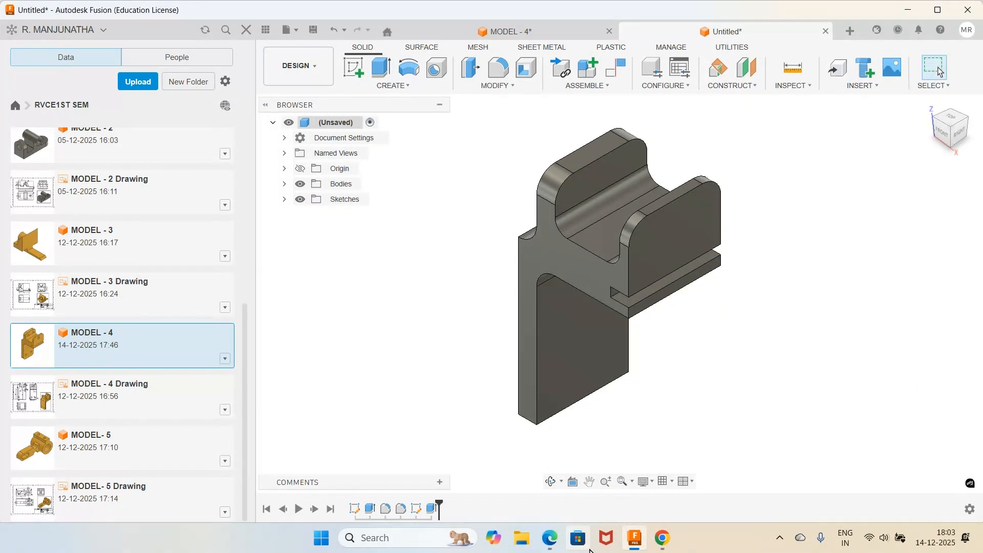
- Start a sketch on the short wall's outer face and place a point about 16.6 mm below its upper edge, near mid-width
{"action": "left_click", "coordinate": [550, 542]}
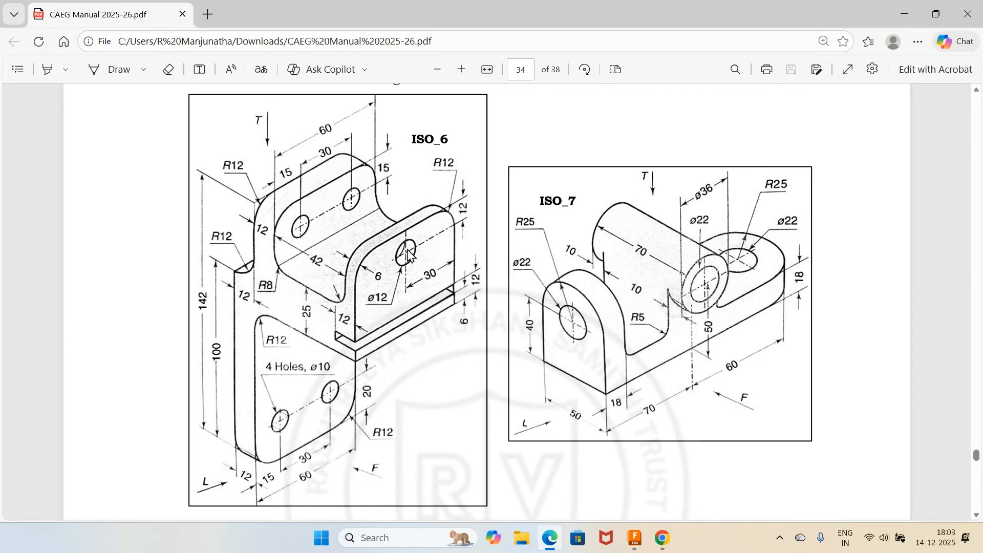
{"action": "left_click", "coordinate": [635, 538]}
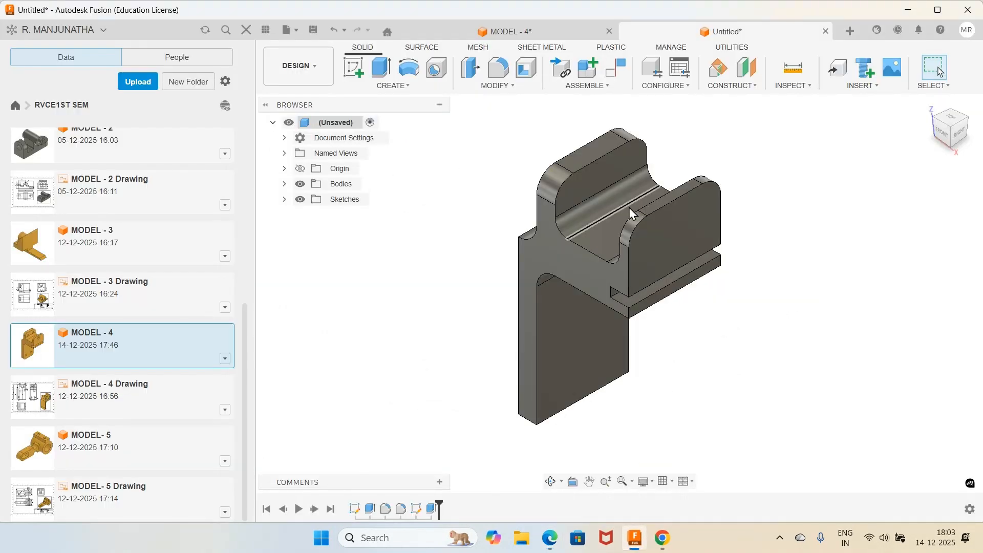
{"action": "left_click", "coordinate": [353, 66]}
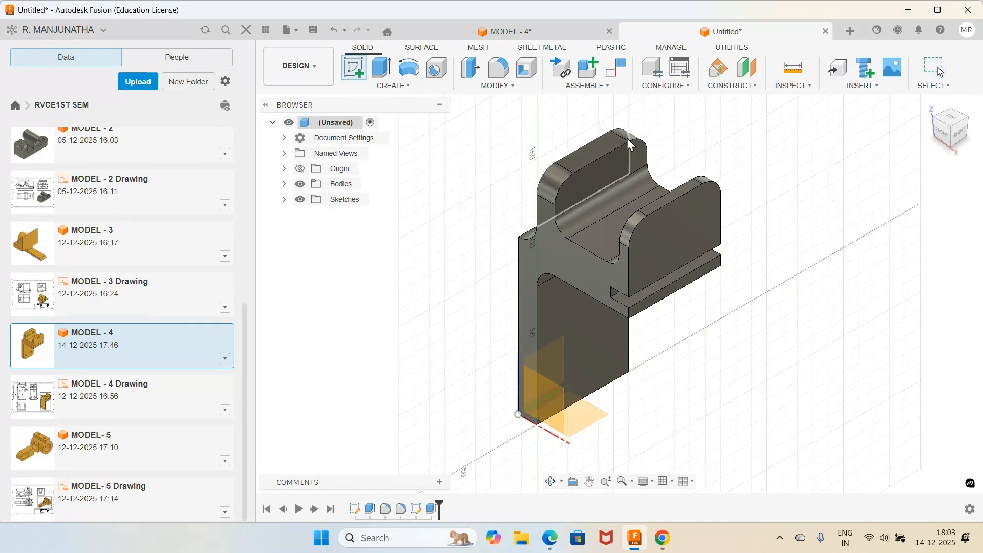
{"action": "left_click", "coordinate": [689, 228]}
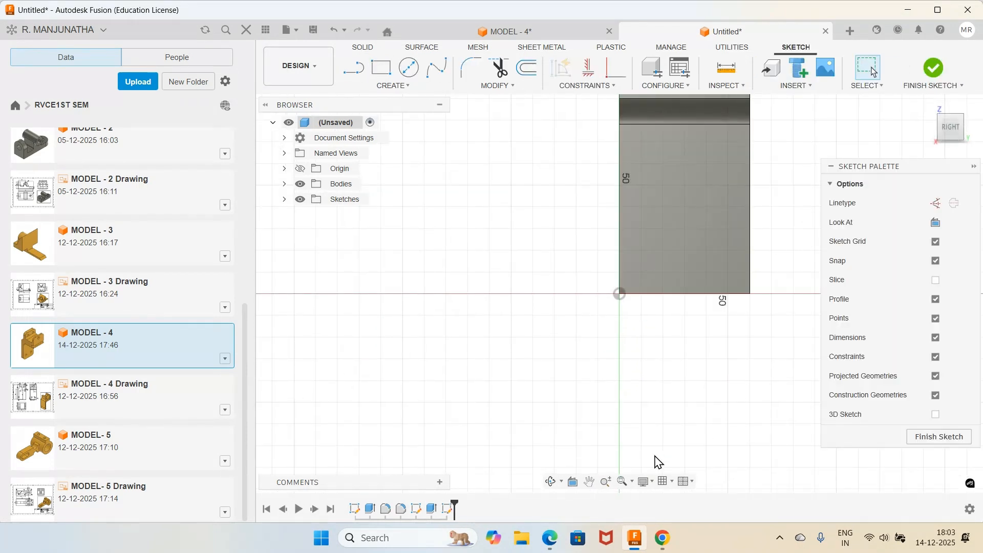
{"action": "left_click", "coordinate": [623, 481]}
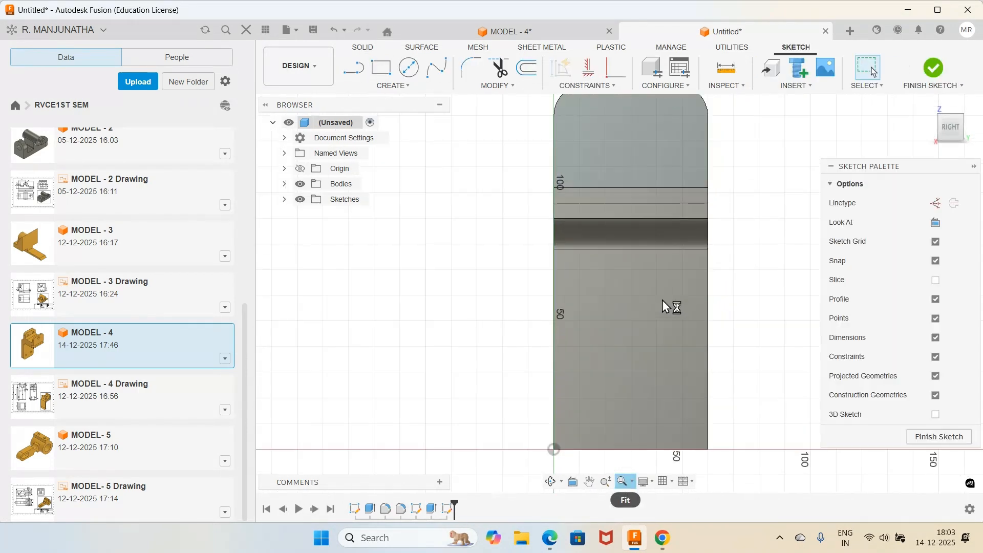
{"action": "left_click", "coordinate": [404, 87]}
{"action": "left_click", "coordinate": [366, 213]}
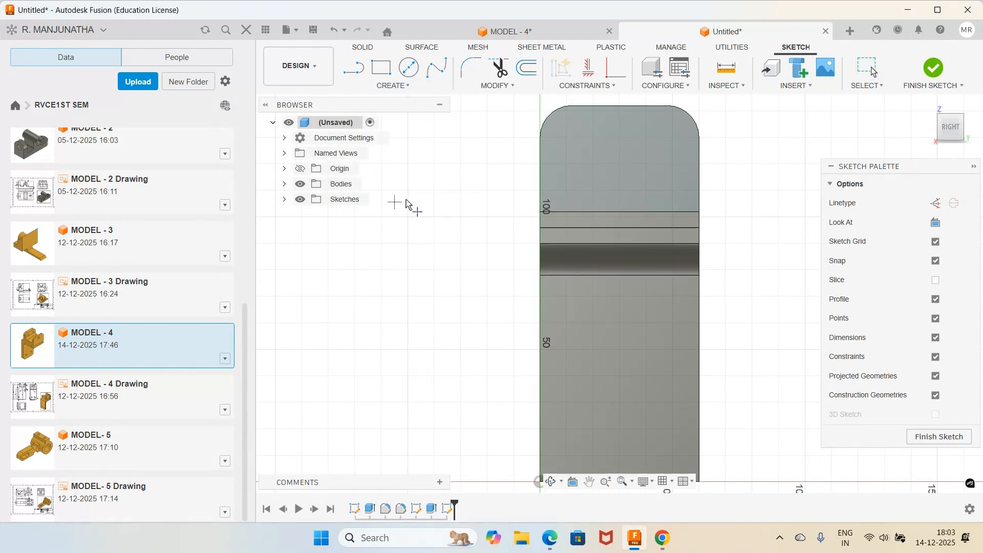
{"action": "left_click", "coordinate": [620, 150]}
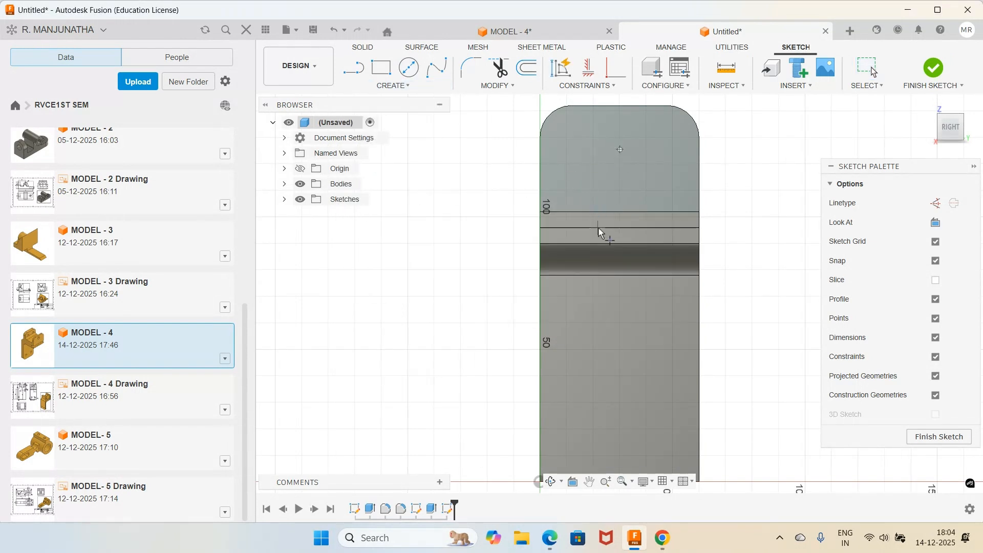
- Check the ISO_6 drawing and dimension the point 12 mm below the short wall's upper edge
{"action": "left_click", "coordinate": [550, 538]}
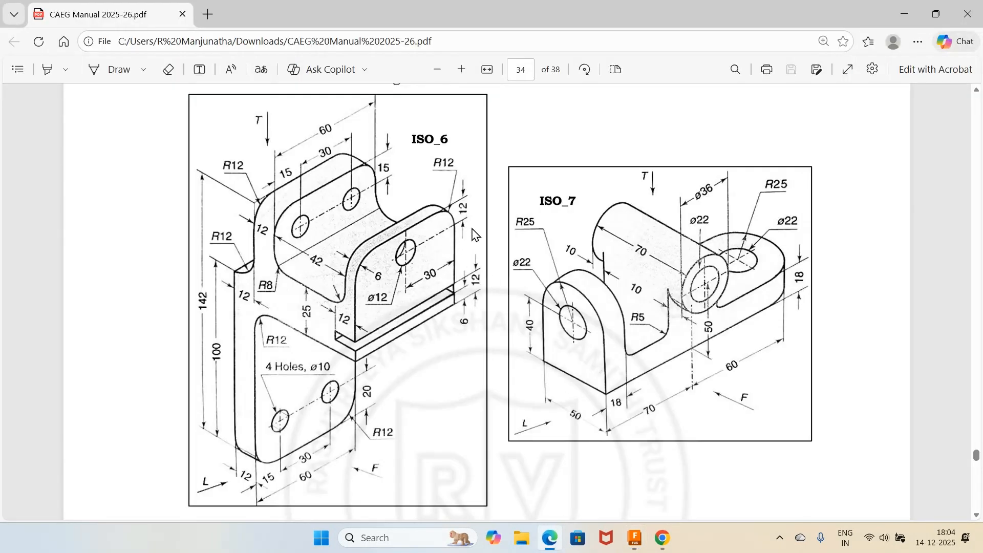
{"action": "left_click", "coordinate": [635, 538]}
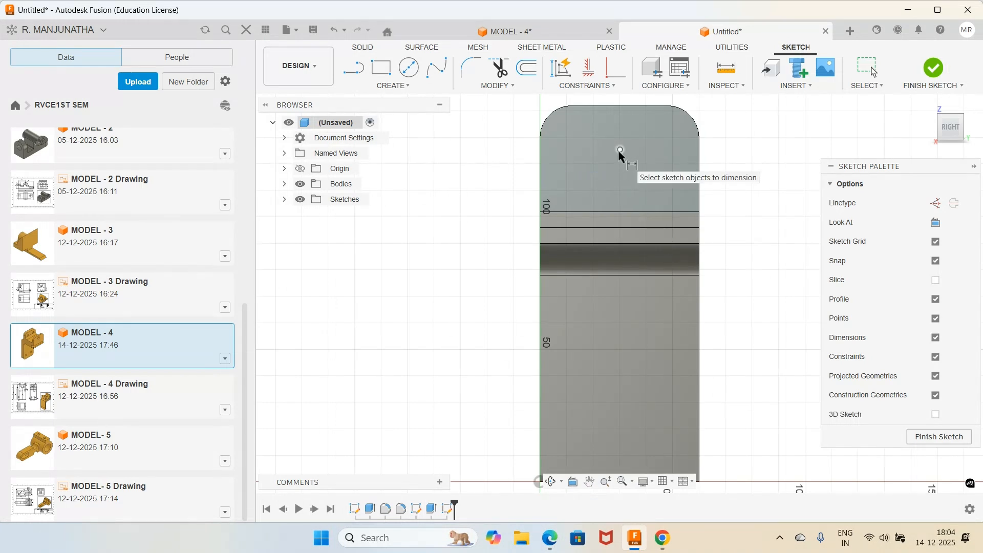
{"action": "left_click", "coordinate": [644, 109]}
{"action": "left_click", "coordinate": [738, 130]}
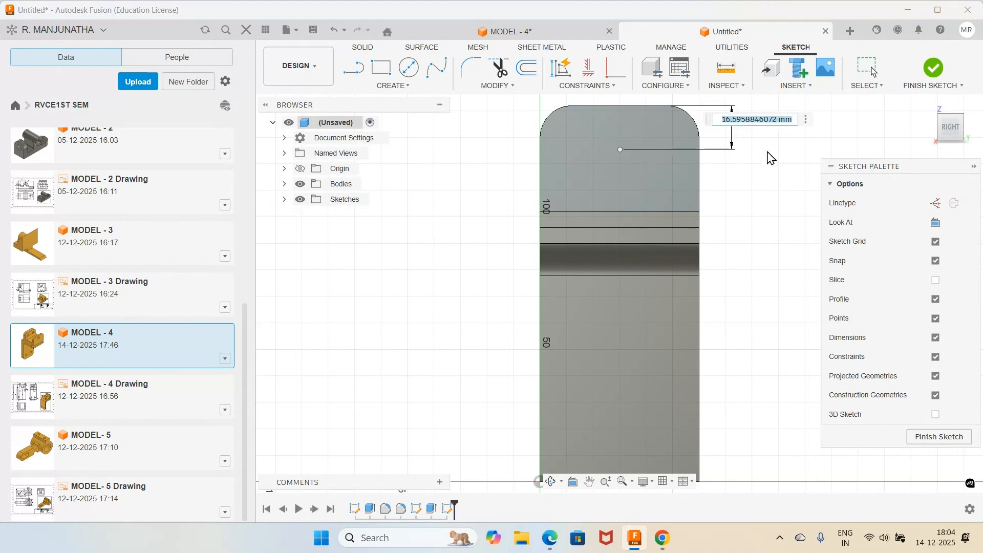
{"action": "type", "text": "12"}
{"action": "key", "text": "Return"}
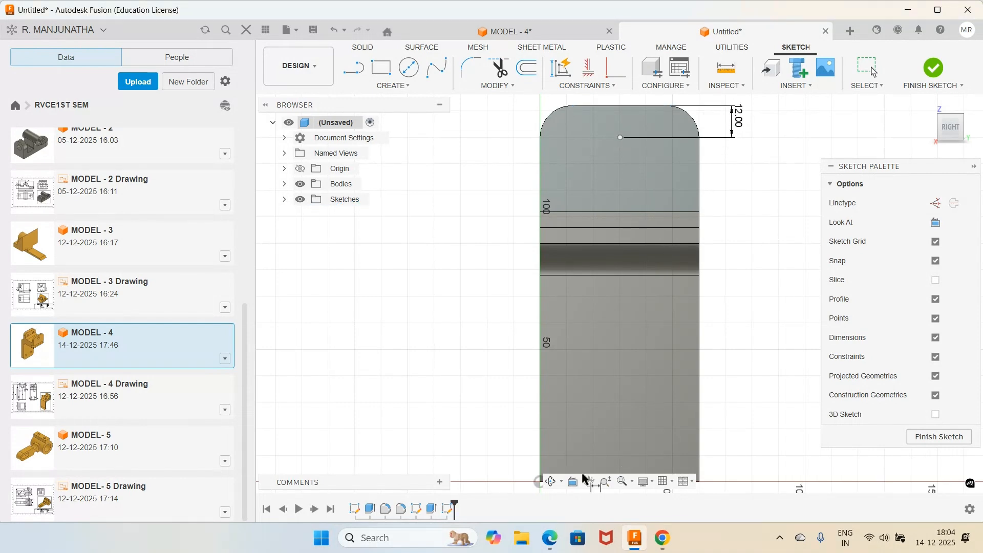
- Dimension the point 30 mm from the wall's vertical side edge and finish the sketch
{"action": "left_click", "coordinate": [550, 539]}
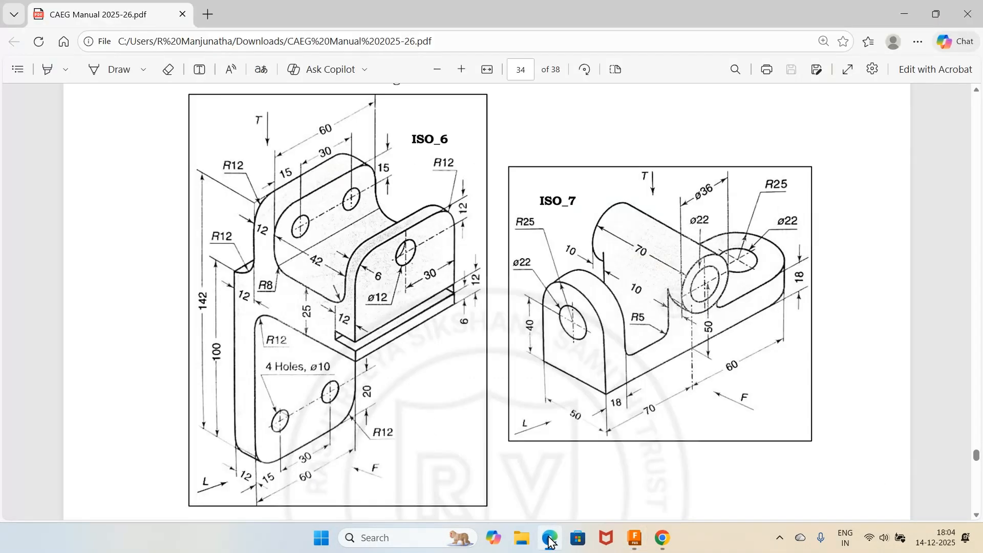
{"action": "left_click", "coordinate": [550, 539]}
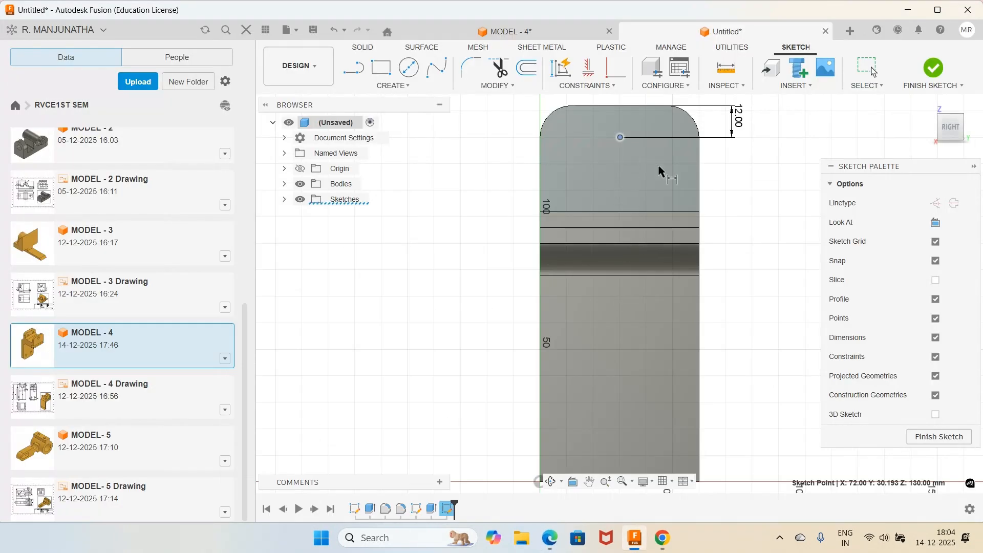
{"action": "left_click", "coordinate": [699, 163]}
{"action": "left_click", "coordinate": [702, 184]}
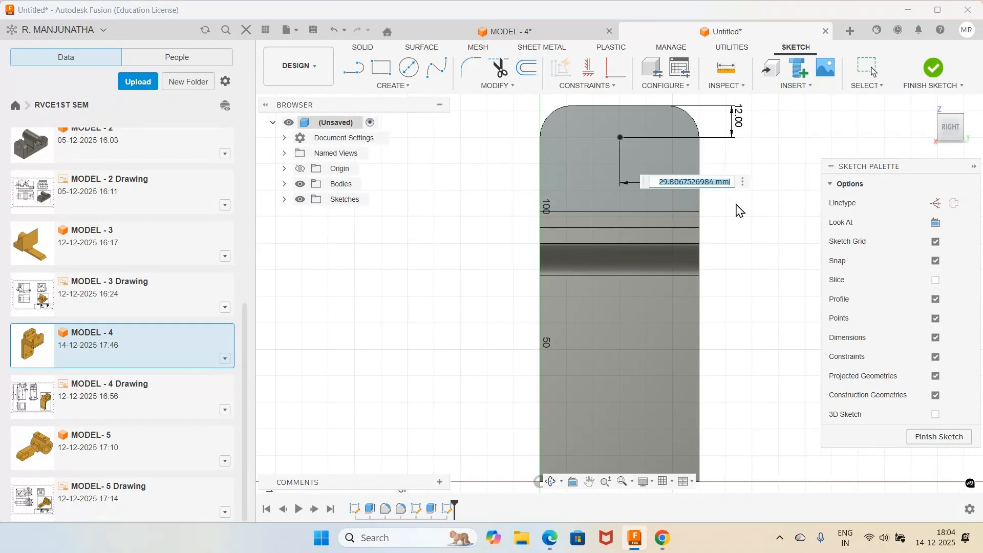
{"action": "type", "text": "30"}
{"action": "key", "text": "Return"}
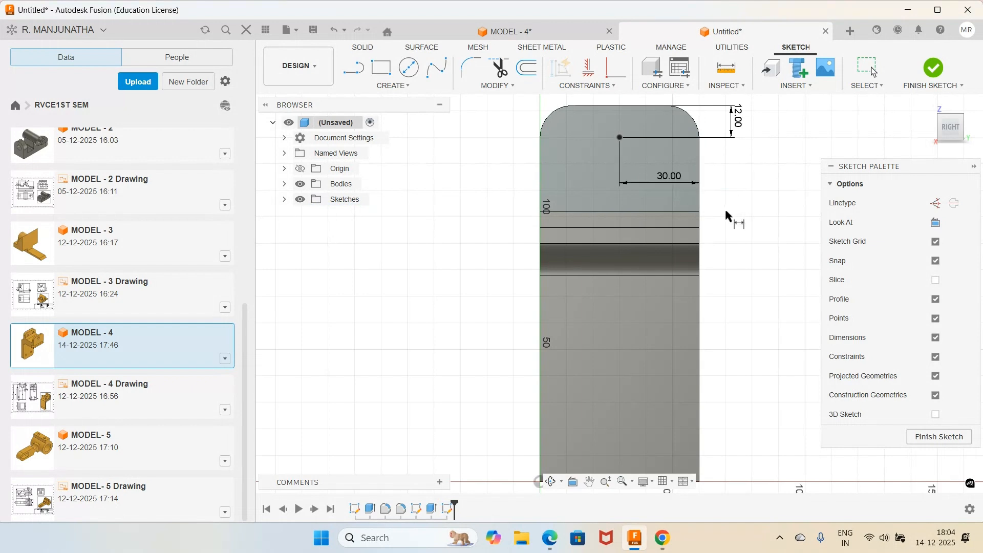
{"action": "left_click", "coordinate": [935, 68]}
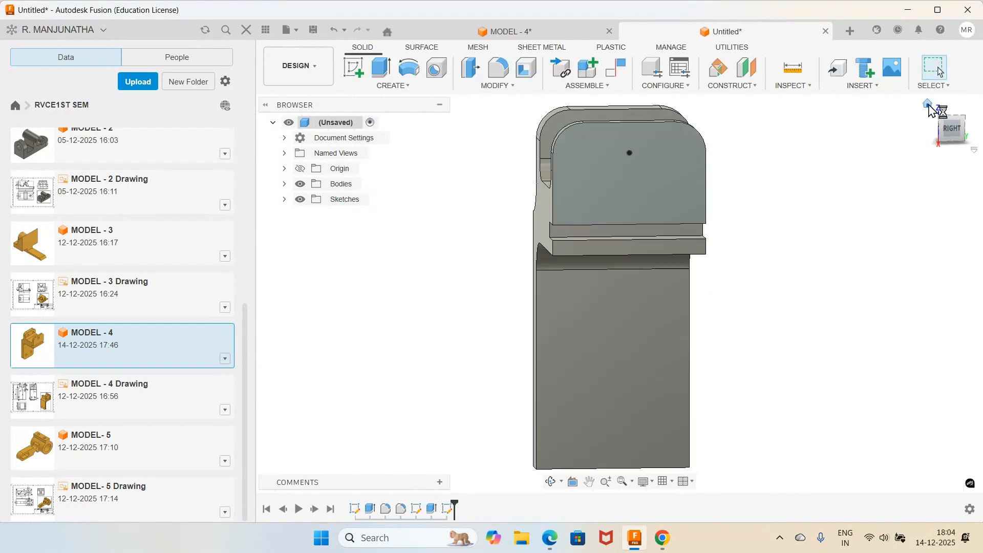
- Start a Hole at the short wall's sketch point and set its diameter to 12 mm, as in the ISO_6 drawing
{"action": "left_click", "coordinate": [436, 67]}
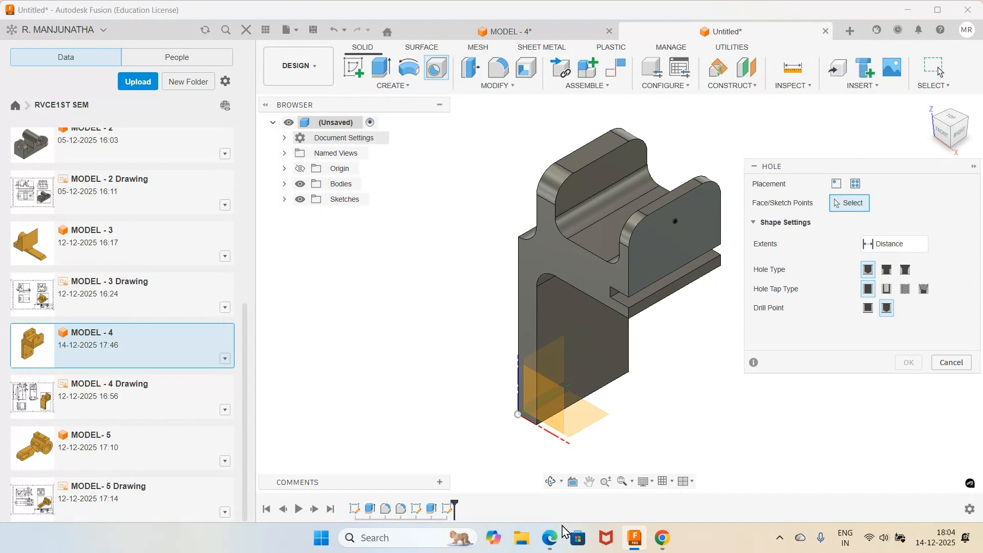
{"action": "left_click", "coordinate": [549, 538]}
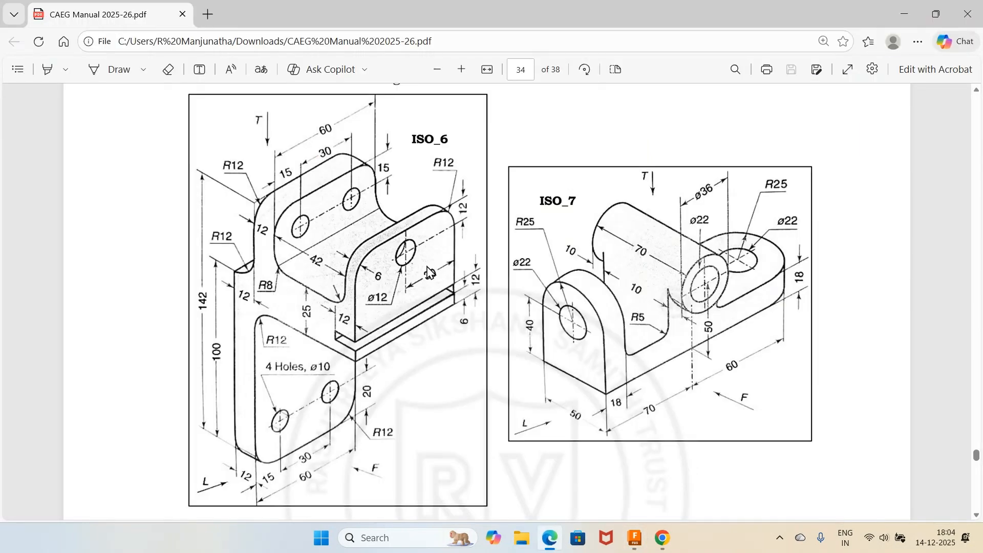
{"action": "left_click", "coordinate": [635, 538]}
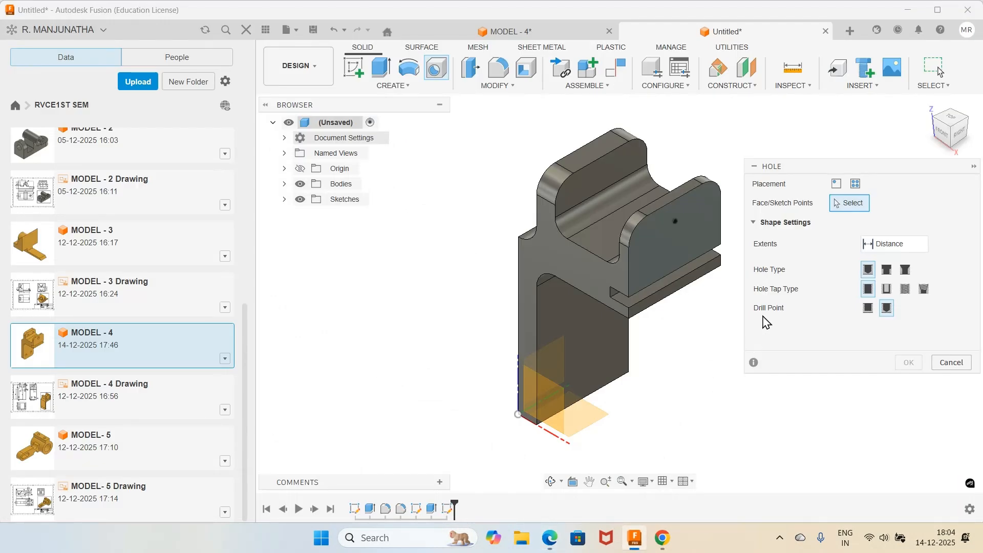
{"action": "left_click", "coordinate": [676, 221]}
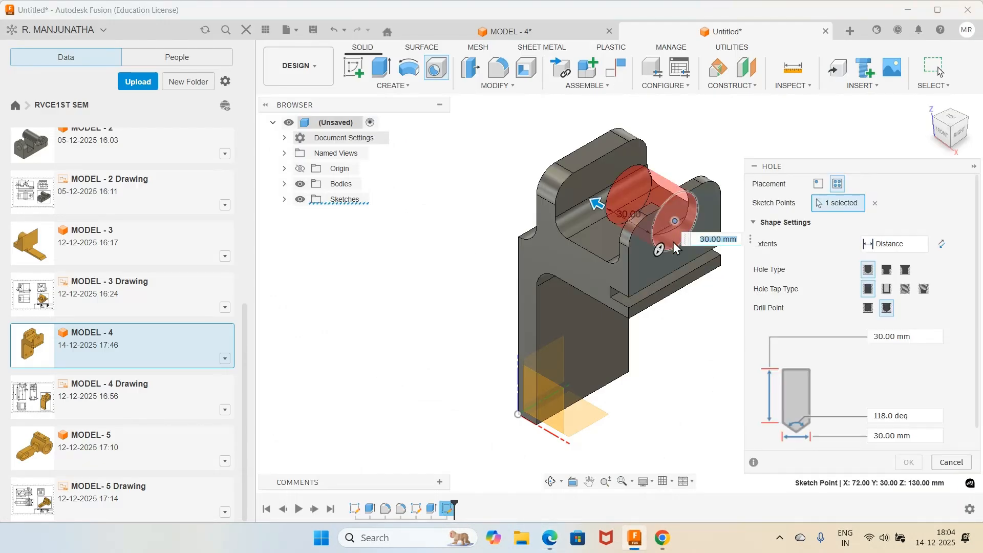
{"action": "left_click", "coordinate": [919, 437]}
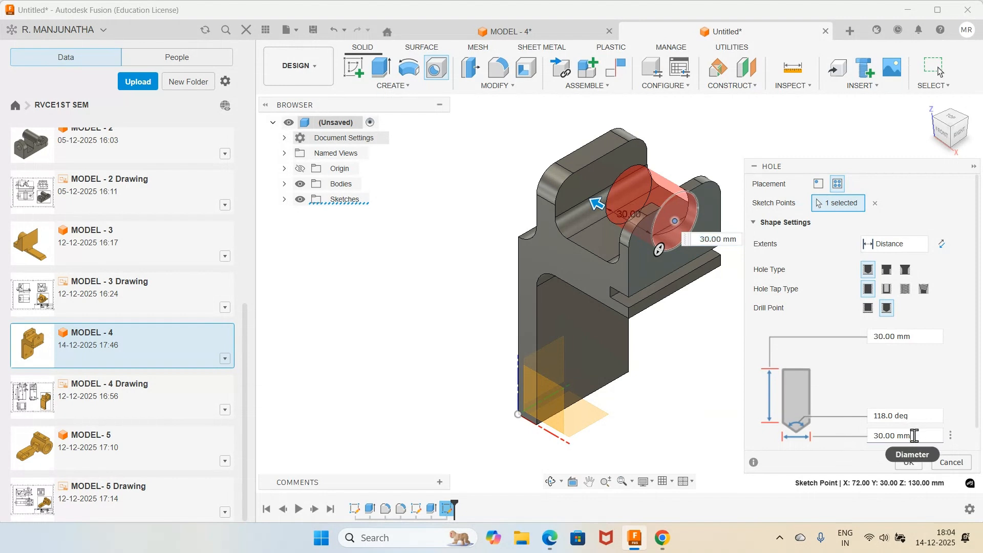
{"action": "key", "text": "ctrl+a"}
{"action": "type", "text": "12"}
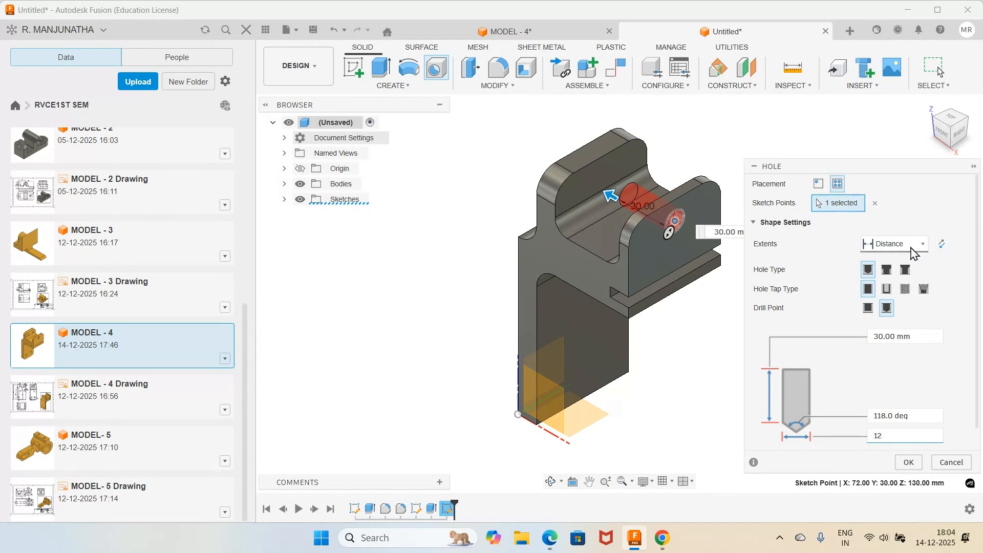
- Give the hole a flat drill point and a depth of 6 mm, and create it
{"action": "left_click", "coordinate": [871, 309]}
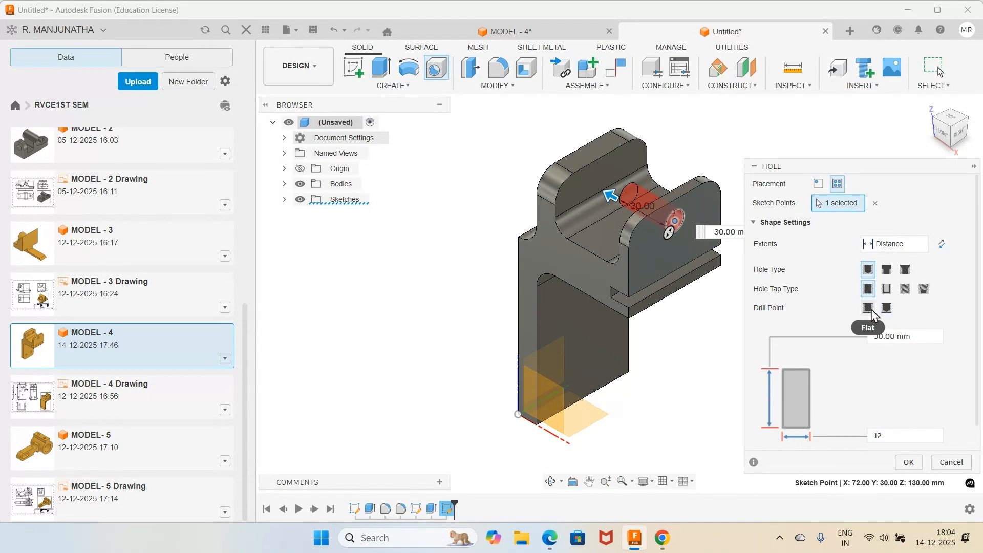
{"action": "left_click", "coordinate": [918, 336]}
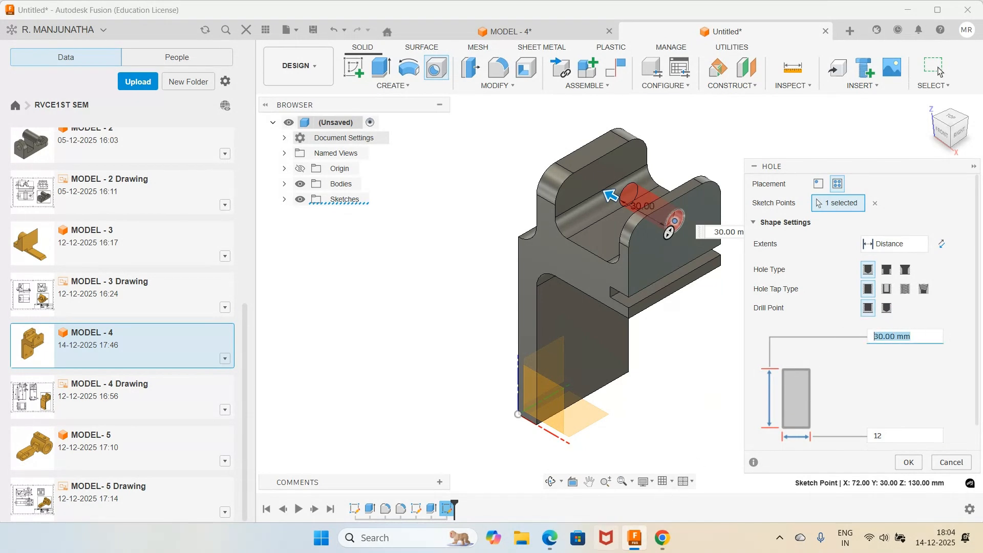
{"action": "left_click", "coordinate": [549, 538]}
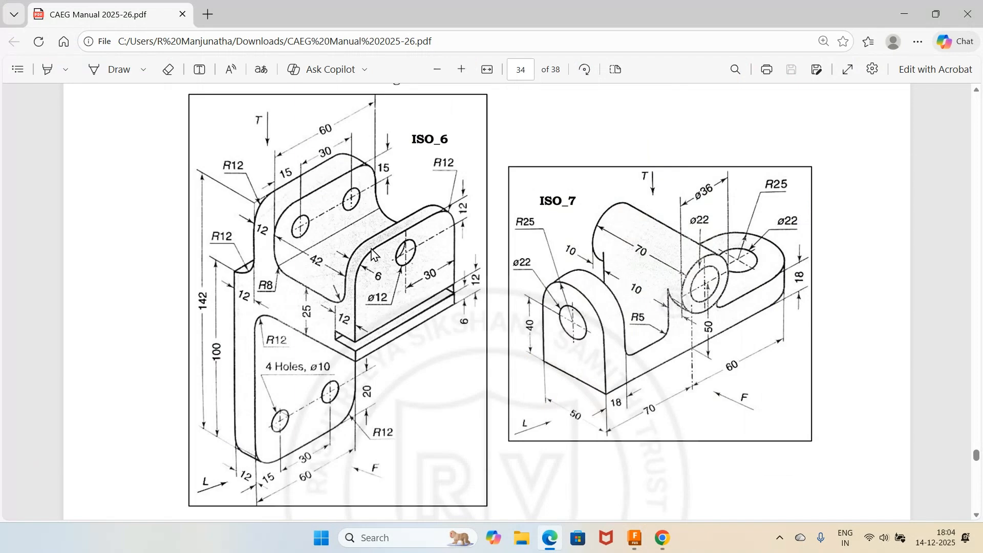
{"action": "left_click", "coordinate": [635, 538]}
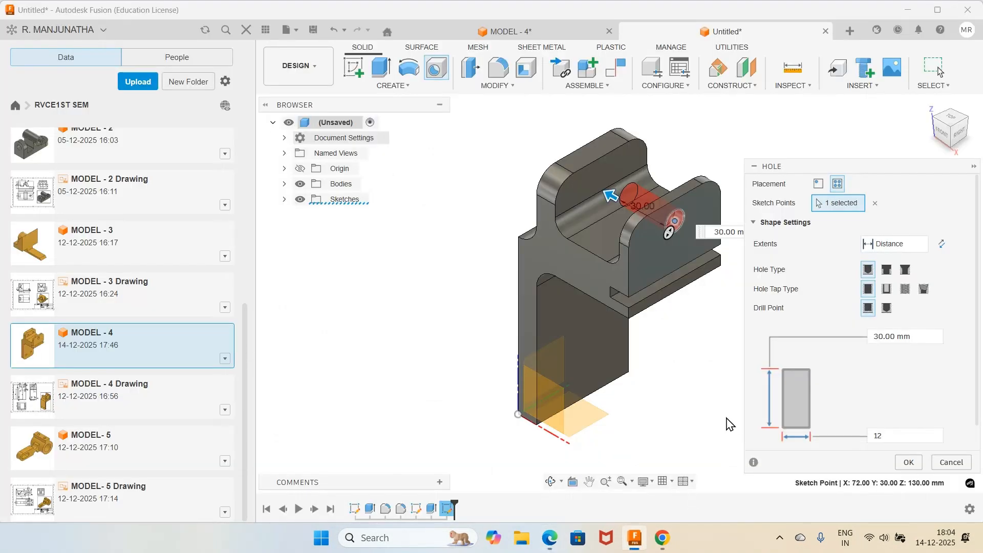
{"action": "left_click", "coordinate": [872, 338]}
{"action": "type", "text": "6"}
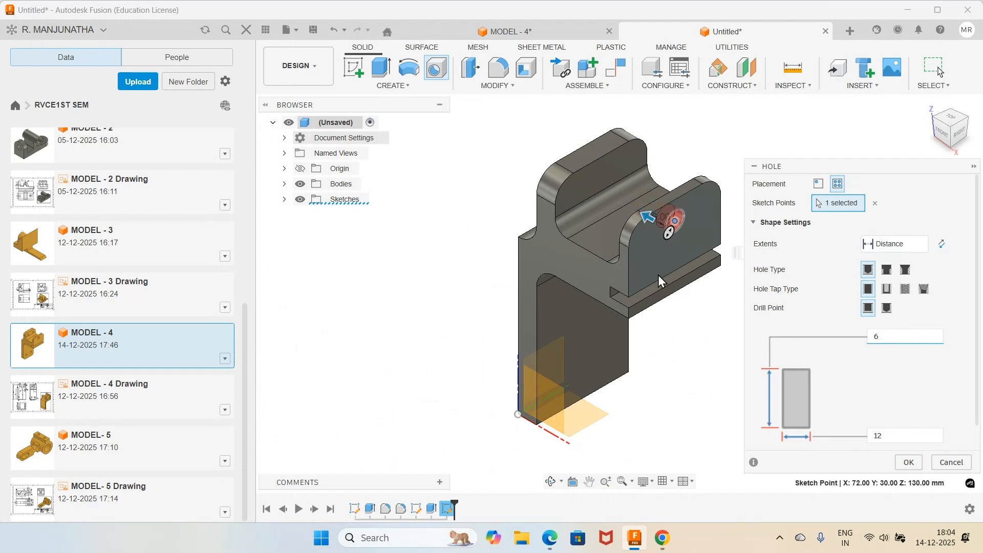
{"action": "left_click", "coordinate": [909, 463]}
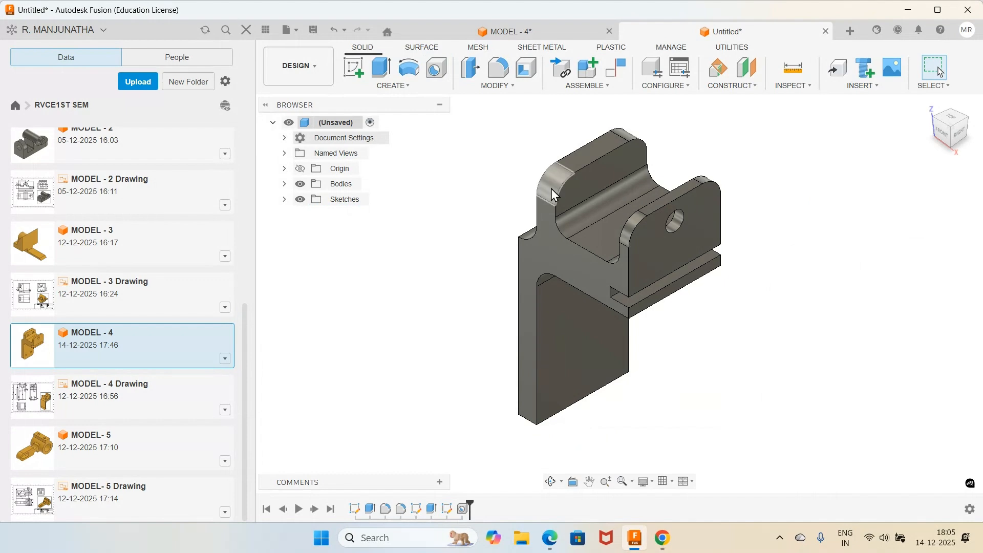
- Check the remaining holes in the ISO_6 drawing and start a new sketch on the bracket
{"action": "left_click", "coordinate": [551, 538]}
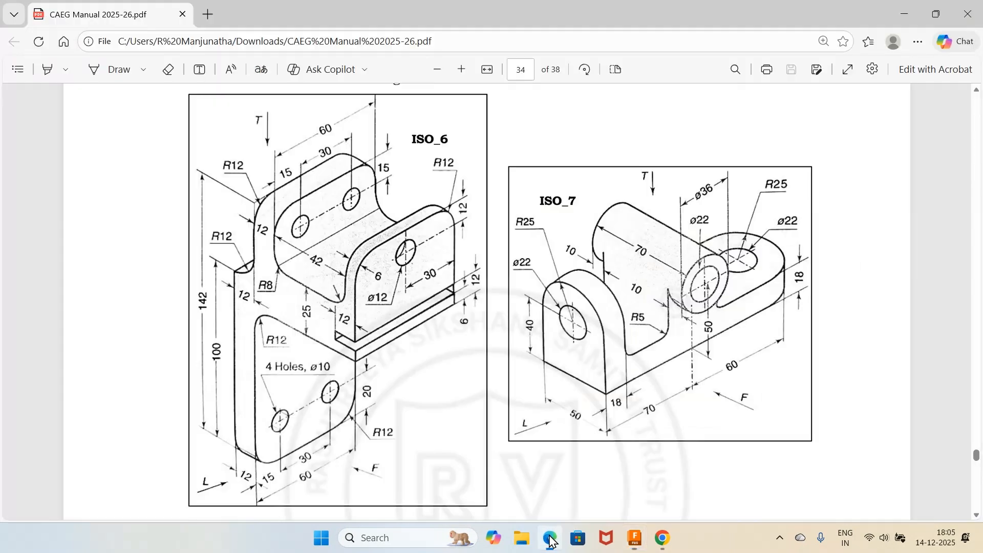
{"action": "mouse_move", "coordinate": [638, 544]}
{"action": "left_click", "coordinate": [637, 546]}
{"action": "left_click", "coordinate": [354, 67]}
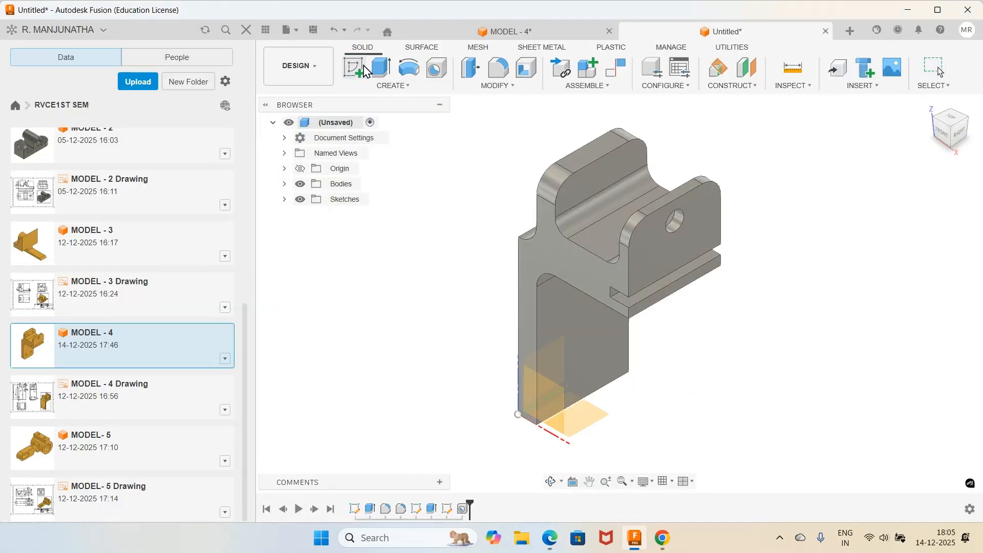
- Start a sketch on the taller lug's inner face and place two sketch points near its upper edge, on either side of the existing hole outline
{"action": "left_click", "coordinate": [607, 183]}
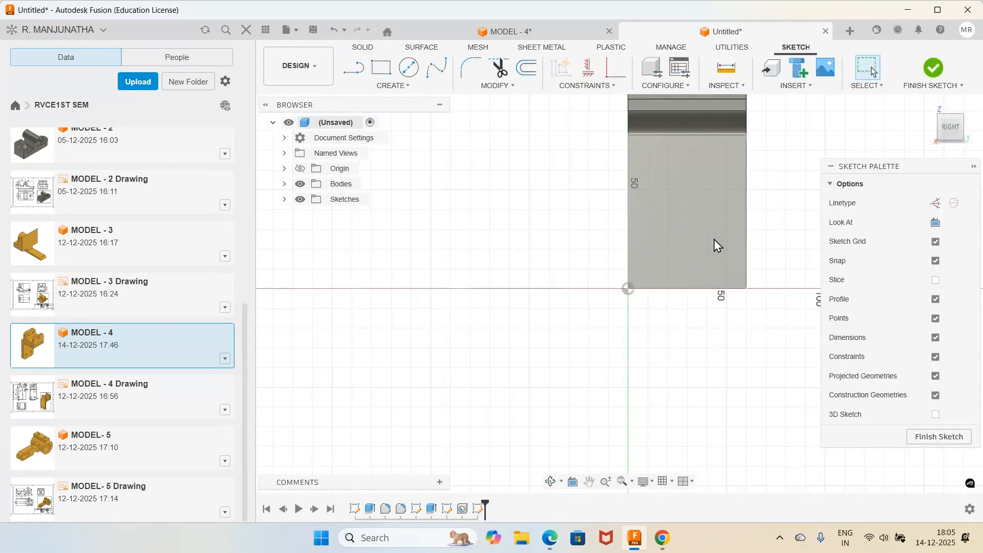
{"action": "scroll", "coordinate": [754, 109], "scroll_direction": "up", "scroll_amount": 5}
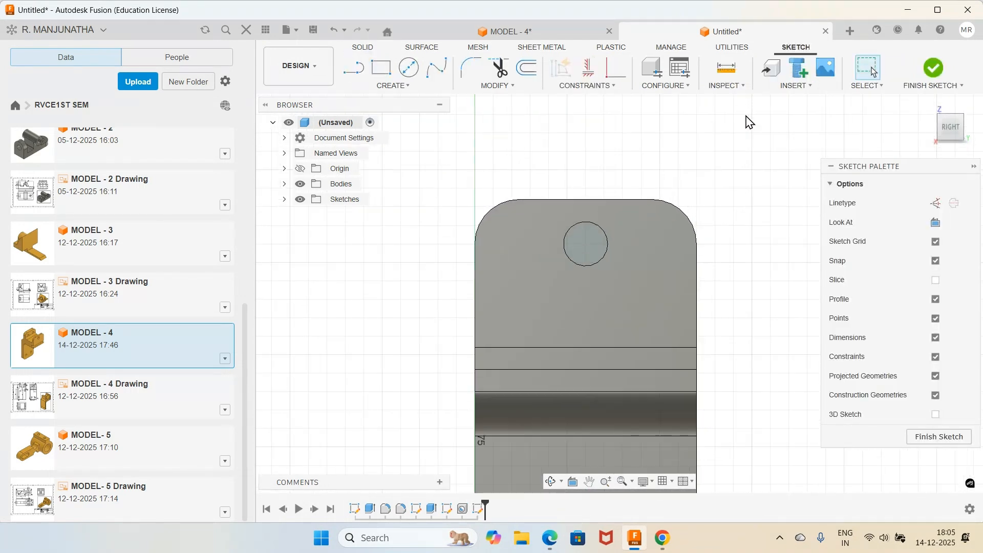
{"action": "scroll", "coordinate": [726, 201], "scroll_direction": "up", "scroll_amount": 2}
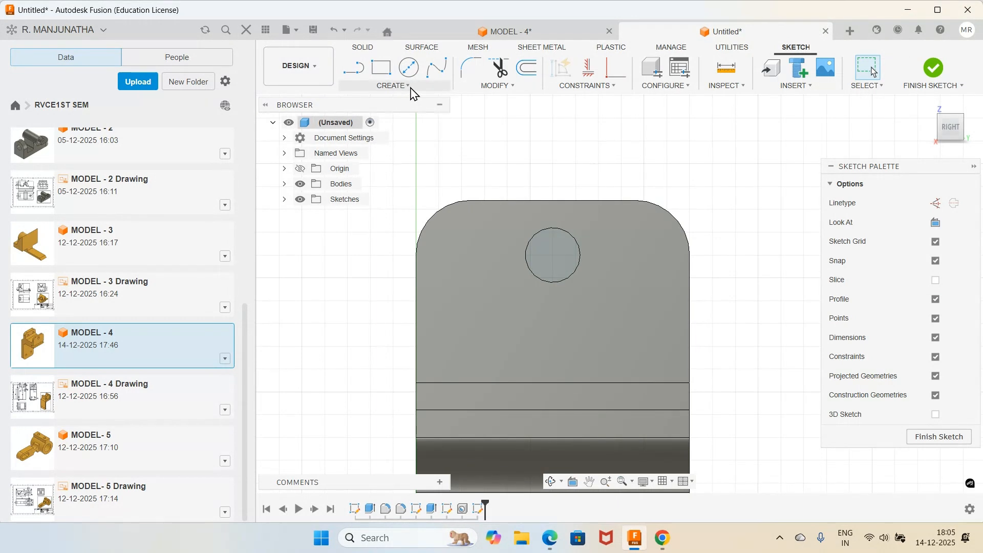
{"action": "left_click", "coordinate": [394, 86]}
{"action": "left_click", "coordinate": [357, 220]}
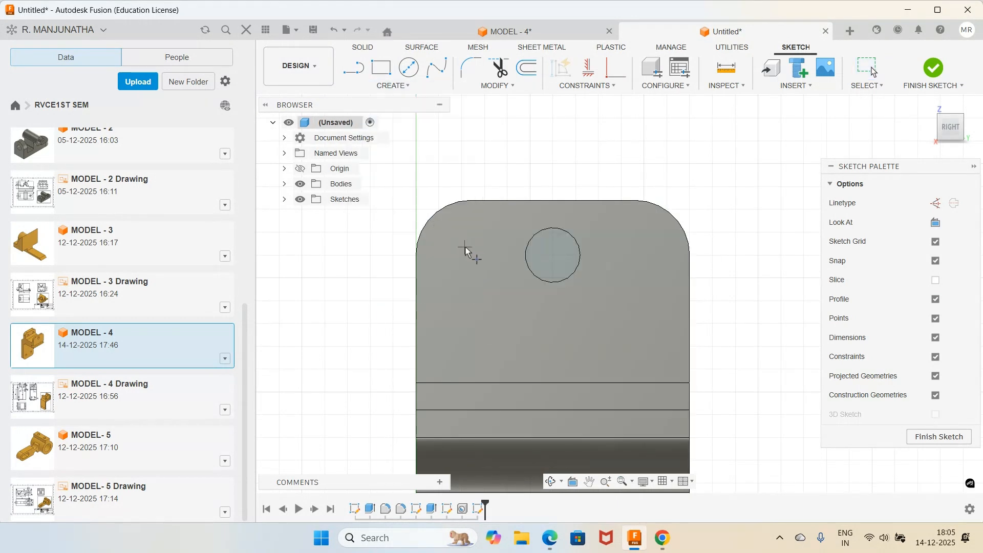
{"action": "left_click", "coordinate": [471, 249]}
{"action": "left_click", "coordinate": [635, 234]}
- Align the two sketch points level with each other using a Horizontal/Vertical constraint
{"action": "left_click", "coordinate": [589, 67]}
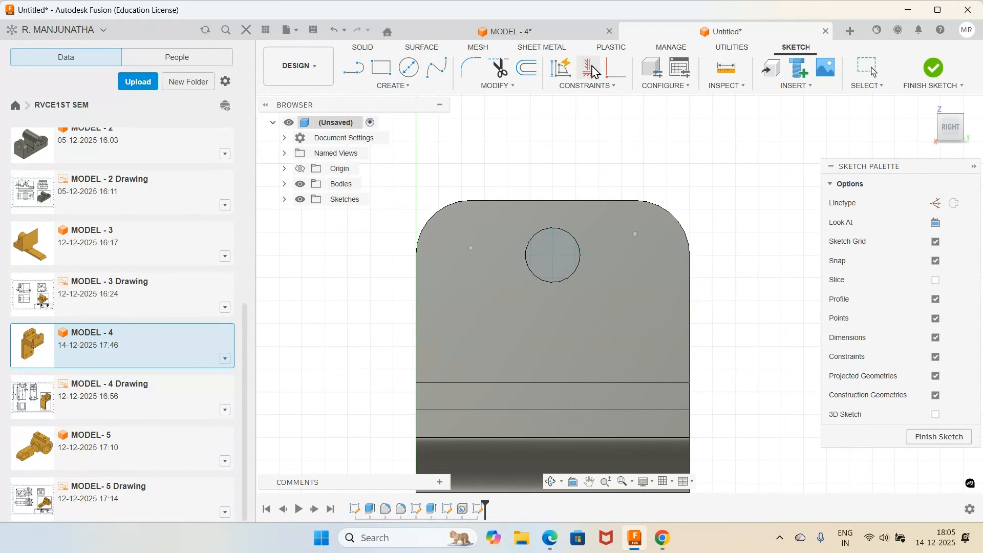
{"action": "left_click", "coordinate": [471, 248]}
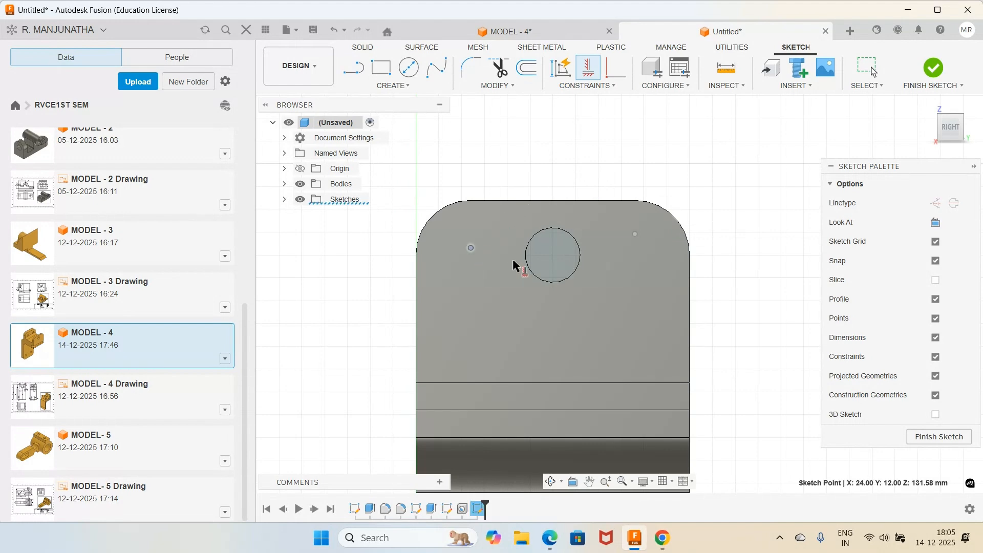
{"action": "left_click", "coordinate": [635, 234]}
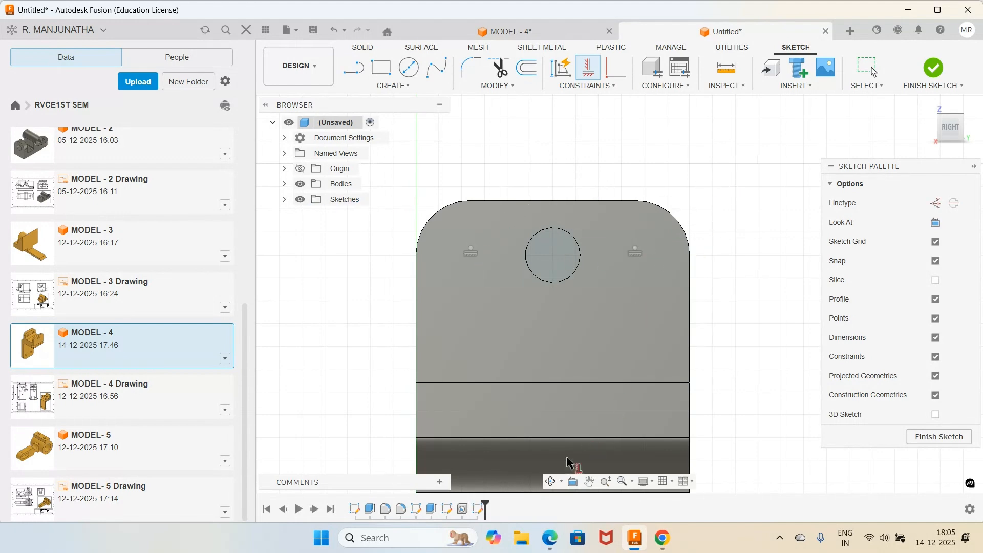
- Check the ISO_6 drawing in the manual PDF in Edge and dimension the left sketch point 15 mm from the lug's left edge
{"action": "left_click", "coordinate": [553, 541]}
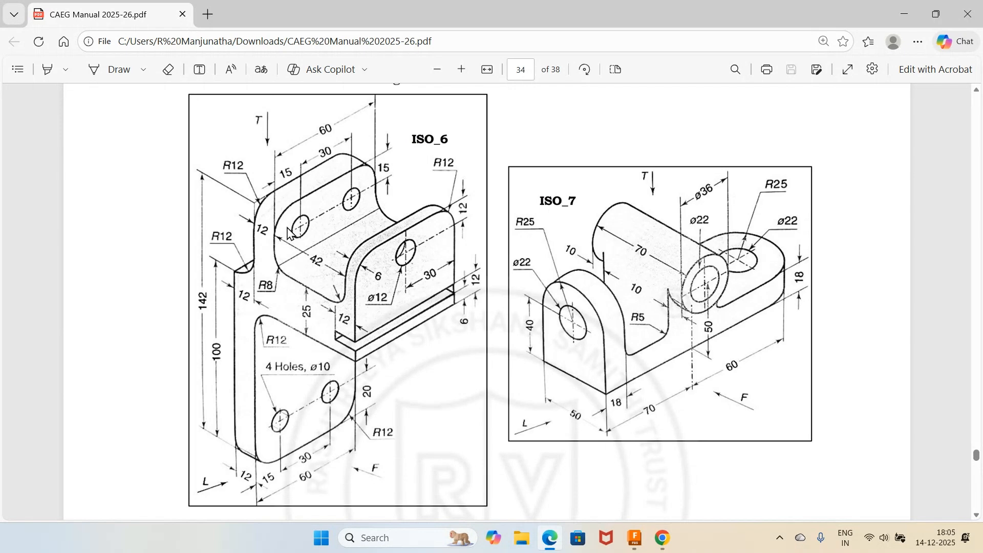
{"action": "left_click", "coordinate": [634, 538]}
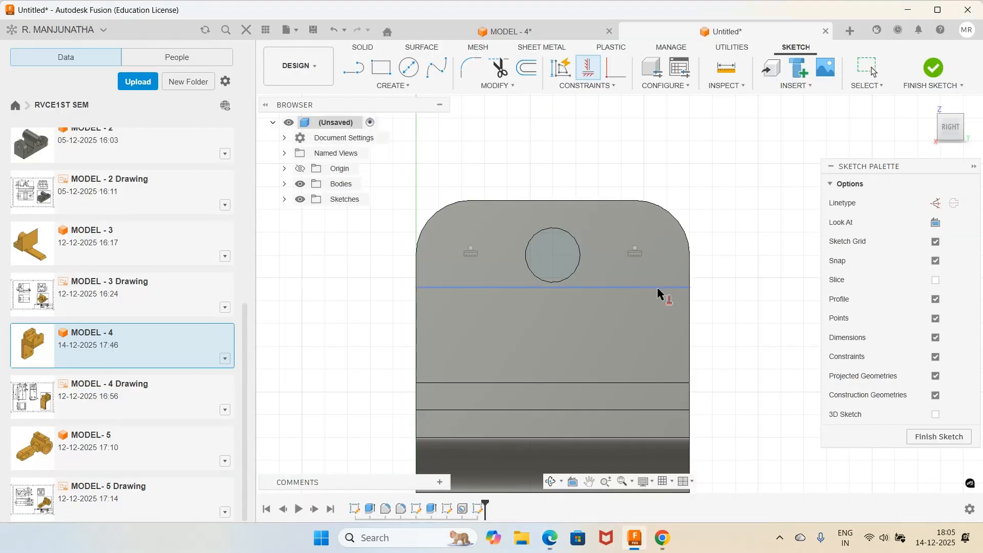
{"action": "left_click", "coordinate": [415, 260]}
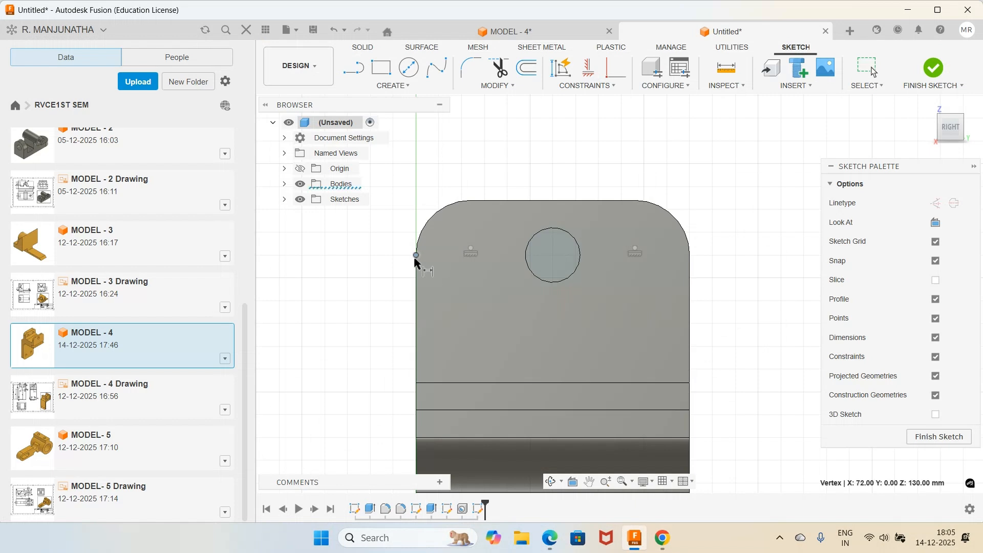
{"action": "left_click", "coordinate": [471, 251]}
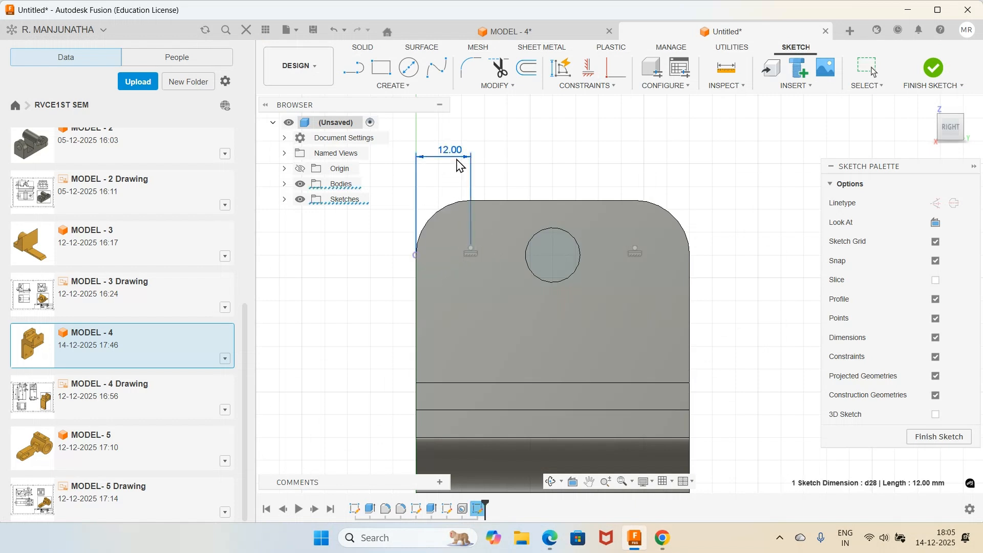
{"action": "left_click", "coordinate": [461, 158]}
{"action": "type", "text": "15"}
{"action": "key", "text": "Return"}
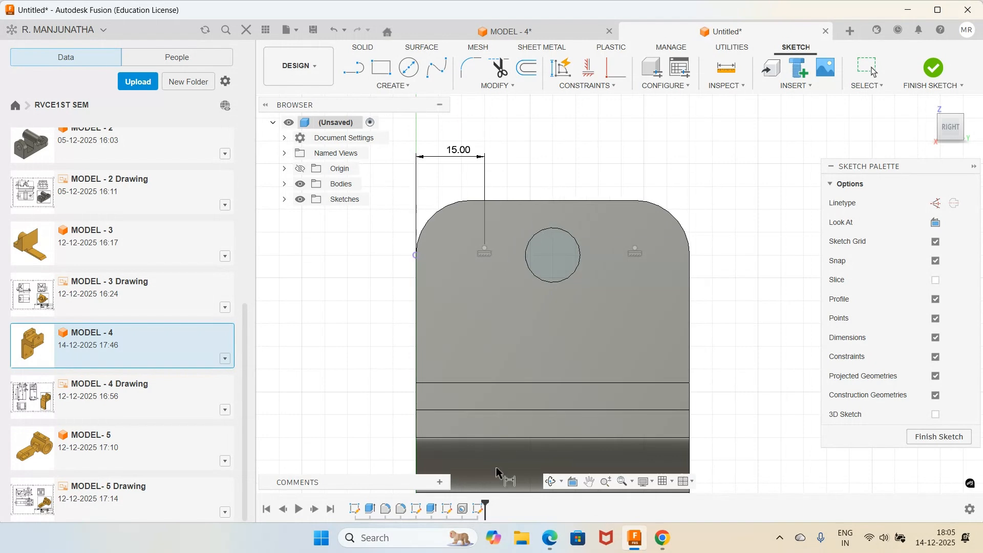
- Recheck the ISO_6 drawing in Edge and dimension the left sketch point 15 mm below the lug's top edge
{"action": "left_click", "coordinate": [522, 540]}
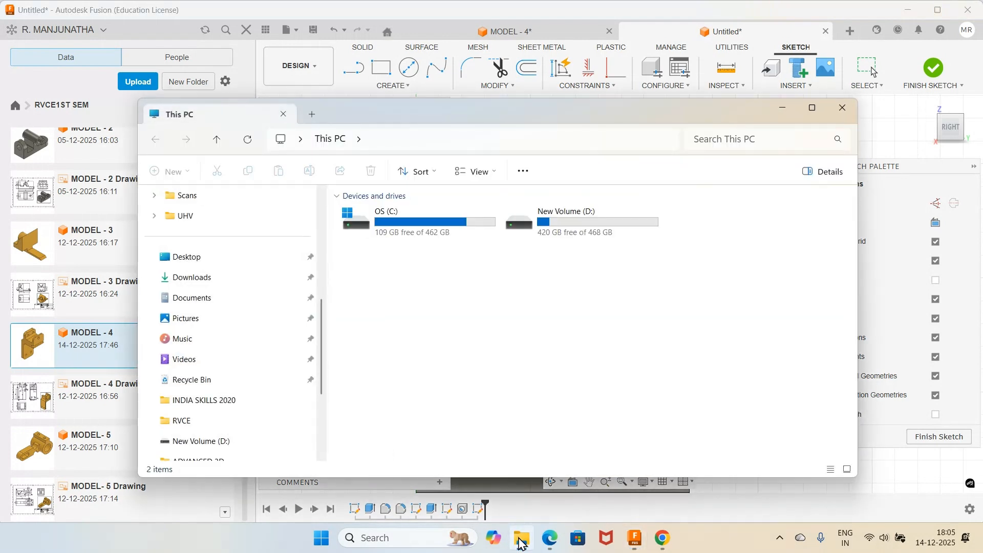
{"action": "left_click", "coordinate": [522, 542]}
{"action": "left_click", "coordinate": [551, 540]}
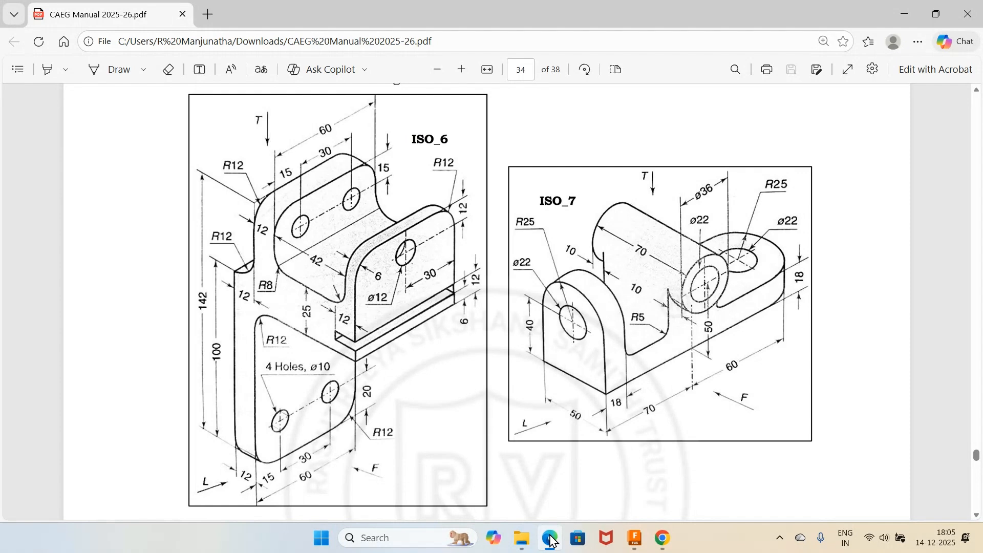
{"action": "left_click", "coordinate": [551, 539]}
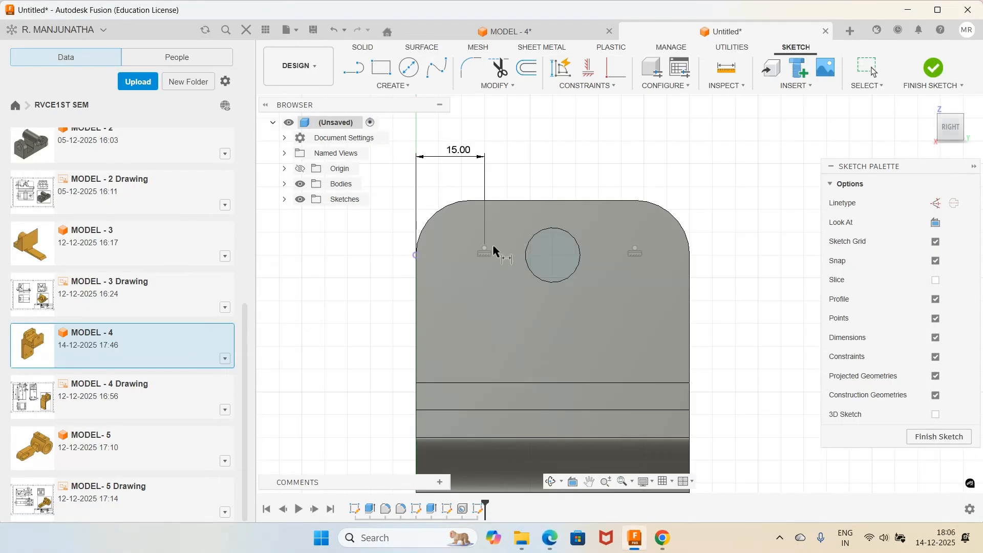
{"action": "left_click", "coordinate": [487, 249]}
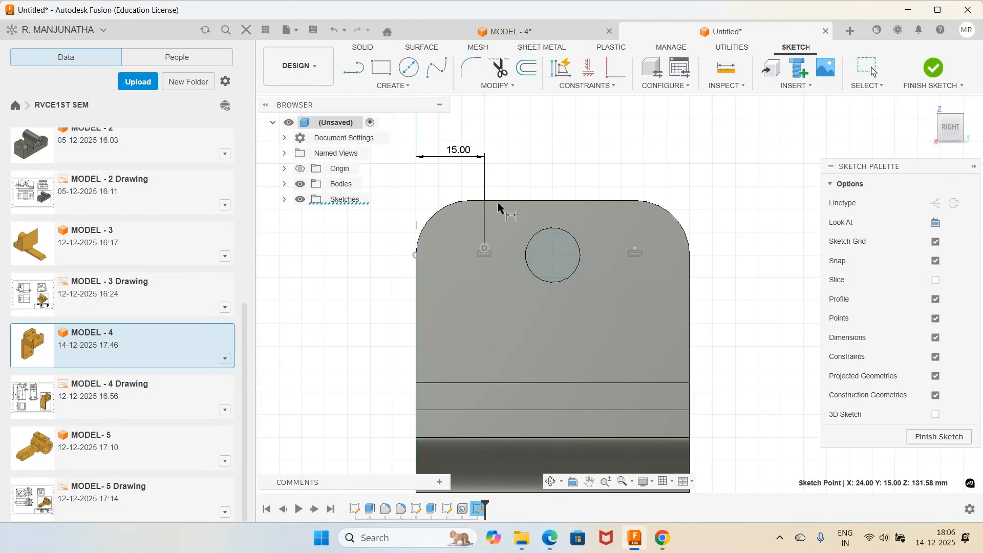
{"action": "left_click", "coordinate": [498, 203]}
{"action": "left_click", "coordinate": [512, 219]}
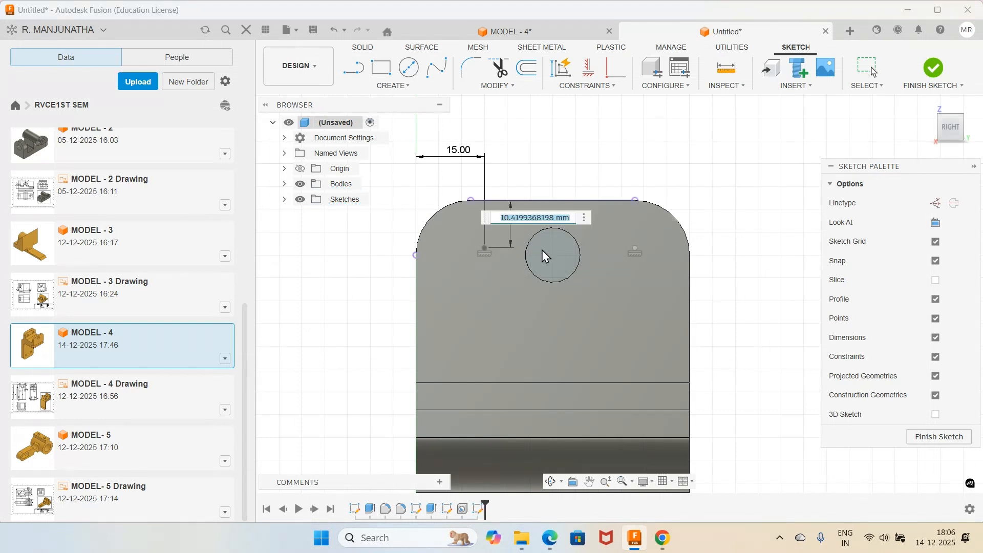
{"action": "type", "text": "15"}
{"action": "key", "text": "Return"}
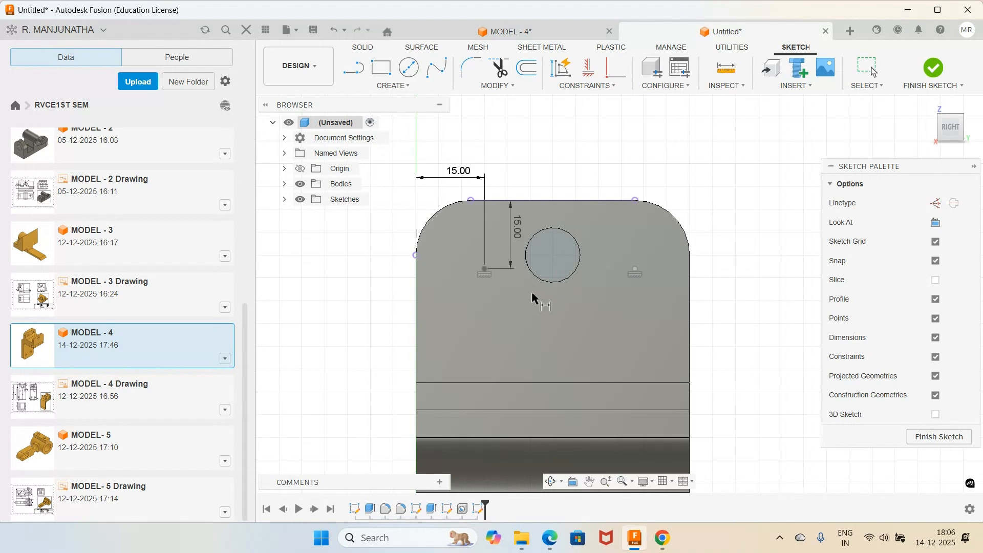
- Dimension the spacing between the two sketch points as 30 mm and finish the sketch
{"action": "left_click", "coordinate": [482, 269]}
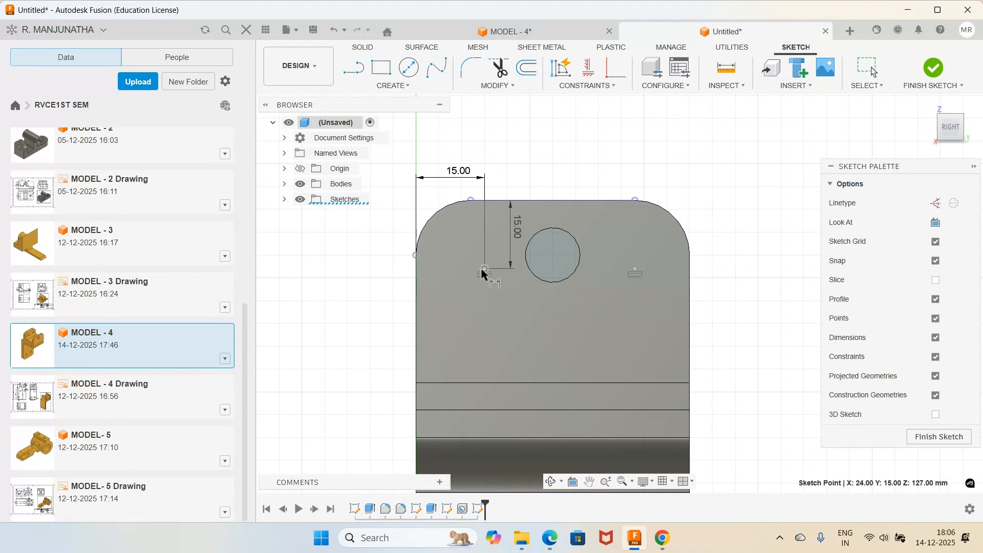
{"action": "left_click", "coordinate": [635, 271]}
{"action": "left_click", "coordinate": [594, 153]}
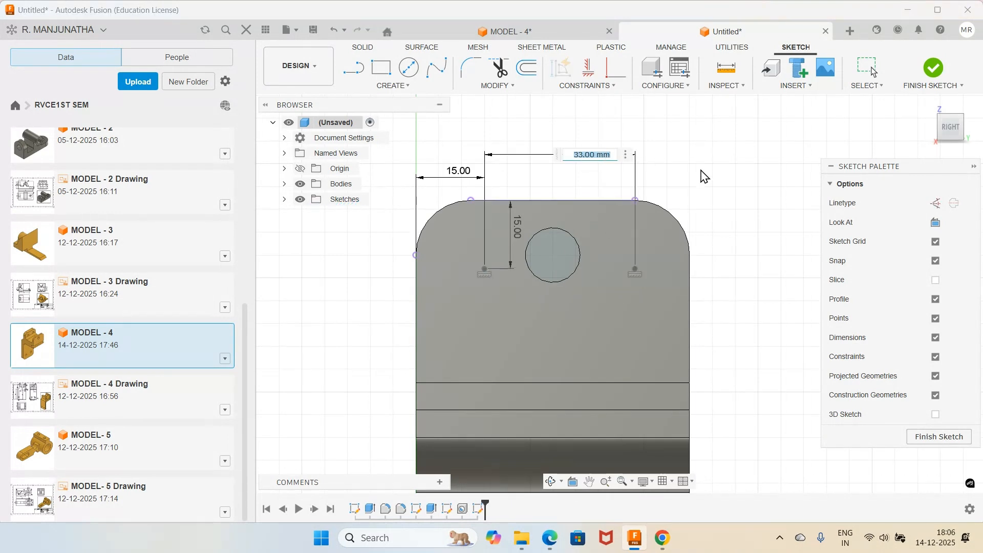
{"action": "type", "text": "30"}
{"action": "key", "text": "Return"}
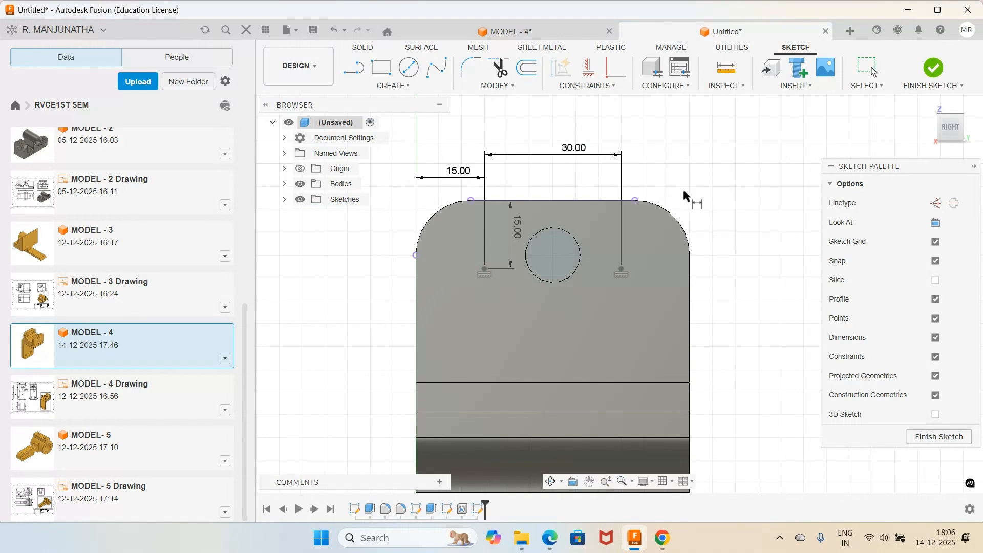
{"action": "left_click", "coordinate": [933, 67]}
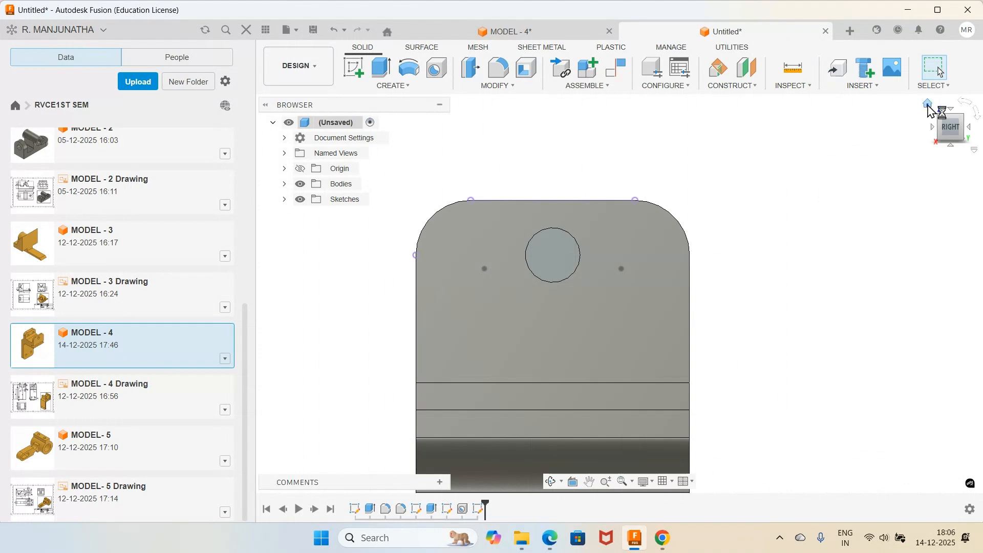
- Examine the sketch points on the model and compare their positions with the ISO_6 drawing in Edge
{"action": "left_click", "coordinate": [932, 105]}
{"action": "scroll", "coordinate": [594, 216], "scroll_direction": "up", "scroll_amount": 5}
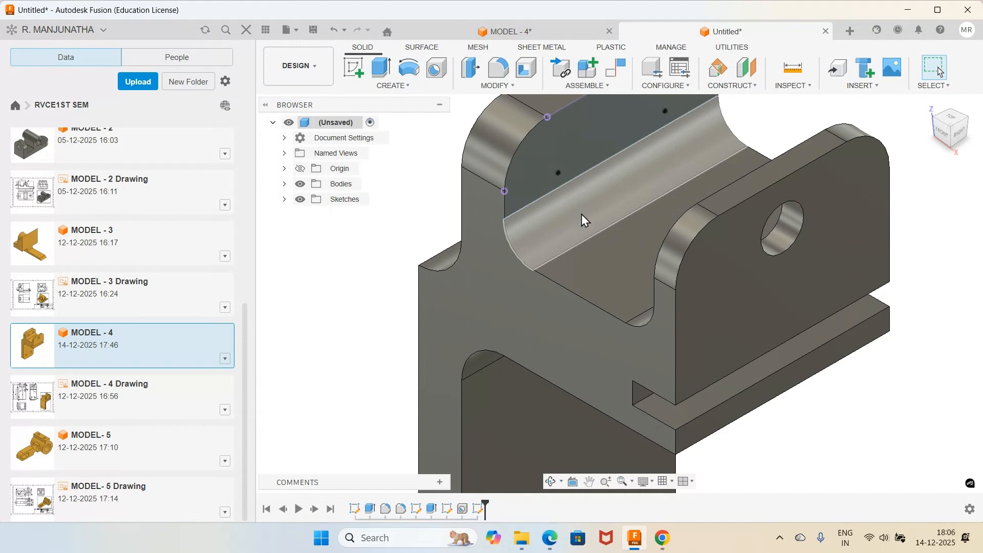
{"action": "scroll", "coordinate": [567, 379], "scroll_direction": "down", "scroll_amount": 5}
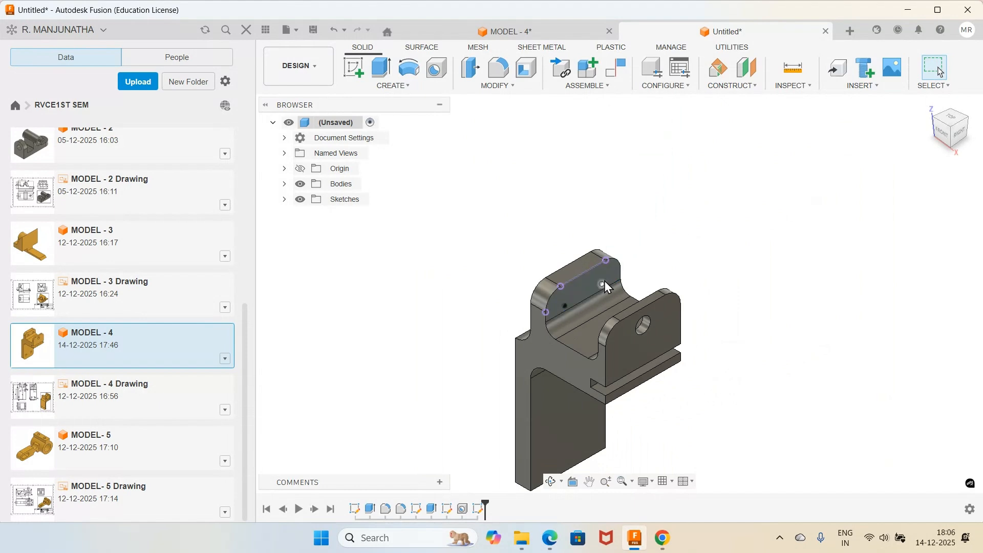
{"action": "left_click", "coordinate": [557, 544]}
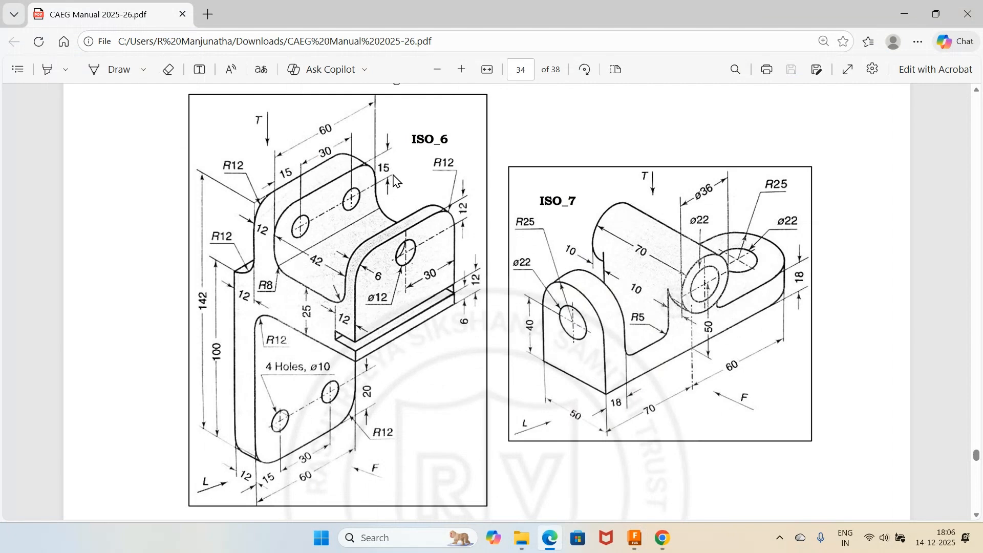
{"action": "left_click", "coordinate": [635, 540]}
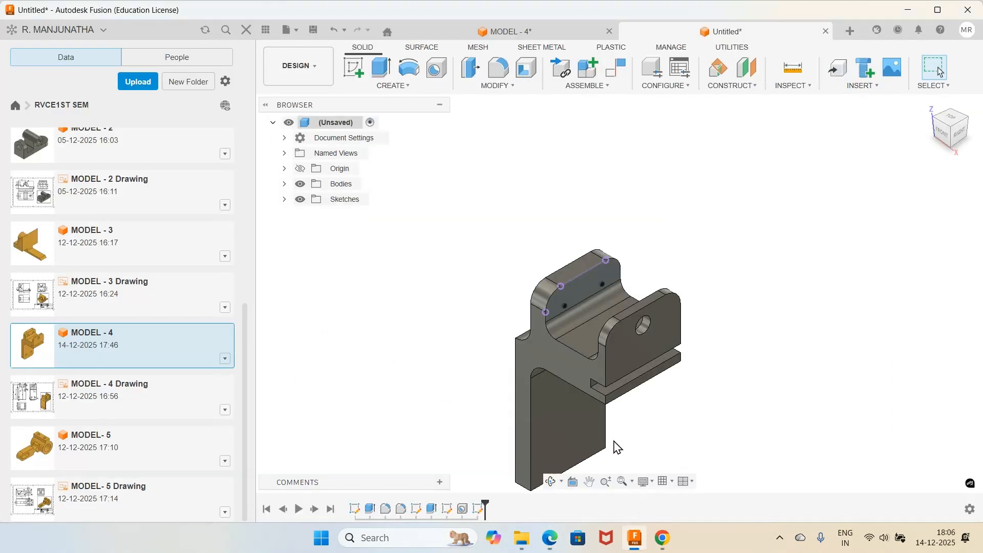
- Reopen the sketch with the two points and set their distance below the lug's top edge to 12 mm
{"action": "right_click", "coordinate": [478, 512]}
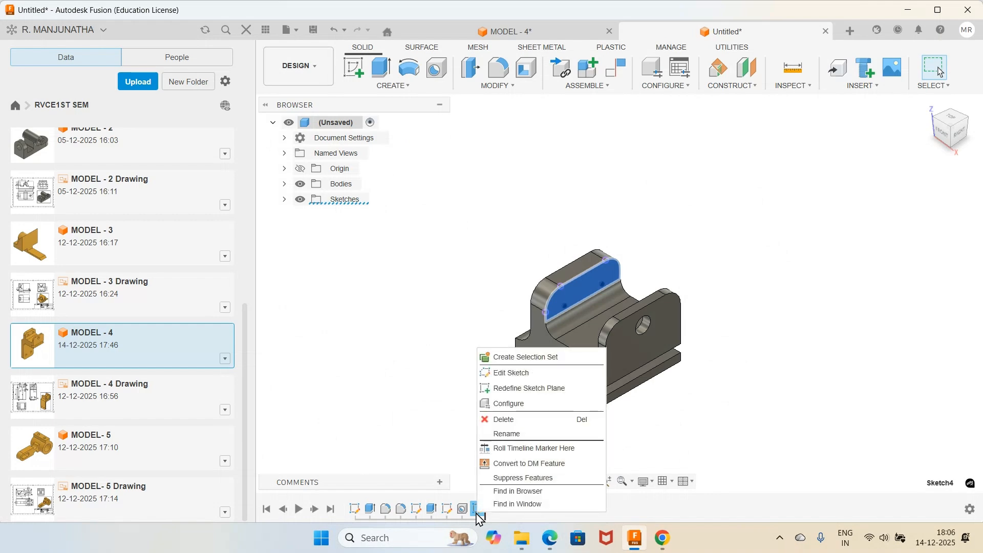
{"action": "left_click", "coordinate": [504, 373]}
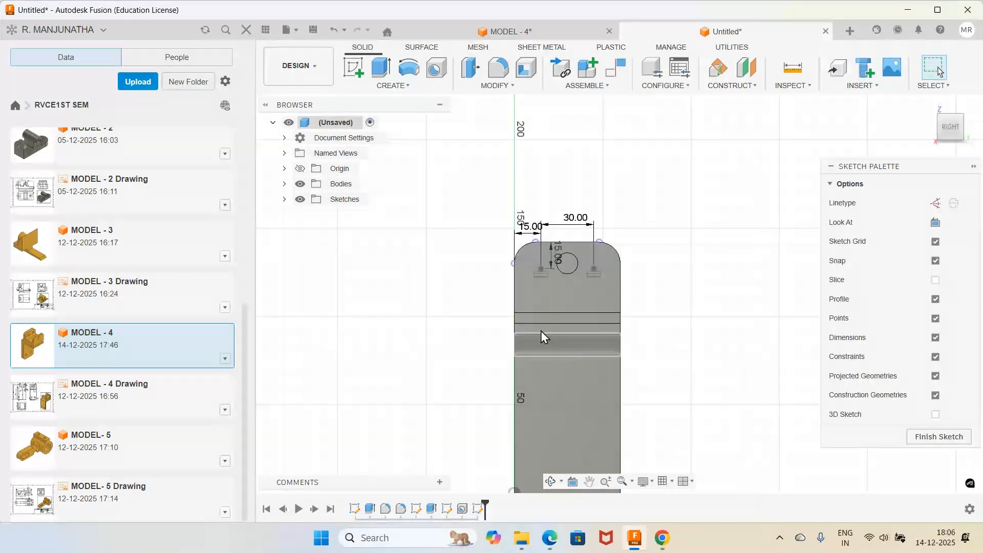
{"action": "scroll", "coordinate": [580, 261], "scroll_direction": "up", "scroll_amount": 6}
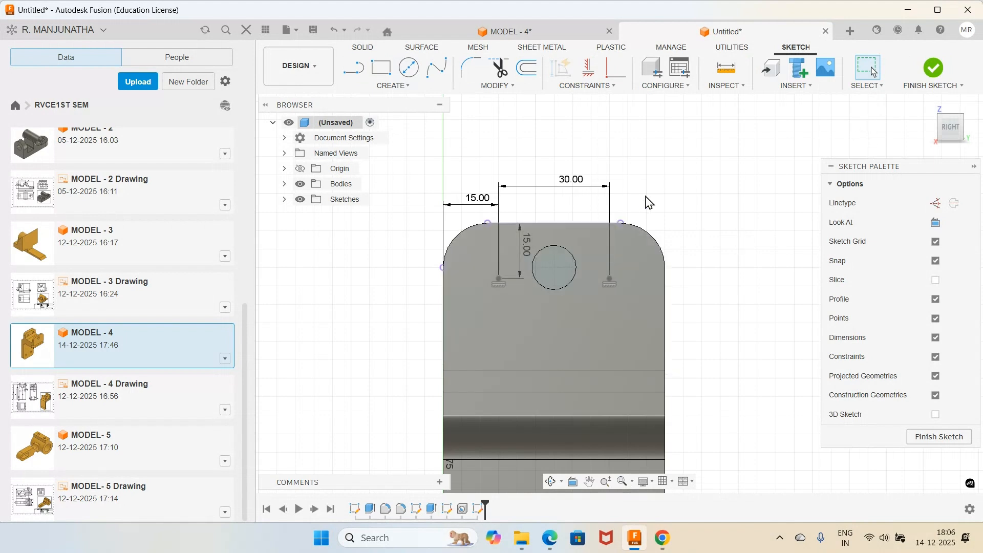
{"action": "left_click", "coordinate": [528, 247]}
{"action": "left_click", "coordinate": [610, 192]}
{"action": "key", "text": "d"}
{"action": "left_click", "coordinate": [526, 253]}
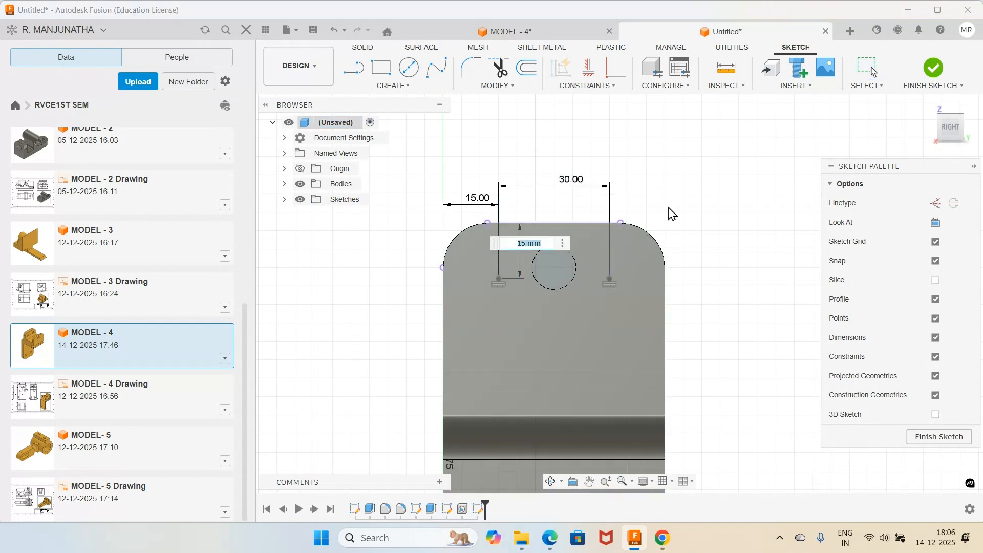
{"action": "key", "text": "Return"}
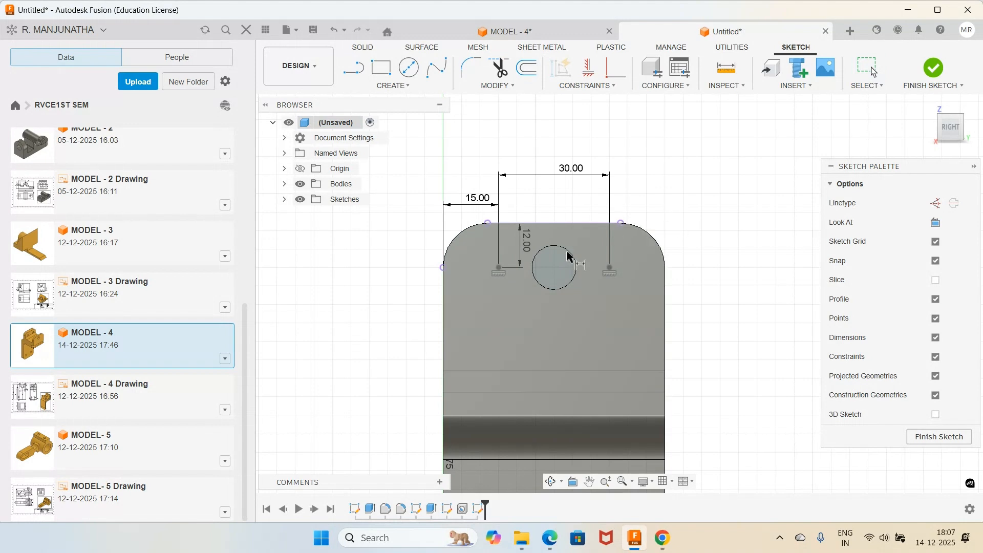
- Set the sketch points' distance below the lug's top edge to 10 mm, finish the sketch and return to the home view
{"action": "double_click", "coordinate": [526, 252]}
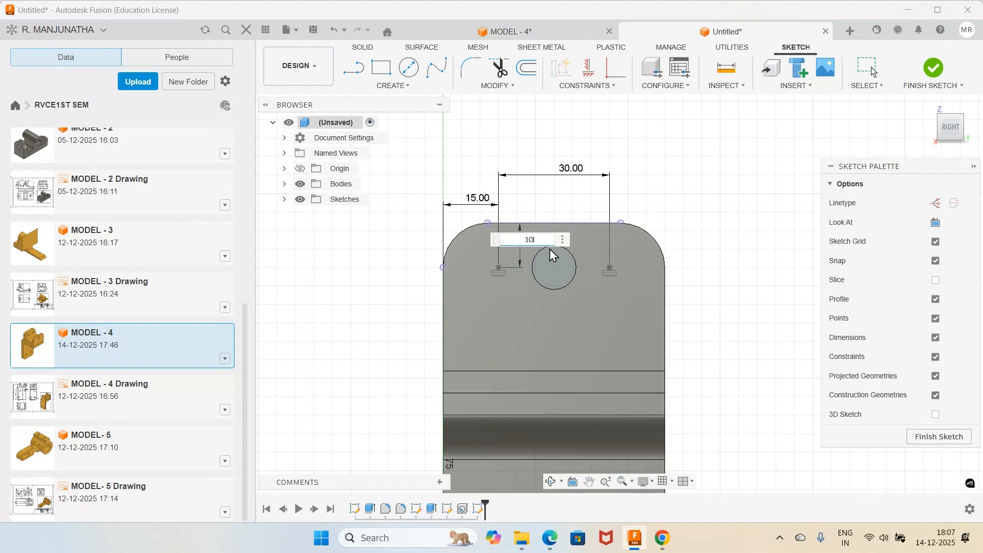
{"action": "key", "text": "Return"}
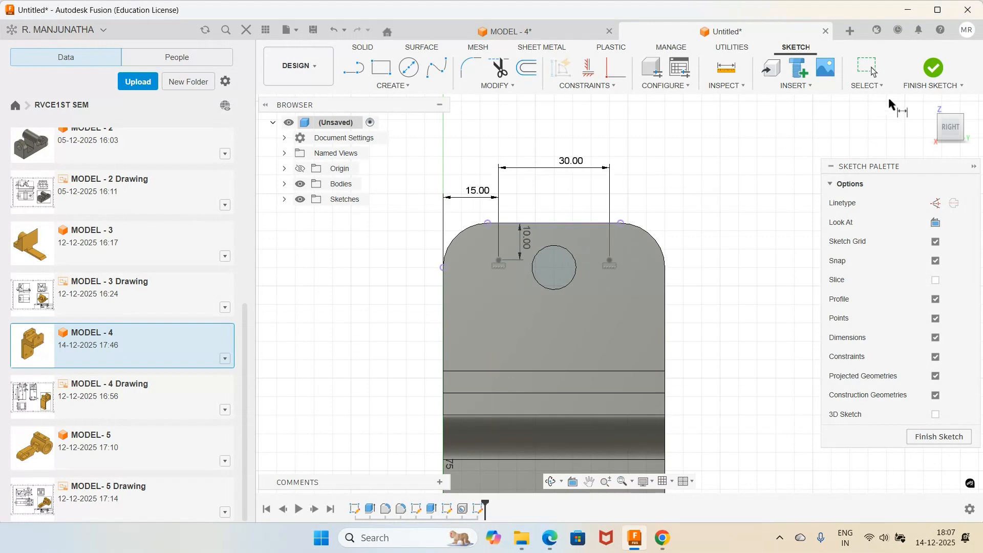
{"action": "left_click", "coordinate": [933, 68]}
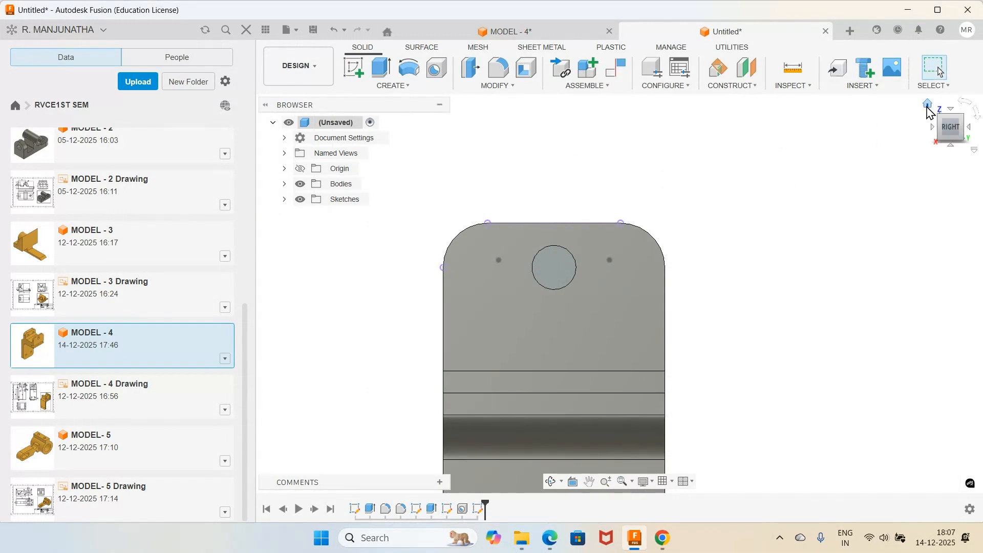
{"action": "left_click", "coordinate": [928, 104]}
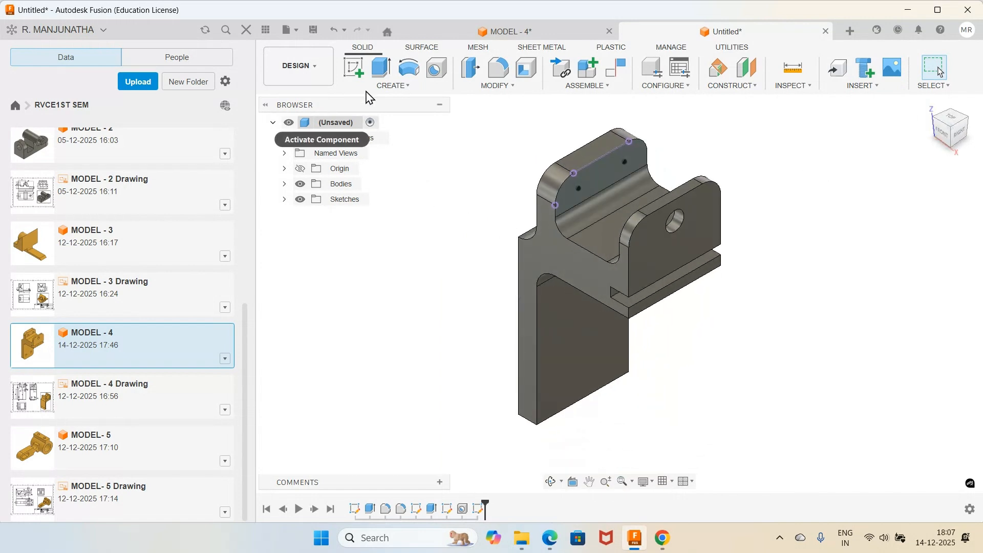
- Create 10 mm diameter simple holes with extent All at both sketch points in the taller lug, checking the diameter in the ISO_6 drawing
{"action": "left_click", "coordinate": [436, 67]}
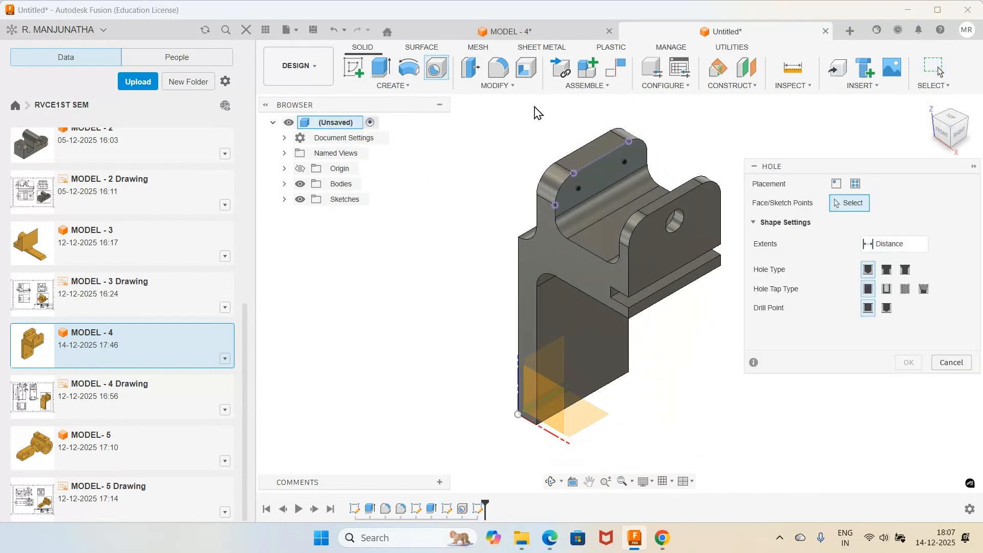
{"action": "left_click", "coordinate": [580, 188]}
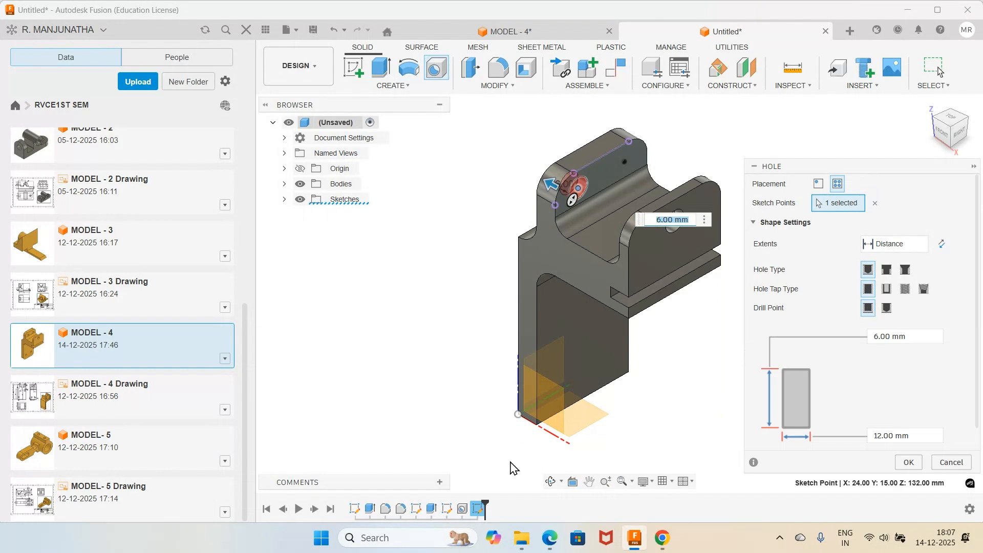
{"action": "left_click", "coordinate": [551, 543]}
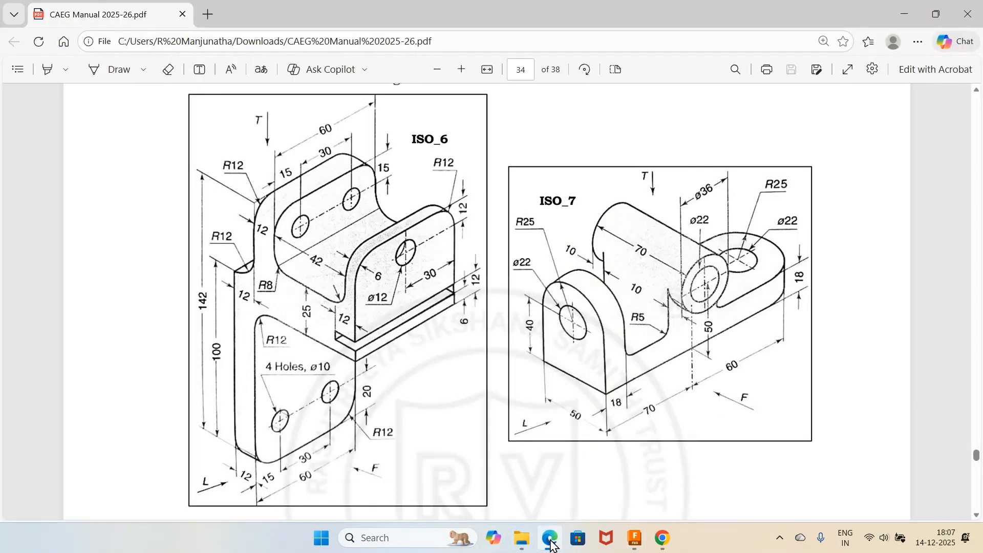
{"action": "left_click", "coordinate": [551, 543]}
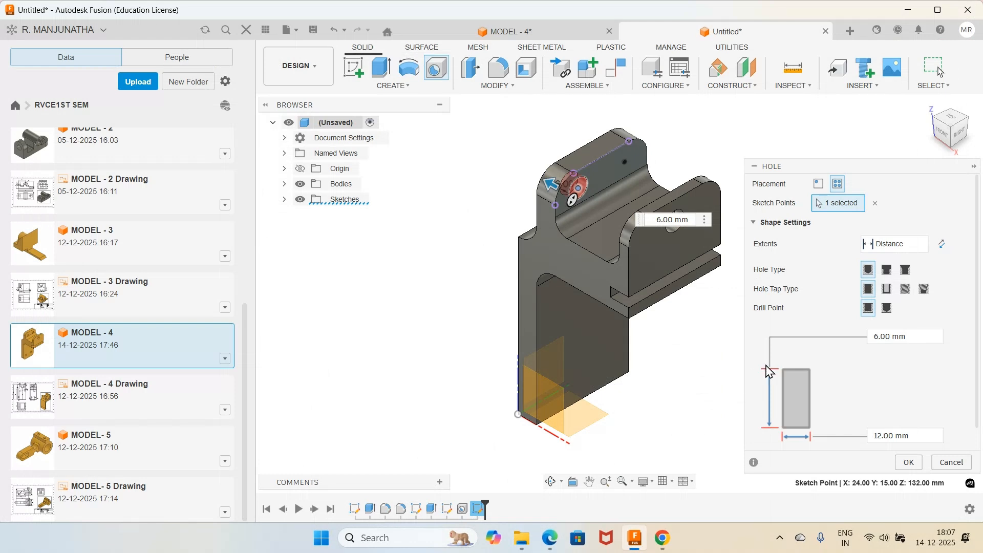
{"action": "left_click", "coordinate": [918, 437]}
{"action": "type", "text": "10"}
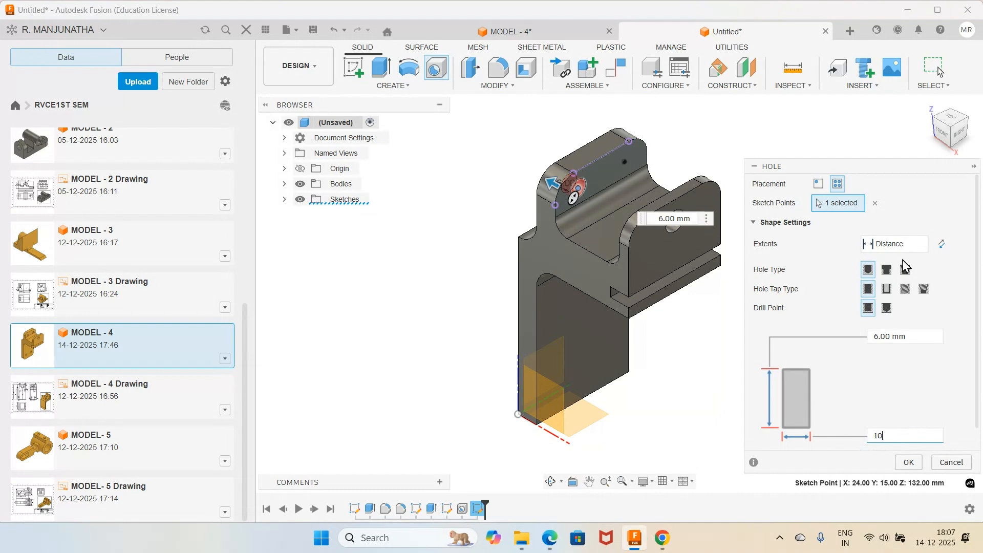
{"action": "left_click", "coordinate": [916, 250]}
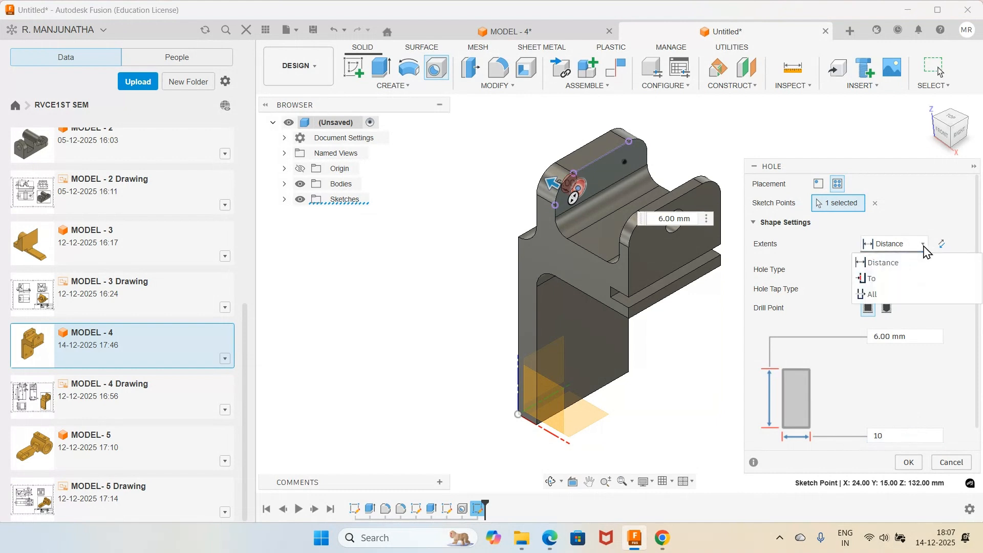
{"action": "left_click", "coordinate": [872, 295]}
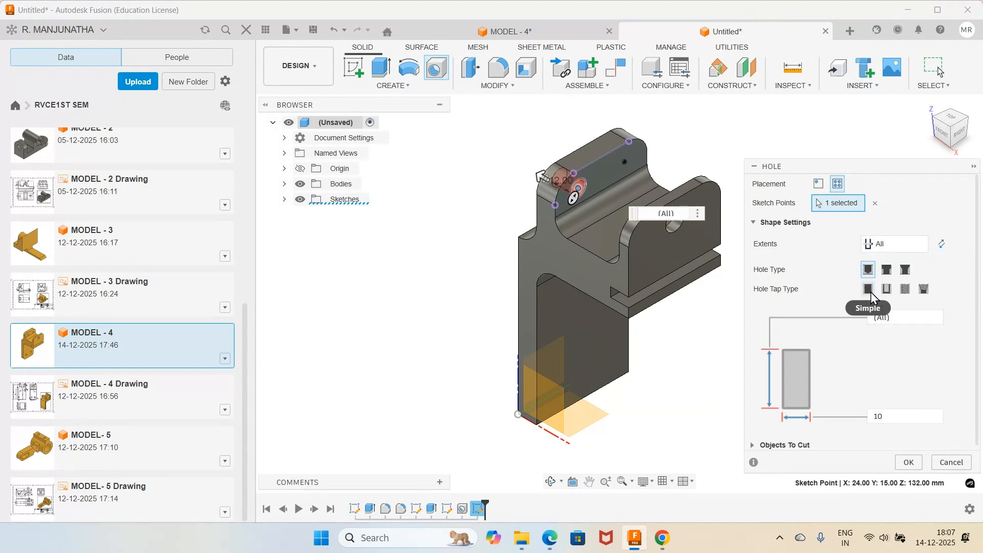
{"action": "left_click", "coordinate": [627, 167]}
{"action": "left_click", "coordinate": [908, 462]}
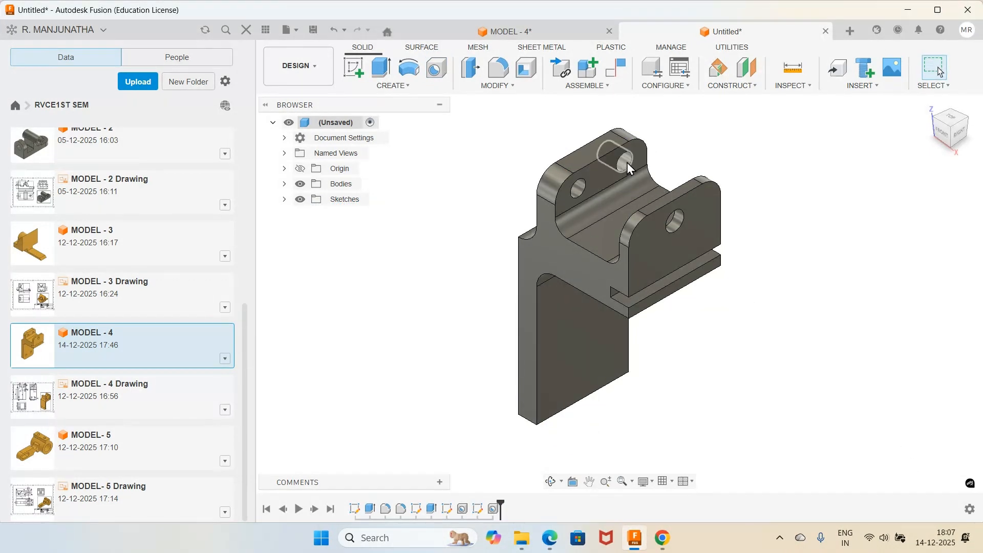
- Fillet the two bottom corner edges of the back plate after checking the corner radius in the ISO_6 drawing, and restore the home view
{"action": "left_click", "coordinate": [550, 538]}
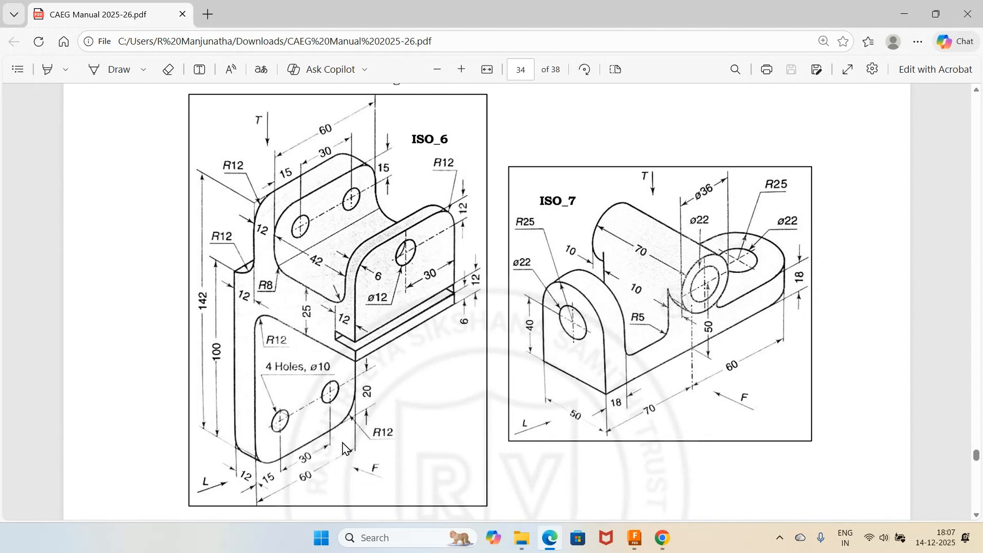
{"action": "left_click", "coordinate": [635, 538]}
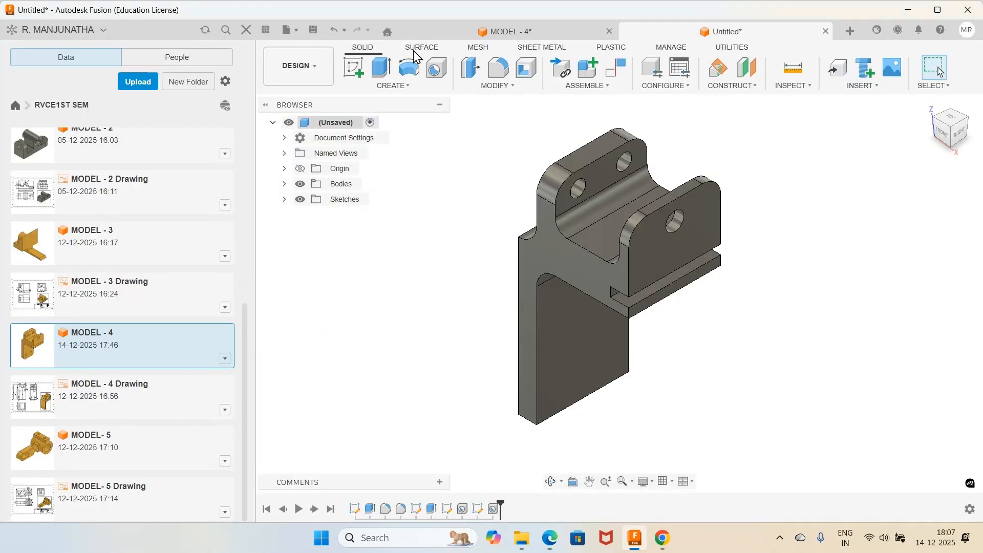
{"action": "left_click", "coordinate": [501, 67]}
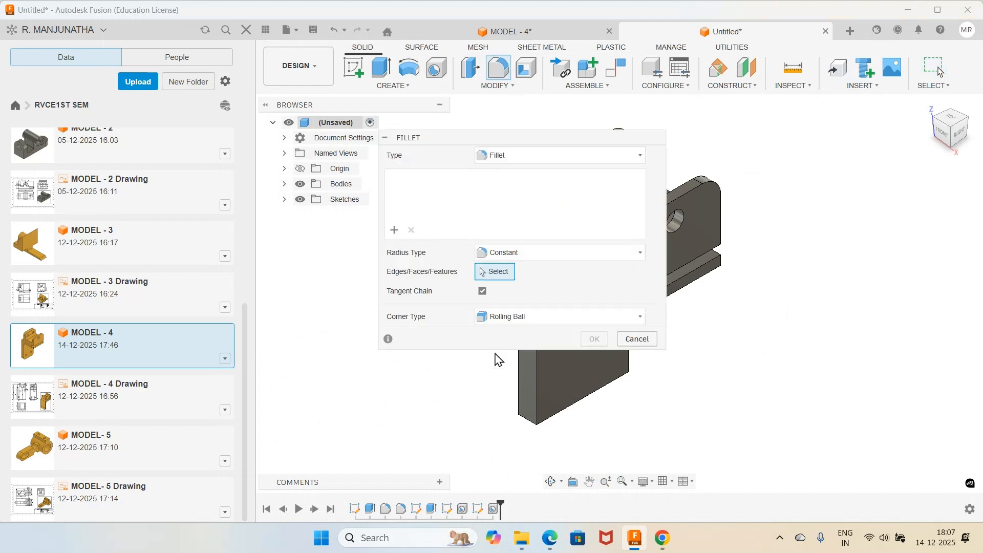
{"action": "left_click", "coordinate": [524, 423]}
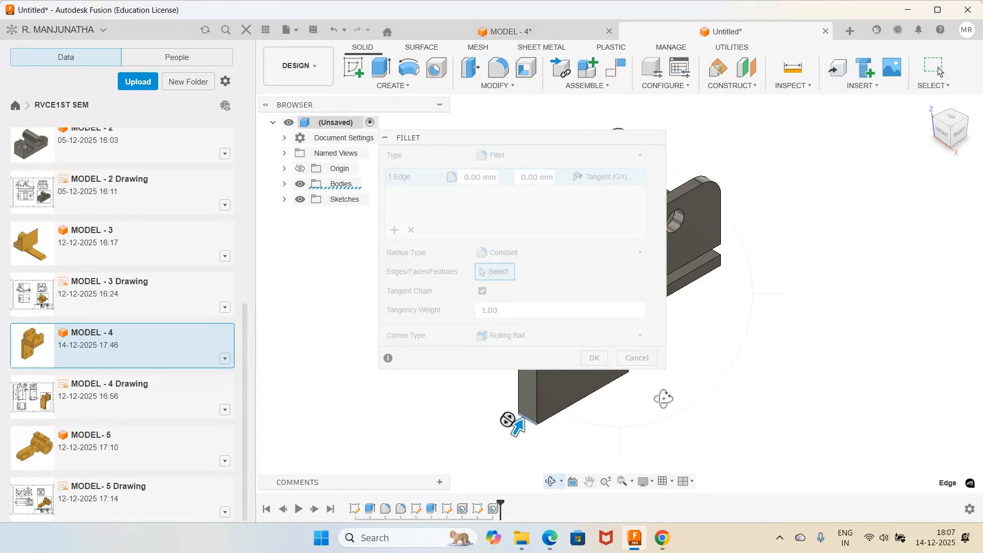
{"action": "middle_click_drag", "start_coordinate": [707, 336], "coordinate": [614, 408], "text": "shift"}
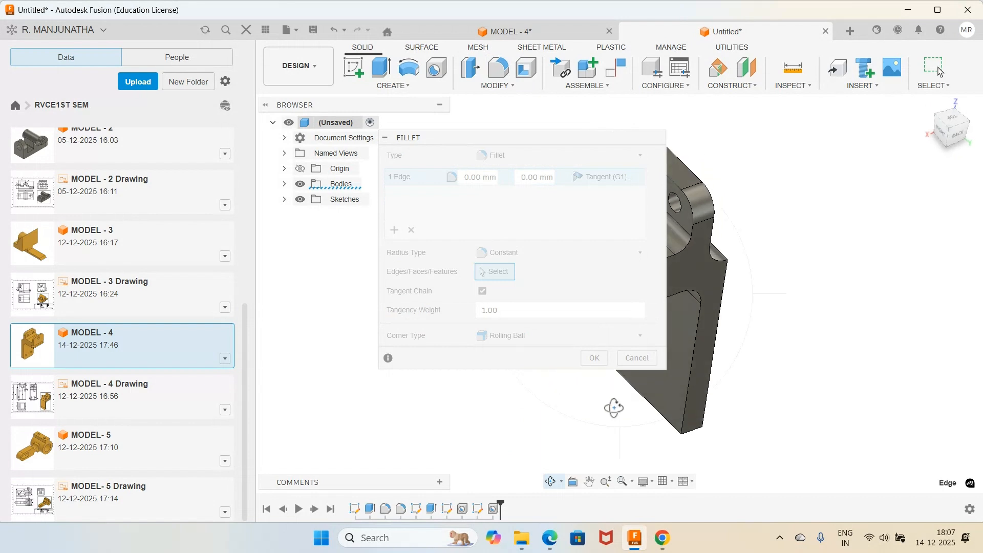
{"action": "right_click", "coordinate": [613, 413]}
{"action": "left_click", "coordinate": [584, 470]}
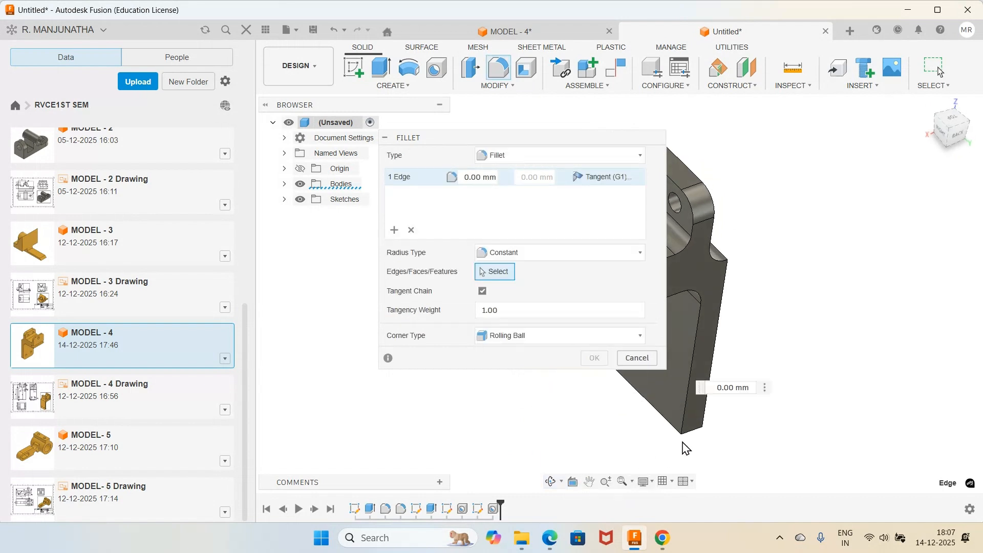
{"action": "left_click", "coordinate": [696, 432]}
{"action": "type", "text": "1"}
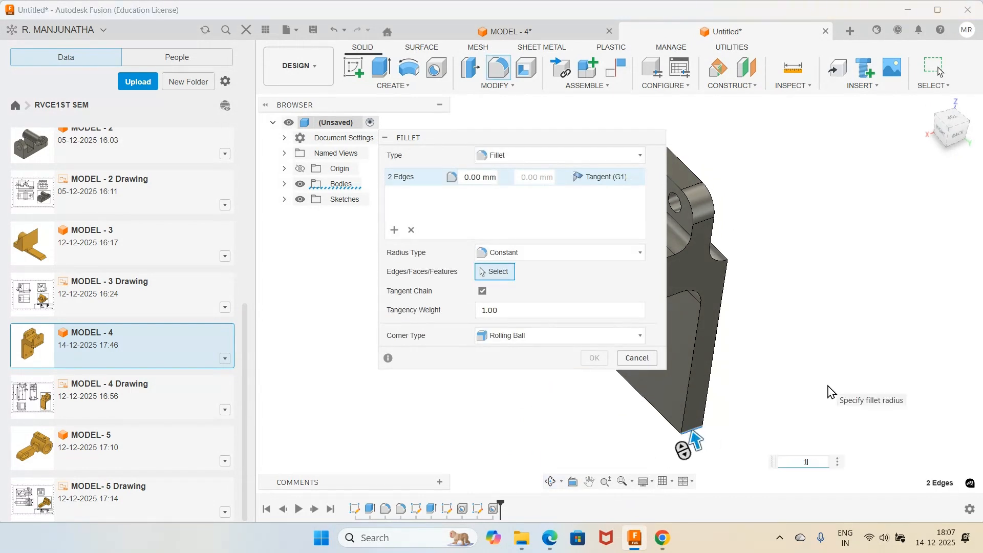
{"action": "type", "text": "0"}
{"action": "key", "text": "Return"}
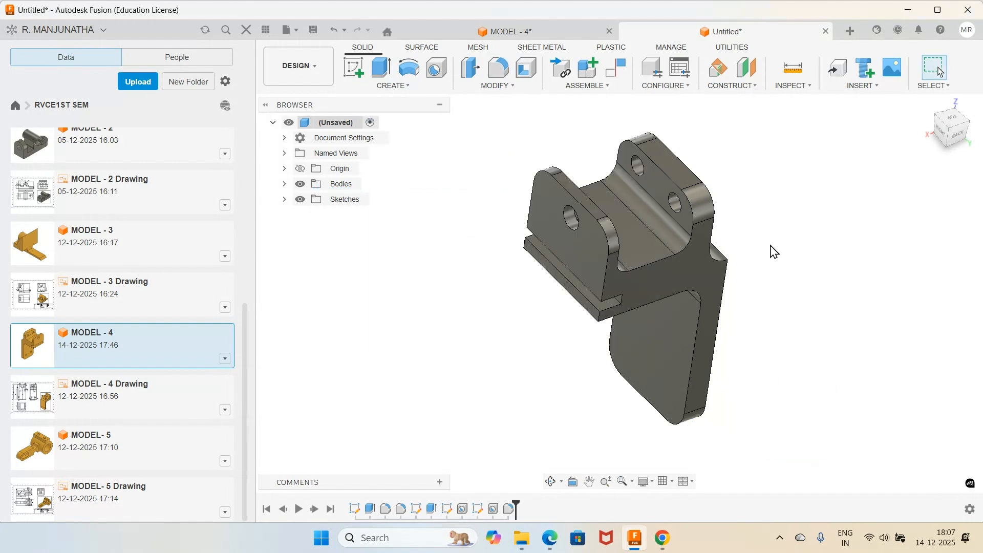
{"action": "left_click", "coordinate": [930, 104]}
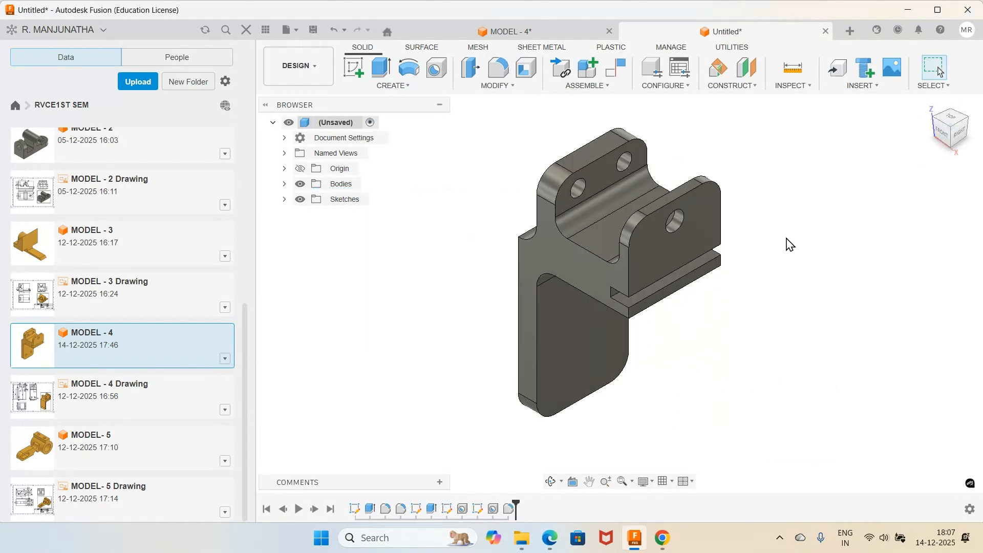
- Start a sketch on the back plate's front face and place two points near its bottom edge, aligned horizontally
{"action": "left_click", "coordinate": [354, 68]}
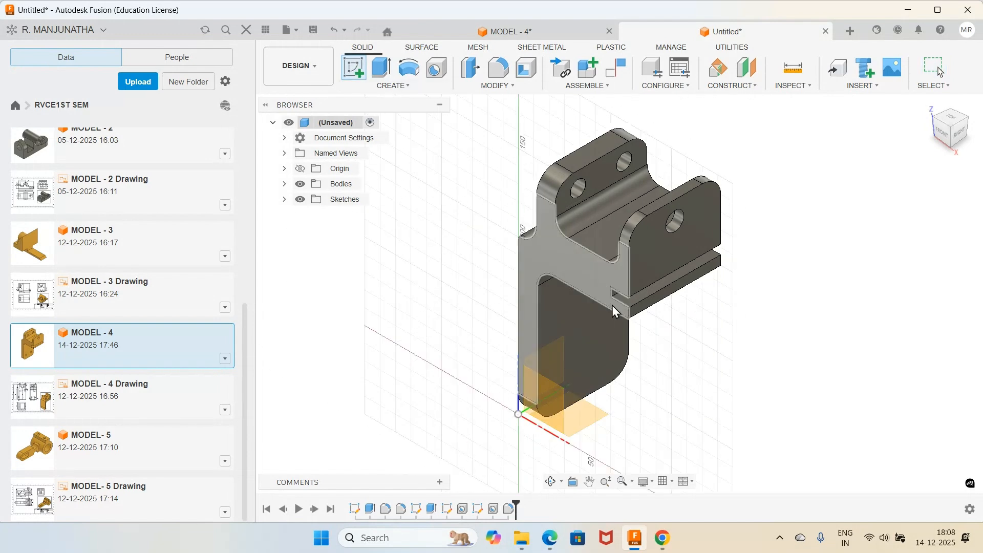
{"action": "left_click", "coordinate": [596, 373]}
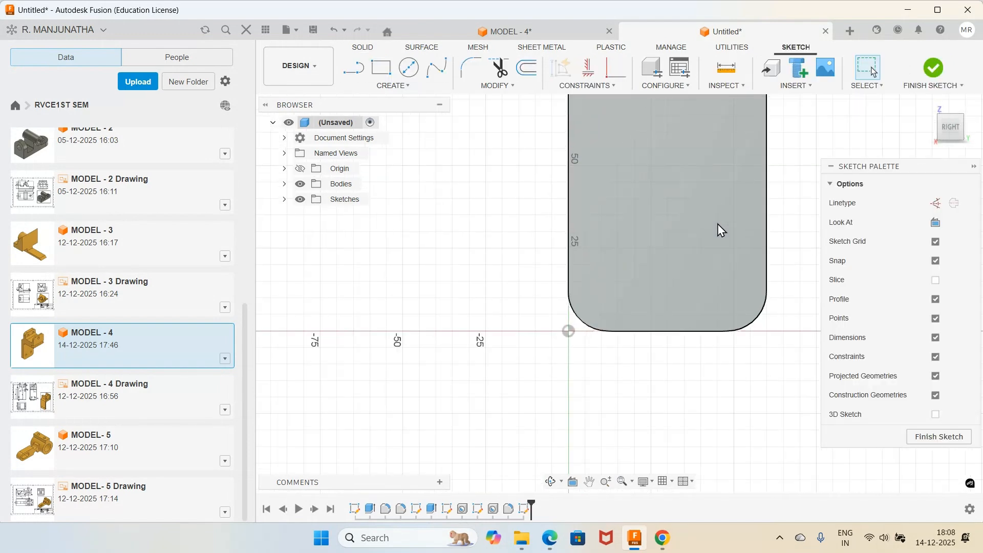
{"action": "left_click", "coordinate": [393, 85]}
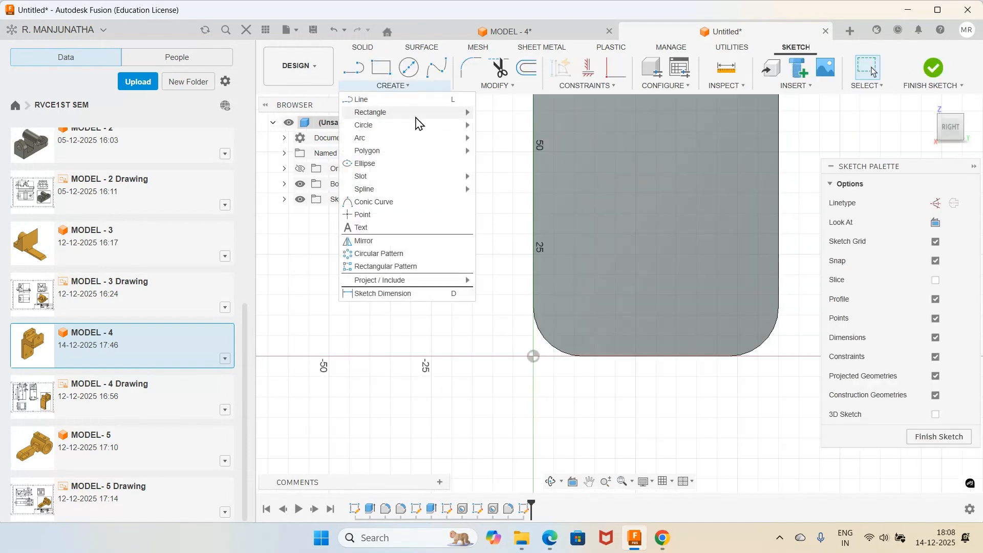
{"action": "left_click", "coordinate": [363, 215]}
{"action": "left_click", "coordinate": [595, 295]}
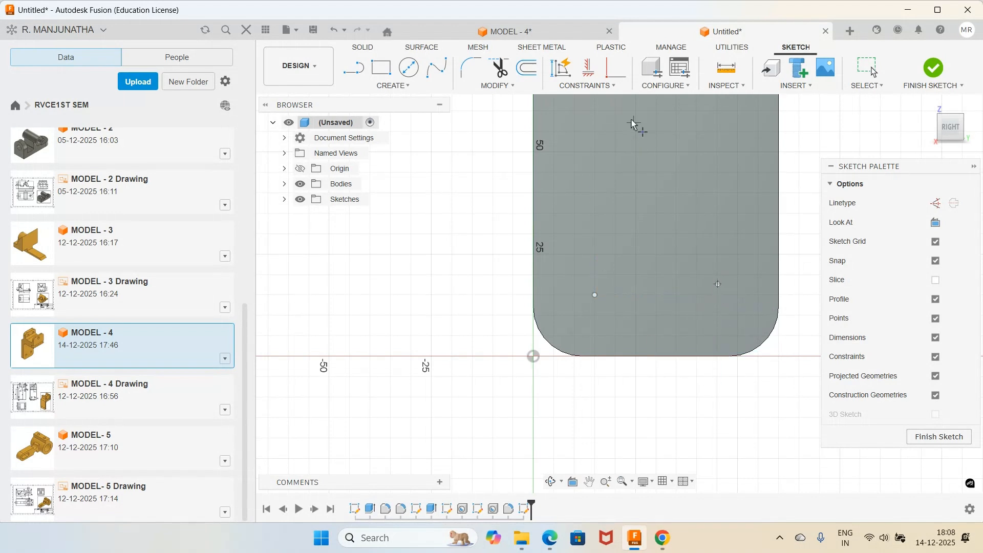
{"action": "left_click", "coordinate": [590, 73]}
{"action": "left_click", "coordinate": [598, 296]}
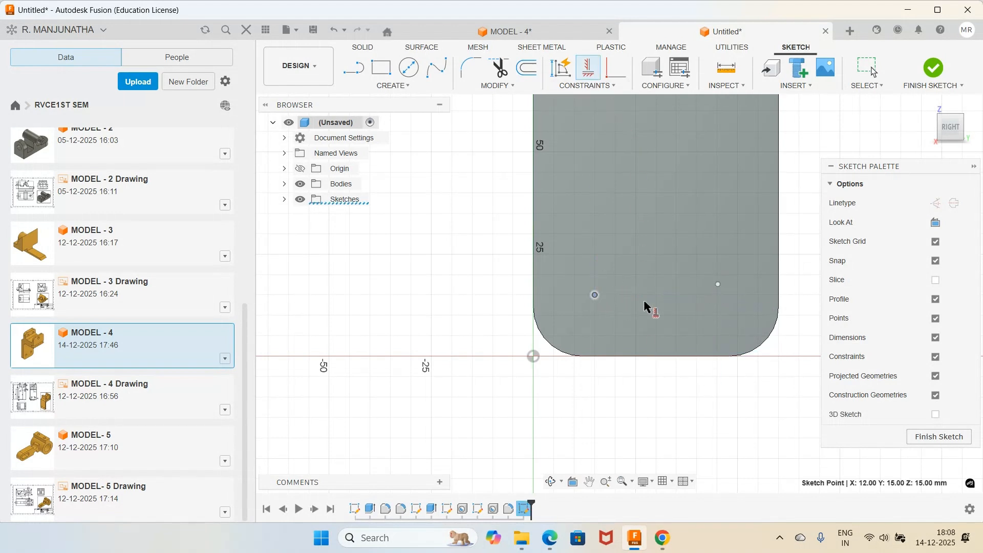
{"action": "left_click", "coordinate": [718, 285]}
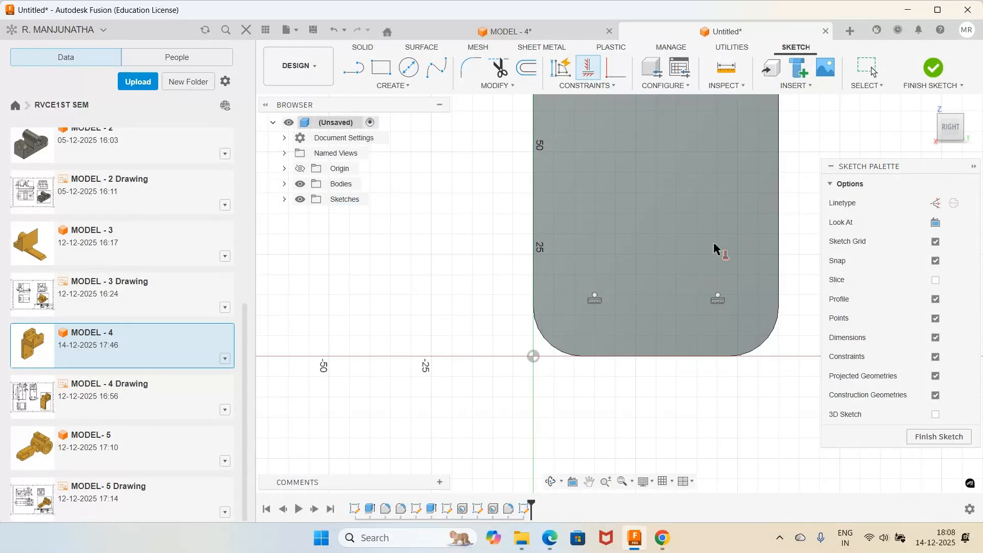
{"action": "left_click", "coordinate": [549, 538]}
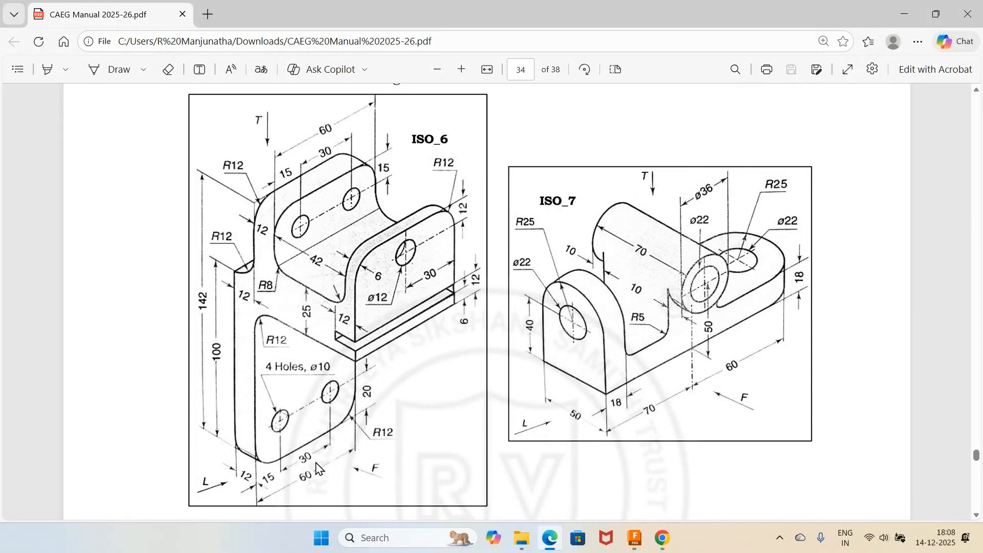
{"action": "left_click", "coordinate": [635, 538]}
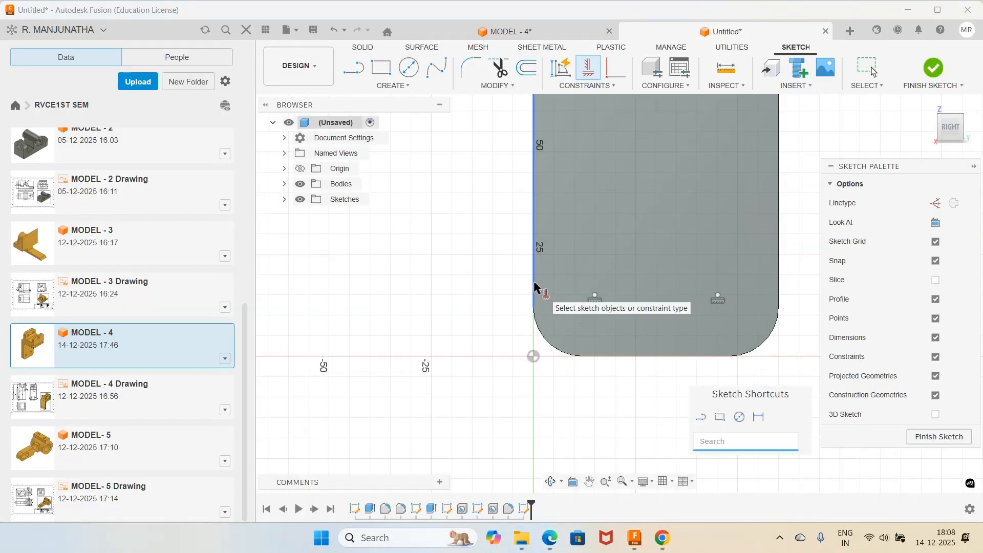
{"action": "type", "text": "s"}
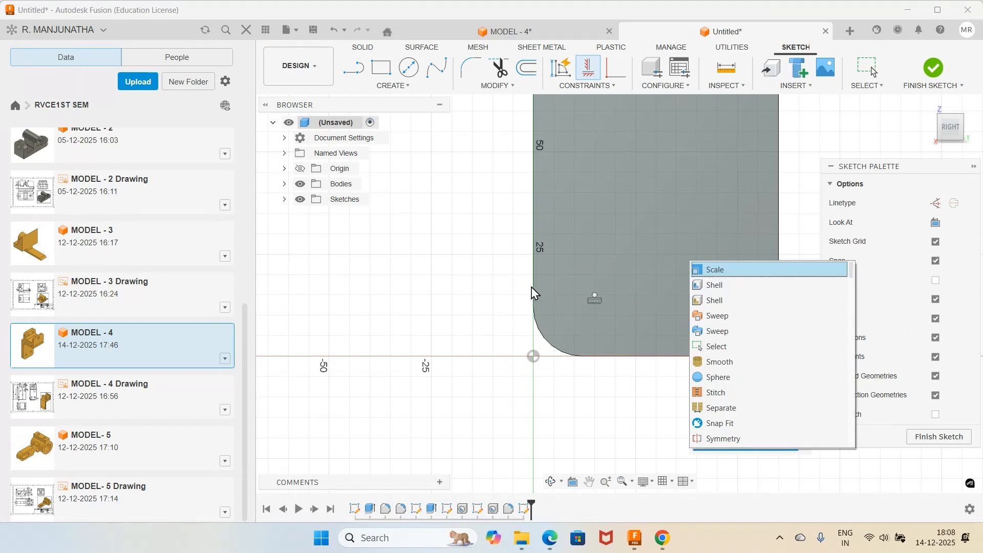
{"action": "left_click", "coordinate": [597, 271]}
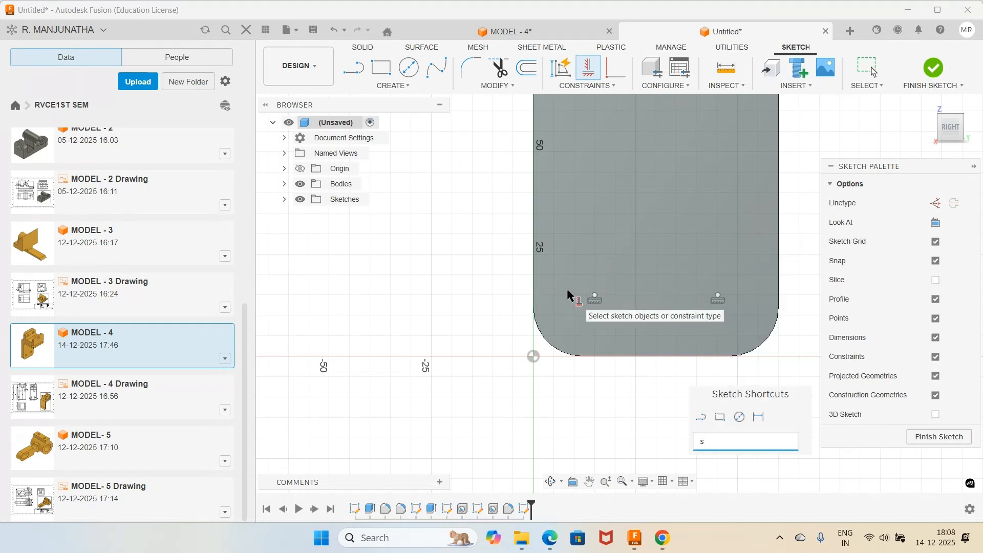
{"action": "key", "text": "Escape"}
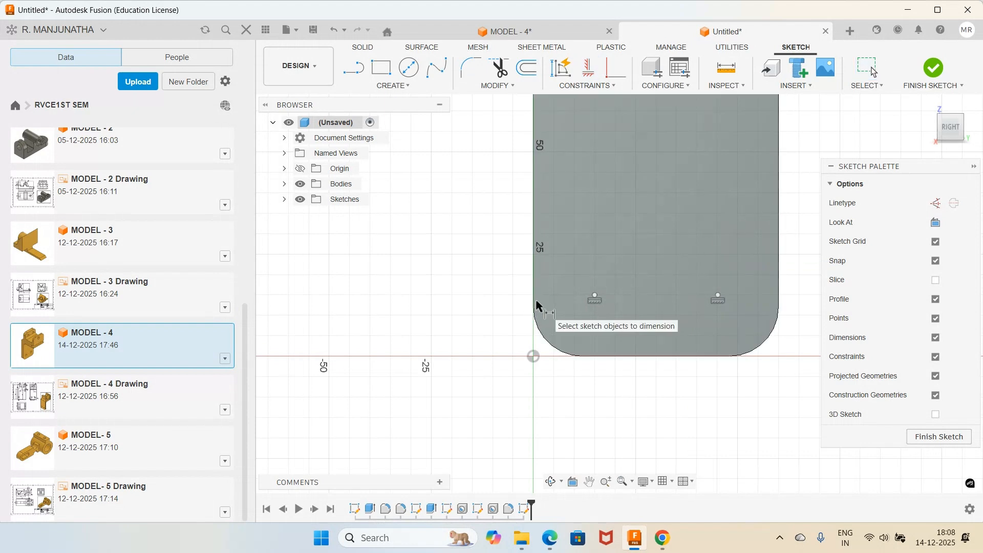
{"action": "left_click", "coordinate": [595, 295]}
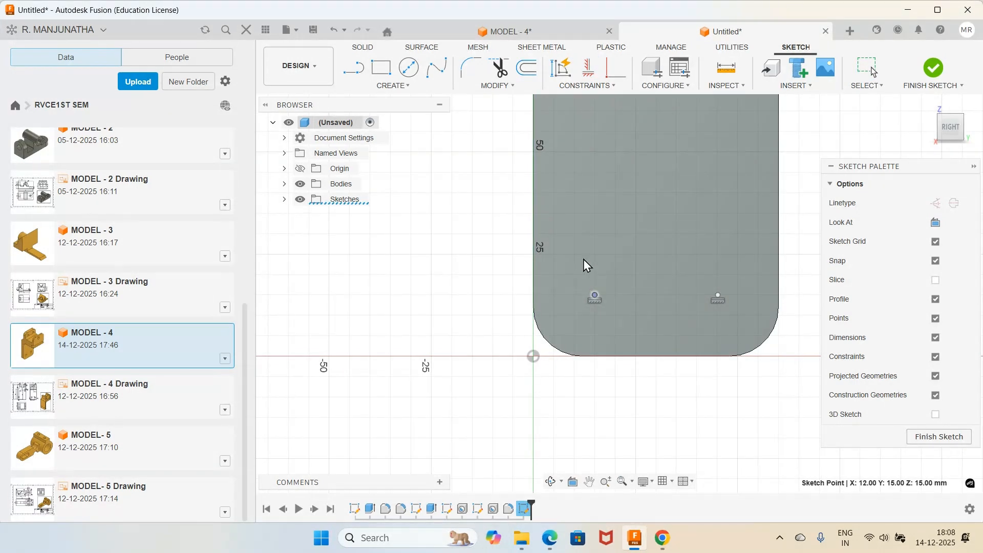
{"action": "key", "text": "Escape"}
- Dimension the left sketch point 15 mm from the plate's left edge
{"action": "key", "text": "d"}
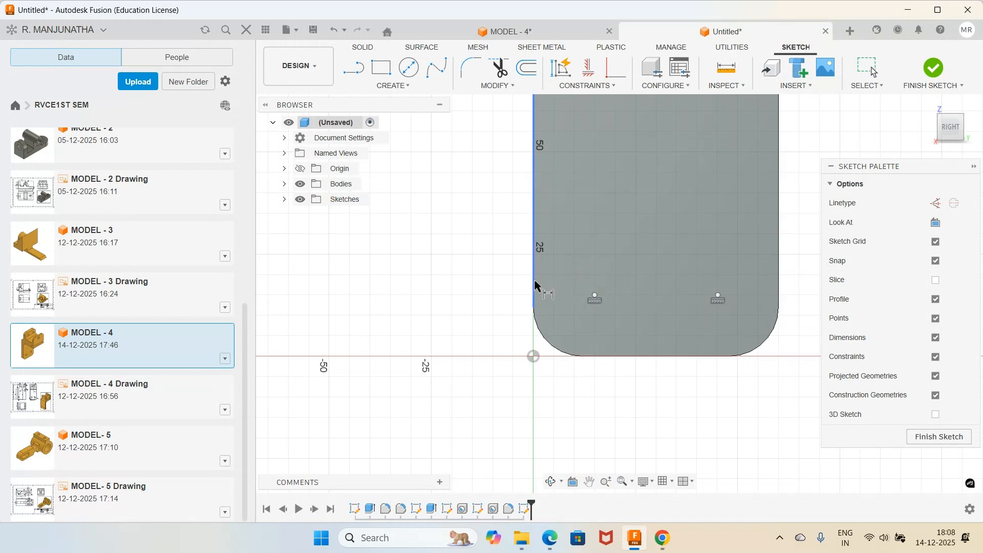
{"action": "left_click", "coordinate": [534, 284]}
{"action": "left_click", "coordinate": [594, 296]}
{"action": "left_click", "coordinate": [584, 275]}
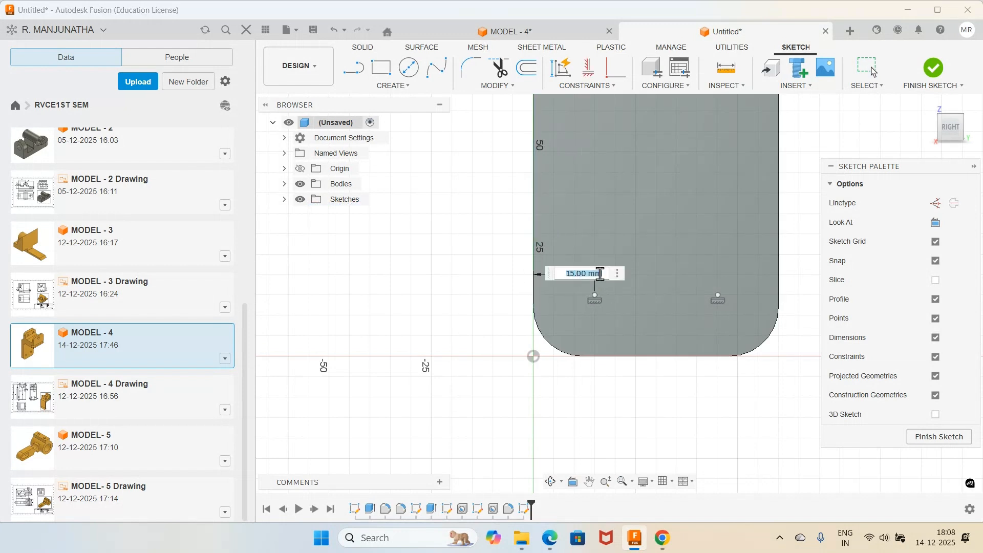
{"action": "key", "text": "Return"}
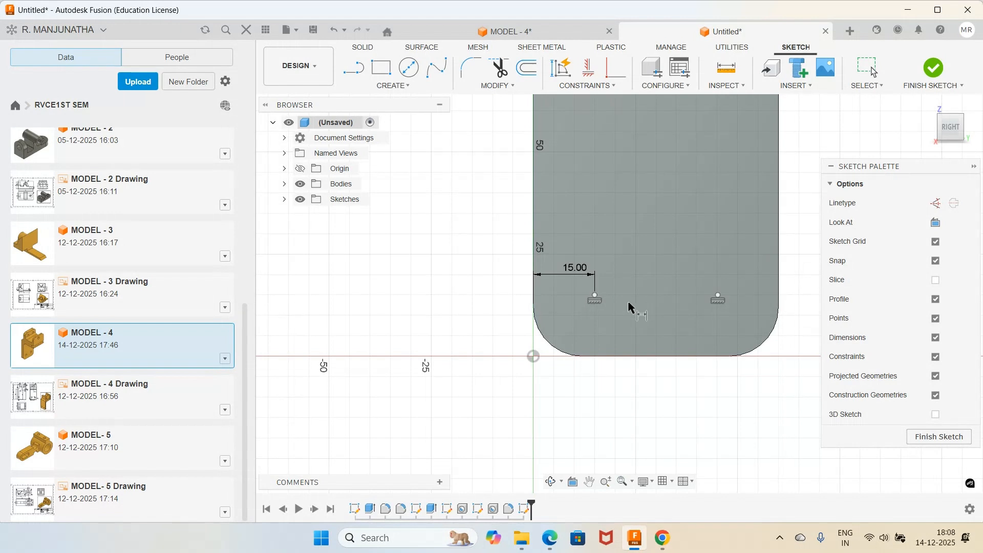
- Dimension the horizontal spacing between the plate's two sketch points as 30 mm
{"action": "left_click", "coordinate": [595, 296]}
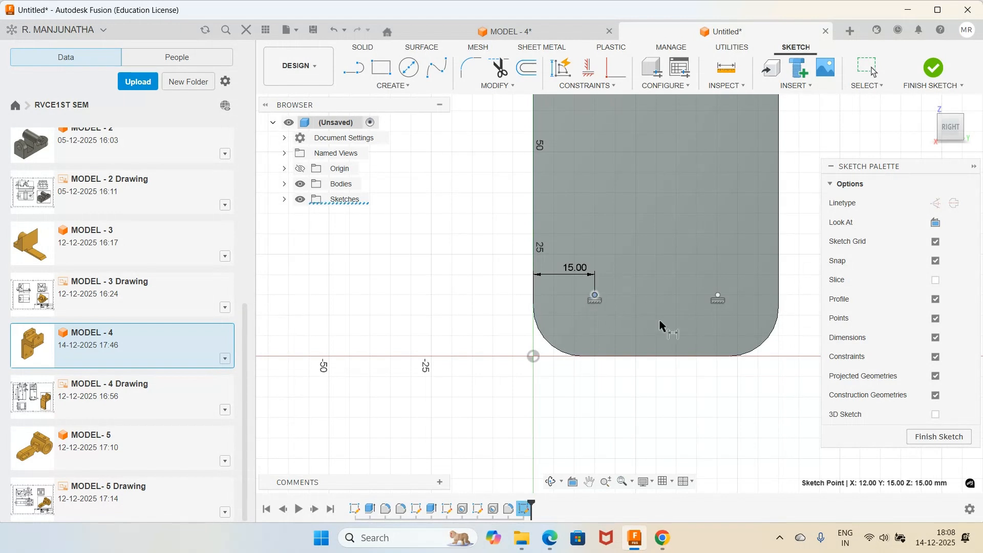
{"action": "left_click", "coordinate": [717, 298]}
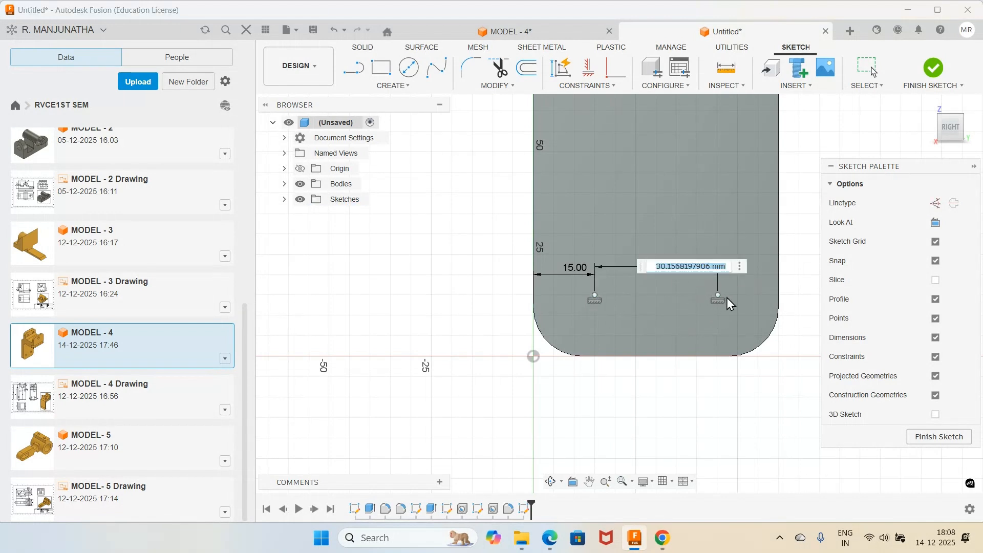
{"action": "type", "text": "30"}
{"action": "key", "text": "Return"}
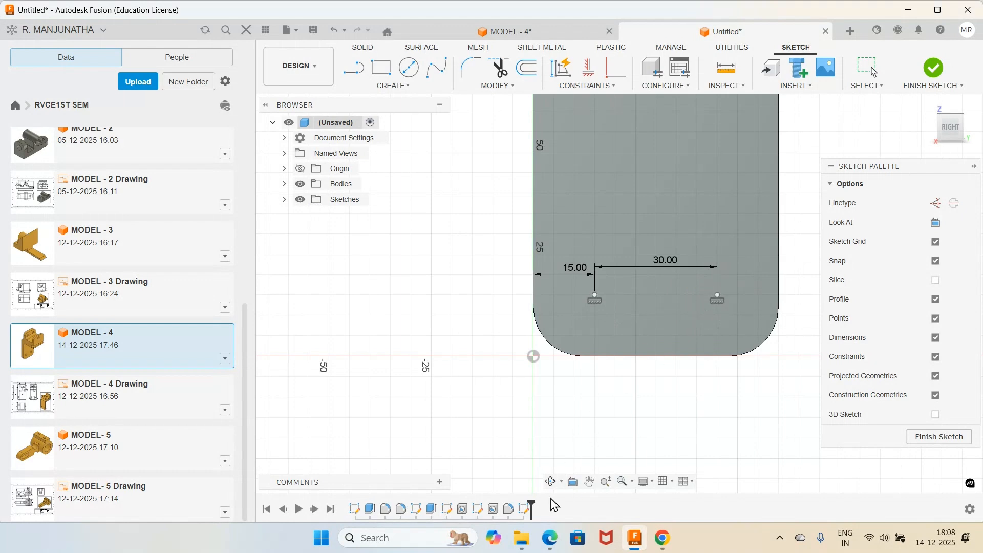
- Dimension the two sketch points 20 mm above the back plate's bottom edge as in the ISO_6 drawing, and finish the sketch
{"action": "left_click", "coordinate": [550, 538]}
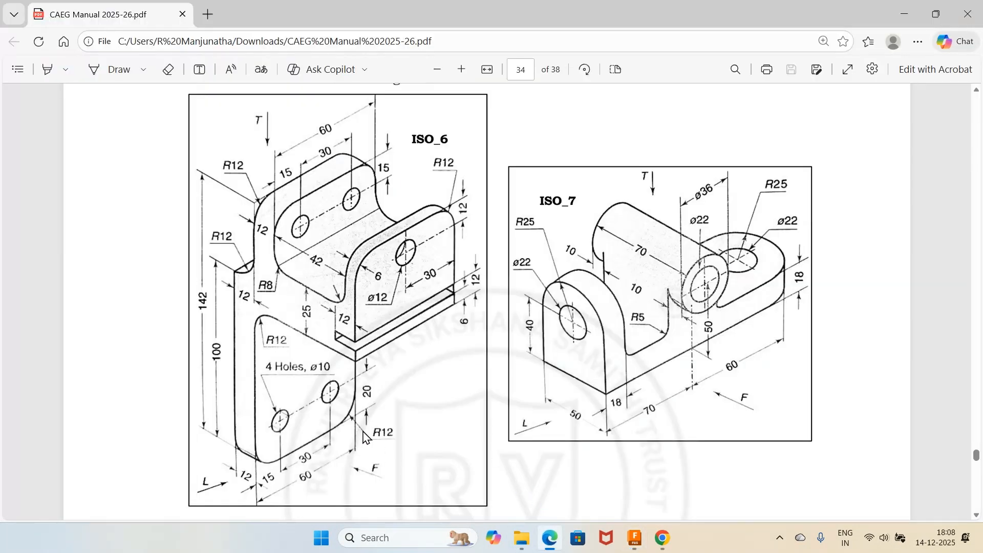
{"action": "left_click", "coordinate": [636, 538]}
{"action": "left_click", "coordinate": [657, 354]}
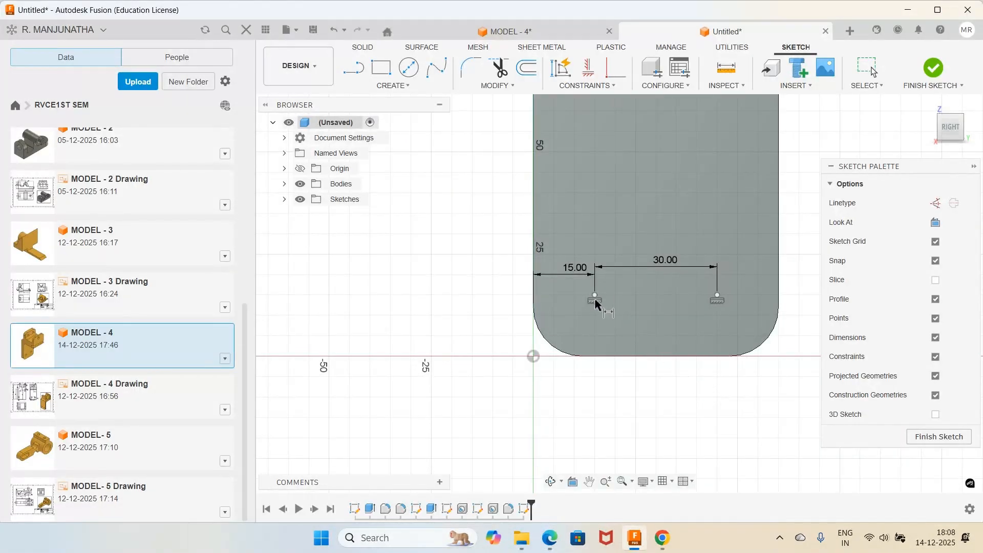
{"action": "left_click", "coordinate": [594, 297]}
{"action": "left_click", "coordinate": [496, 336]}
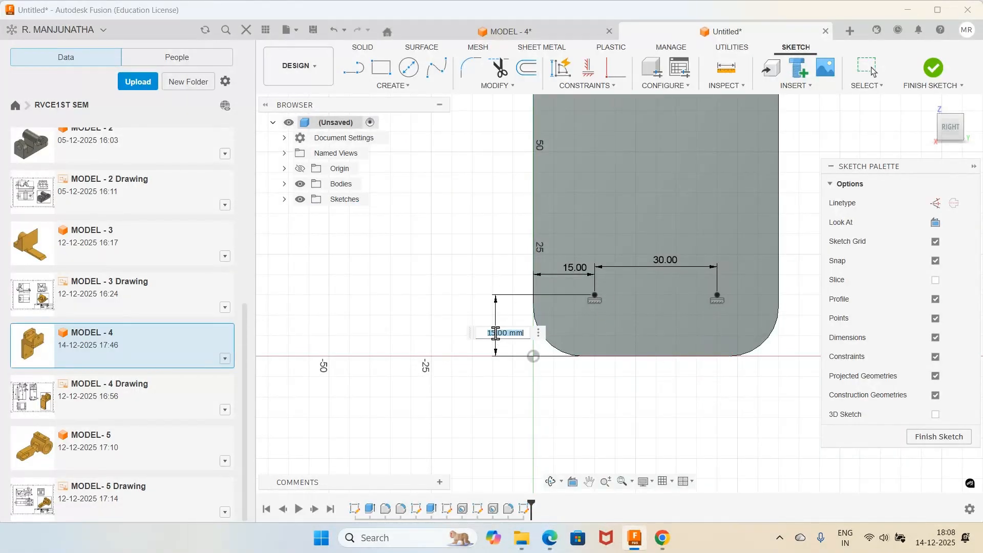
{"action": "type", "text": "20"}
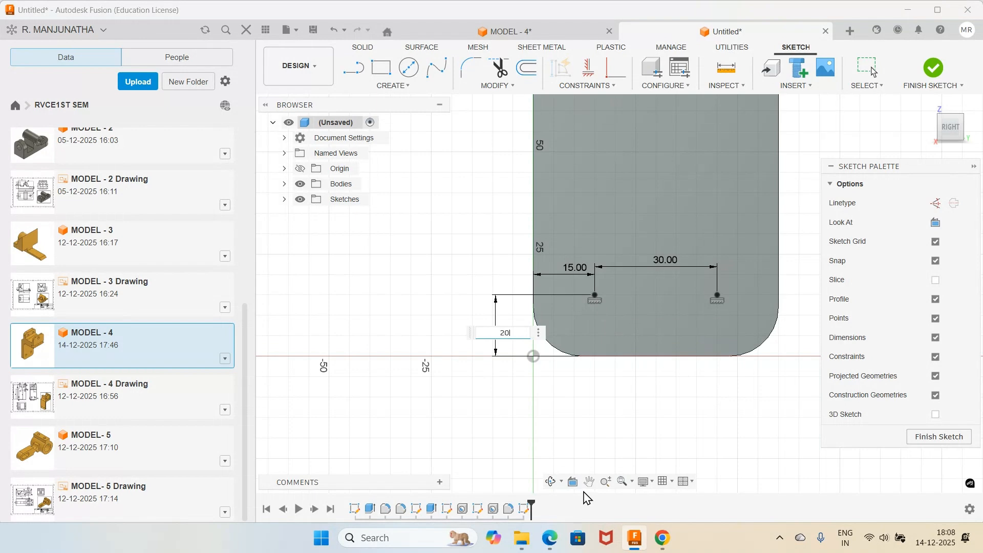
{"action": "key", "text": "Return"}
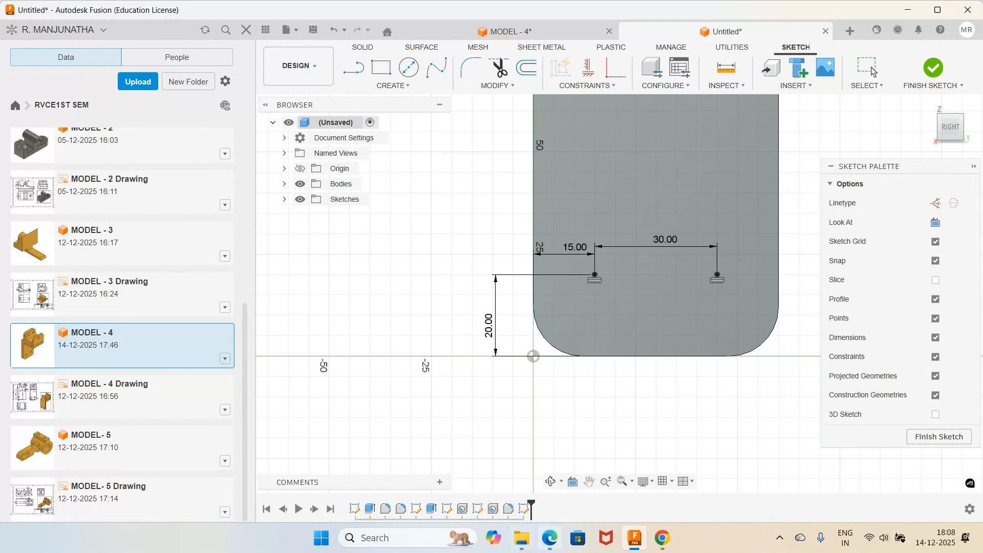
{"action": "left_click", "coordinate": [549, 543]}
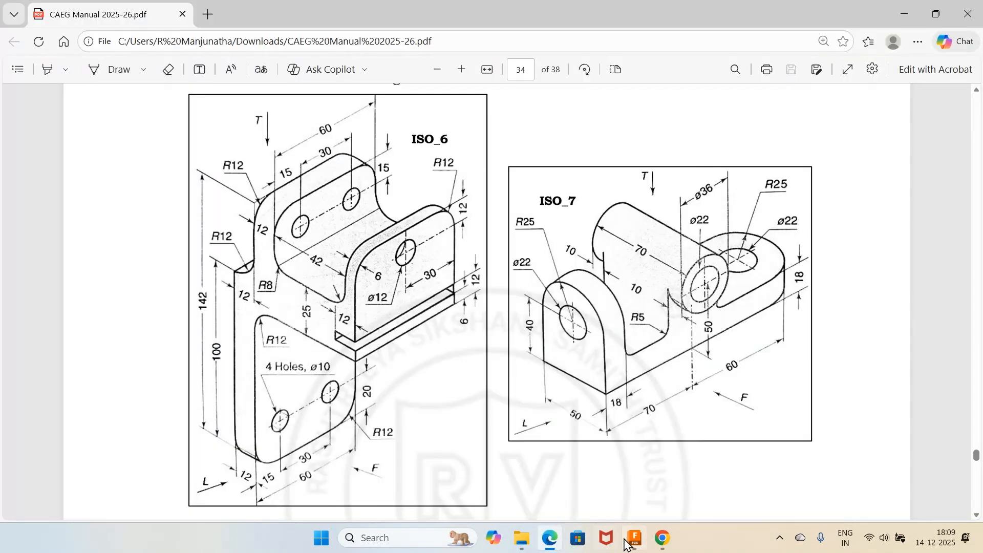
{"action": "left_click", "coordinate": [635, 539]}
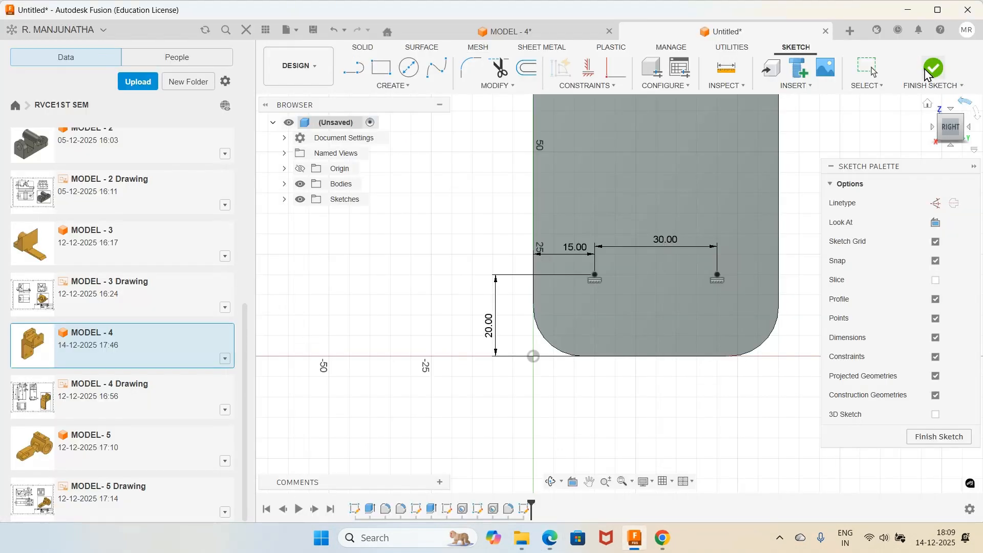
{"action": "left_click", "coordinate": [928, 74]}
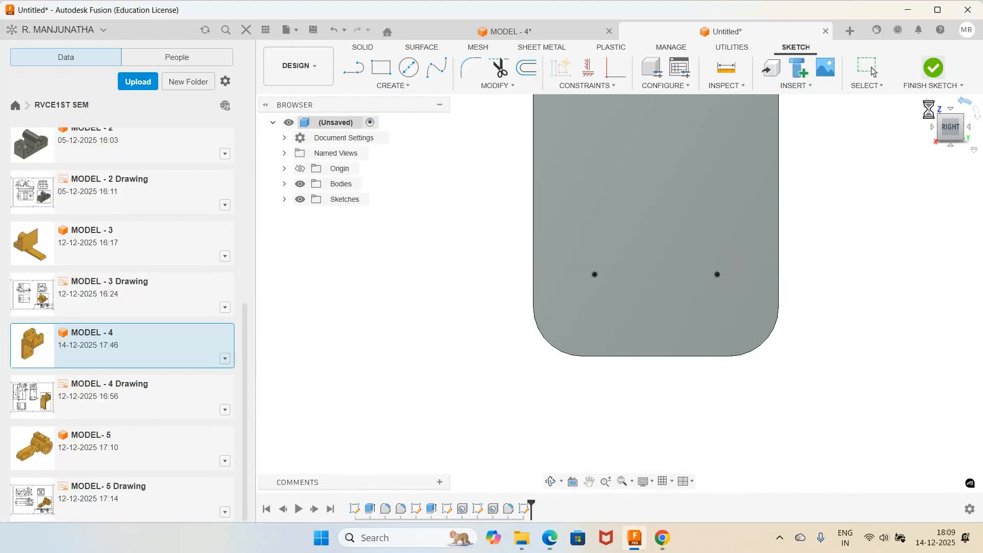
- Restore the home view and cut simple 10 mm holes with extents All at the back plate's two sketch points
{"action": "left_click", "coordinate": [929, 106]}
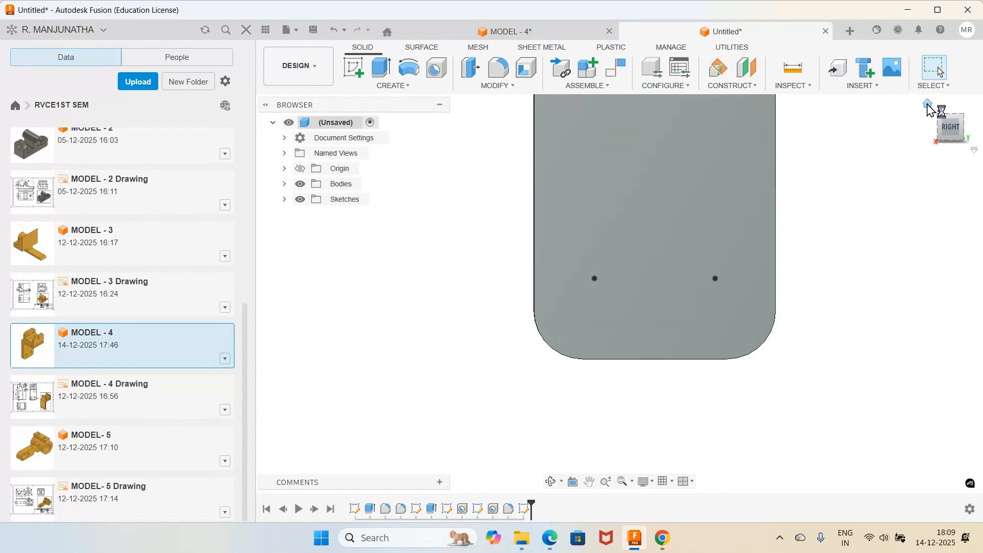
{"action": "left_click", "coordinate": [437, 69]}
{"action": "left_click", "coordinate": [561, 377]}
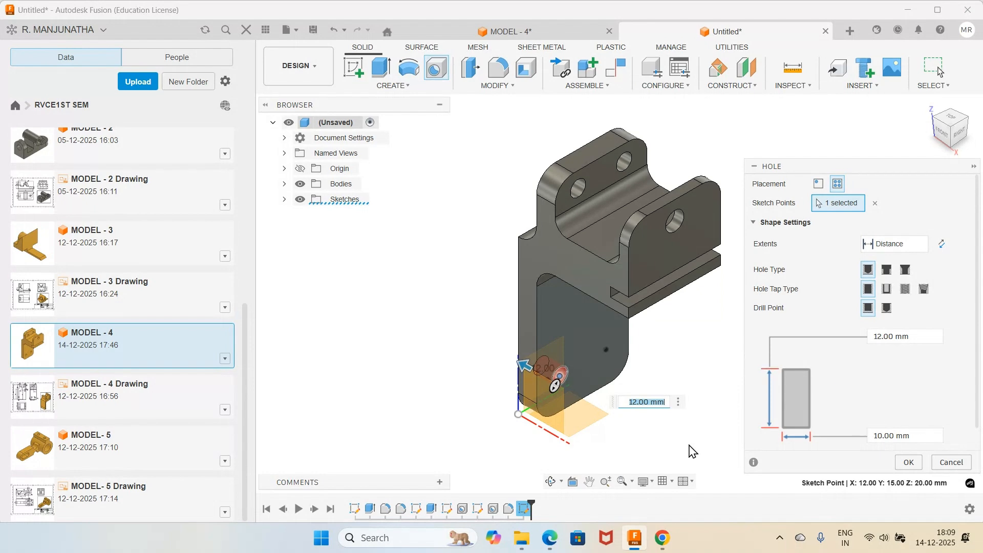
{"action": "left_click", "coordinate": [551, 539]}
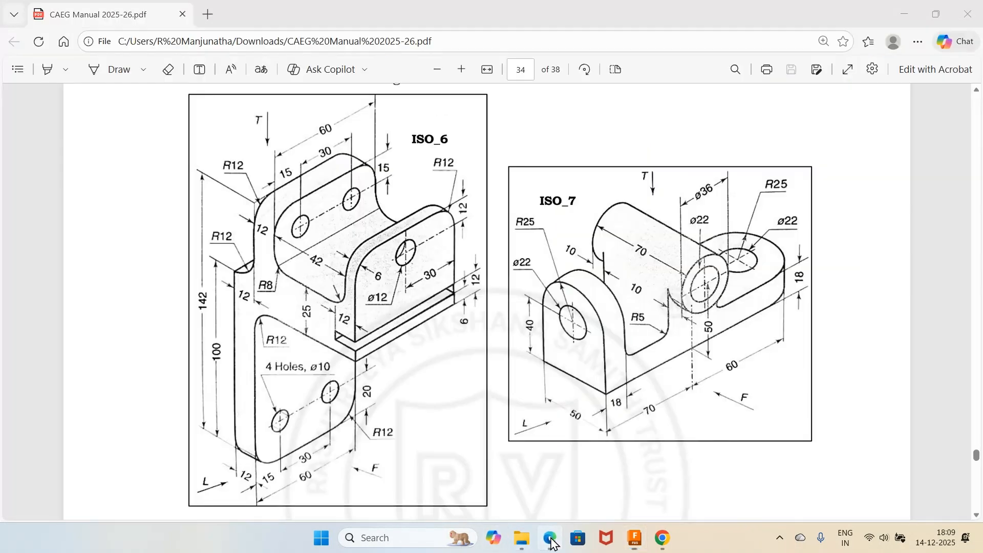
{"action": "left_click", "coordinate": [551, 538]}
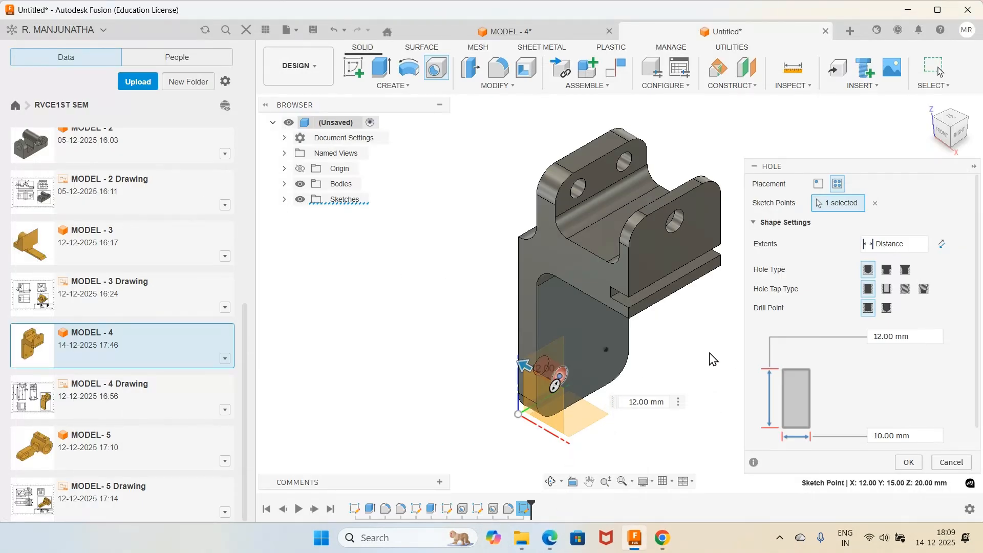
{"action": "left_click", "coordinate": [922, 245]}
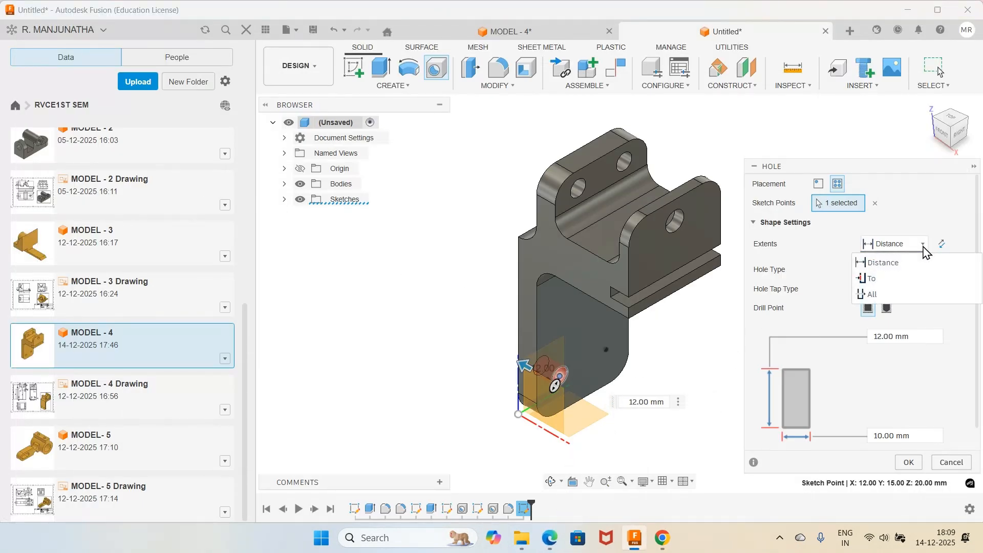
{"action": "left_click", "coordinate": [873, 295]}
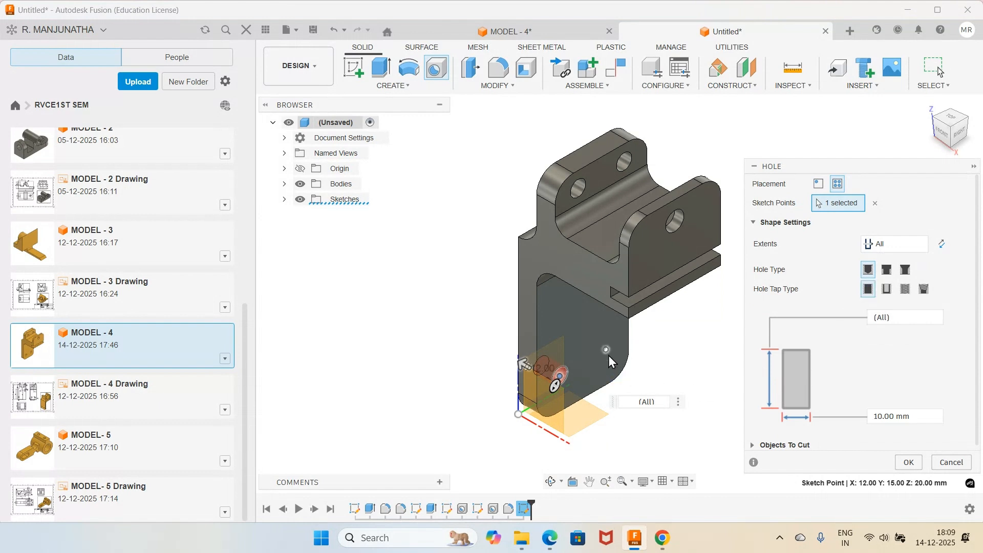
{"action": "left_click", "coordinate": [907, 463]}
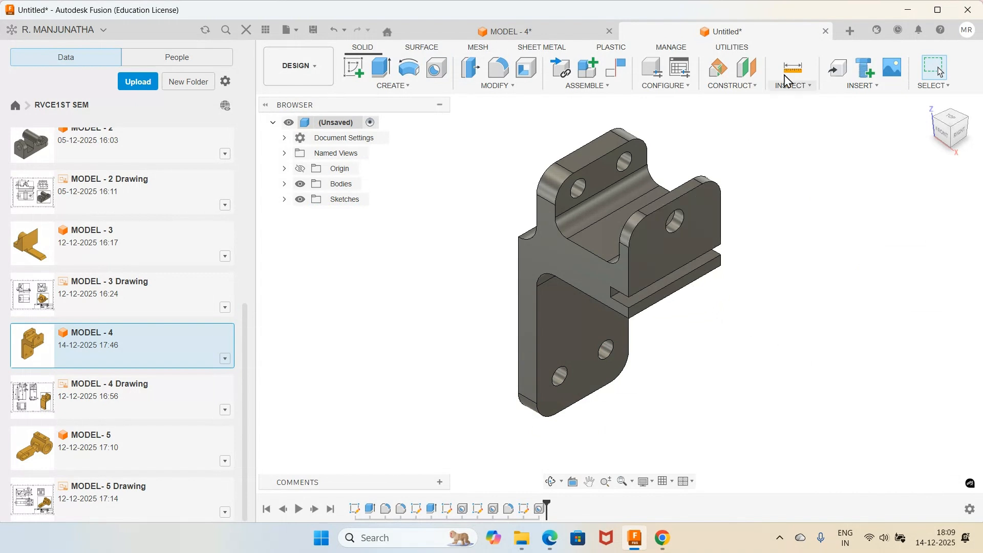
- Close the MODEL - 4 document and apply a golden-yellow Enamel Glossy paint appearance to the whole bracket
{"action": "left_click", "coordinate": [610, 31]}
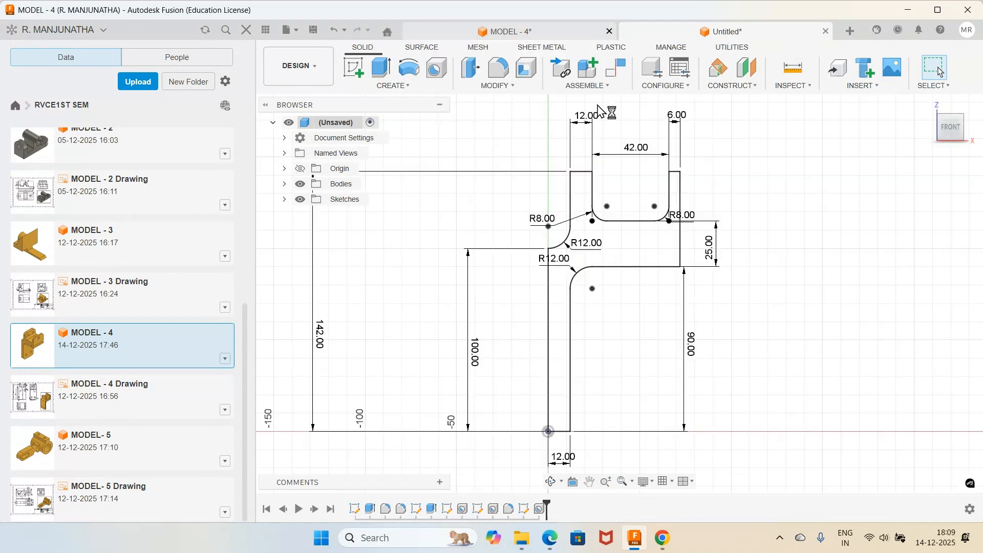
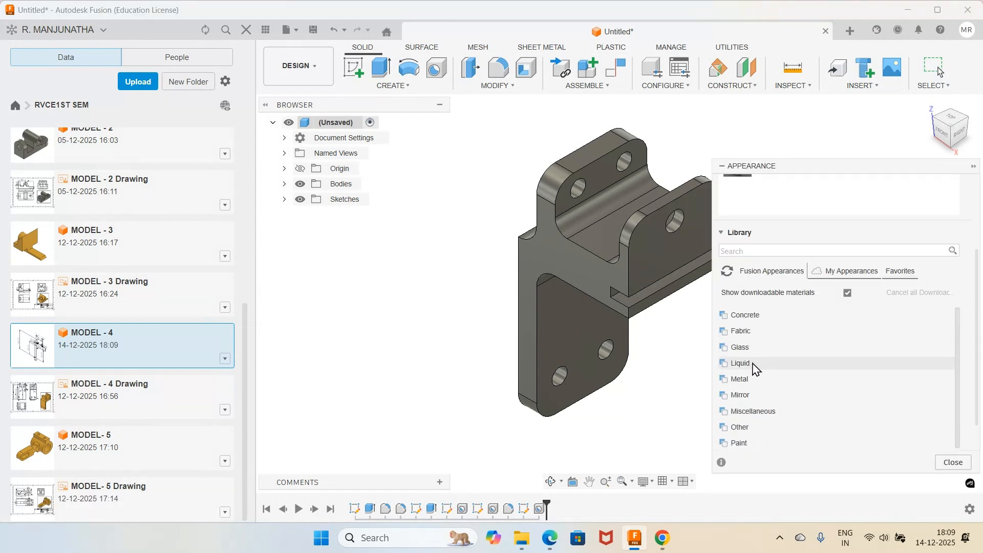
{"action": "scroll", "coordinate": [756, 369], "scroll_direction": "down", "scroll_amount": 1}
{"action": "left_click", "coordinate": [741, 396]}
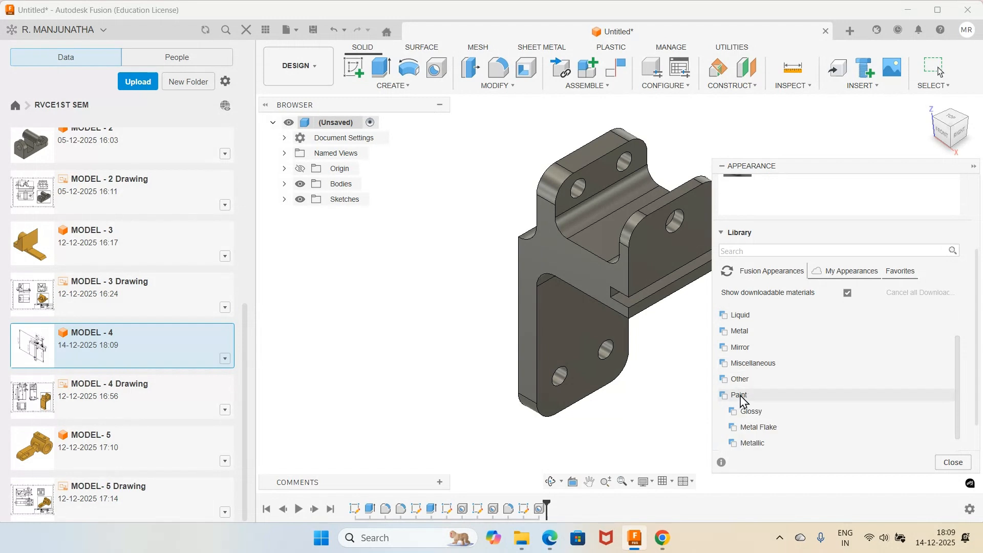
{"action": "left_click", "coordinate": [749, 412]}
{"action": "scroll", "coordinate": [748, 415], "scroll_direction": "down", "scroll_amount": 5}
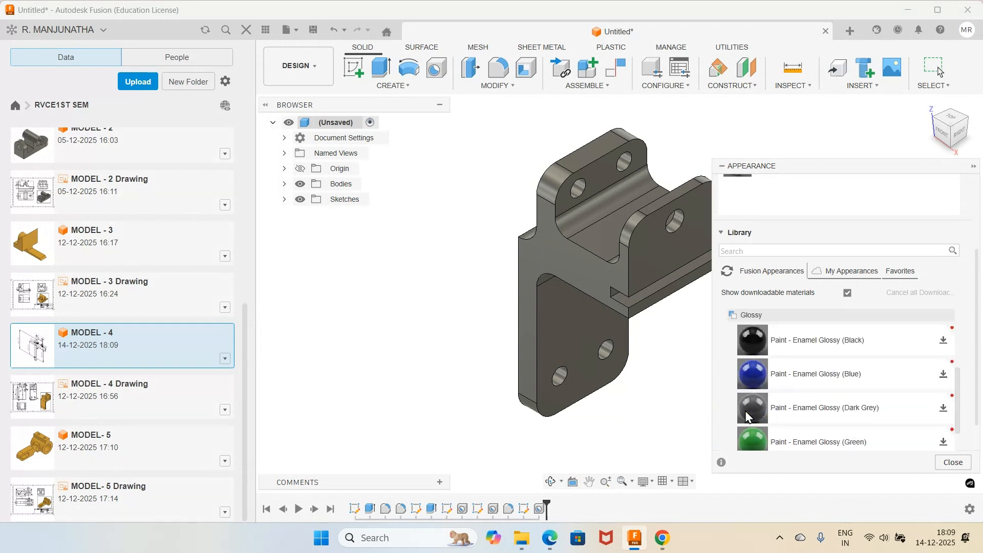
{"action": "left_click_drag", "start_coordinate": [750, 393], "coordinate": [578, 291]}
{"action": "left_click", "coordinate": [953, 463]}
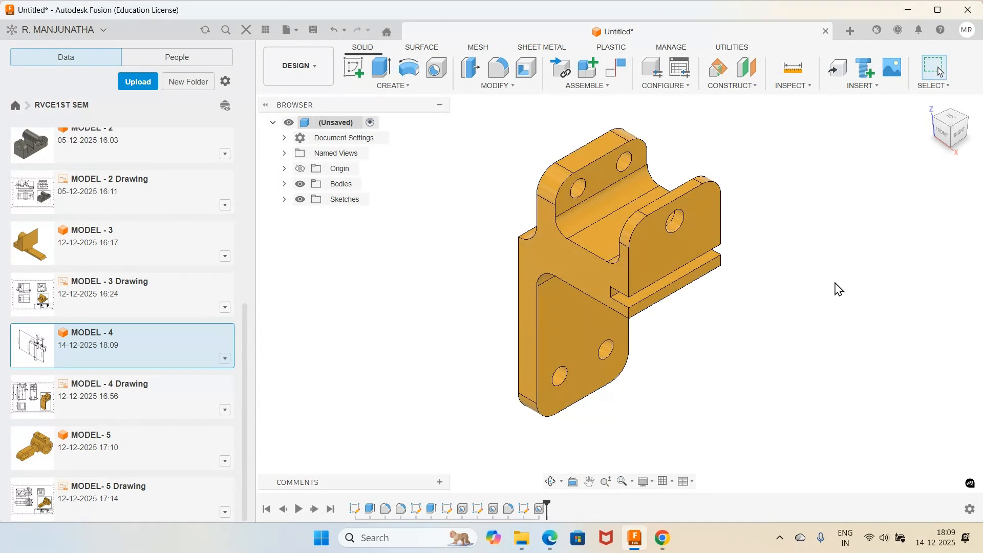
- Save the bracket design as ISO_6 in the RVCE1ST SEM folder, checking the figure's name in the manual
{"action": "left_click", "coordinate": [315, 32]}
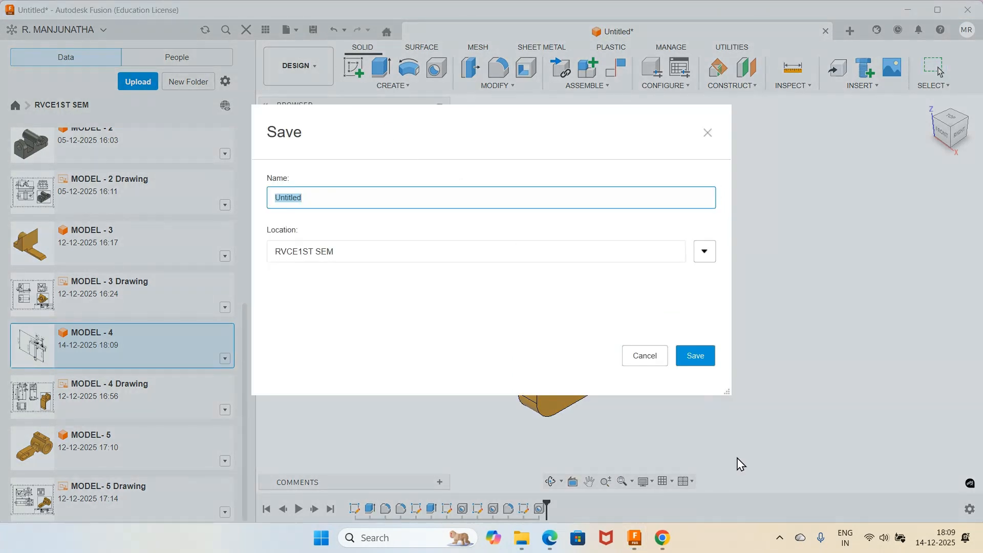
{"action": "left_click", "coordinate": [552, 544]}
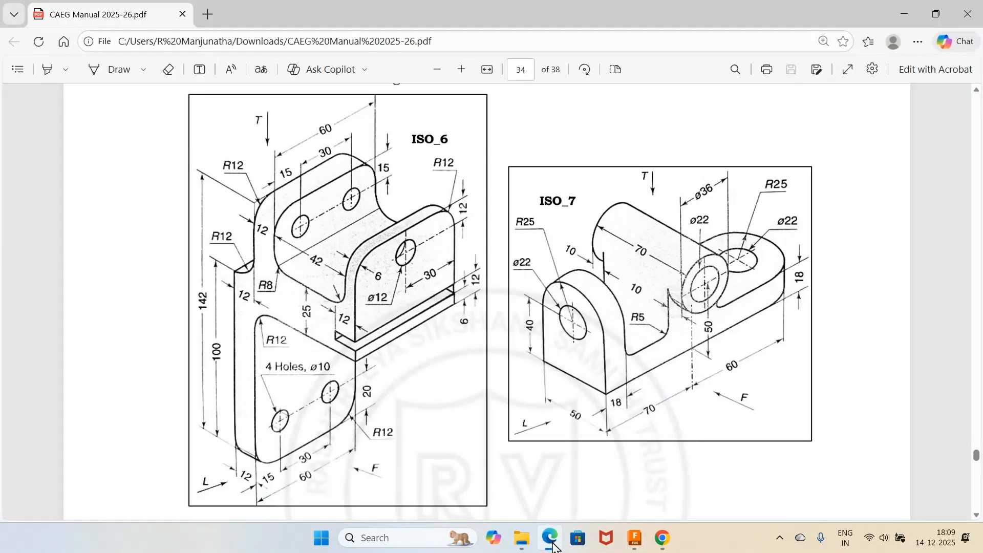
{"action": "left_click", "coordinate": [553, 543]}
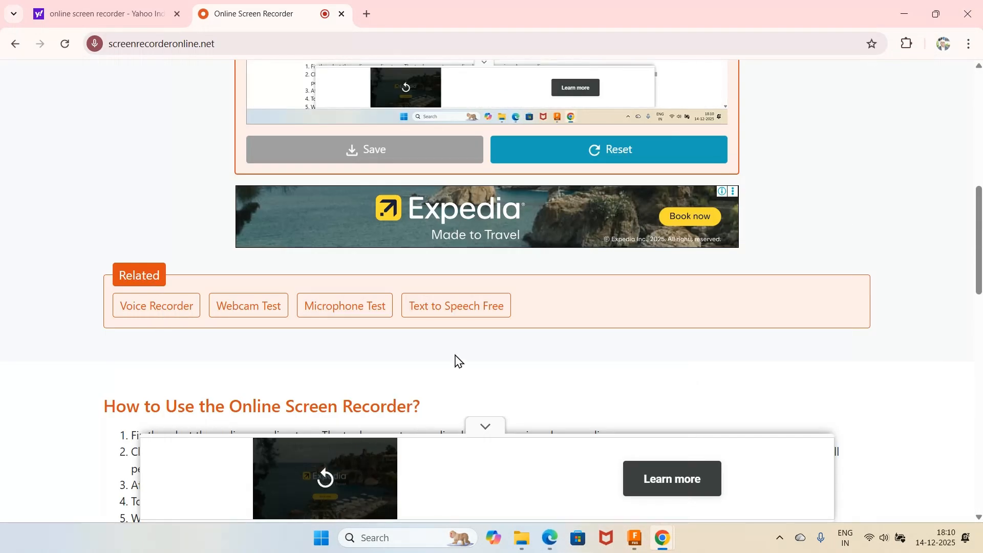
{"action": "left_click", "coordinate": [635, 539]}
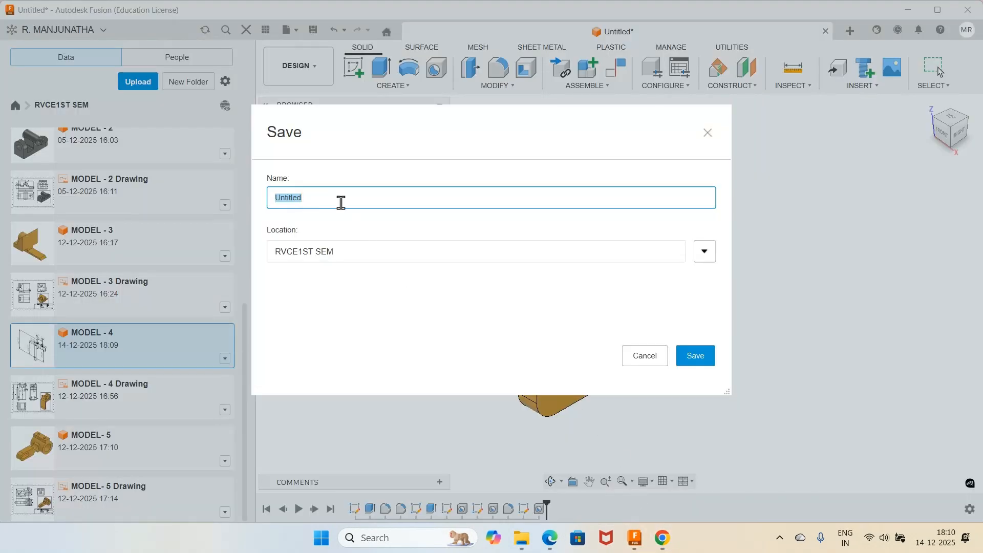
{"action": "type", "text": "ISO_6"}
{"action": "key", "text": "Return"}
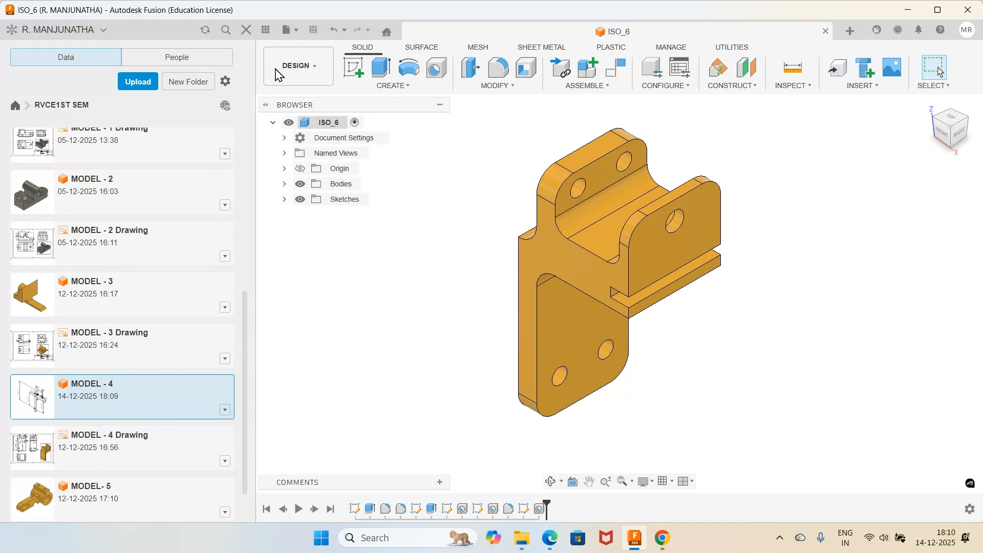
- Create a new manual drawing of the full ISO_6 assembly from scratch, using the ISO standard, mm units and a landscape A3 sheet
{"action": "left_click", "coordinate": [317, 68]}
{"action": "mouse_move", "coordinate": [354, 234]}
{"action": "left_click", "coordinate": [393, 234]}
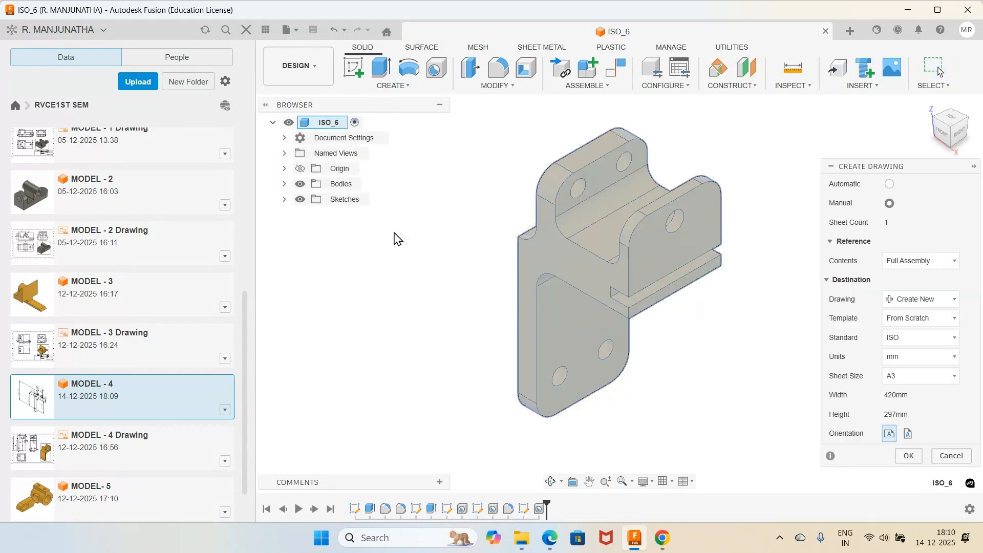
{"action": "left_click", "coordinate": [915, 455]}
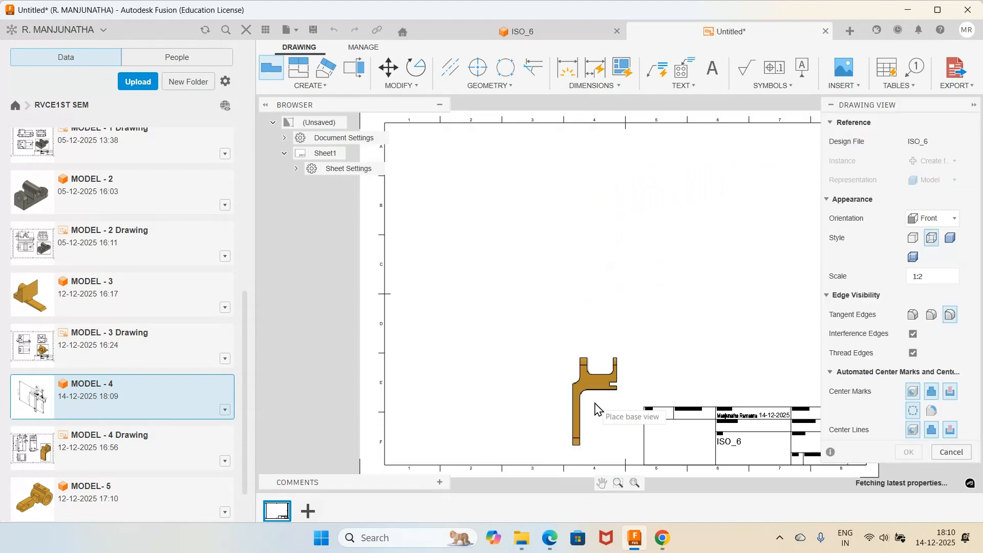
- Check the viewing directions in the manual's ISO_6 figure and place a RIGHT-oriented base view at 1:2 near the sheet's upper-left corner
{"action": "left_click", "coordinate": [547, 547]}
{"action": "left_click", "coordinate": [548, 548]}
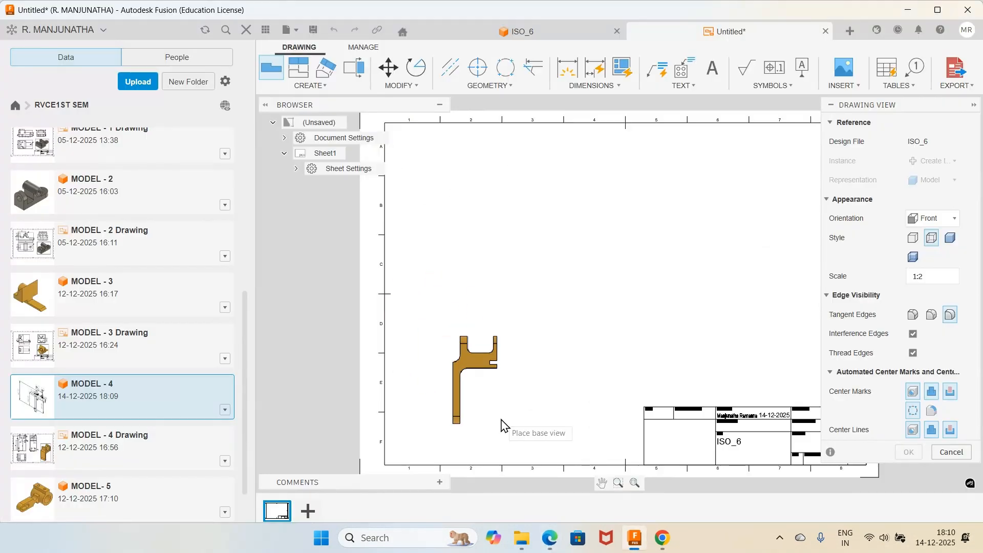
{"action": "left_click", "coordinate": [551, 548]}
{"action": "left_click", "coordinate": [552, 548]}
{"action": "left_click", "coordinate": [552, 548]}
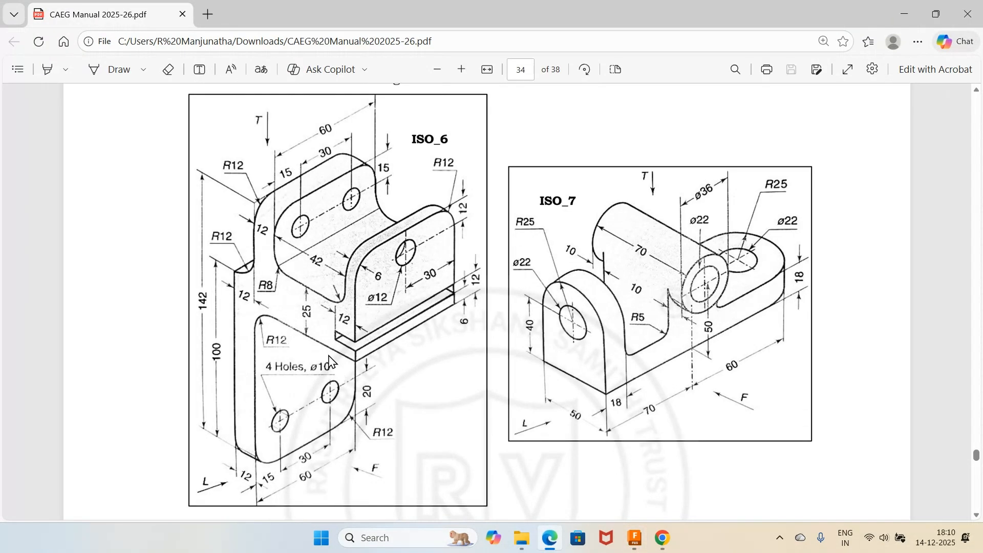
{"action": "left_click", "coordinate": [635, 537]}
{"action": "left_click", "coordinate": [955, 219]}
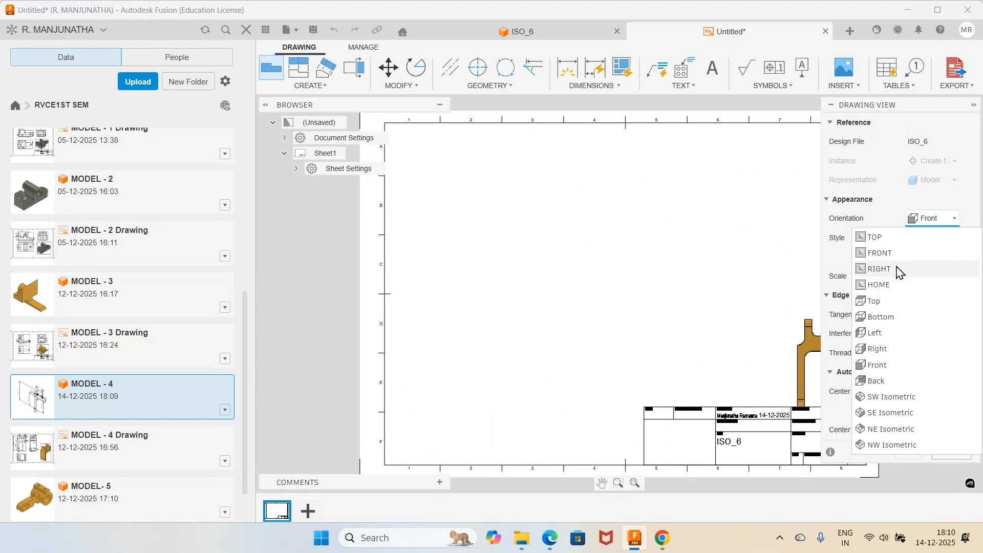
{"action": "left_click", "coordinate": [900, 272]}
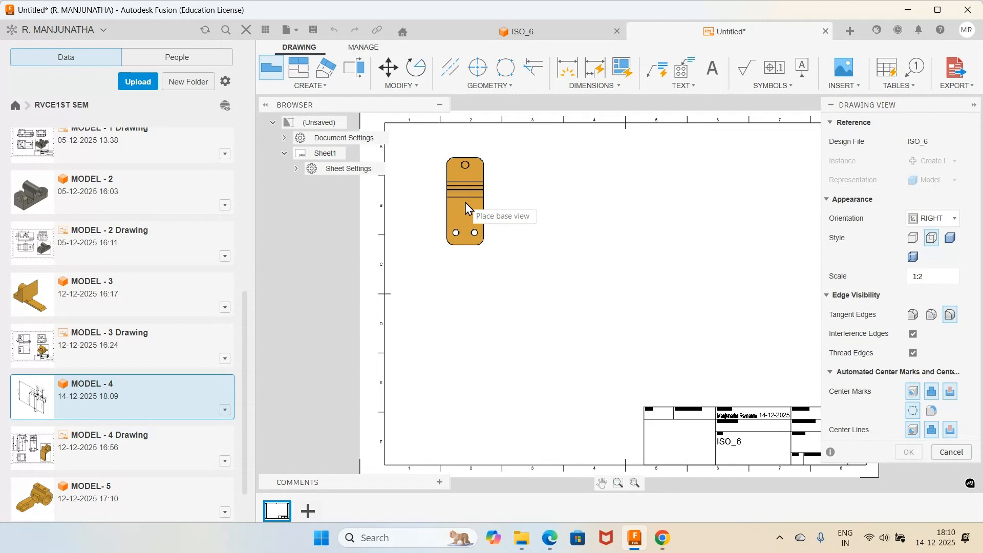
{"action": "left_click", "coordinate": [465, 202]}
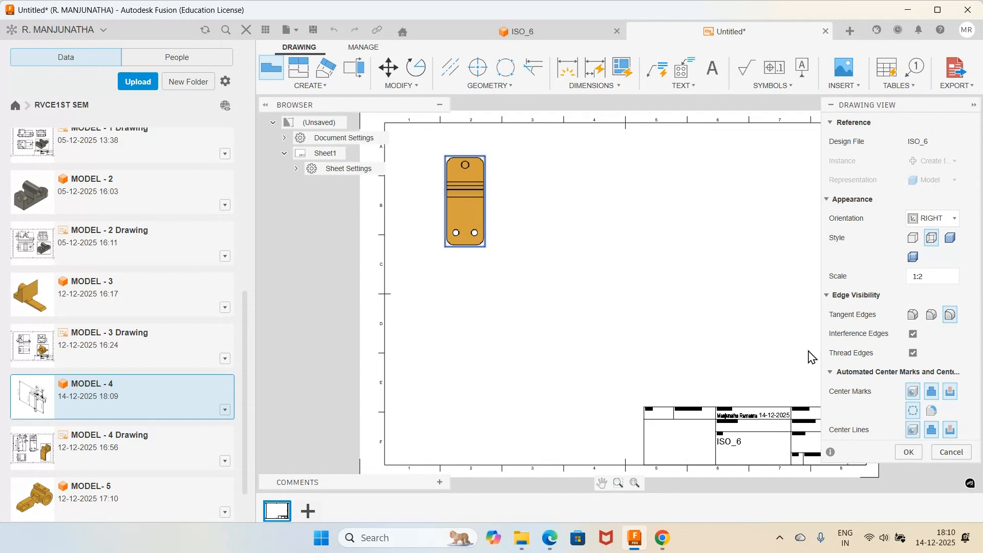
{"action": "left_click", "coordinate": [909, 452]}
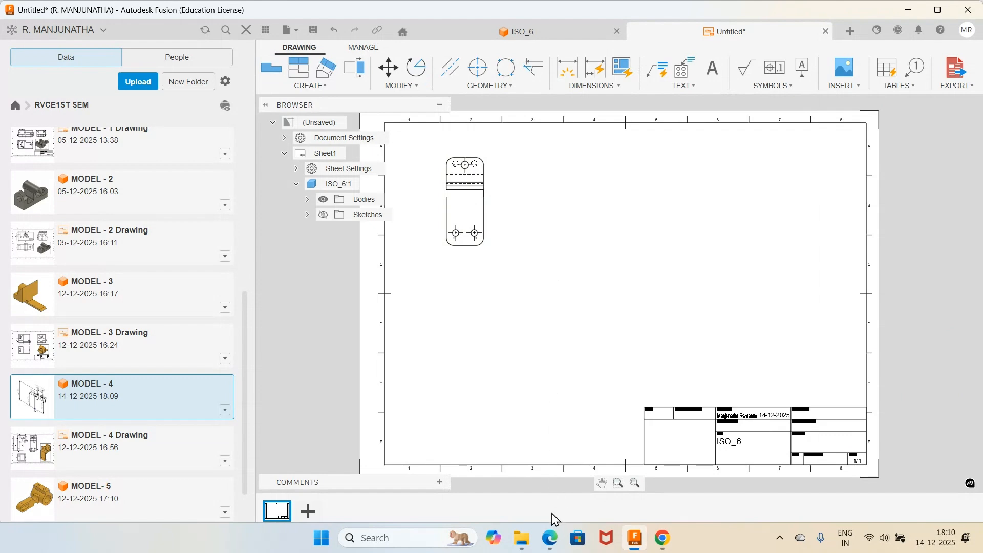
{"action": "left_click", "coordinate": [551, 538]}
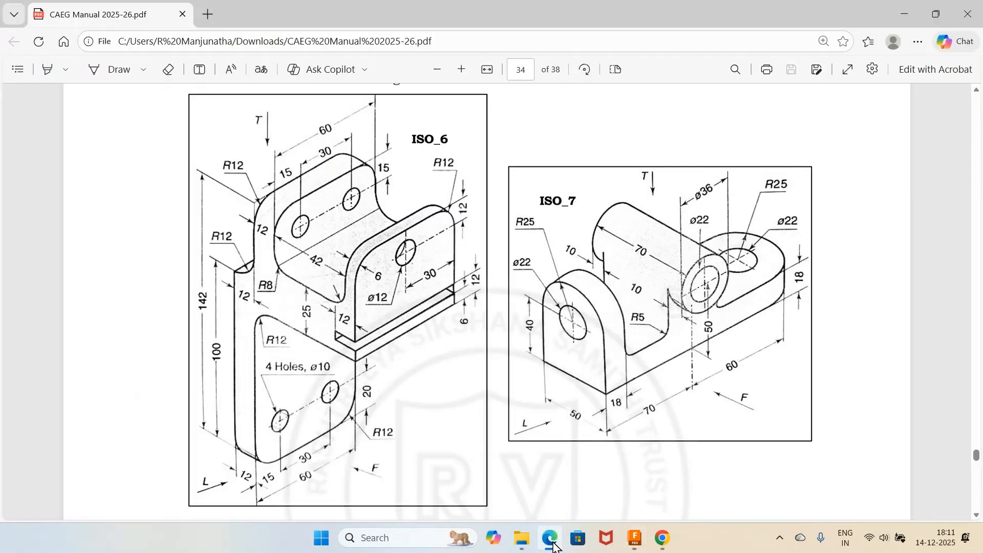
{"action": "left_click", "coordinate": [551, 540]}
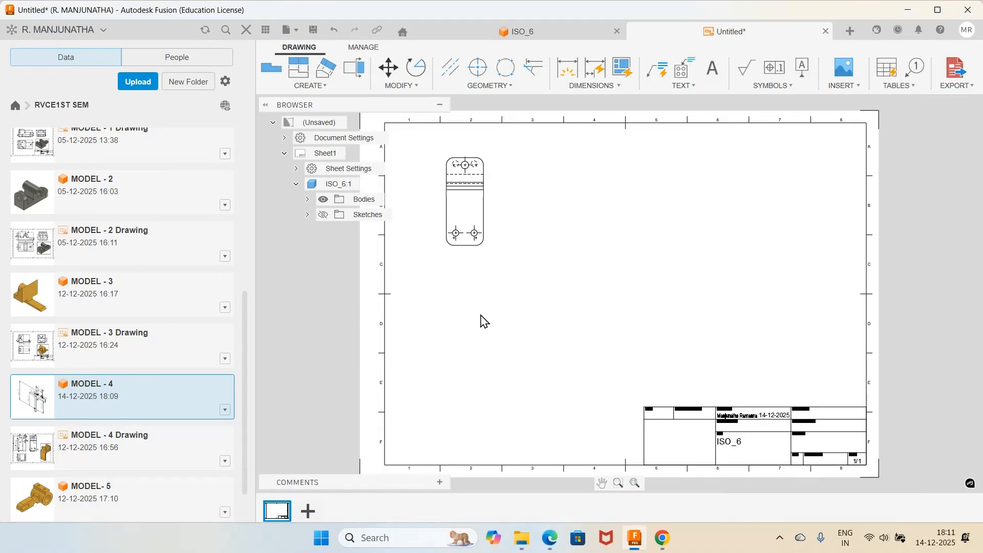
- Project three views from the base view: one below it, one to its right, and an isometric diagonally below right
{"action": "left_click", "coordinate": [300, 69]}
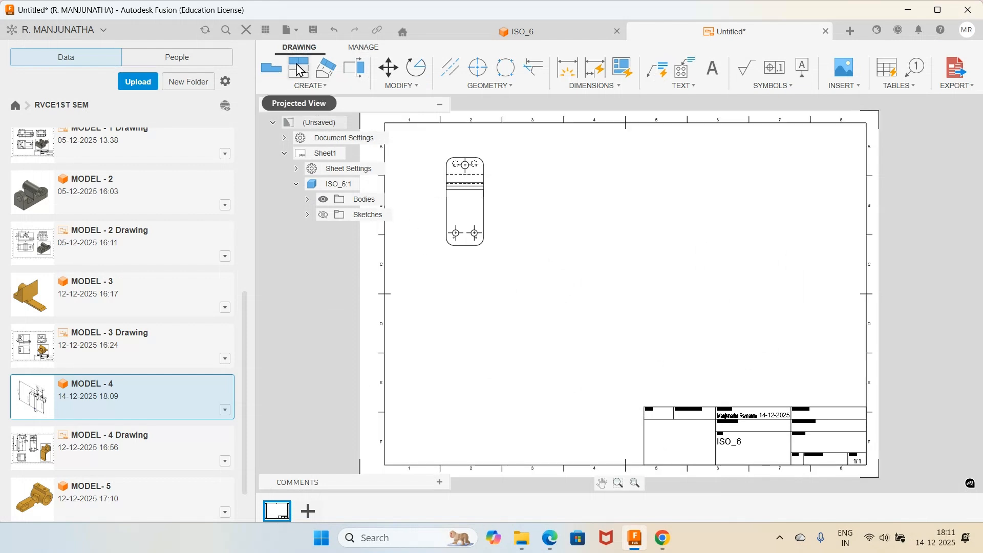
{"action": "left_click", "coordinate": [458, 242]}
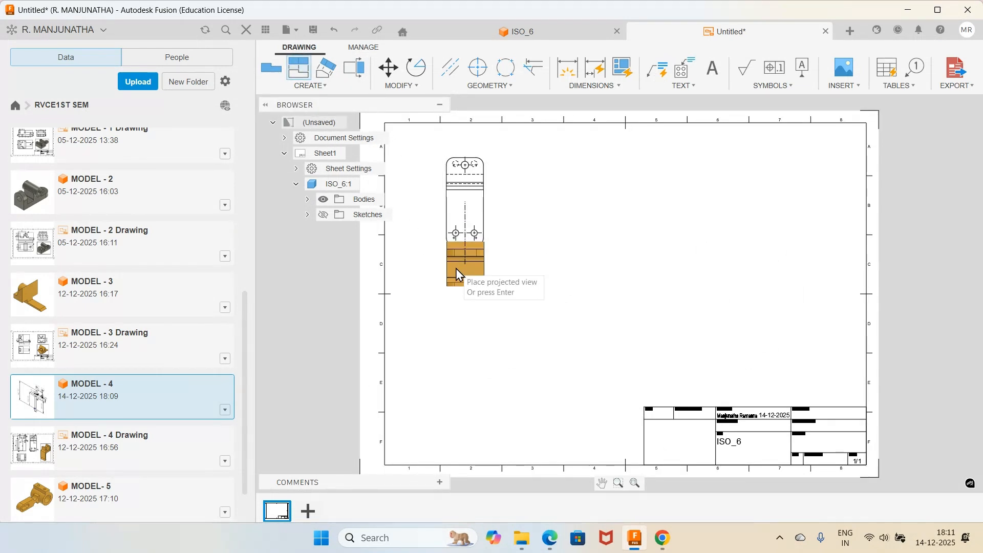
{"action": "left_click", "coordinate": [456, 318]}
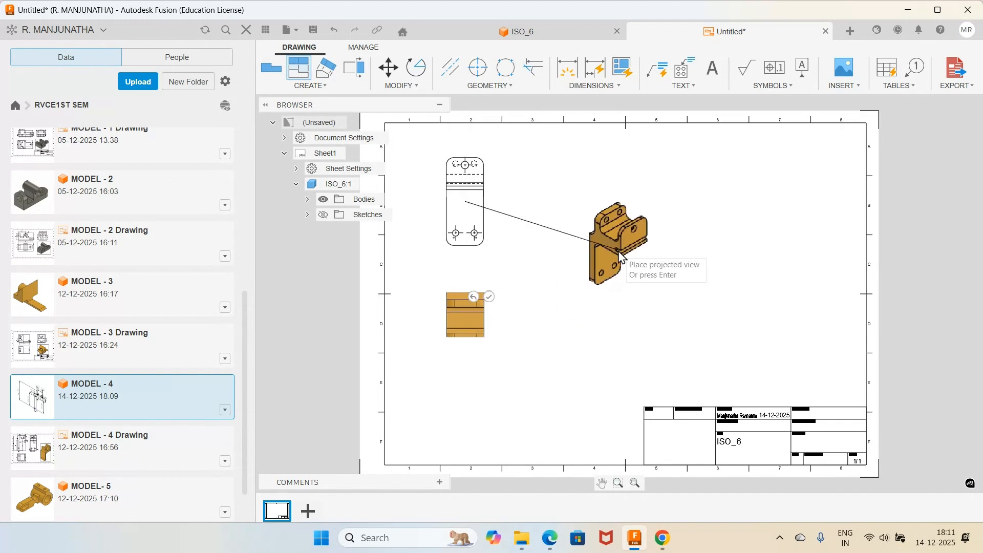
{"action": "left_click", "coordinate": [595, 225]}
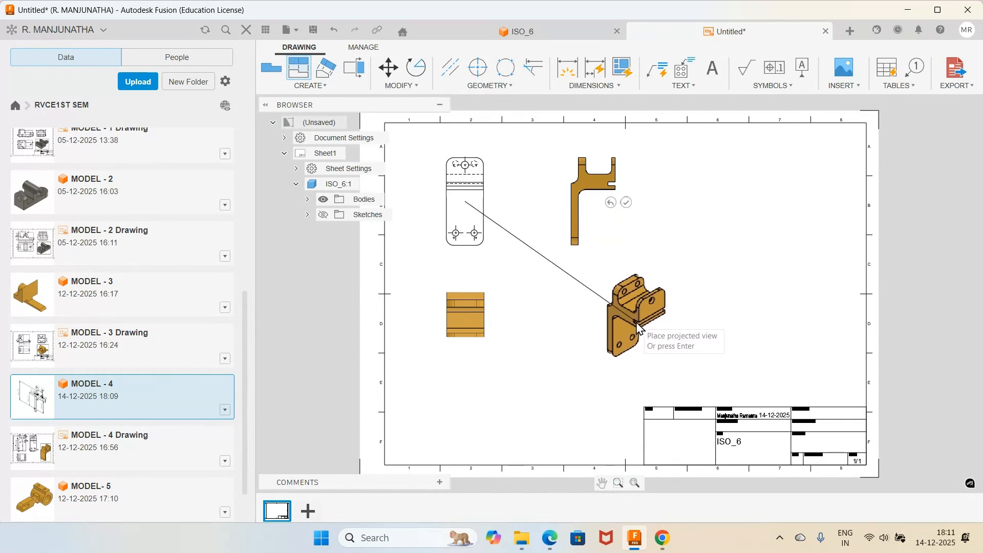
{"action": "left_click", "coordinate": [634, 326]}
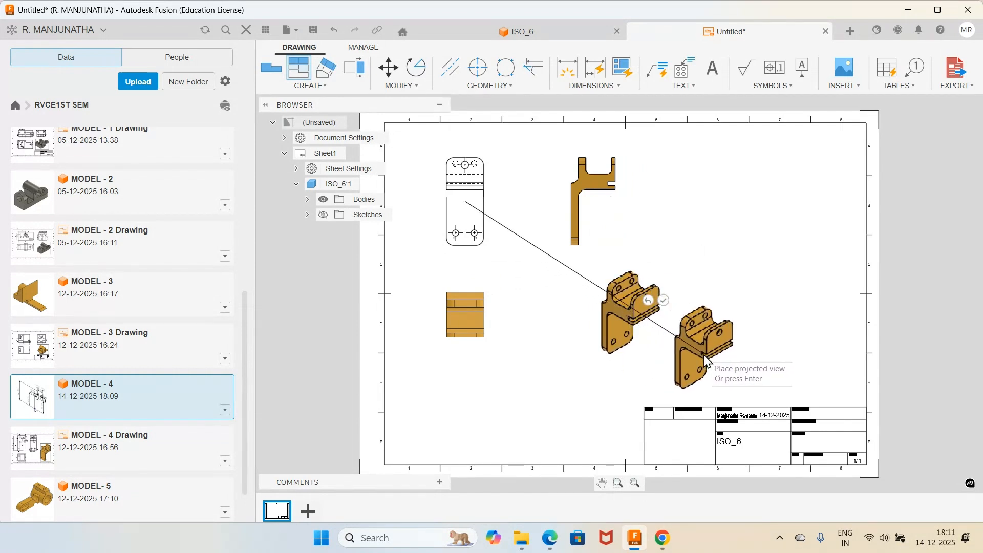
{"action": "key", "text": "Return"}
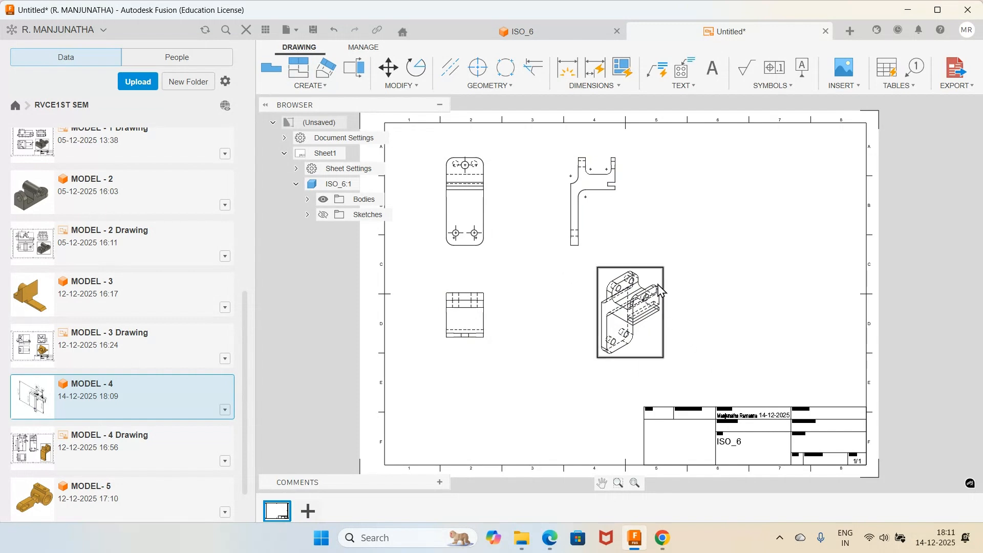
- Change the base view's scale to 1:1
{"action": "left_click", "coordinate": [479, 244]}
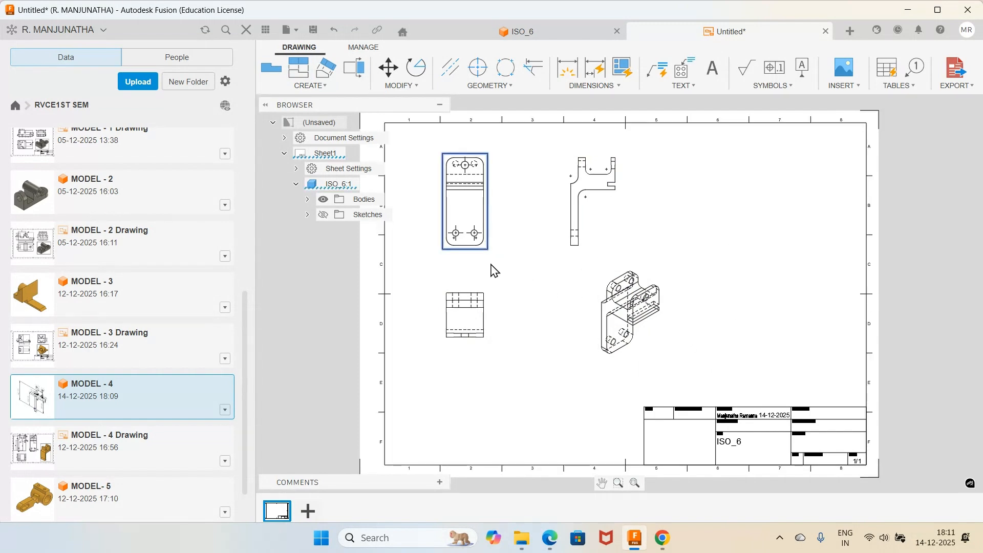
{"action": "double_click", "coordinate": [470, 249]}
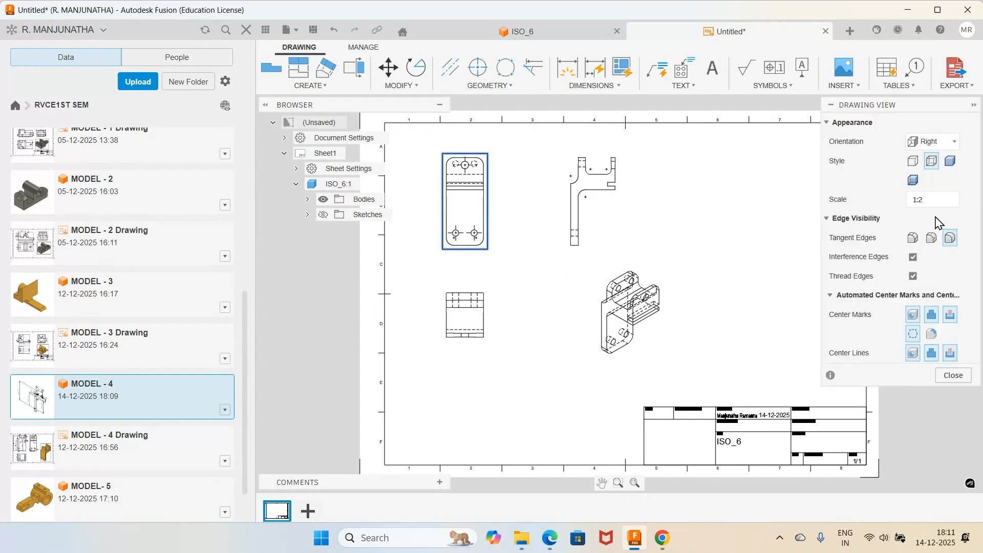
{"action": "left_click", "coordinate": [970, 208]}
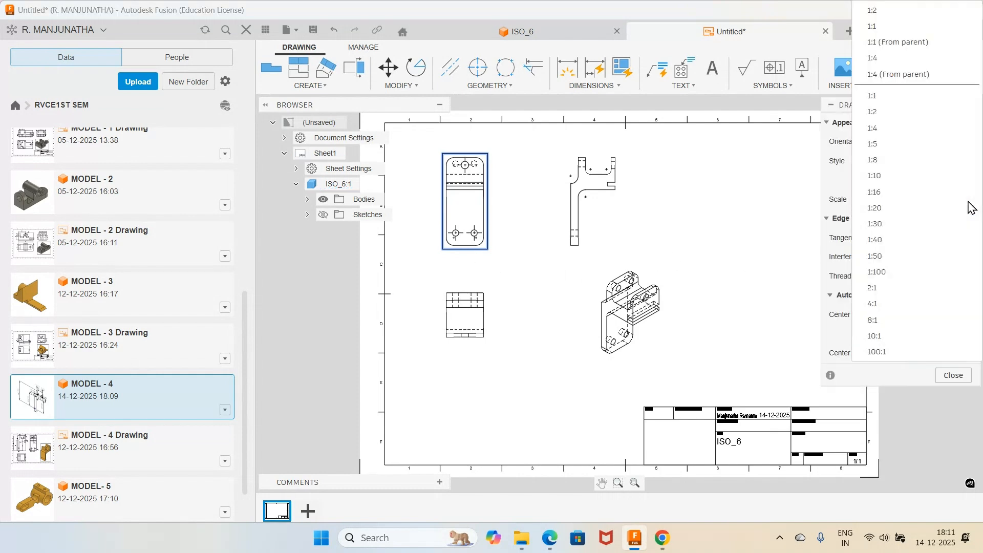
{"action": "left_click", "coordinate": [875, 102]}
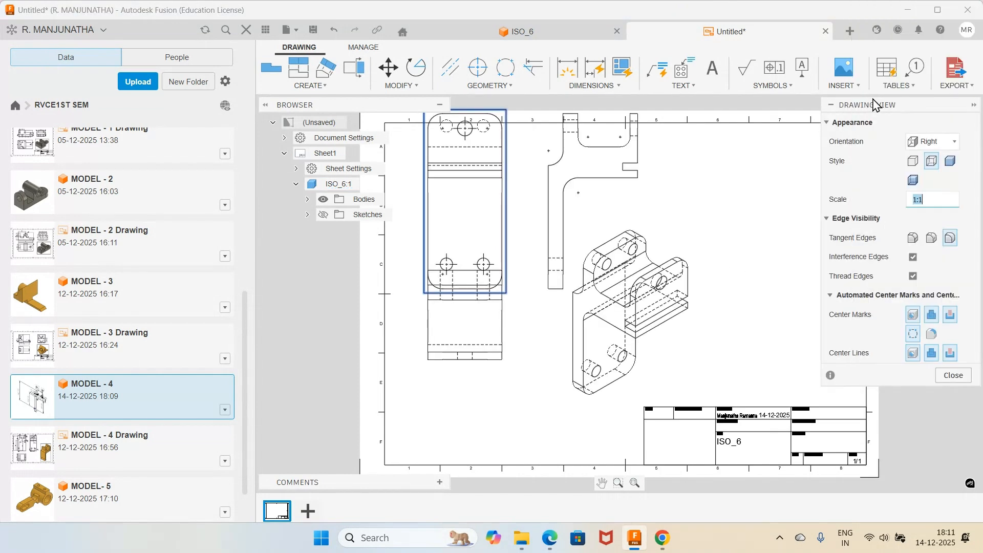
{"action": "left_click", "coordinate": [951, 377]}
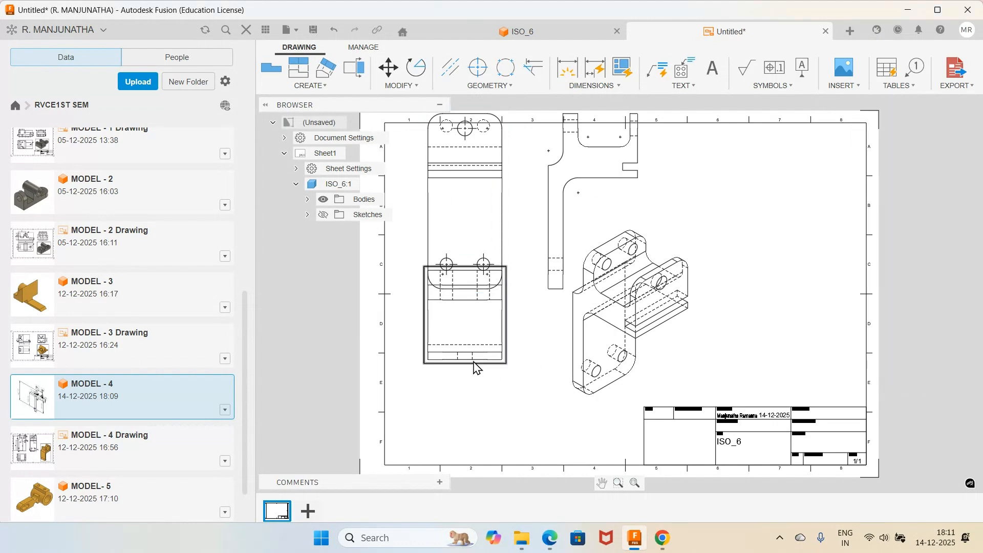
- Spread the four enlarged views across the sheet so that none overlap and the base and side views fit inside the border
{"action": "left_click_drag", "start_coordinate": [472, 360], "coordinate": [477, 441]}
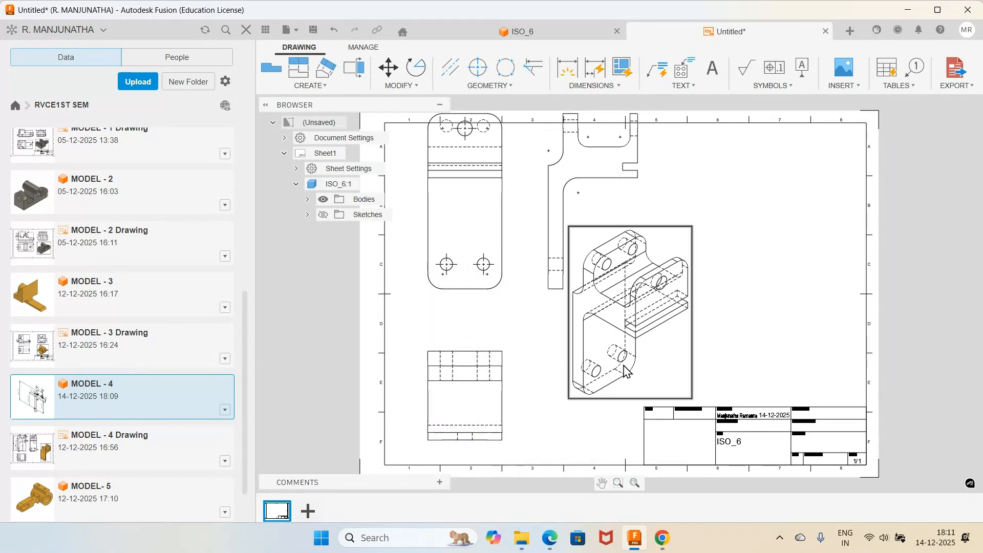
{"action": "left_click_drag", "start_coordinate": [633, 358], "coordinate": [782, 368]}
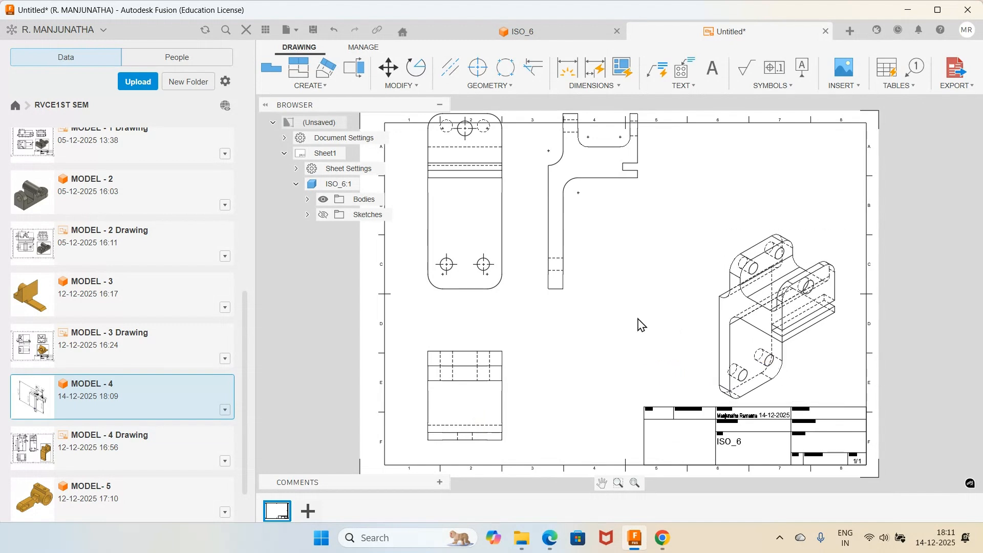
{"action": "left_click_drag", "start_coordinate": [551, 277], "coordinate": [645, 288]}
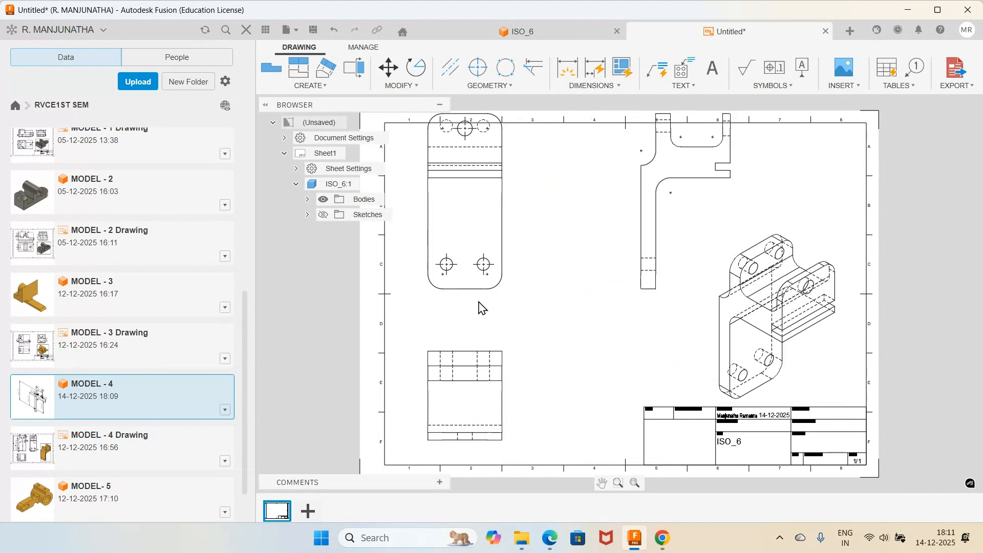
{"action": "left_click_drag", "start_coordinate": [481, 301], "coordinate": [478, 327]}
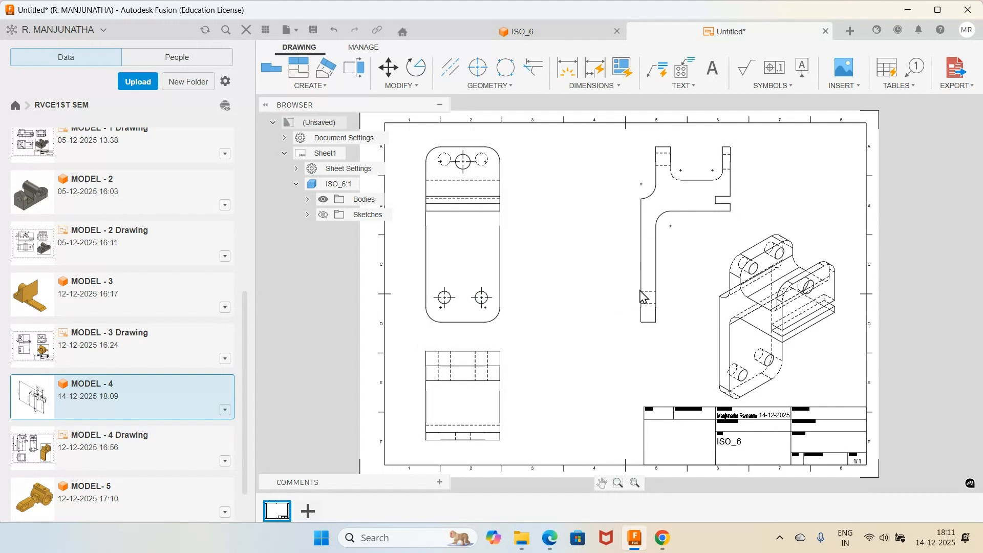
{"action": "left_click_drag", "start_coordinate": [642, 288], "coordinate": [586, 288]}
{"action": "left_click", "coordinate": [586, 288]}
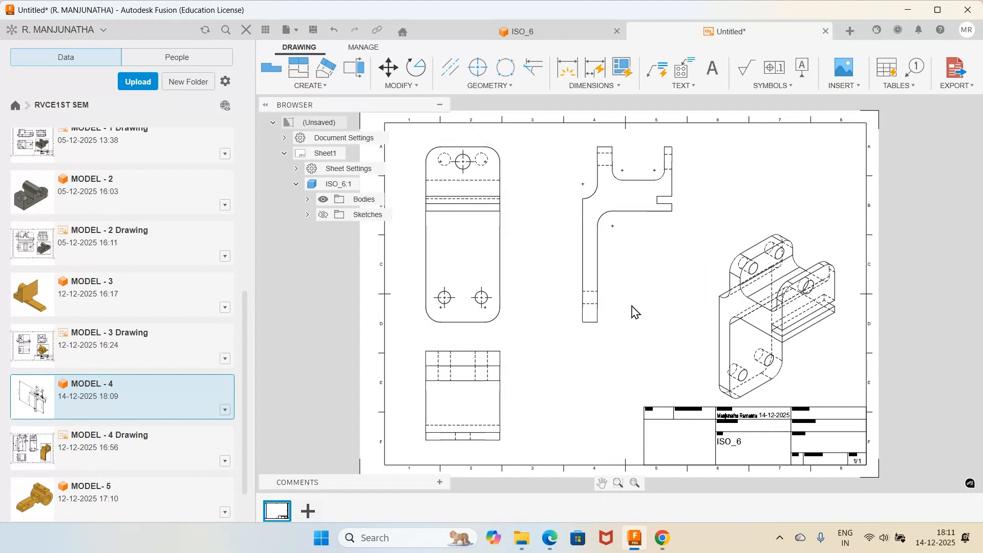
{"action": "left_click", "coordinate": [720, 359]}
{"action": "left_click", "coordinate": [719, 344]}
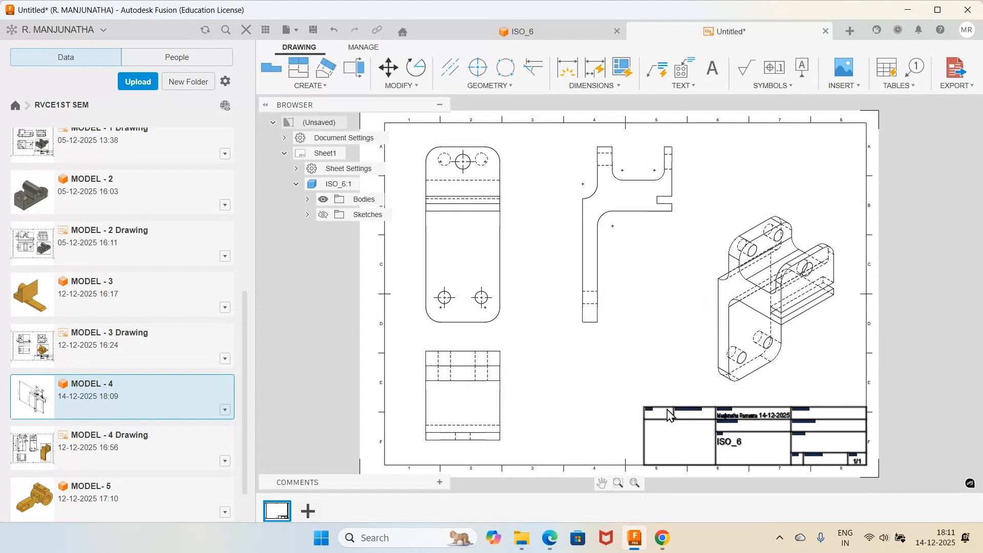
- Delete the title block and move the isometric view down into the sheet's lower-right corner
{"action": "left_click", "coordinate": [669, 412]}
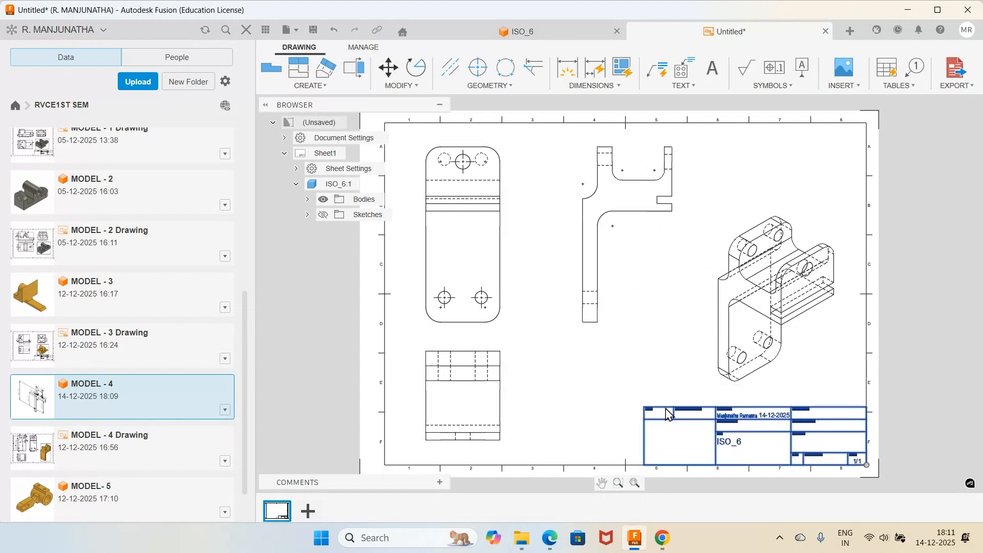
{"action": "left_click", "coordinate": [726, 380]}
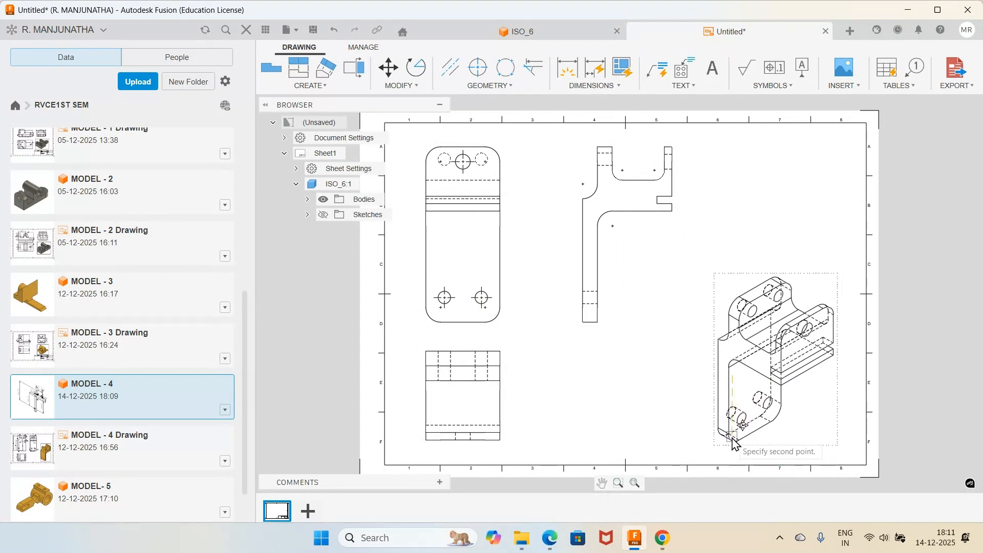
{"action": "left_click", "coordinate": [733, 443]}
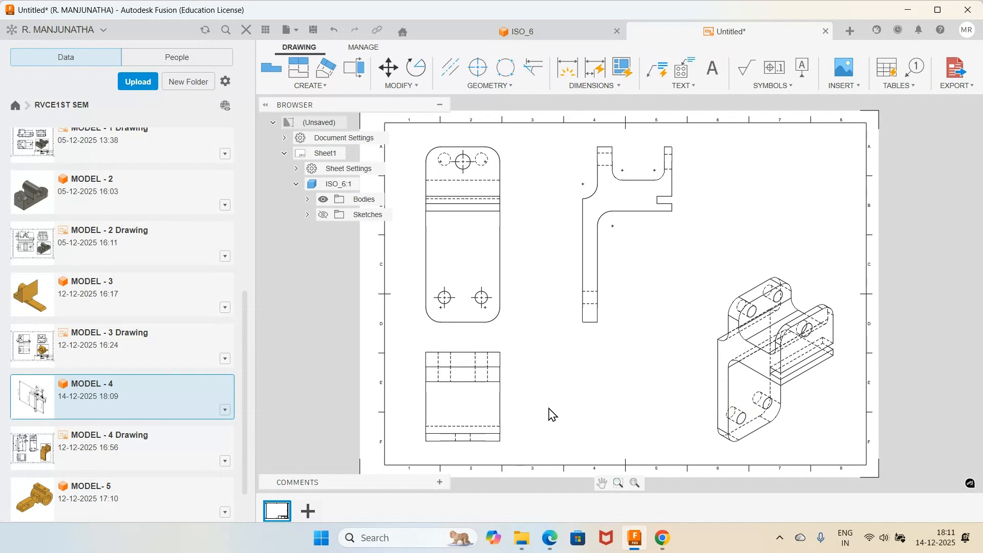
- Shift the side view slightly right and move the base view right and slightly down on the sheet
{"action": "left_click", "coordinate": [590, 309]}
{"action": "left_click", "coordinate": [621, 310]}
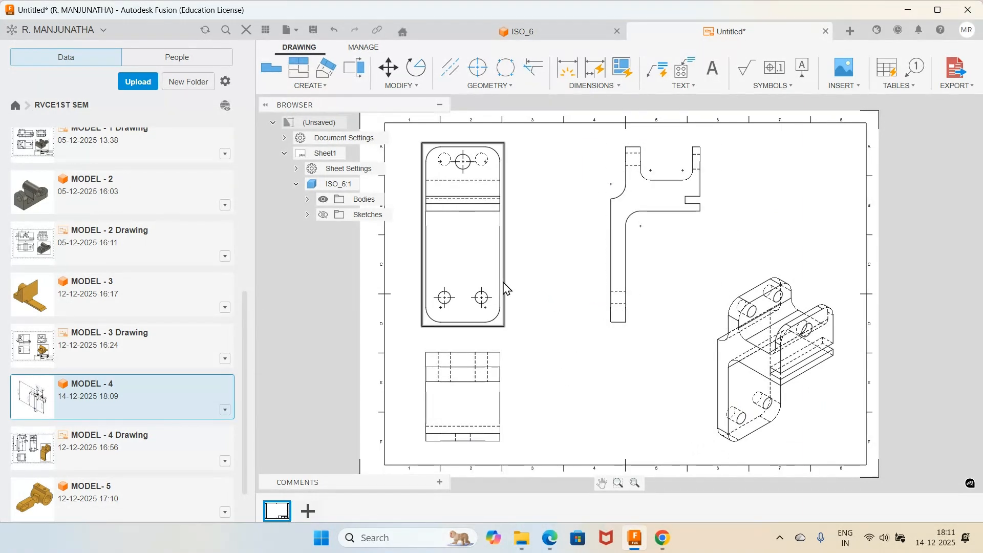
{"action": "left_click", "coordinate": [507, 287]}
{"action": "left_click", "coordinate": [551, 271]}
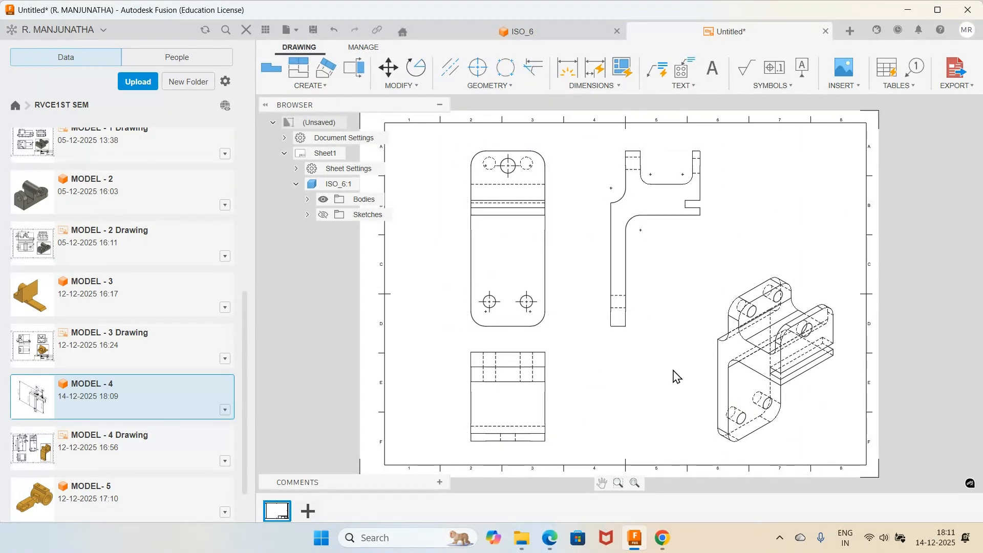
- Display the isometric view in the shaded style without hidden edges
{"action": "double_click", "coordinate": [722, 430]}
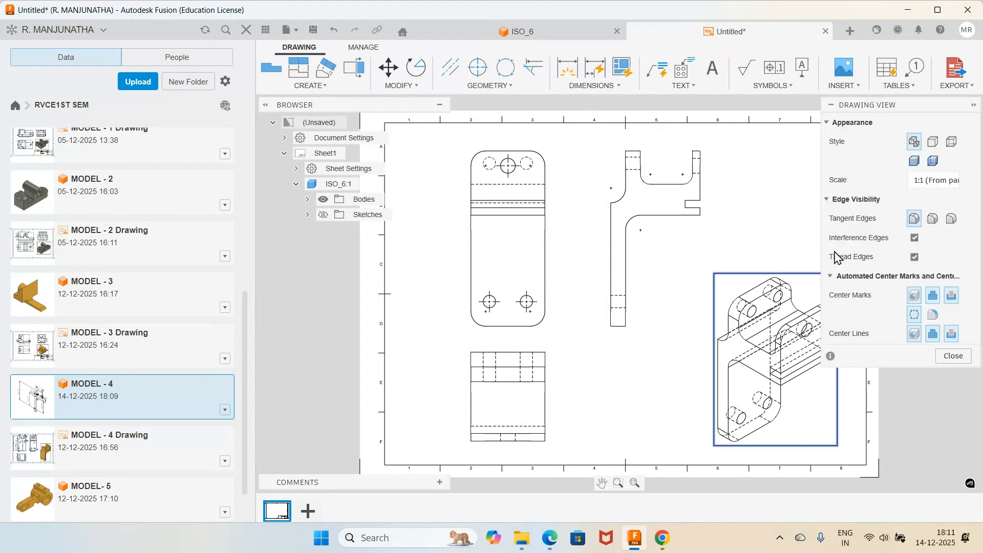
{"action": "left_click", "coordinate": [916, 161]}
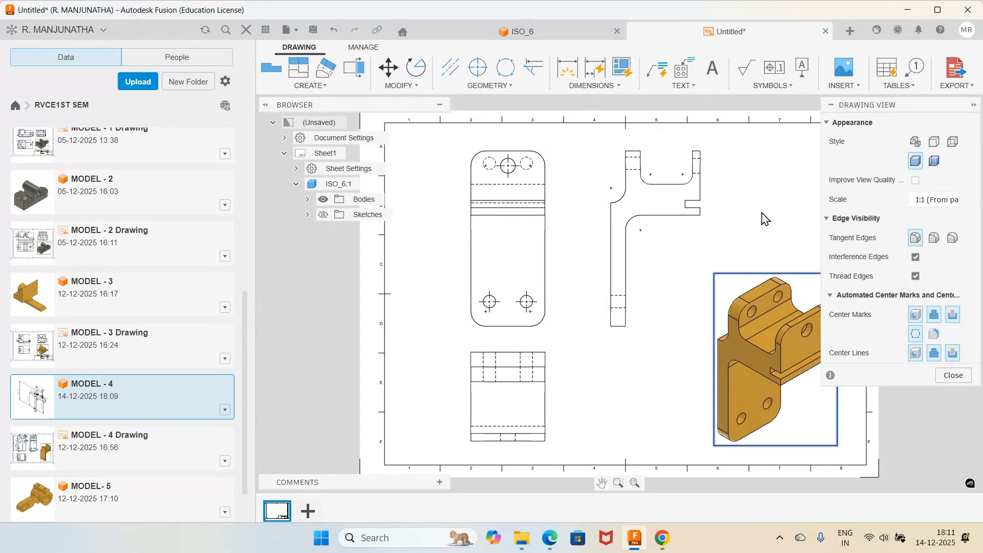
{"action": "left_click", "coordinate": [945, 375]}
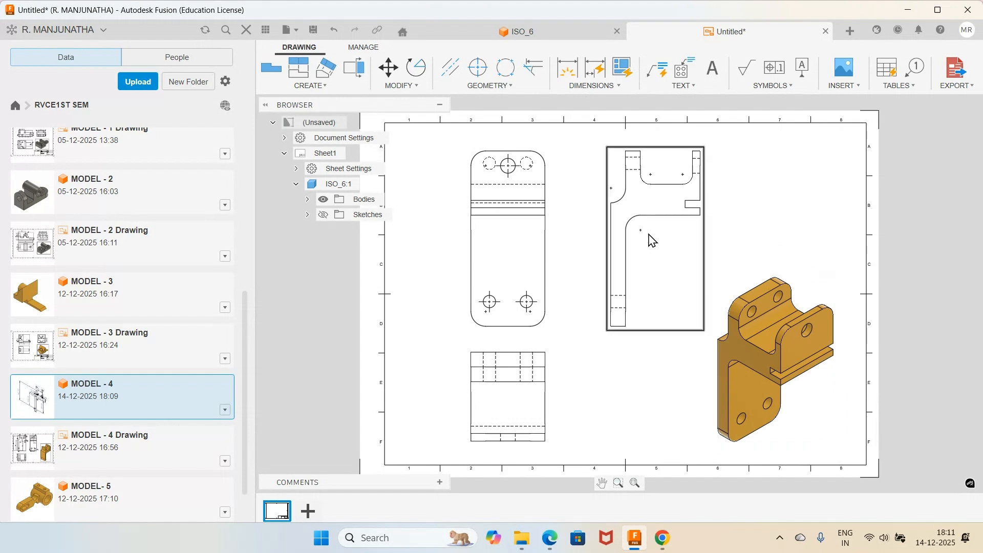
- Add center marks to the two hidden holes near the top of the base view
{"action": "scroll", "coordinate": [633, 200], "scroll_direction": "up", "scroll_amount": 2}
{"action": "scroll", "coordinate": [532, 171], "scroll_direction": "up", "scroll_amount": 2}
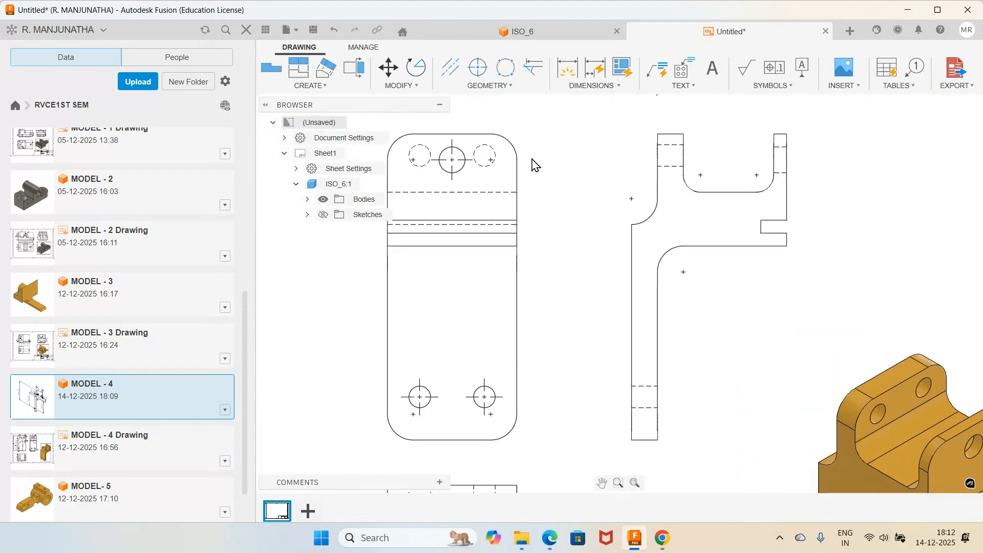
{"action": "left_click", "coordinate": [450, 68]}
{"action": "left_click", "coordinate": [485, 72]}
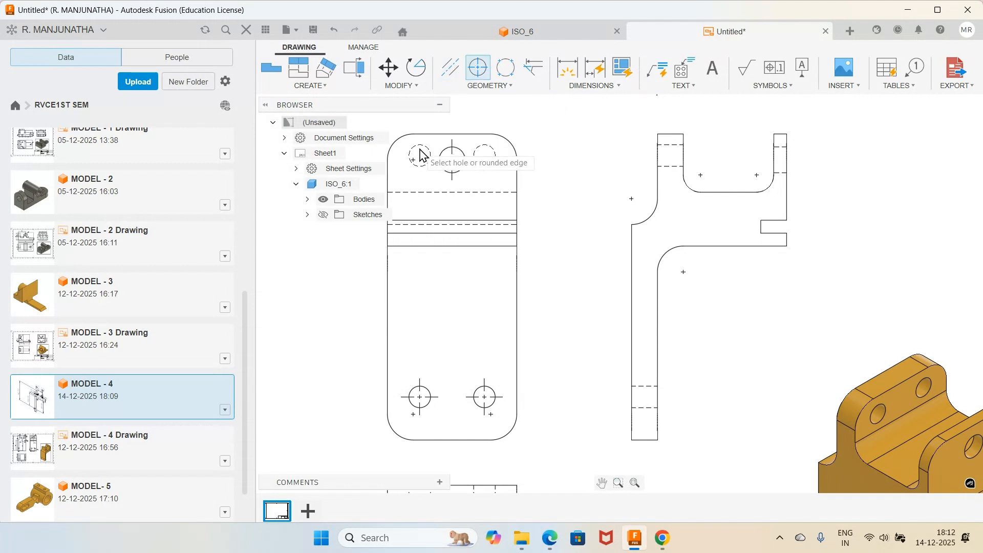
{"action": "left_click", "coordinate": [417, 149]}
{"action": "left_click", "coordinate": [496, 158]}
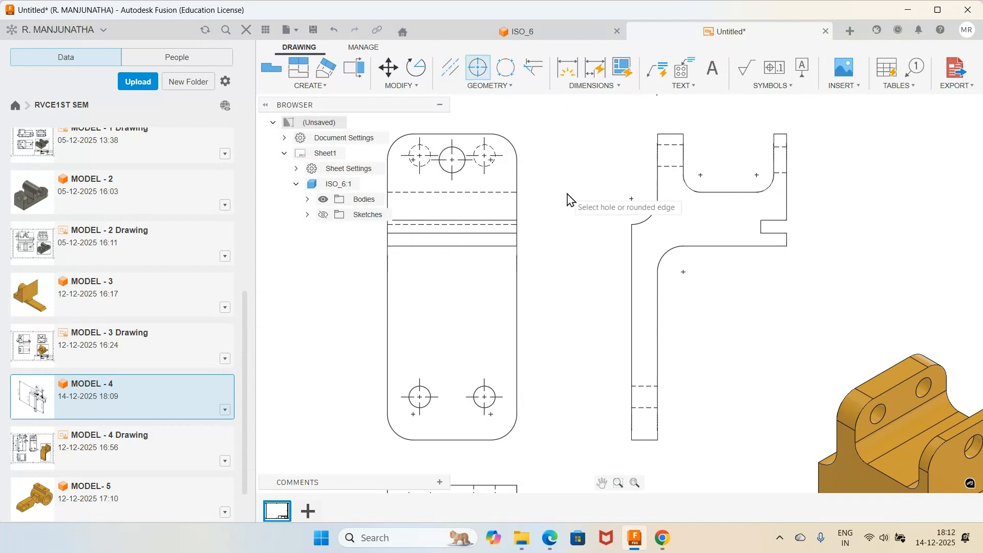
- Add centerlines through the two upper holes and the lower hole in the side view
{"action": "left_click", "coordinate": [449, 72]}
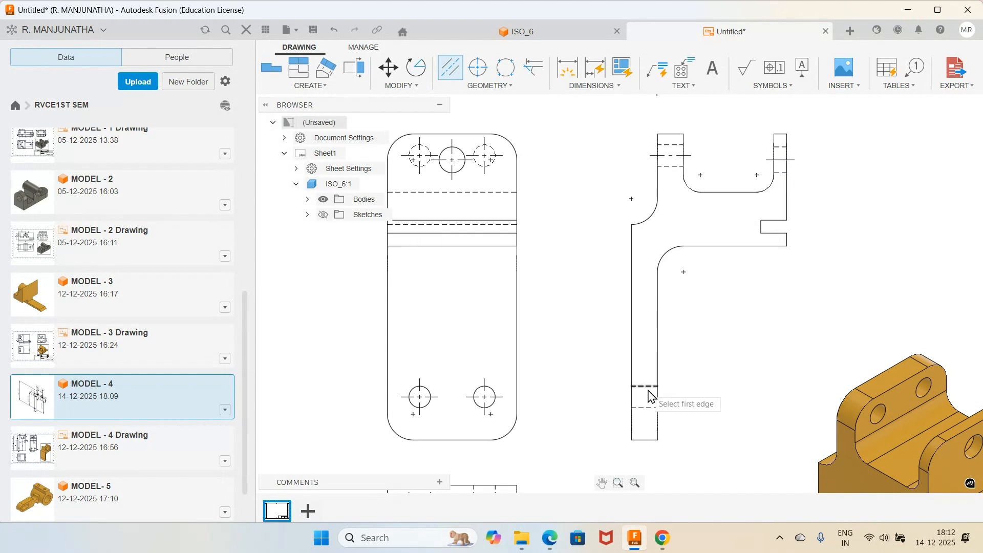
{"action": "left_click", "coordinate": [643, 409]}
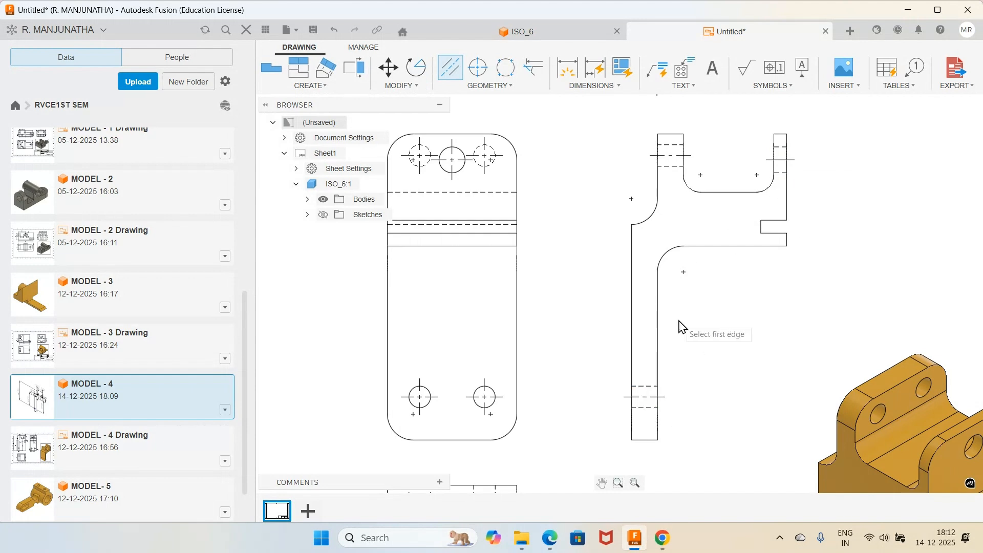
- Add a vertical linear dimension left of the side view, from the concave fillet's lower end to the plate's lower corner
{"action": "scroll", "coordinate": [600, 248], "scroll_direction": "down", "scroll_amount": 2}
{"action": "scroll", "coordinate": [738, 241], "scroll_direction": "down", "scroll_amount": 2}
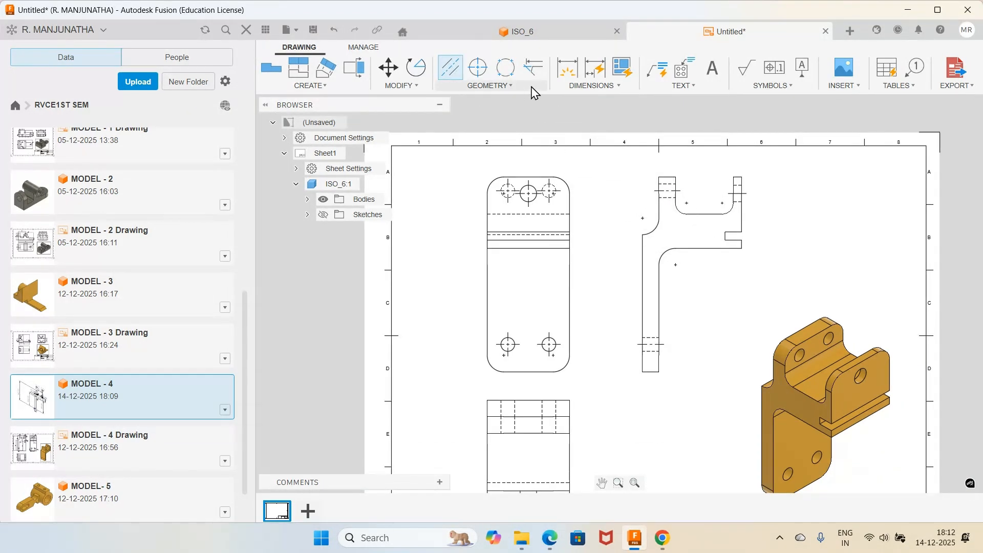
{"action": "left_click", "coordinate": [619, 86]}
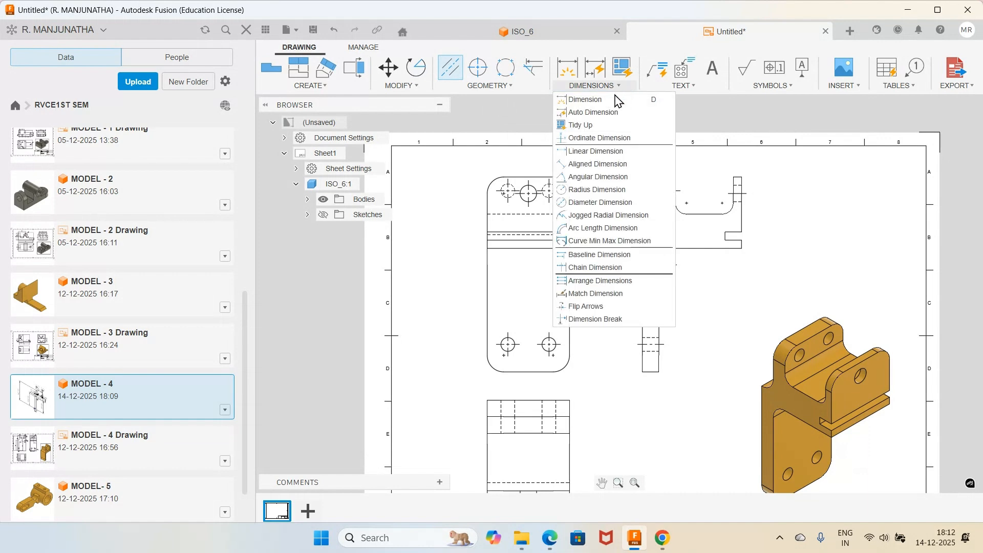
{"action": "left_click", "coordinate": [597, 152]}
{"action": "left_click", "coordinate": [643, 235]}
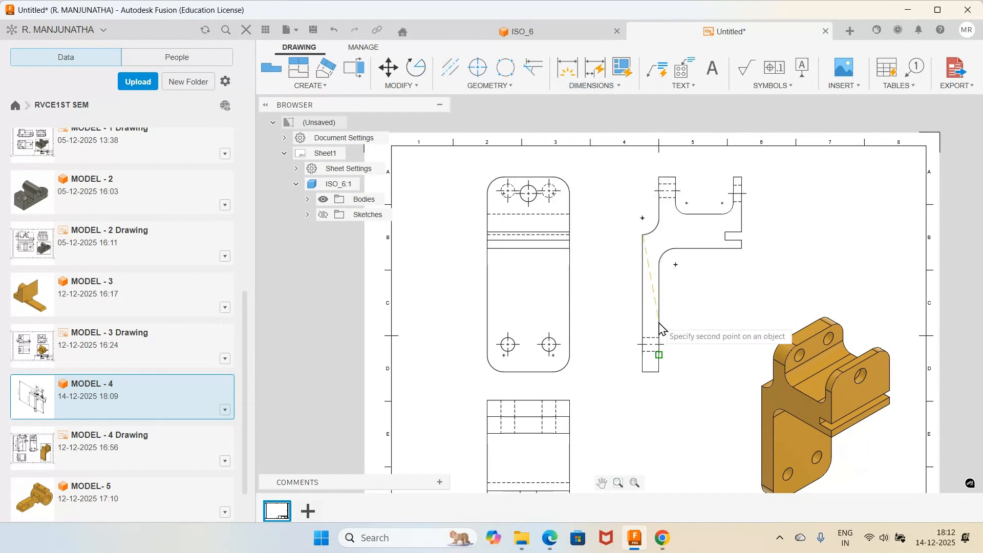
{"action": "left_click", "coordinate": [642, 372]}
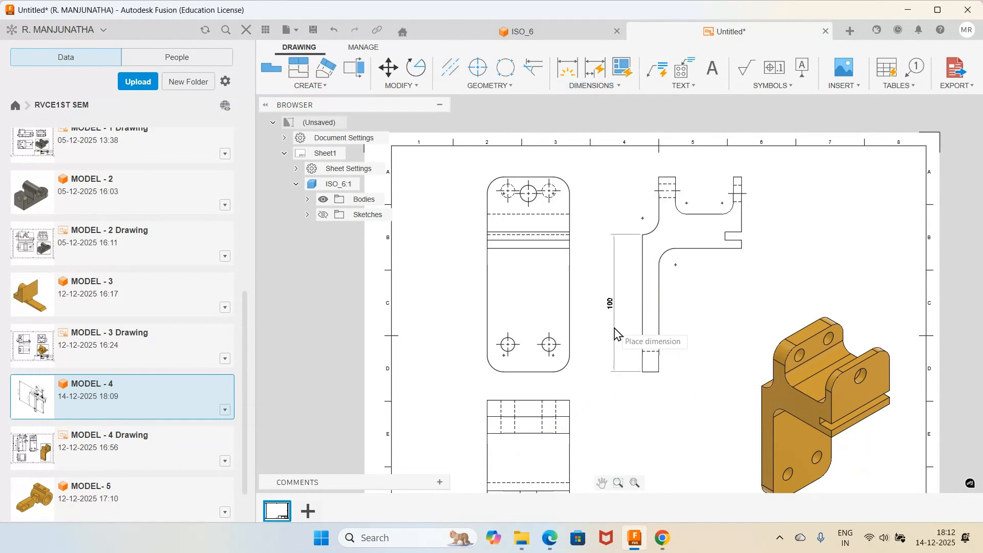
{"action": "left_click", "coordinate": [616, 336]}
- Add a radius dimension to the concave fillet above the vertical plate in the side view
{"action": "left_click", "coordinate": [620, 87]}
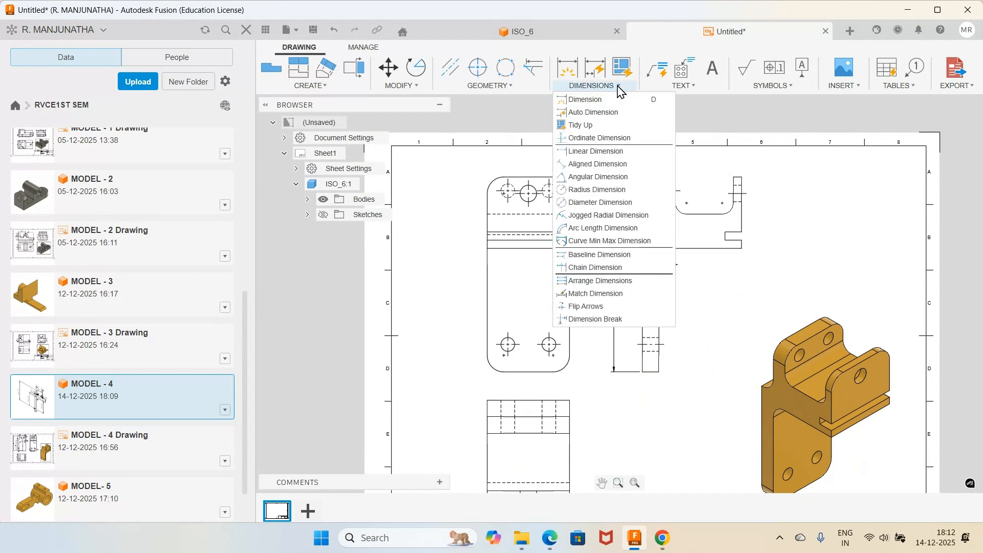
{"action": "left_click", "coordinate": [580, 190]}
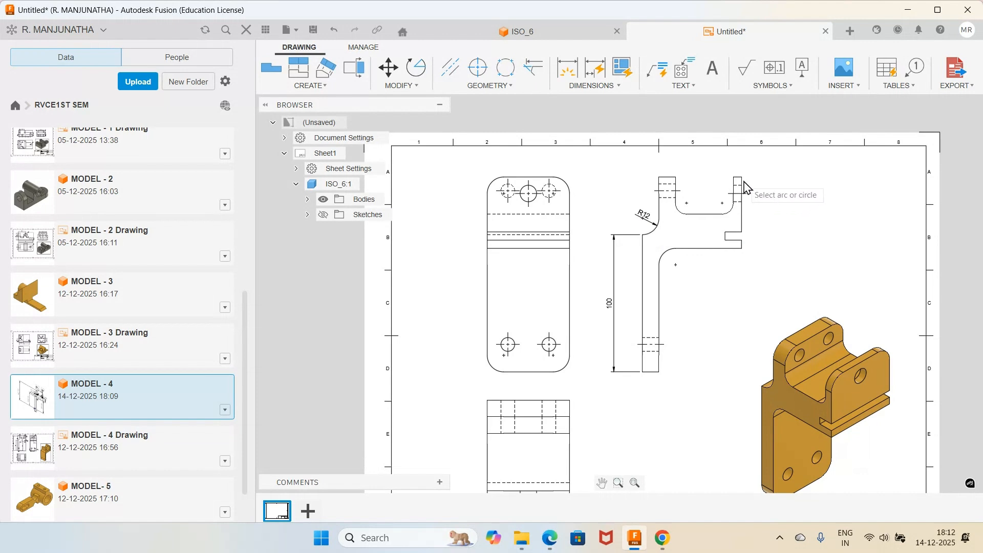
- Add linear dimensions above the side view for both upright lugs' thicknesses and the gap between them
{"action": "scroll", "coordinate": [704, 169], "scroll_direction": "up", "scroll_amount": 3}
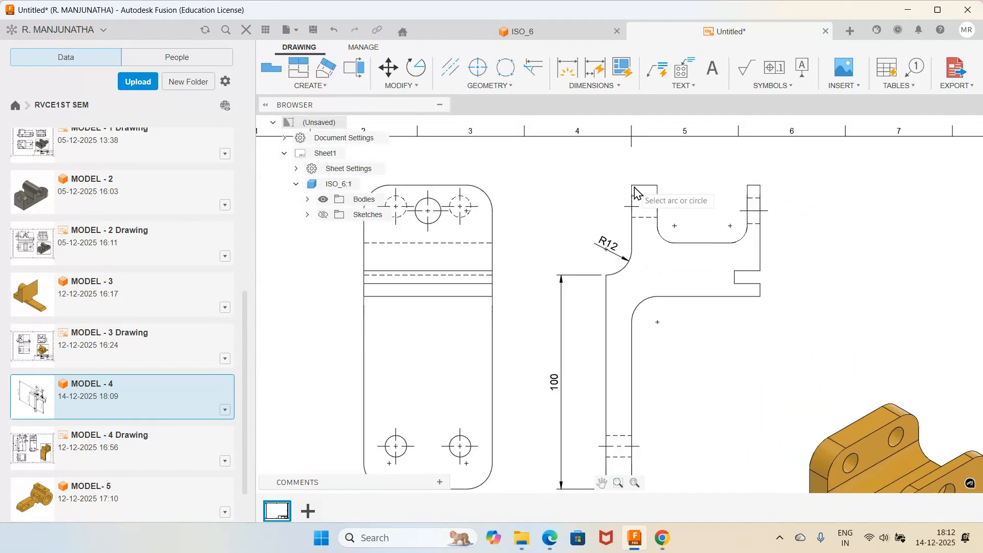
{"action": "left_click", "coordinate": [609, 86]}
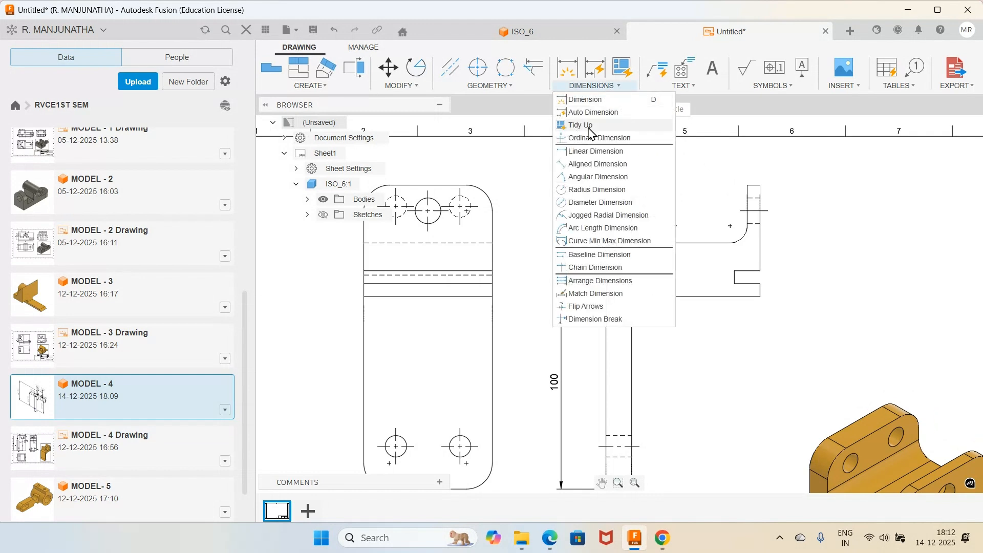
{"action": "left_click", "coordinate": [566, 149]}
{"action": "left_click", "coordinate": [633, 186]}
{"action": "left_click", "coordinate": [659, 186]}
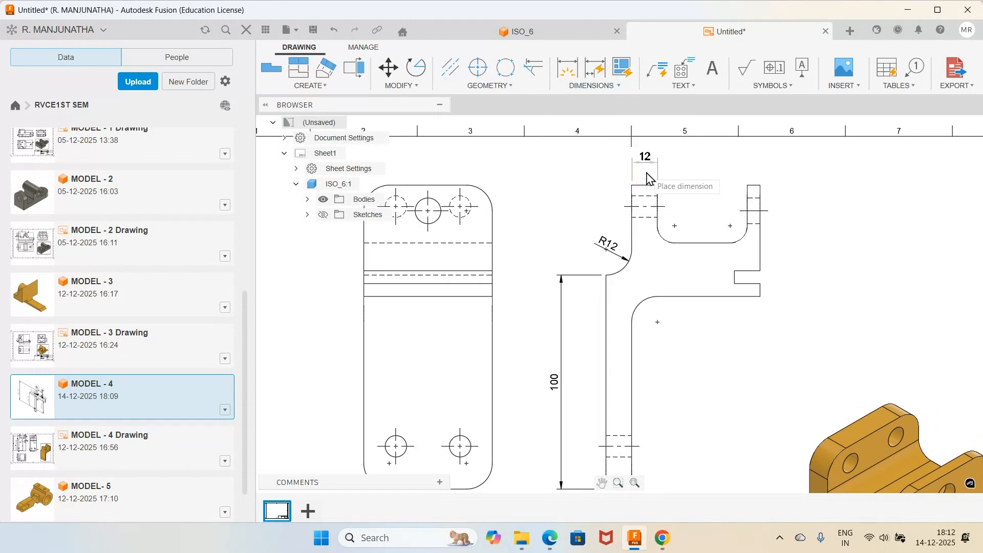
{"action": "left_click", "coordinate": [650, 180]}
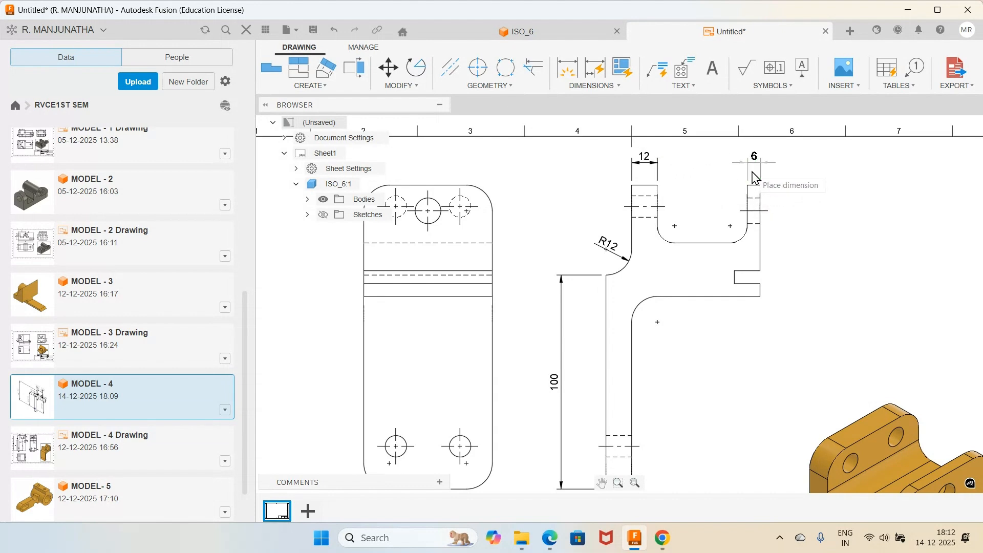
{"action": "left_click", "coordinate": [755, 178]}
{"action": "left_click", "coordinate": [658, 185]}
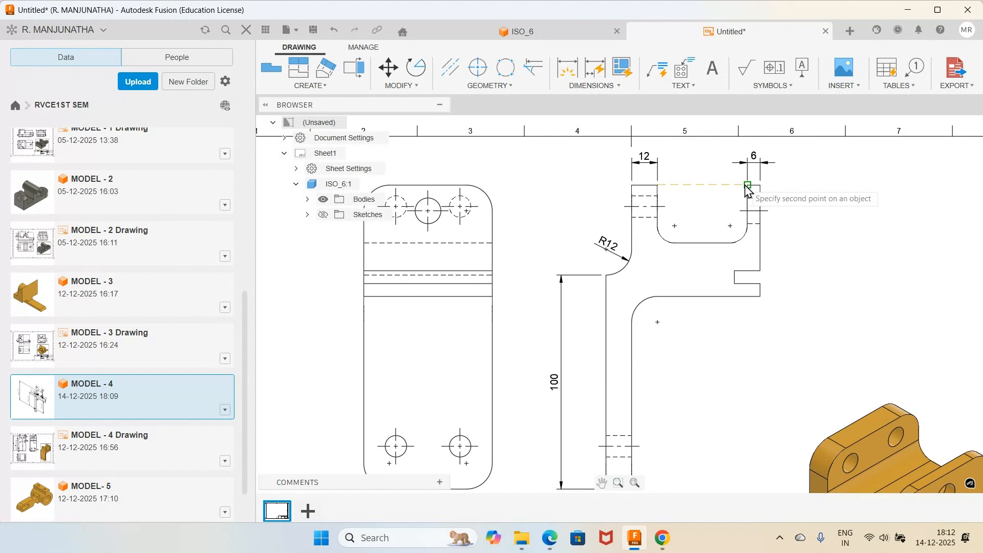
{"action": "left_click", "coordinate": [740, 165]}
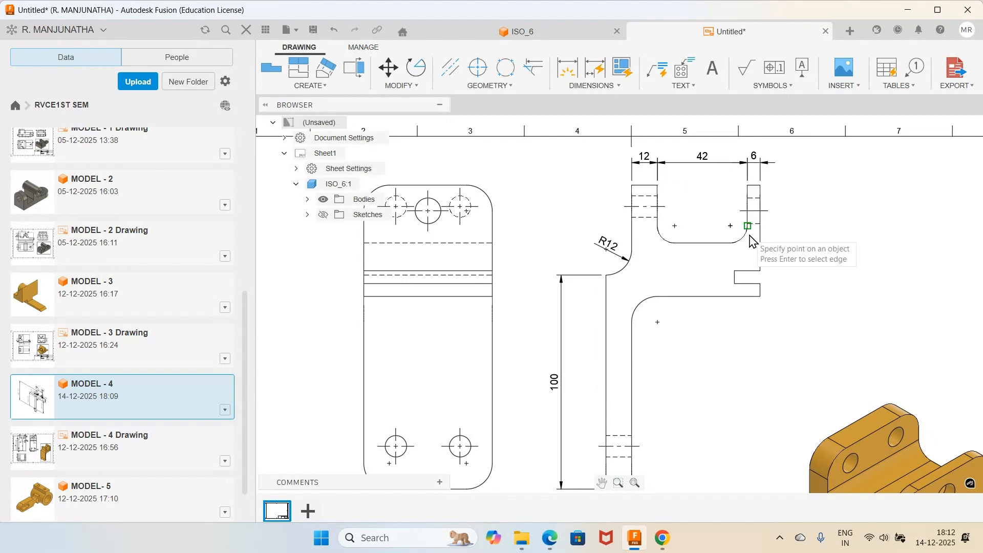
- Add radius dimensions to both inner fillets at the bottom of the U-shaped recess in the side view
{"action": "left_click", "coordinate": [620, 86]}
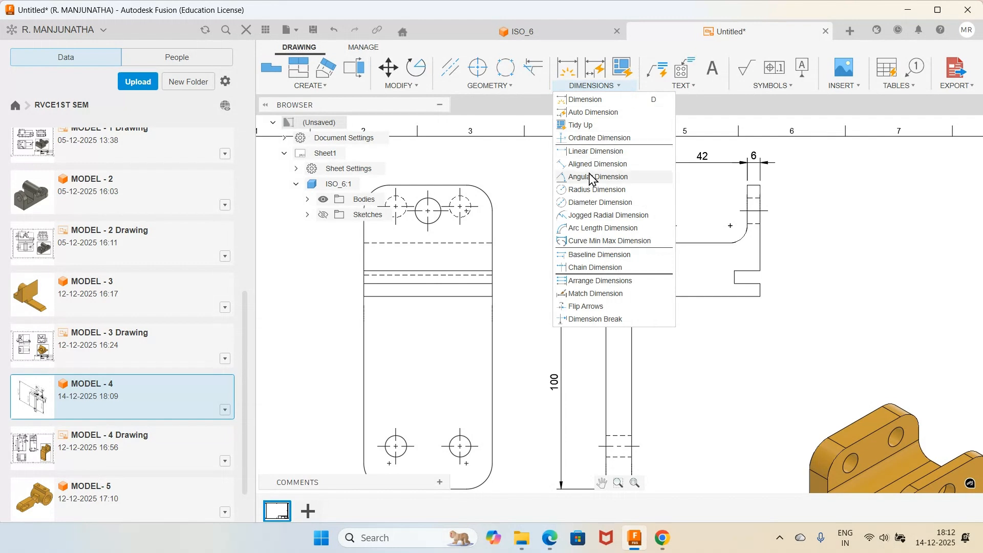
{"action": "left_click", "coordinate": [594, 190]}
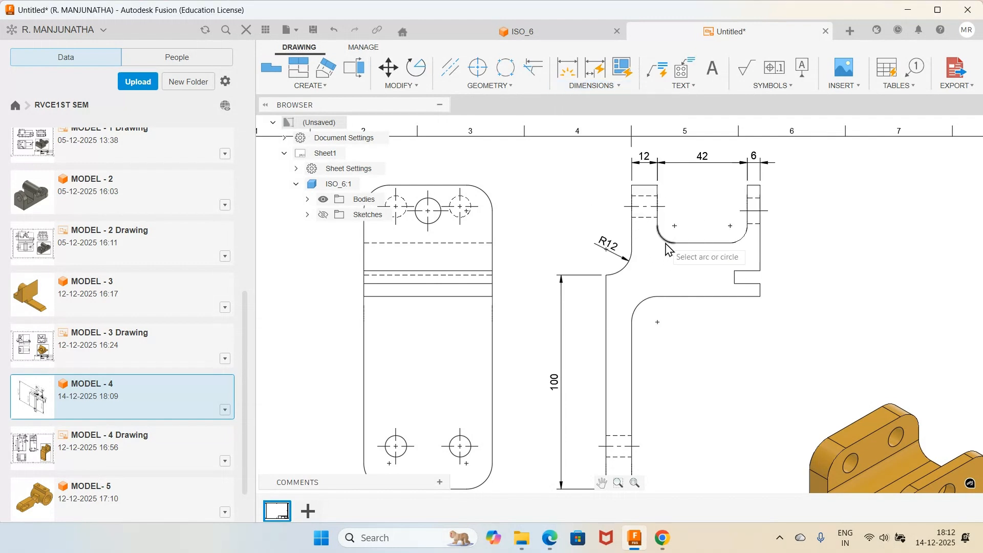
{"action": "left_click", "coordinate": [667, 248]}
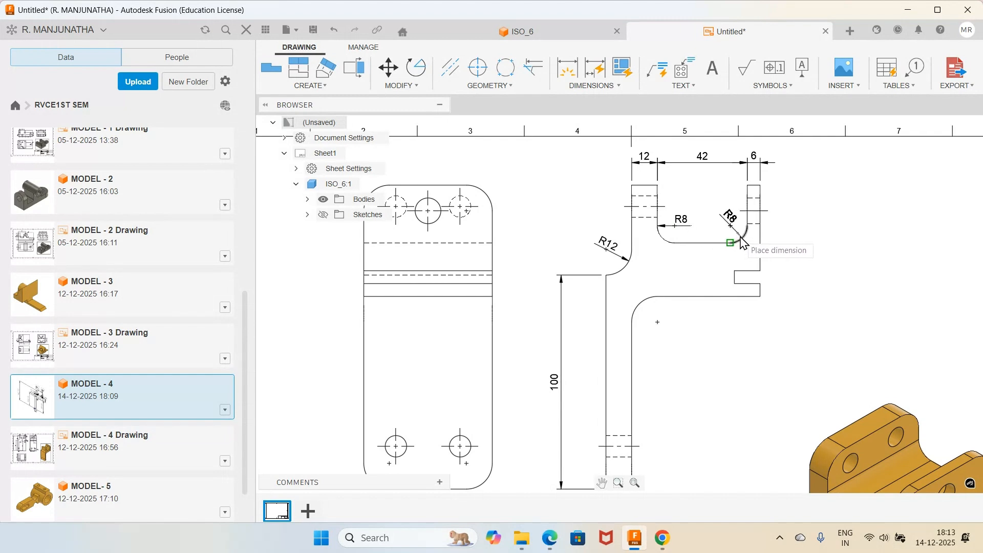
{"action": "left_click", "coordinate": [743, 243]}
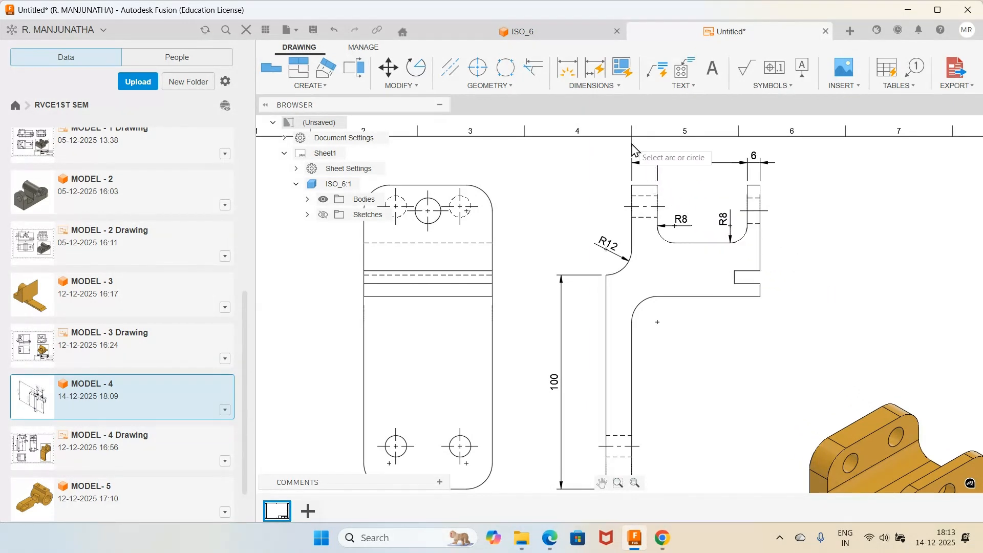
- Add a vertical linear dimension from the U-shaped recess floor to the arm's underside in the side view
{"action": "left_click", "coordinate": [618, 85]}
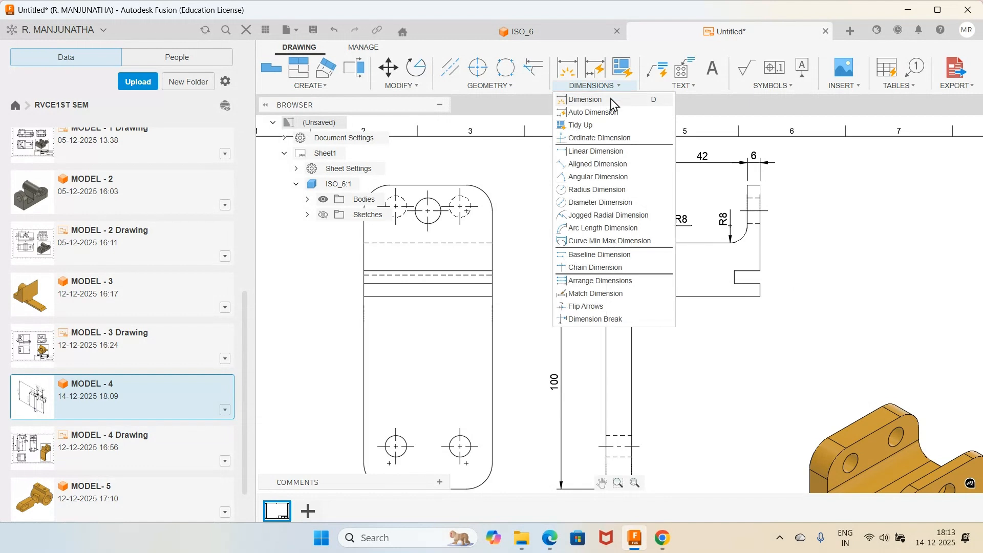
{"action": "left_click", "coordinate": [610, 152]}
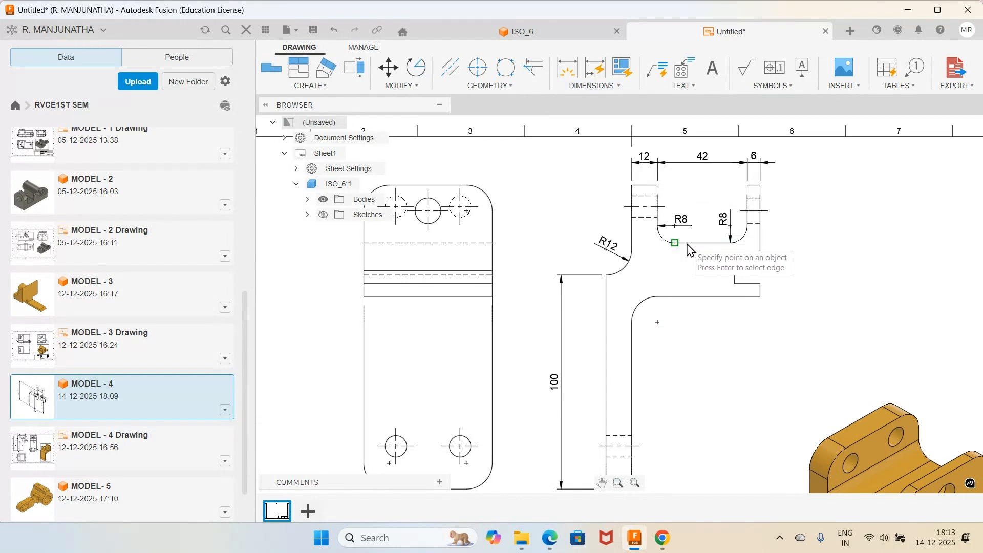
{"action": "left_click", "coordinate": [674, 243]}
{"action": "left_click", "coordinate": [686, 296]}
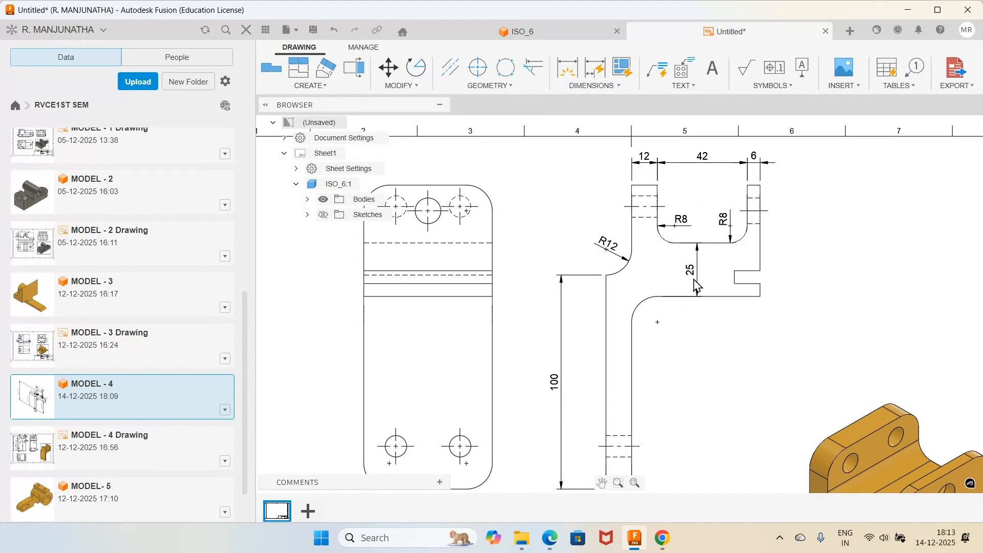
{"action": "left_click", "coordinate": [697, 282]}
- Add linear dimensions for the end notch in the side view: lower lip thickness, height to the notch's upper edge, and notch depth
{"action": "left_click", "coordinate": [761, 285]}
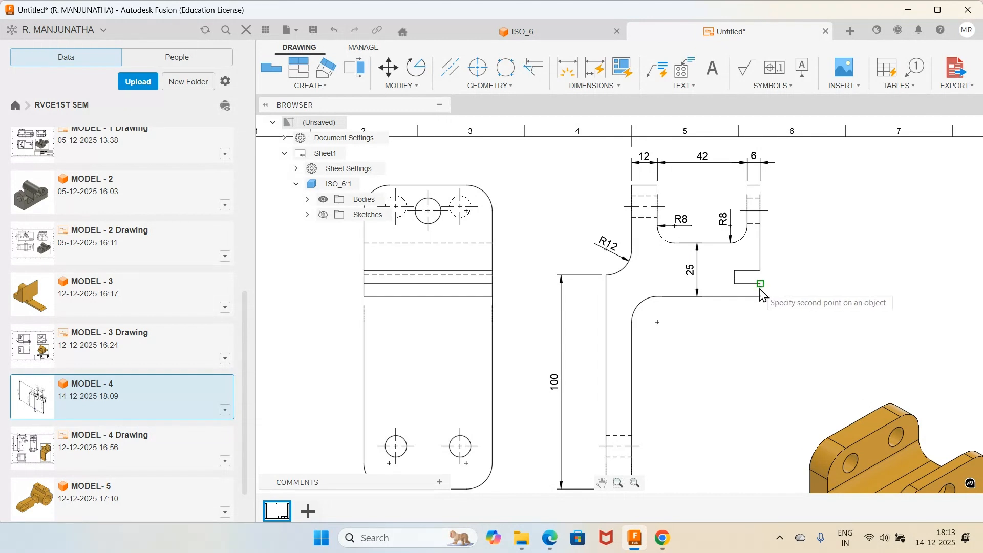
{"action": "left_click", "coordinate": [760, 296]}
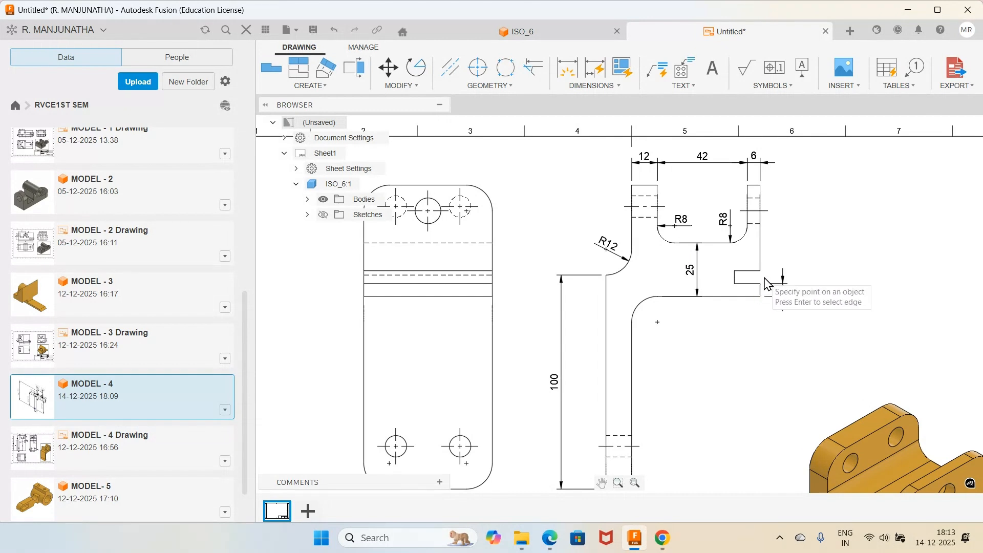
{"action": "left_click", "coordinate": [760, 296]}
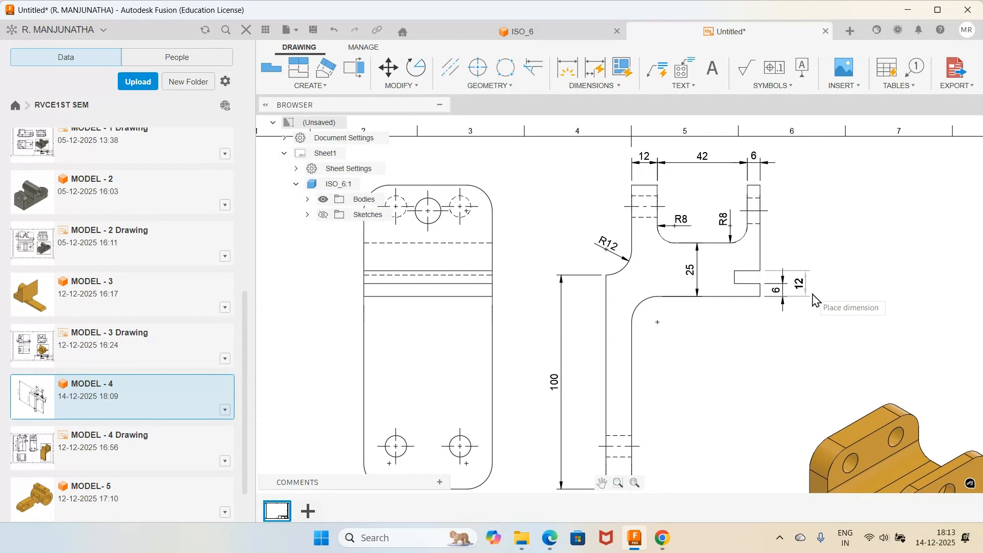
{"action": "key", "text": "Escape"}
{"action": "left_click", "coordinate": [736, 272]}
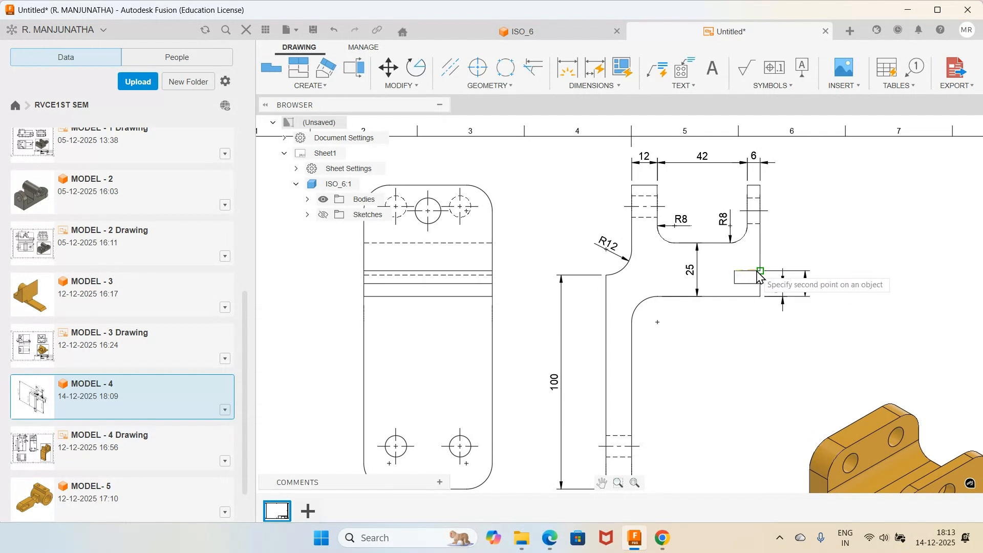
{"action": "left_click", "coordinate": [751, 267]}
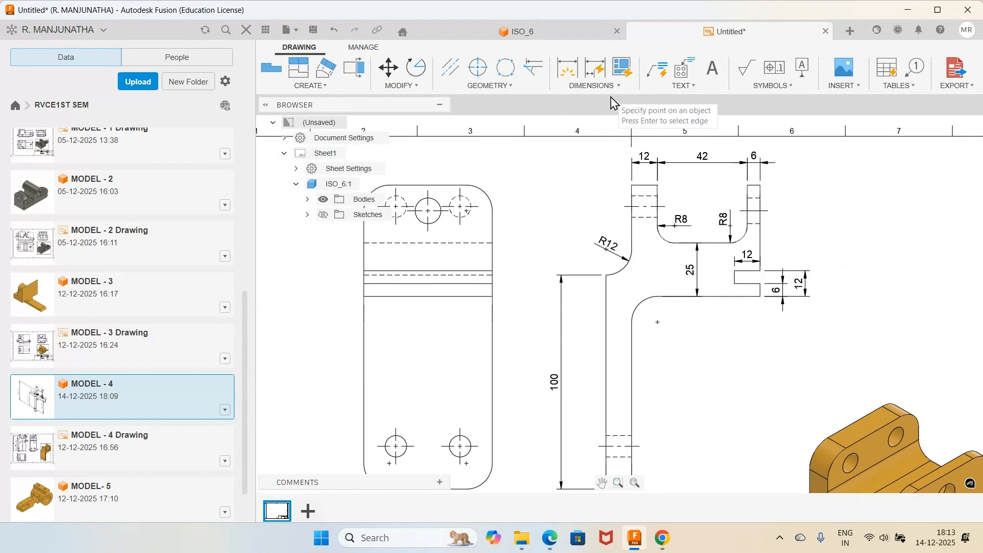
- Add diameter dimensions to the right hidden hole and the central hole near the top of the base view
{"action": "left_click", "coordinate": [619, 87]}
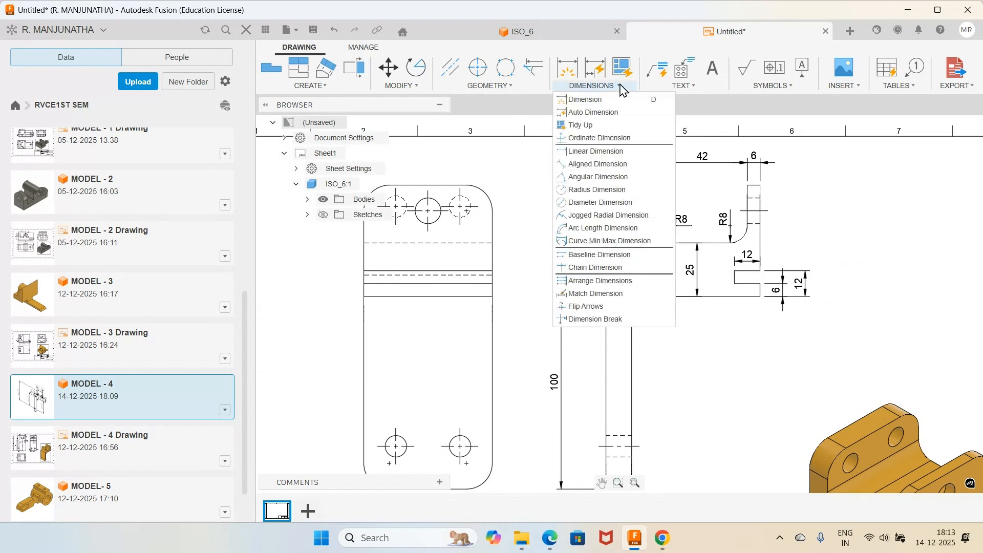
{"action": "left_click", "coordinate": [589, 203]}
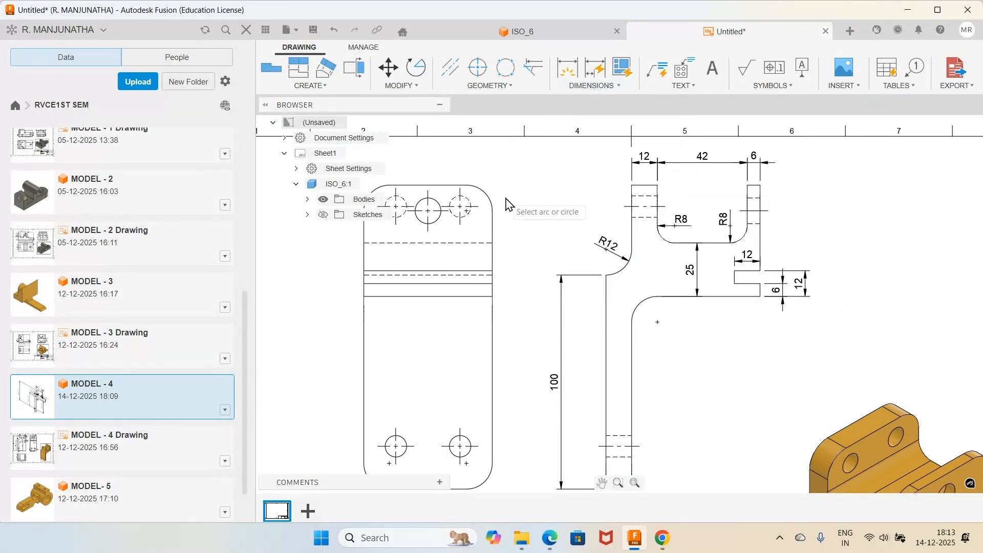
{"action": "left_click", "coordinate": [471, 212]}
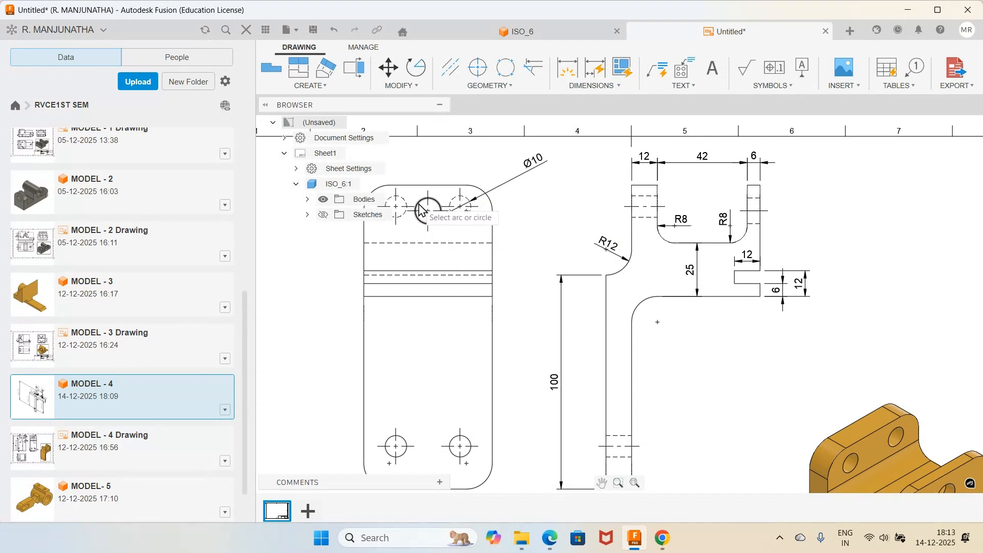
{"action": "left_click", "coordinate": [428, 224]}
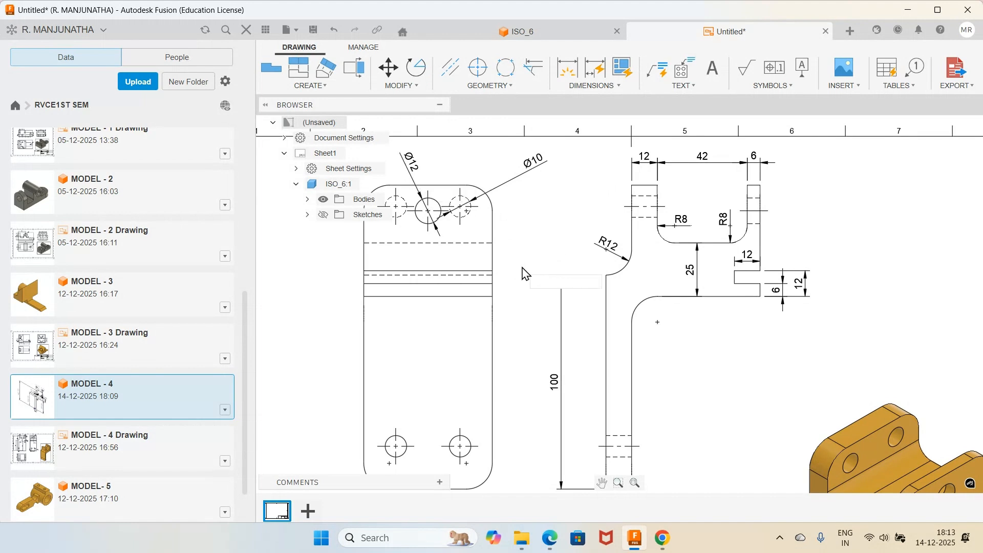
- Add vertical linear dimensions from each upright lug's top edge to its hole centerline in the side view
{"action": "key", "text": "d"}
{"action": "left_click", "coordinate": [609, 86]}
{"action": "left_click", "coordinate": [586, 152]}
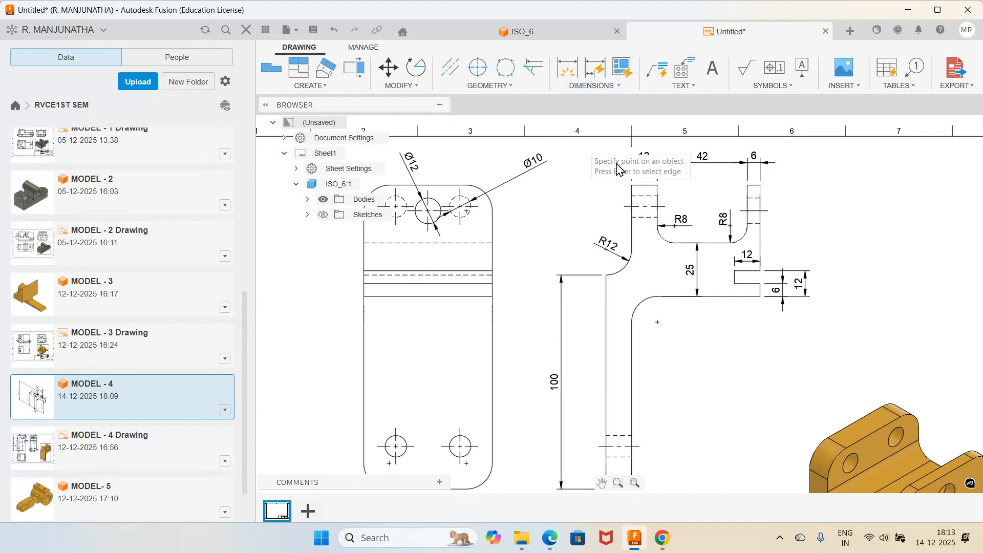
{"action": "left_click", "coordinate": [632, 186]}
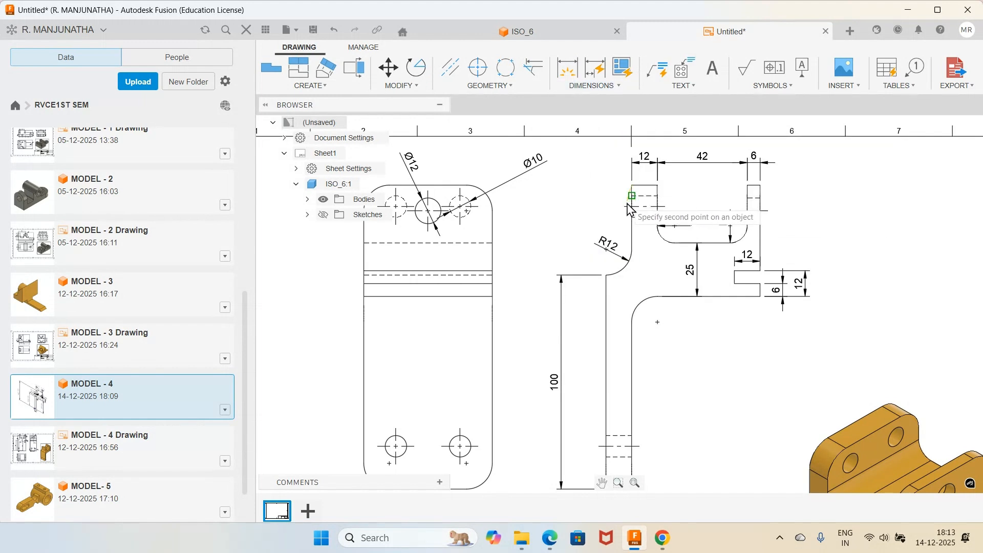
{"action": "left_click", "coordinate": [625, 206]}
{"action": "left_click", "coordinate": [608, 207]}
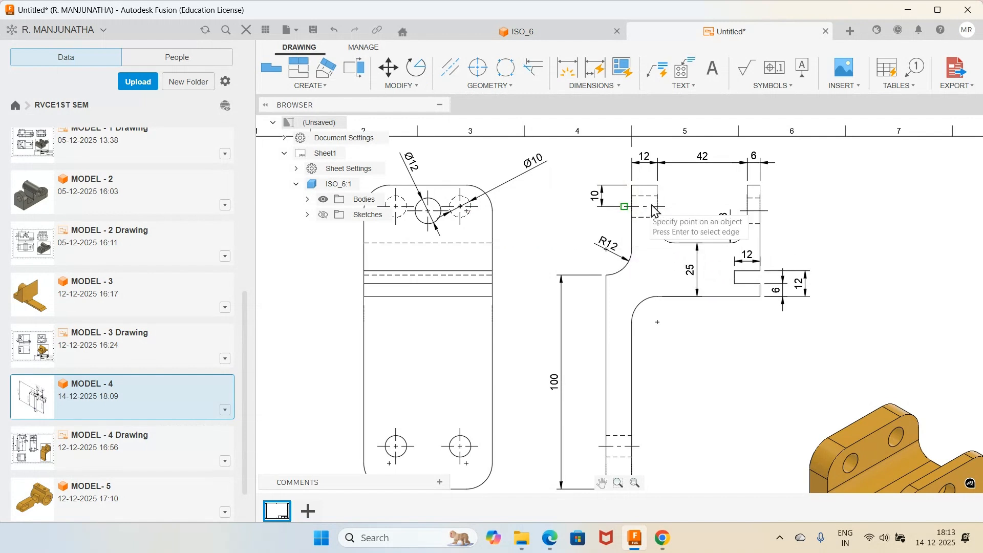
{"action": "left_click", "coordinate": [768, 210]}
{"action": "left_click", "coordinate": [761, 186]}
{"action": "left_click", "coordinate": [793, 197]}
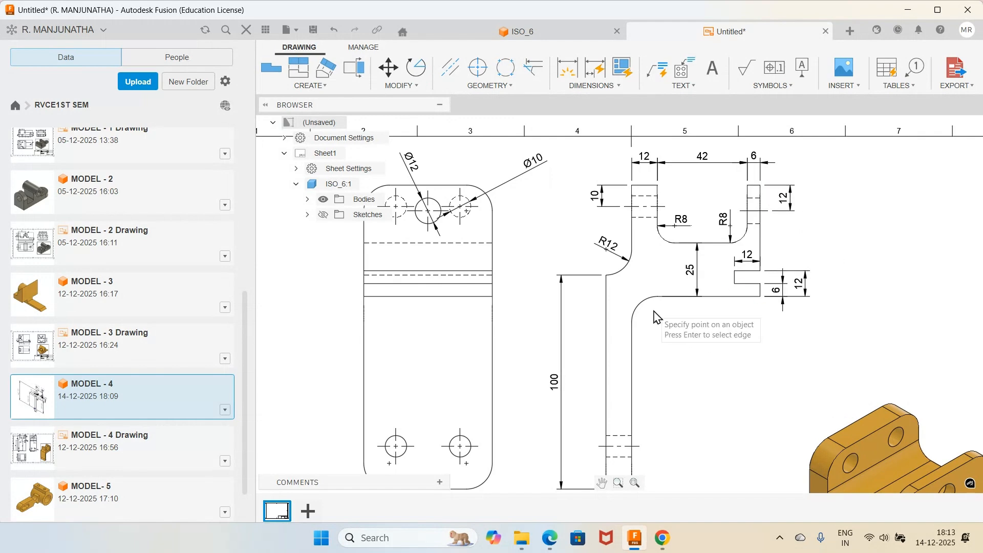
- Add an overall height dimension to the left of the base view
{"action": "scroll", "coordinate": [633, 303], "scroll_direction": "down", "scroll_amount": 2}
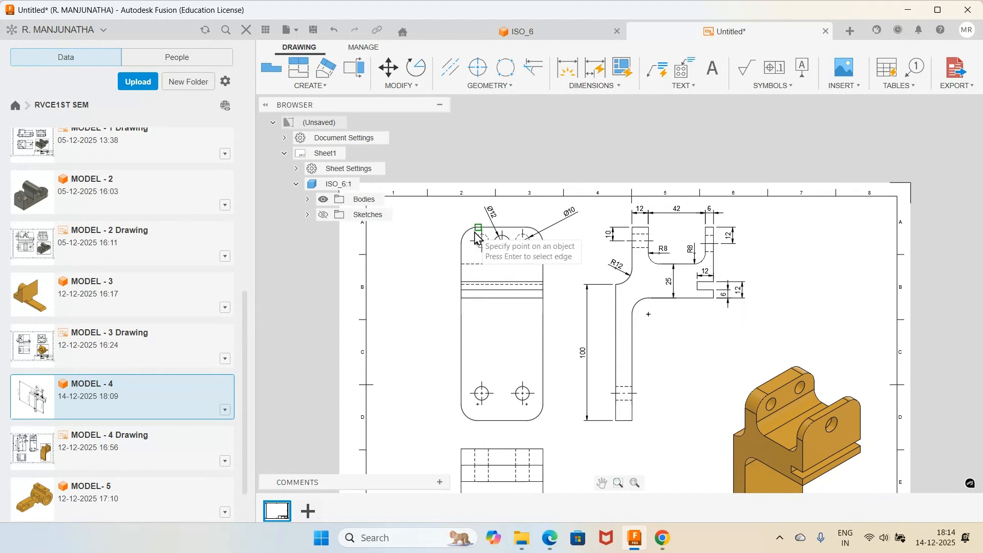
{"action": "left_click", "coordinate": [478, 420]}
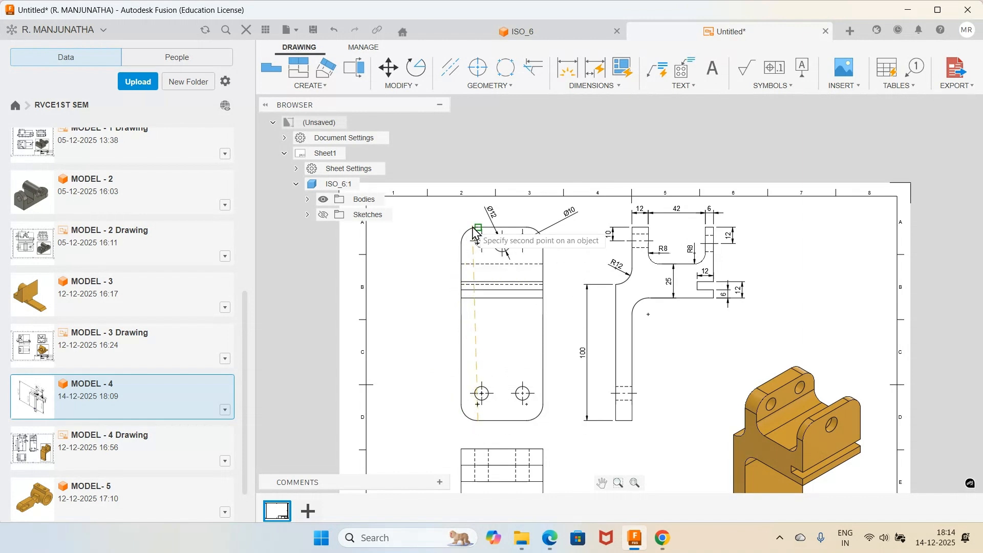
{"action": "left_click", "coordinate": [435, 297]}
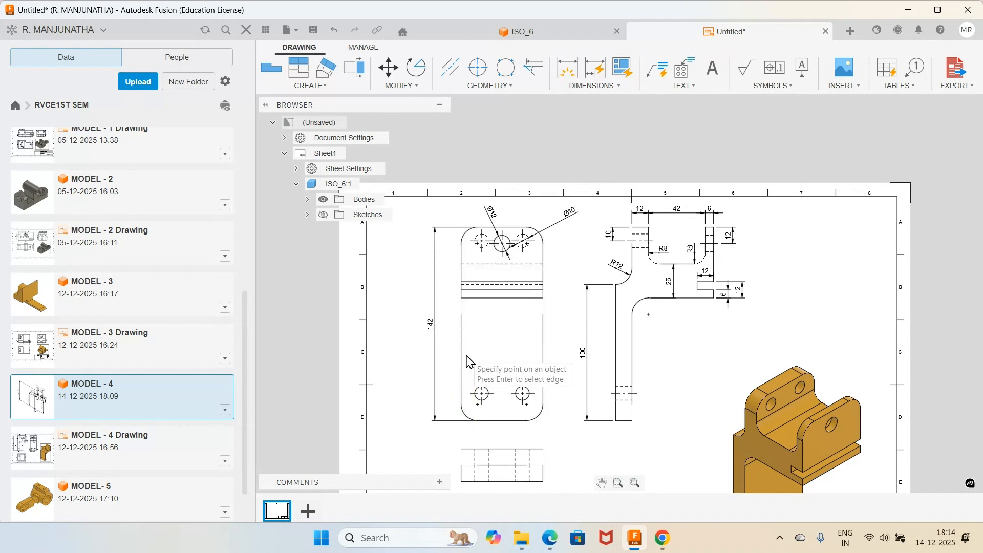
- Dimension the vertical plate's thickness below the side view and the height from its lower right corner to the arm's lower right corner
{"action": "left_click", "coordinate": [617, 421]}
{"action": "left_click", "coordinate": [632, 422]}
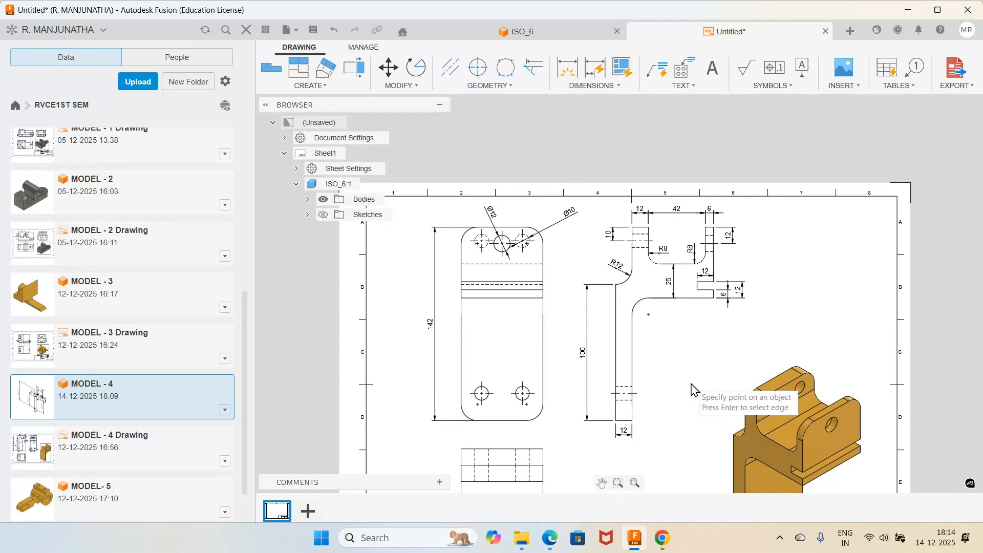
{"action": "left_click", "coordinate": [632, 420]}
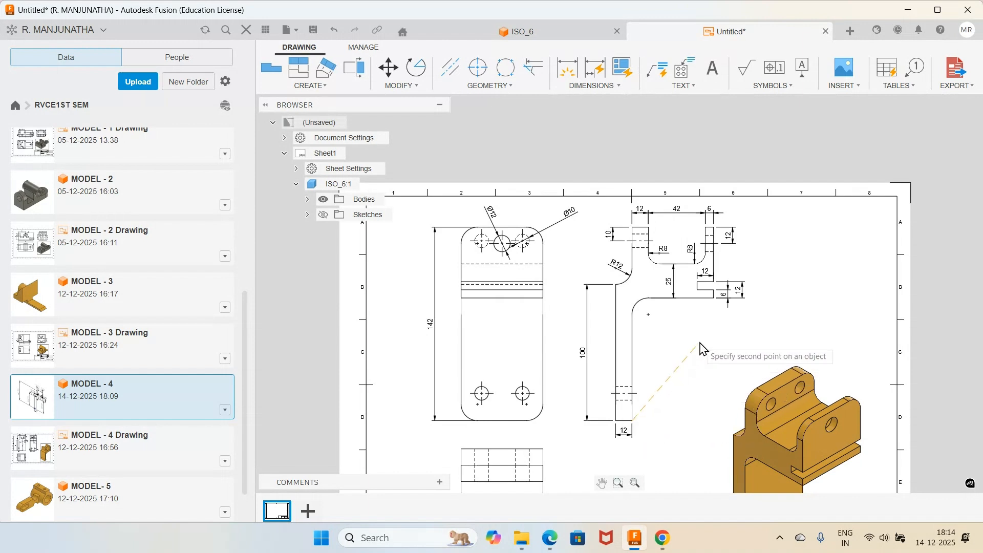
{"action": "left_click", "coordinate": [715, 298]}
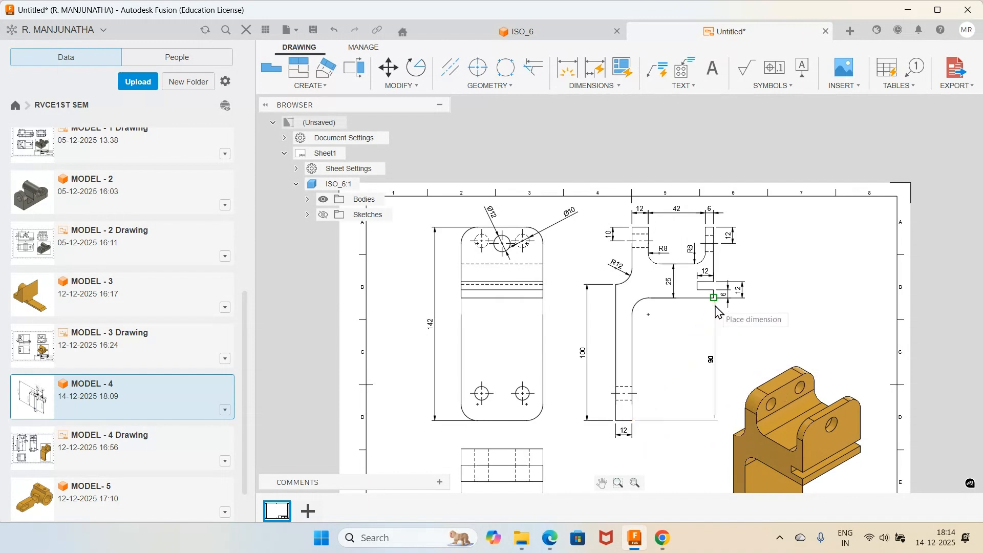
{"action": "left_click", "coordinate": [726, 341]}
{"action": "scroll", "coordinate": [669, 365], "scroll_direction": "down", "scroll_amount": 3}
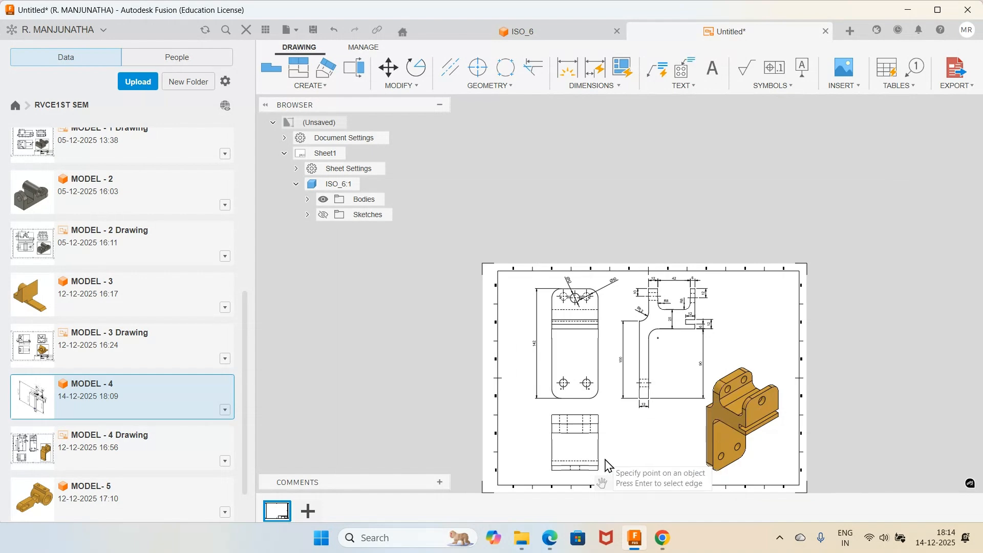
- Add an overall vertical dimension to the left of the lower projected view
{"action": "scroll", "coordinate": [601, 456], "scroll_direction": "up", "scroll_amount": 4}
{"action": "scroll", "coordinate": [610, 425], "scroll_direction": "down", "scroll_amount": 4}
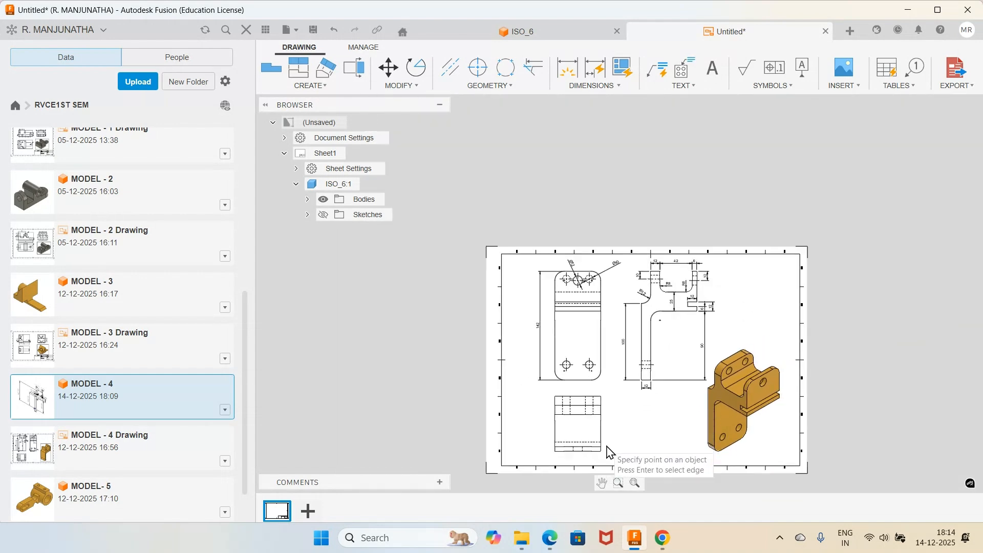
{"action": "scroll", "coordinate": [604, 454], "scroll_direction": "up", "scroll_amount": 3}
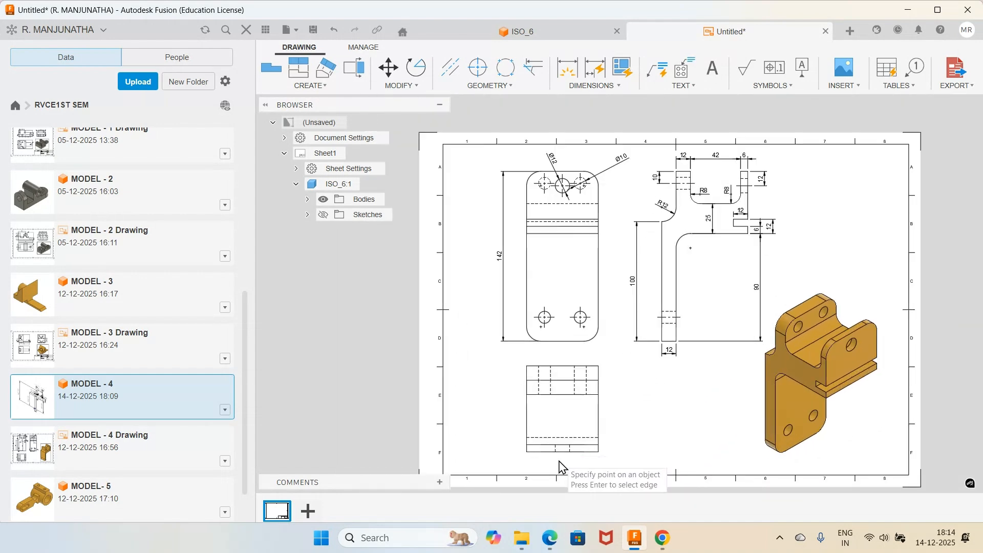
{"action": "left_click", "coordinate": [527, 366]}
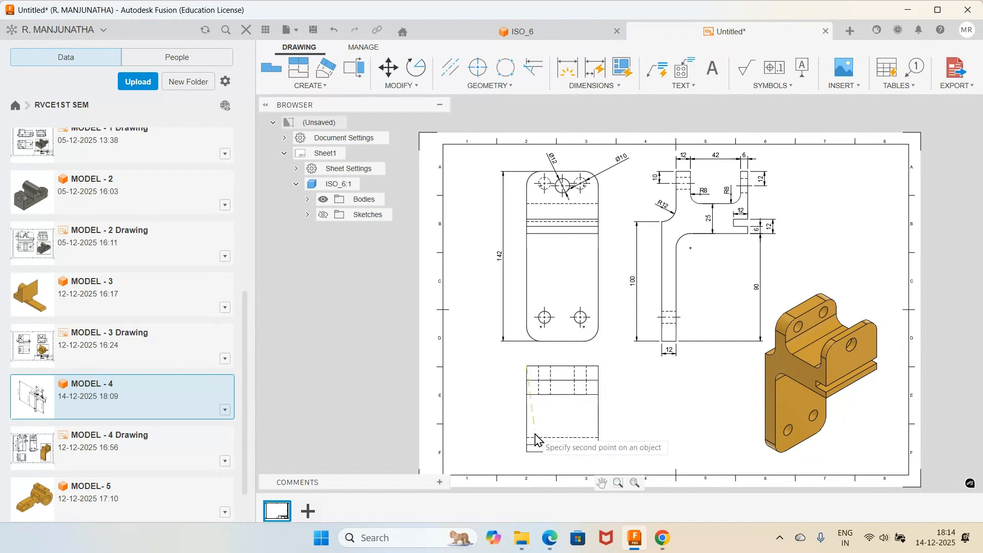
{"action": "left_click", "coordinate": [527, 453]}
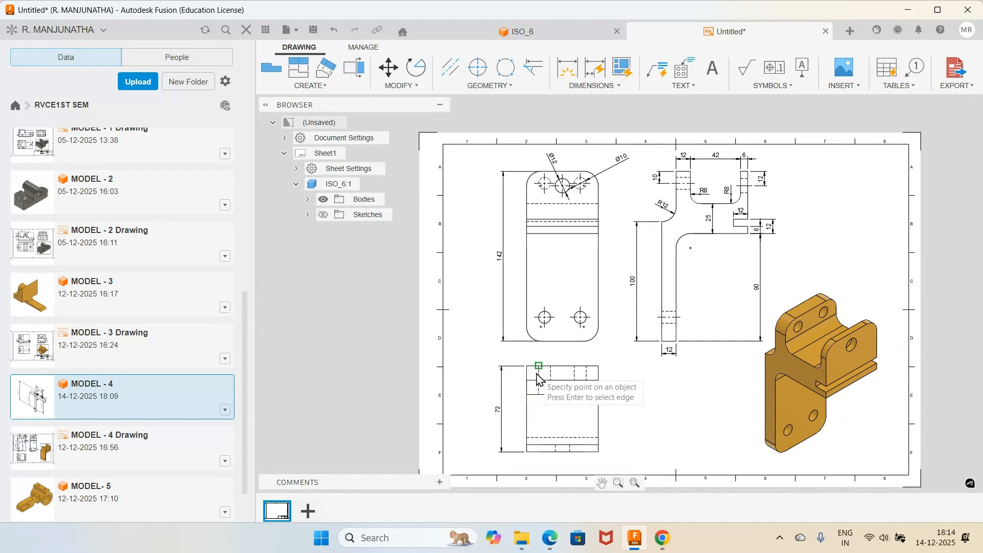
- Dimension the base view's overall width, placing the dimension just below the view
{"action": "left_click", "coordinate": [527, 326]}
{"action": "left_click", "coordinate": [592, 337]}
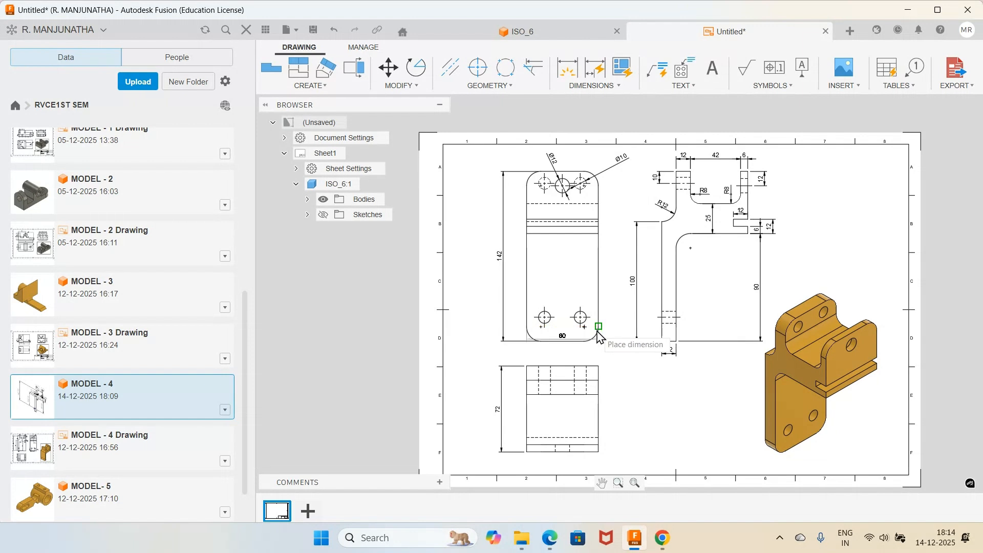
{"action": "left_click", "coordinate": [565, 354]}
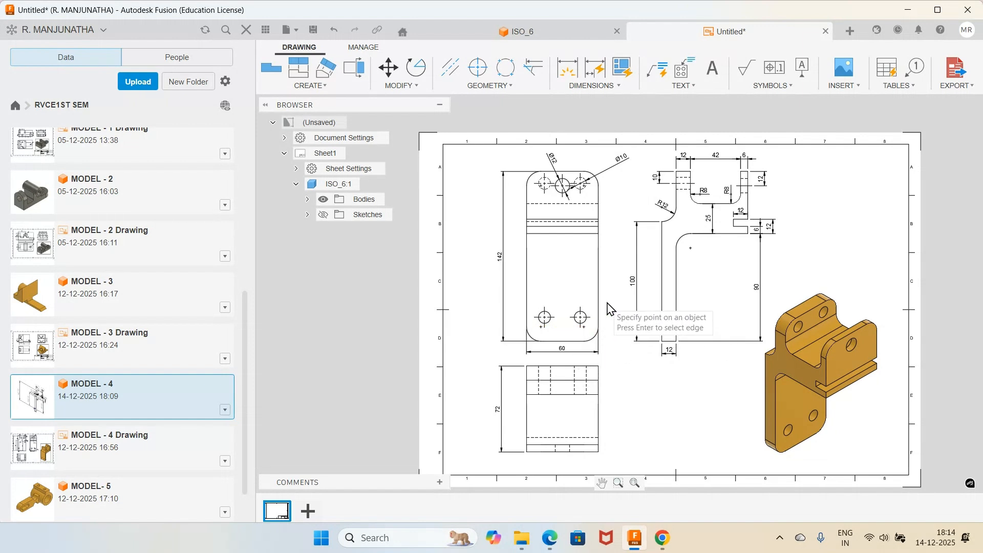
- Dimension the horizontal spacing between the two lower holes in the base view, placed above the holes
{"action": "scroll", "coordinate": [612, 310], "scroll_direction": "up", "scroll_amount": 3}
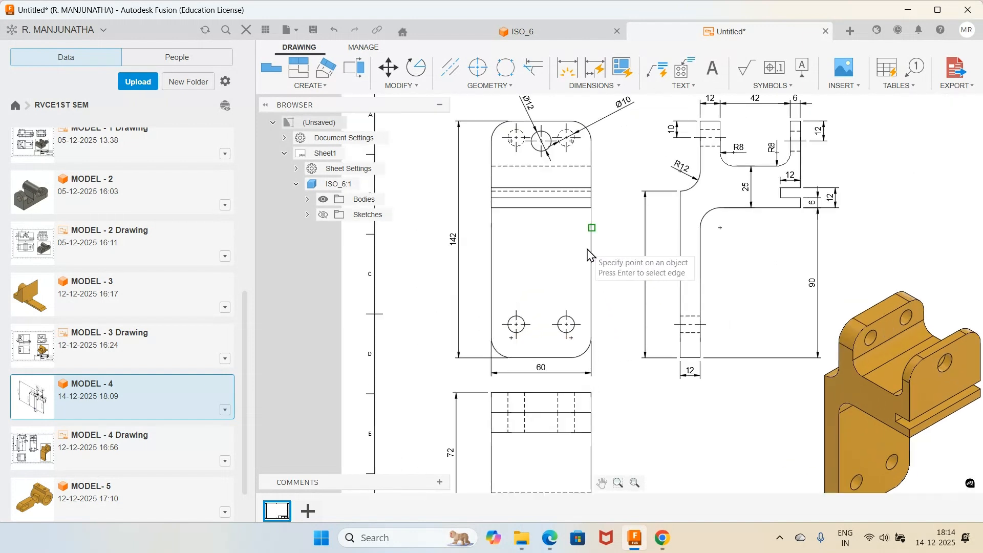
{"action": "left_click", "coordinate": [516, 311]}
{"action": "left_click", "coordinate": [564, 307]}
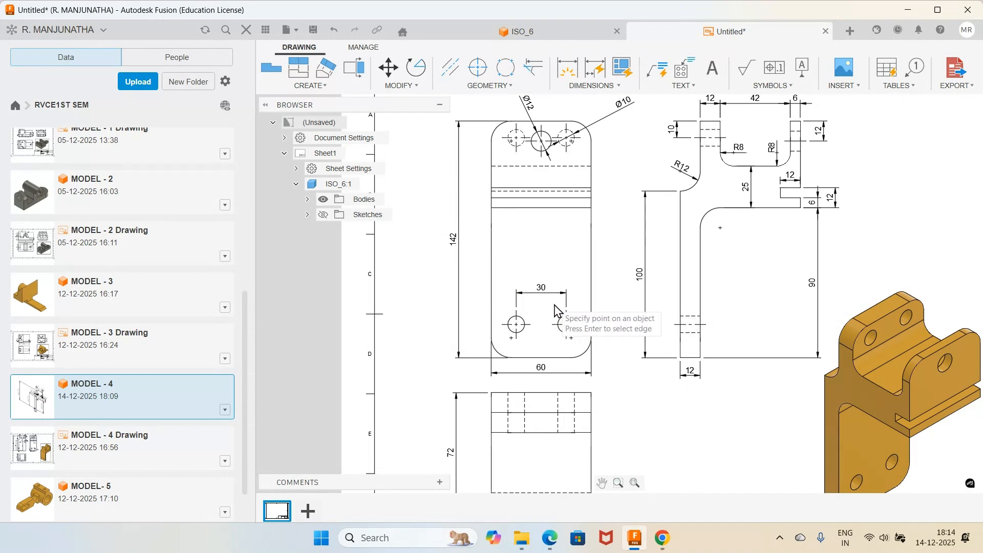
- Dimension the lower right hole's height from the base view's bottom edge and the lower left hole's offset from the left edge
{"action": "scroll", "coordinate": [607, 295], "scroll_direction": "up", "scroll_amount": 2}
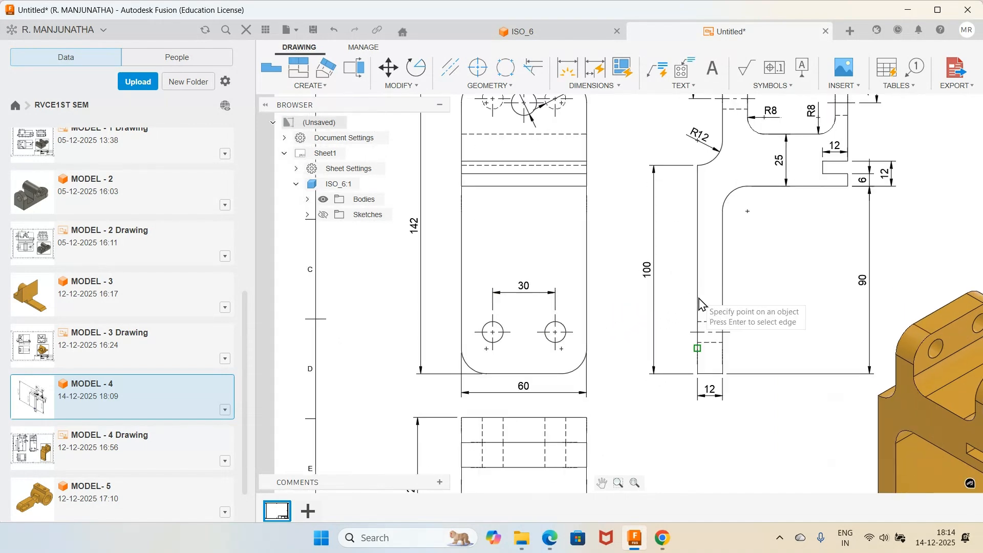
{"action": "scroll", "coordinate": [702, 303], "scroll_direction": "down", "scroll_amount": 2}
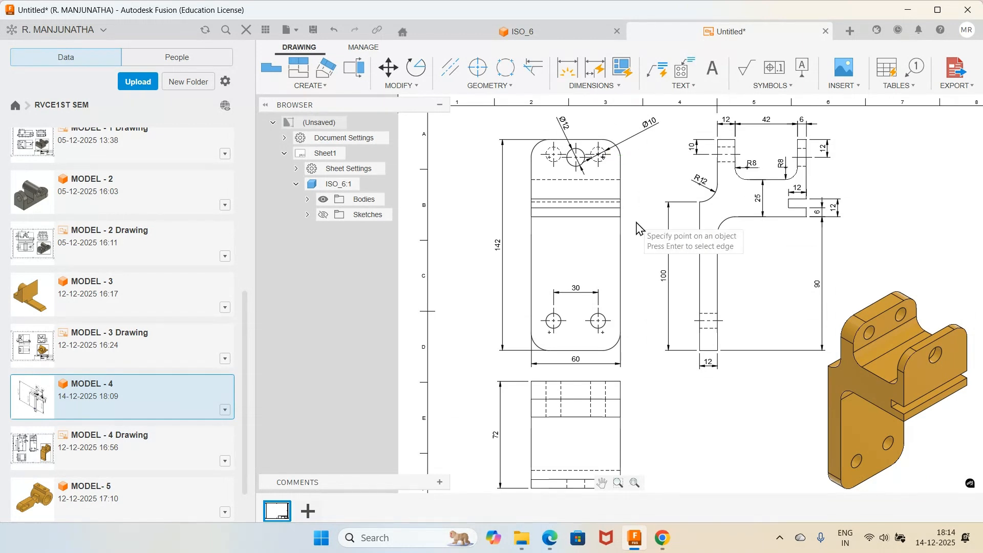
{"action": "left_click", "coordinate": [611, 322]}
{"action": "left_click", "coordinate": [609, 356]}
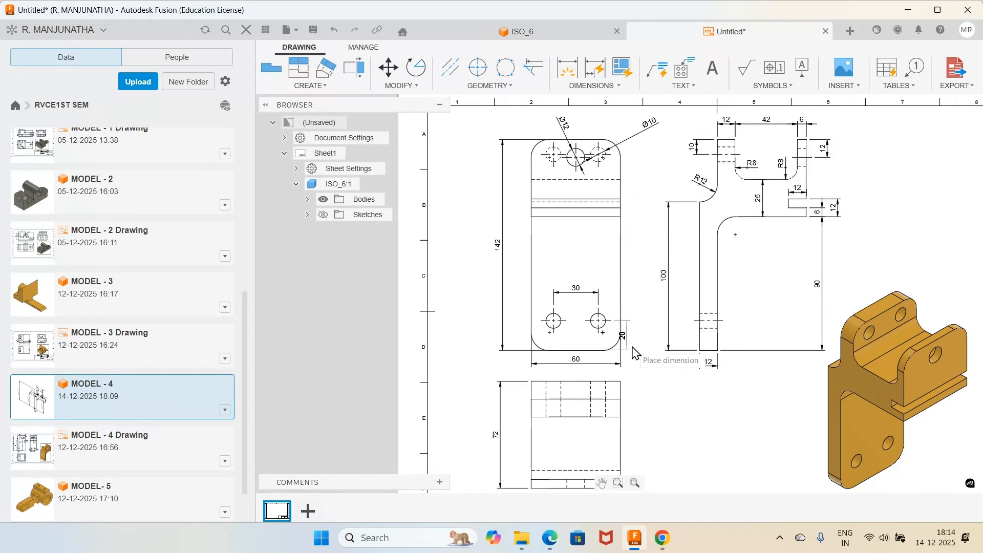
{"action": "left_click", "coordinate": [641, 350]}
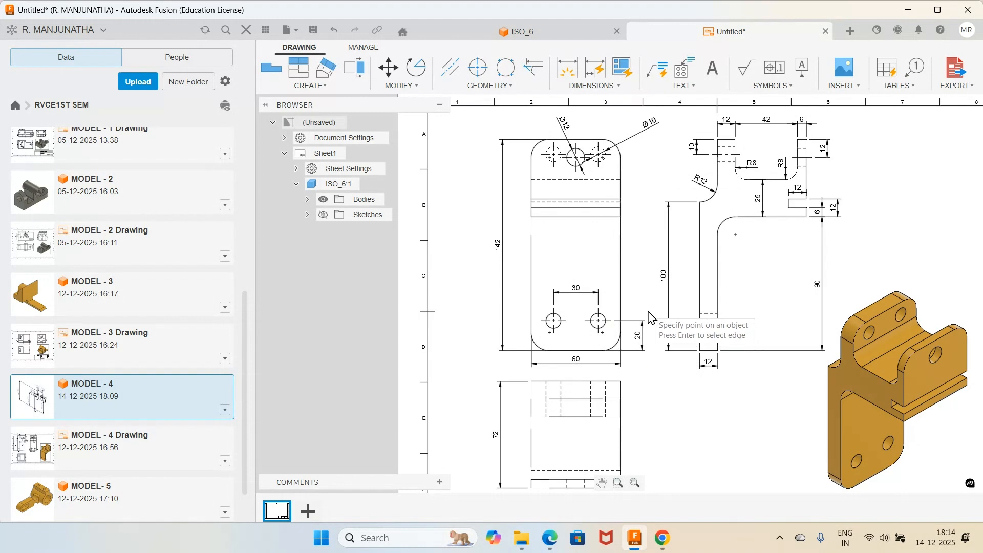
{"action": "left_click", "coordinate": [553, 321]}
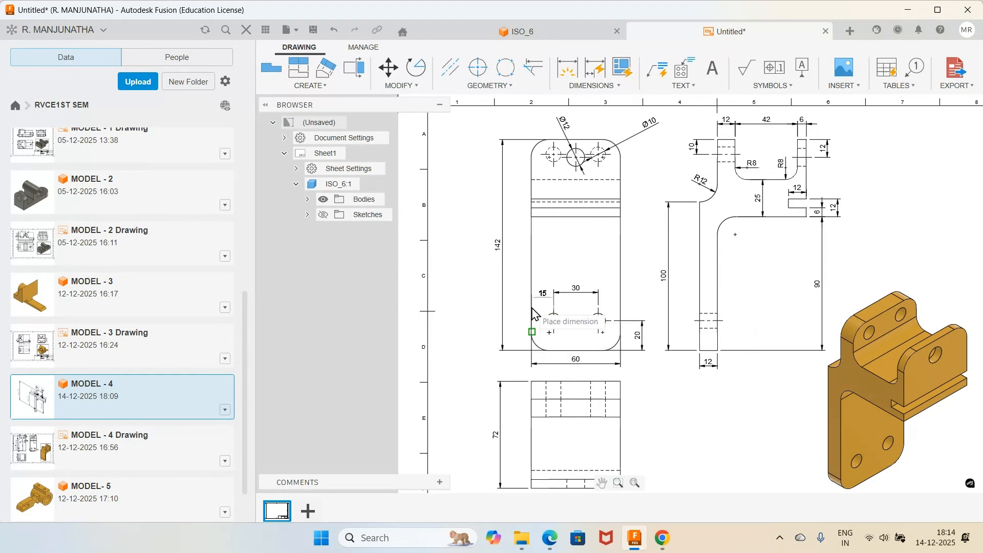
{"action": "left_click", "coordinate": [539, 299]}
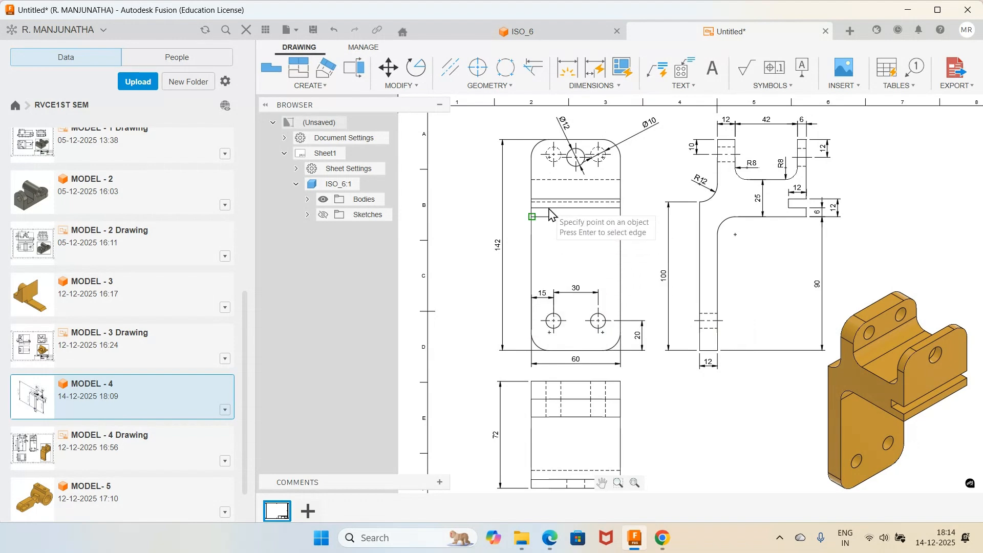
- Dimension the upper left hidden hole's offset from the base view's left edge and the spacing between both hidden holes
{"action": "scroll", "coordinate": [560, 127], "scroll_direction": "up", "scroll_amount": 3}
{"action": "scroll", "coordinate": [560, 128], "scroll_direction": "up", "scroll_amount": 1}
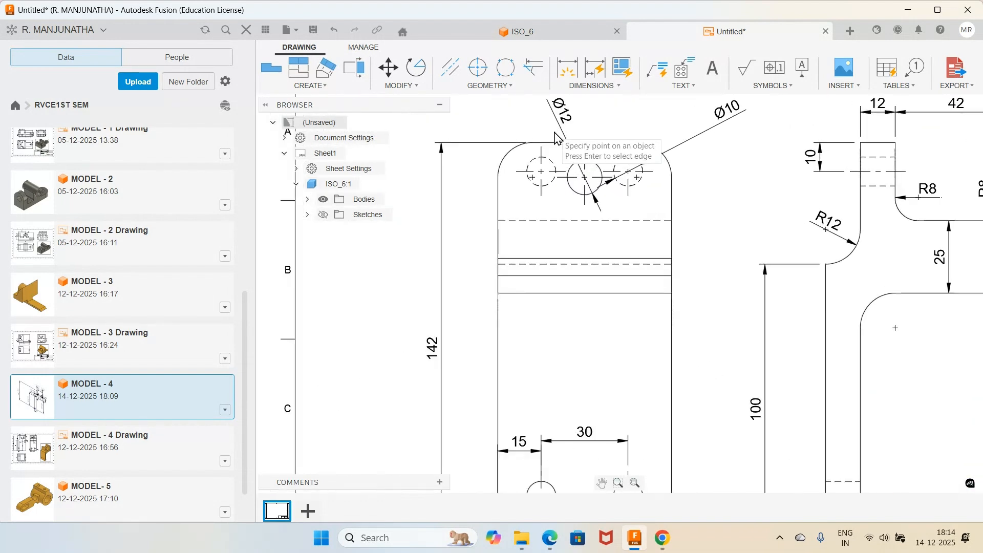
{"action": "left_click", "coordinate": [498, 177]}
{"action": "left_click", "coordinate": [541, 171]}
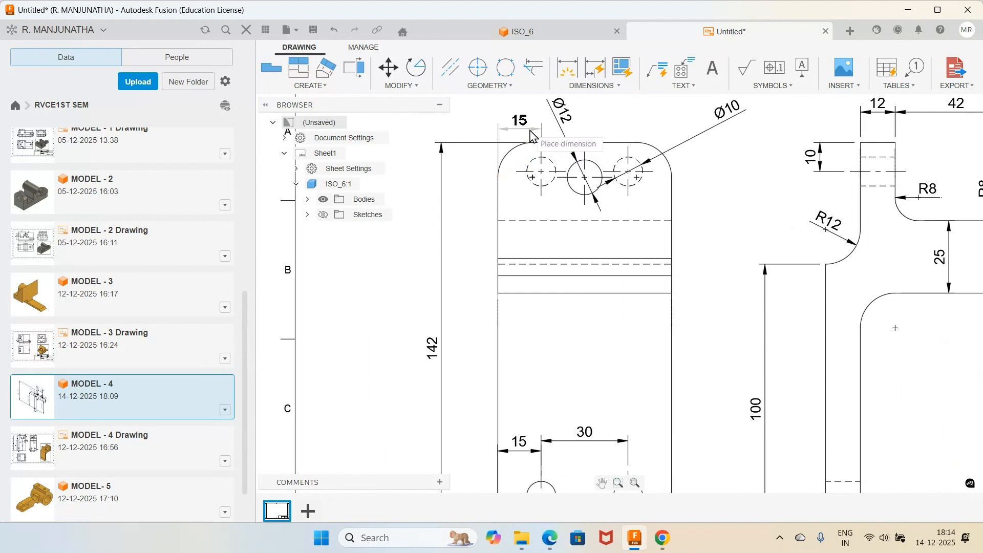
{"action": "left_click", "coordinate": [522, 115]}
{"action": "scroll", "coordinate": [702, 216], "scroll_direction": "down", "scroll_amount": 3}
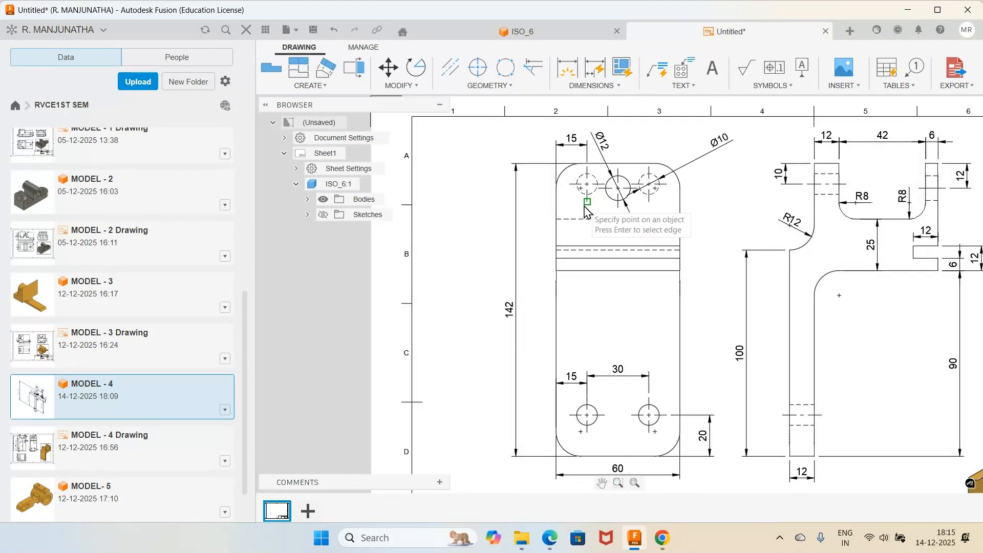
{"action": "left_click", "coordinate": [649, 202]}
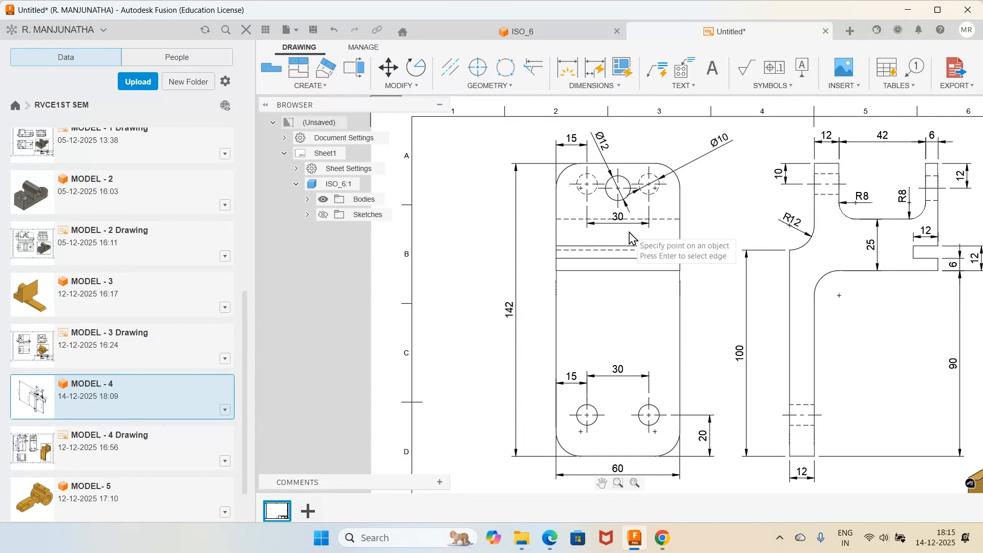
- Move the hidden holes' spacing dimension down, clear of the dashed line in the base view
{"action": "scroll", "coordinate": [631, 238], "scroll_direction": "up", "scroll_amount": 2}
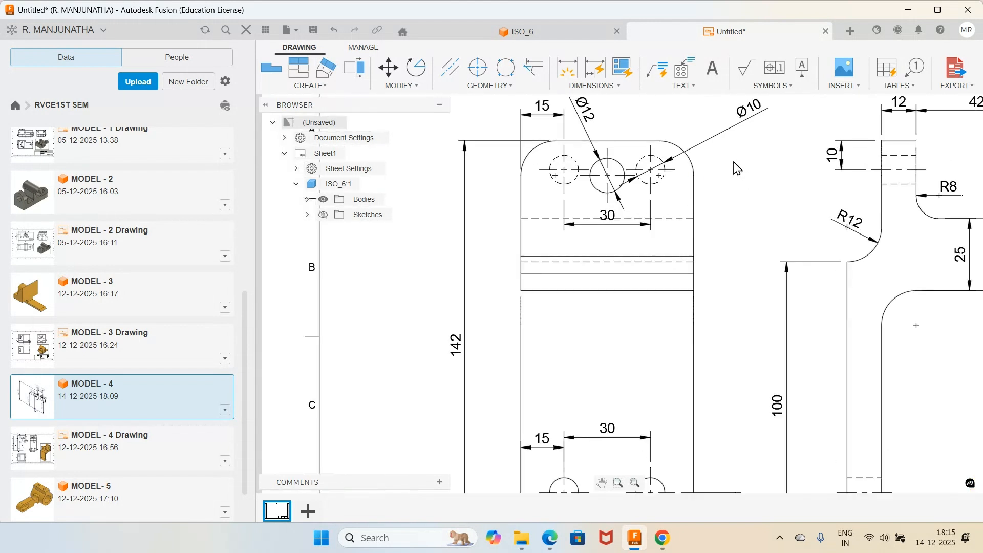
{"action": "left_click", "coordinate": [608, 226]}
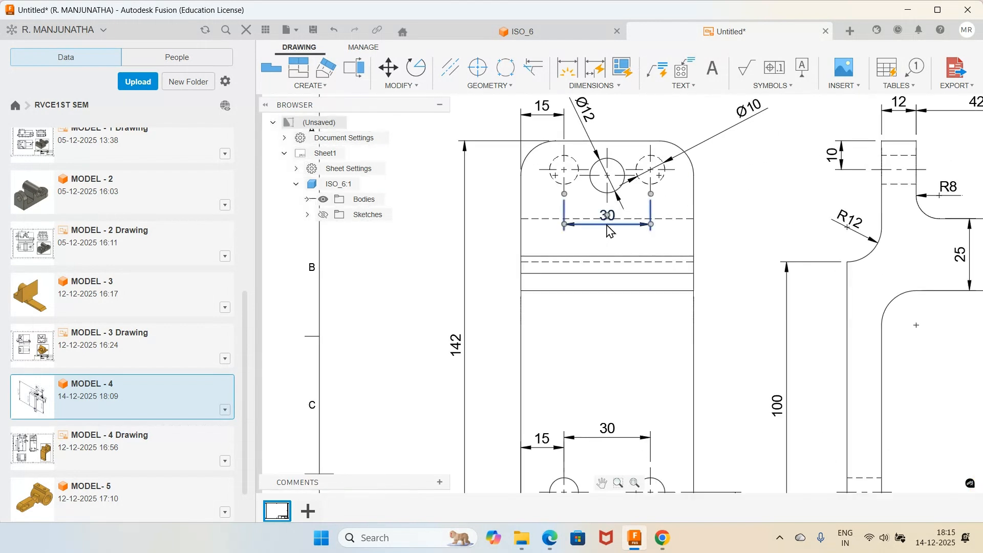
{"action": "left_click", "coordinate": [607, 217]}
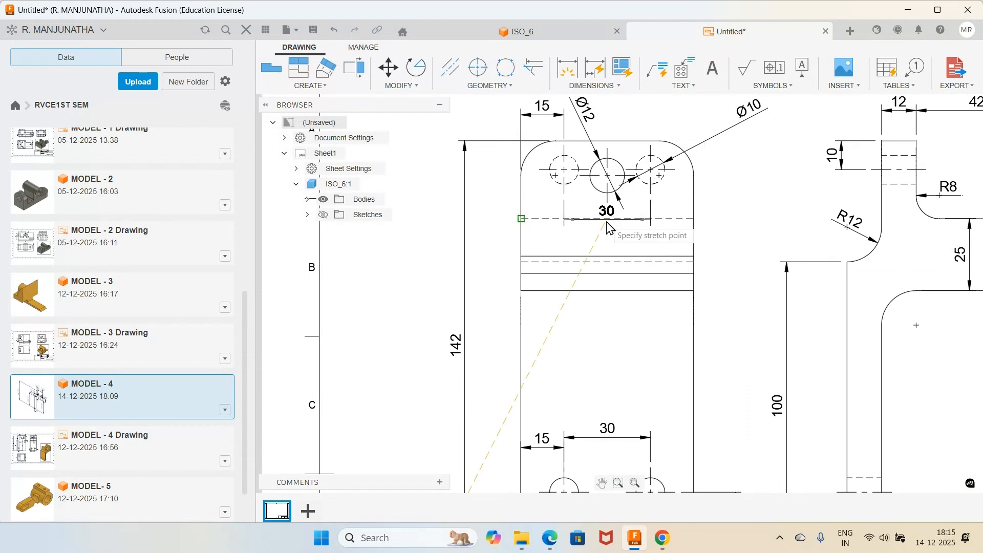
{"action": "left_click", "coordinate": [607, 250]}
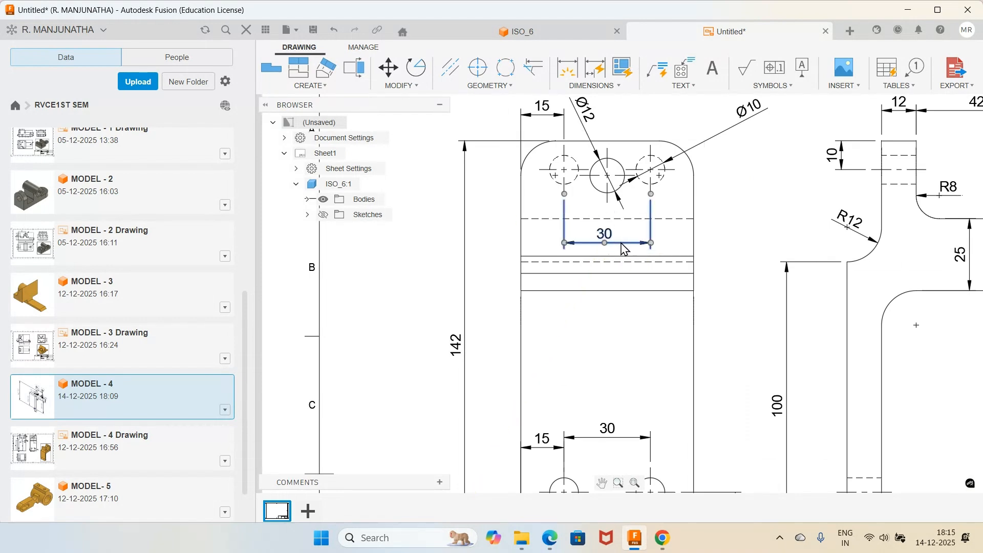
{"action": "left_click", "coordinate": [808, 231]}
- Add radius dimensions to the side view's inner fillet below the arm and the base view's lower left corner
{"action": "scroll", "coordinate": [777, 221], "scroll_direction": "down", "scroll_amount": 4}
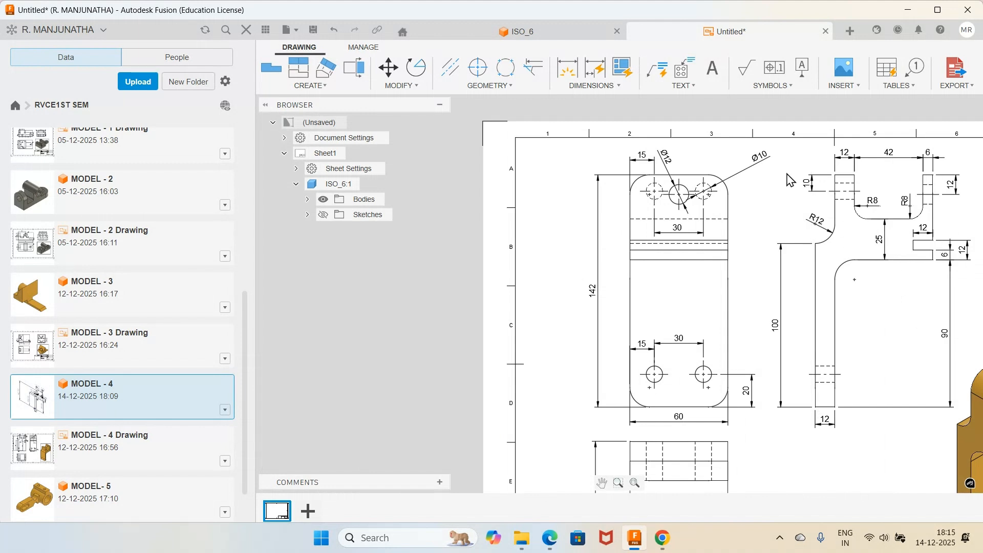
{"action": "left_click", "coordinate": [618, 86]}
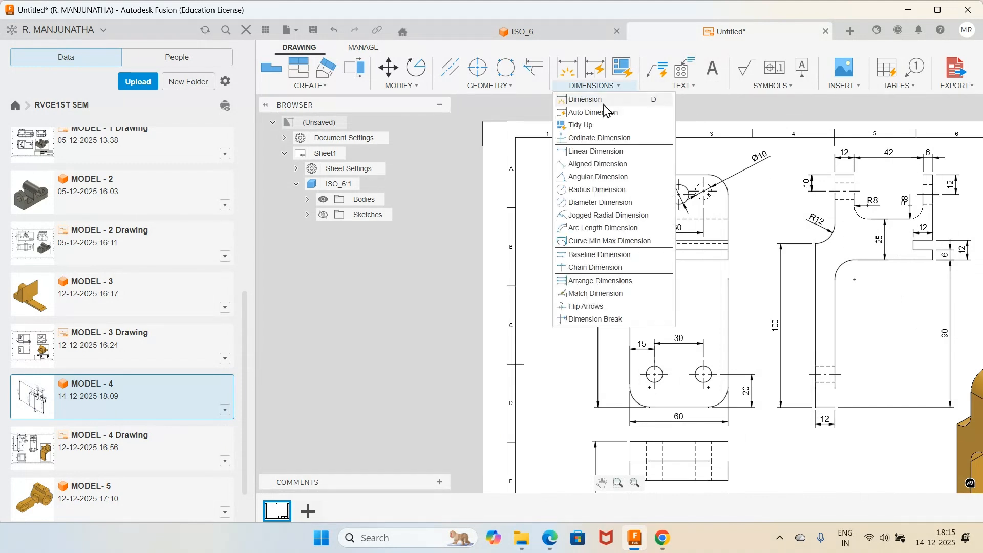
{"action": "left_click", "coordinate": [584, 190]}
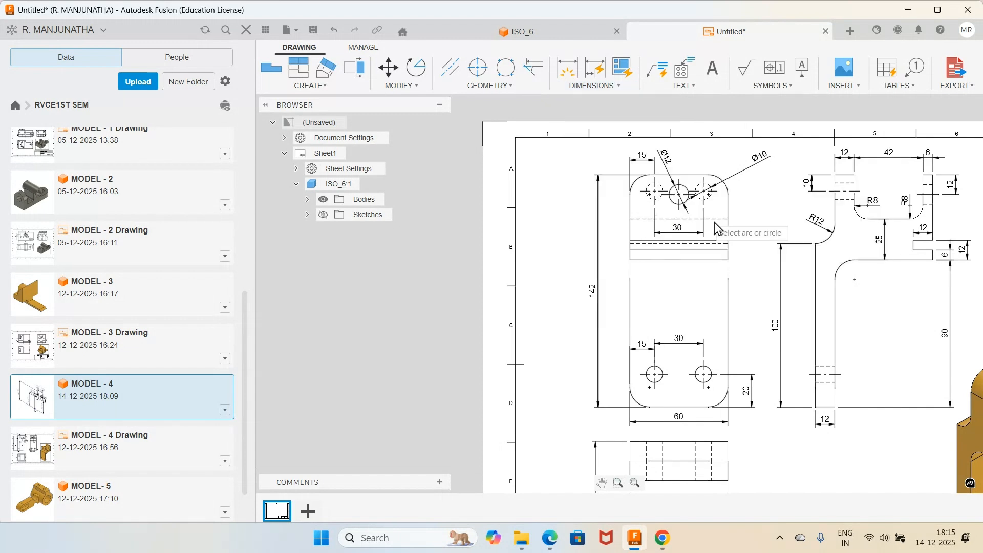
{"action": "left_click", "coordinate": [840, 276]}
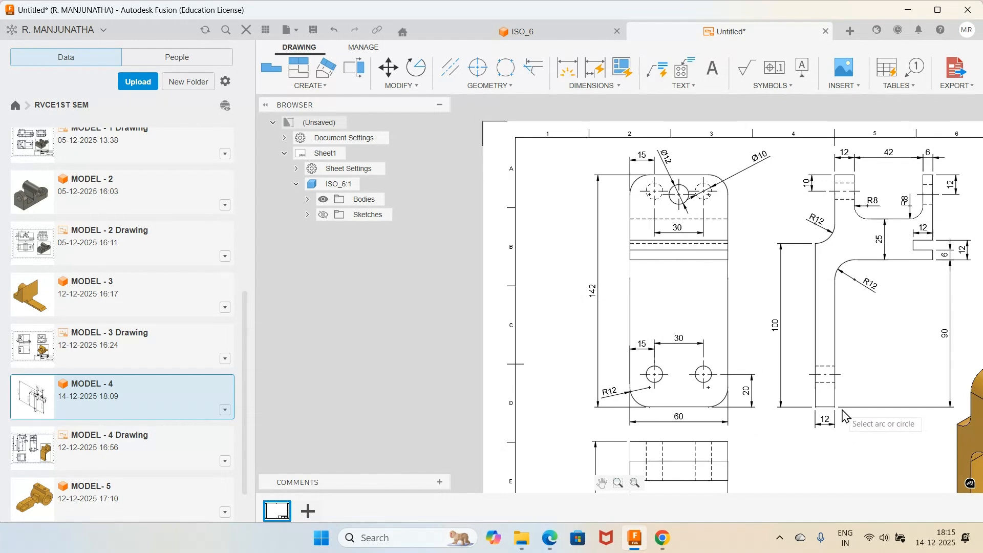
{"action": "scroll", "coordinate": [825, 416], "scroll_direction": "down", "scroll_amount": 5}
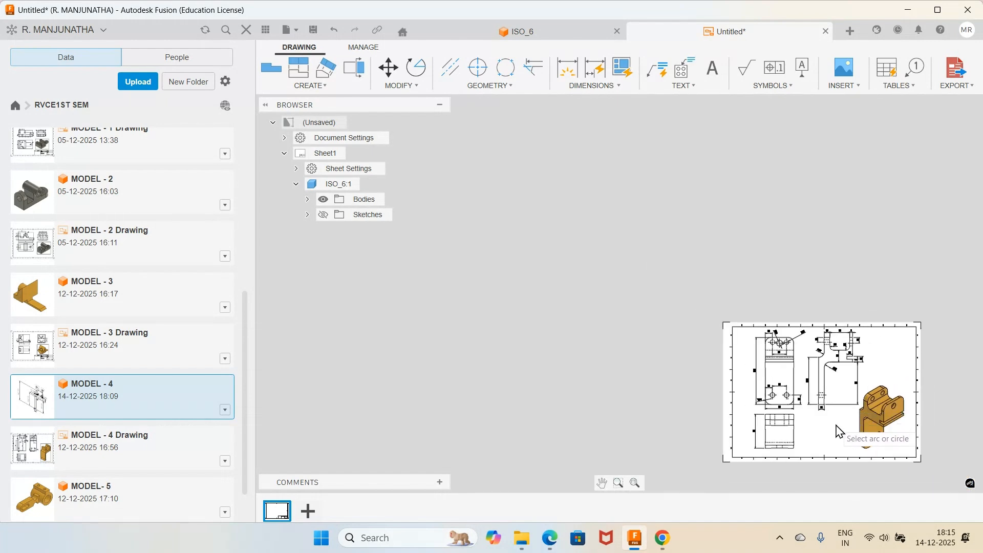
{"action": "scroll", "coordinate": [825, 420], "scroll_direction": "up", "scroll_amount": 2}
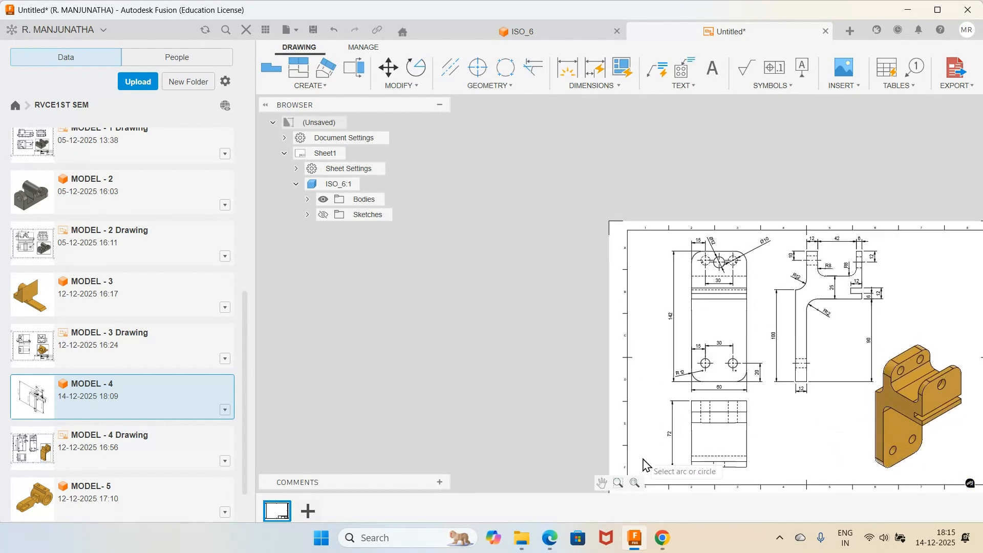
{"action": "left_click", "coordinate": [636, 485]}
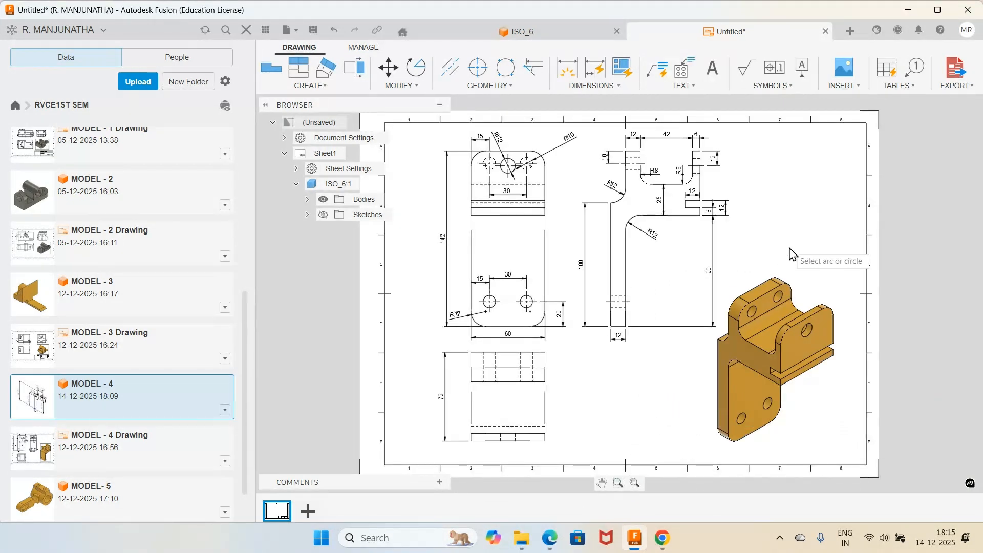